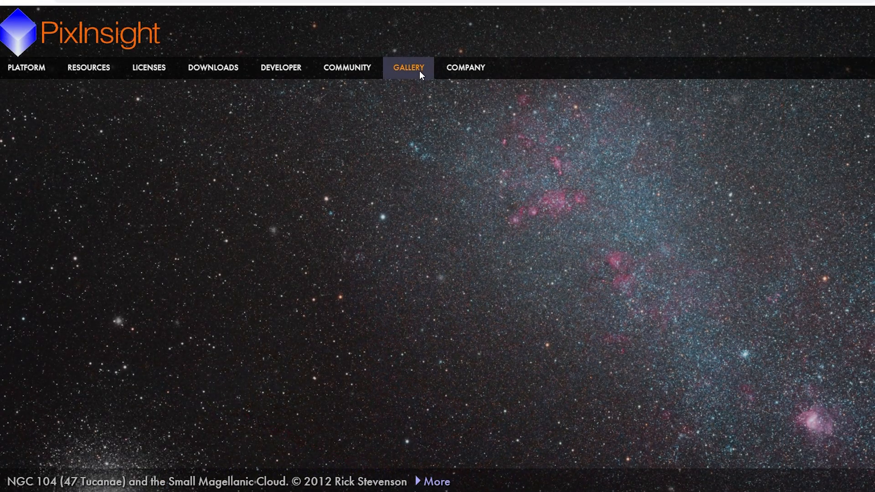
- Open the PixInsight image gallery and look through its entries, including the PuWe 1 and PK164+31.1 planetary nebulae
left_click(419, 70)
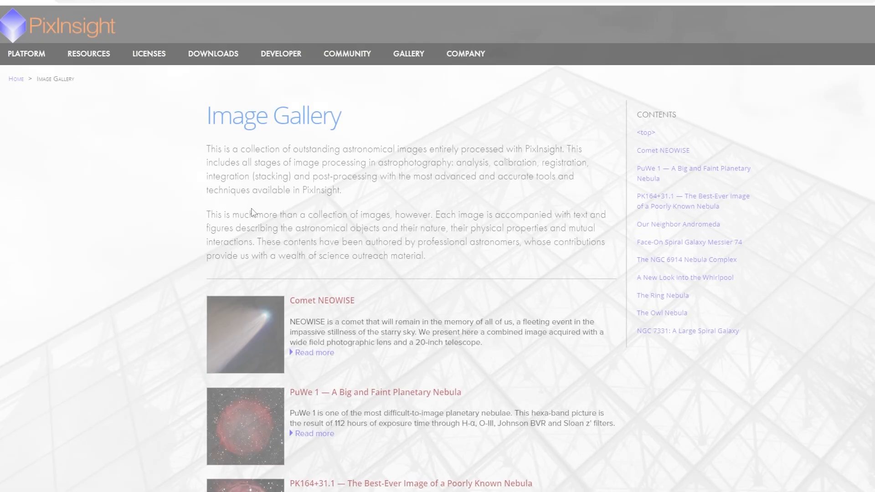
scroll(112, 303, "down", 5)
scroll(112, 303, "down", 6)
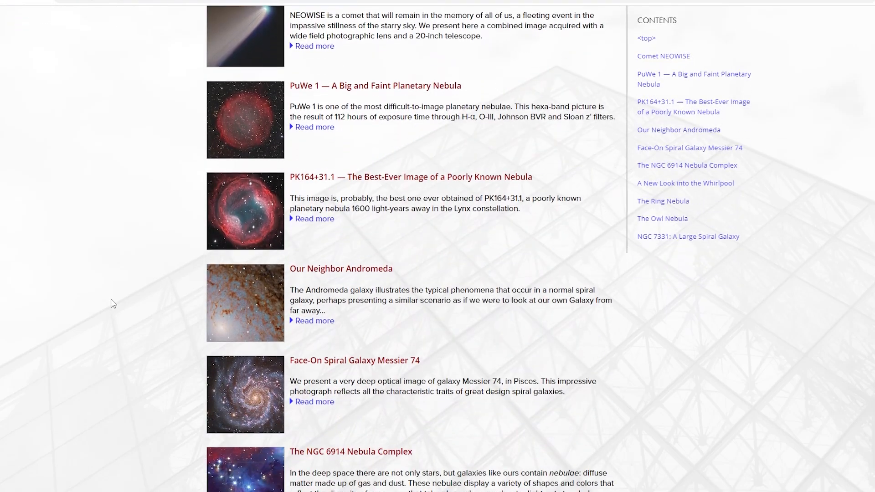
scroll(111, 303, "down", 4)
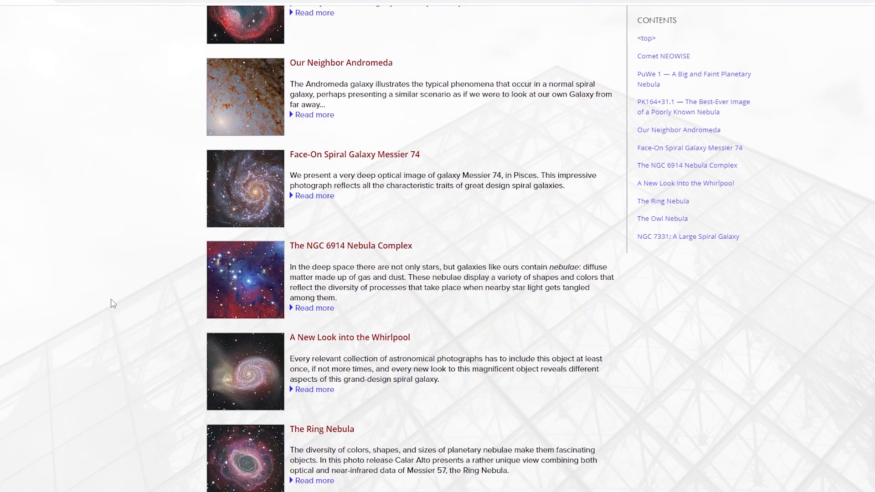
left_click(698, 77)
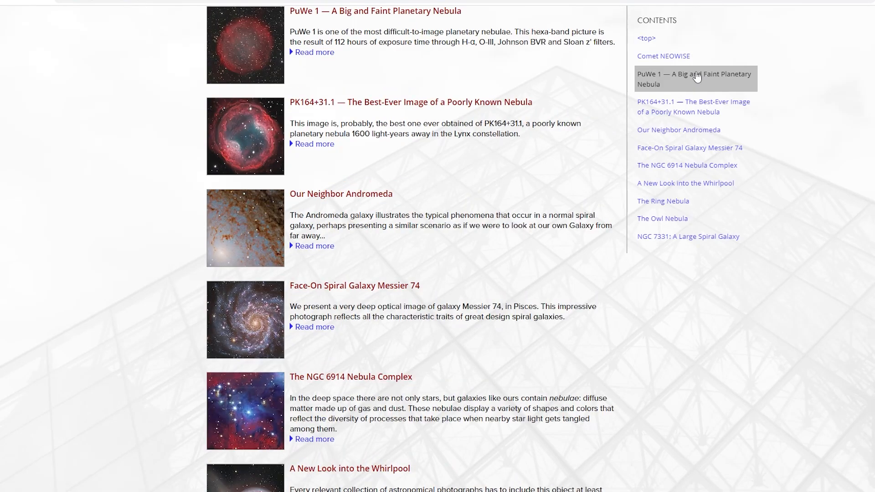
left_click(663, 112)
scroll(521, 119, "up", 10)
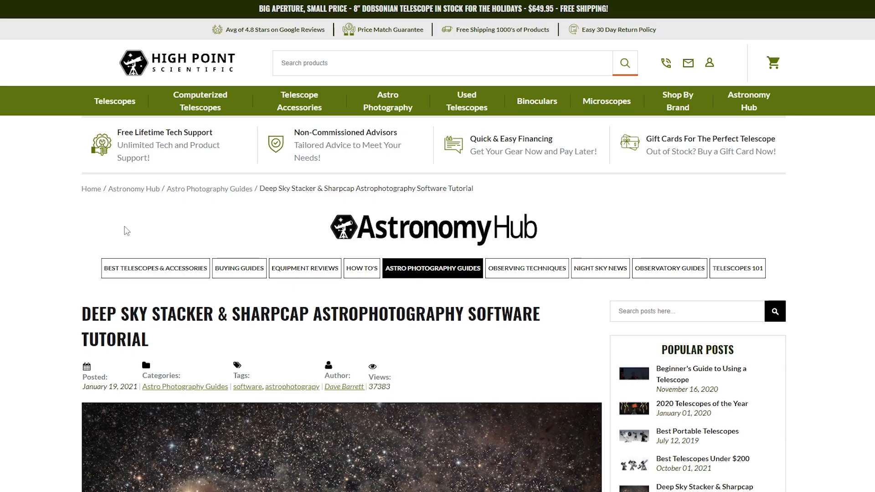
- Read through the Deep Sky Stacker & Sharpcap astrophotography software tutorial, from the introduction to the mount, telescope and camera choices
scroll(56, 241, "down", 2)
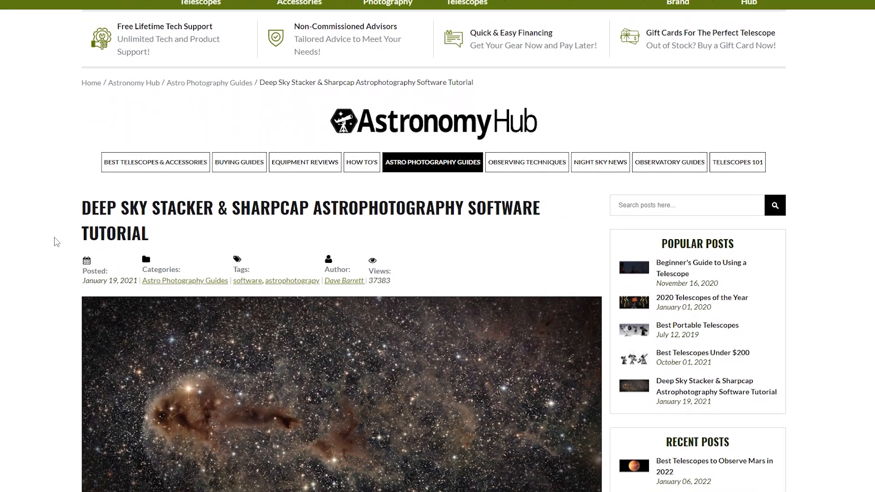
scroll(57, 243, "down", 2)
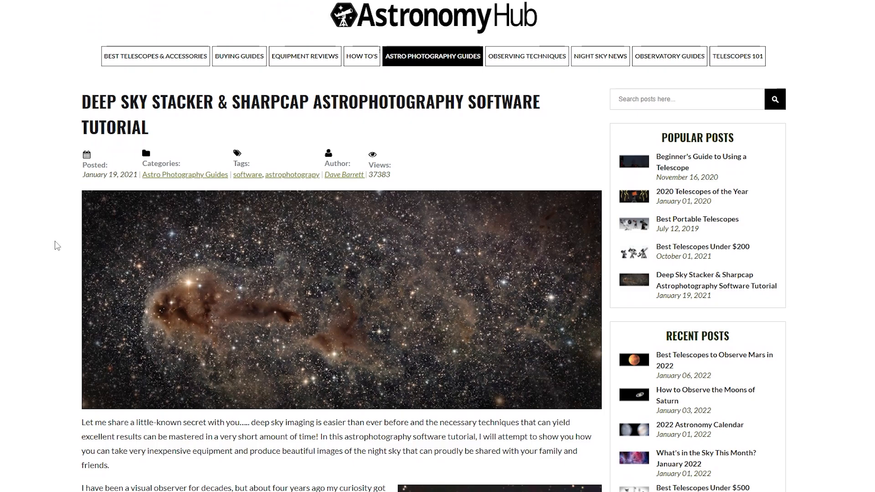
scroll(57, 246, "down", 1)
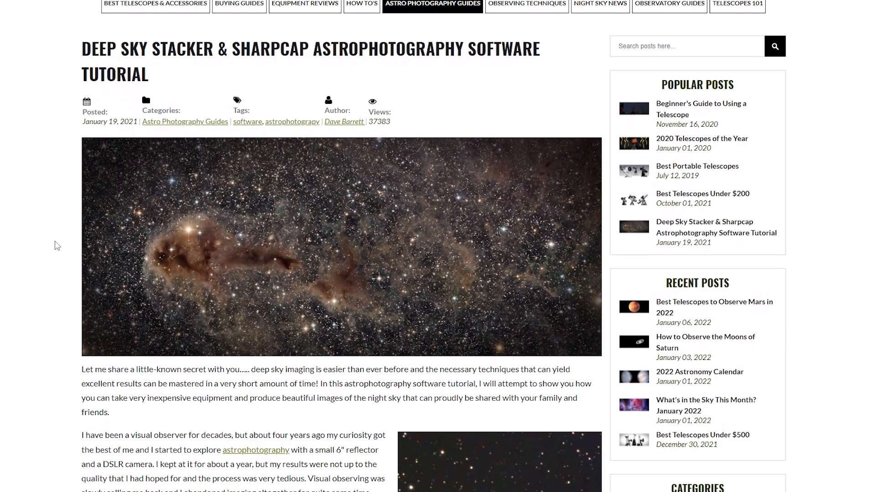
scroll(57, 246, "down", 1)
scroll(56, 246, "down", 1)
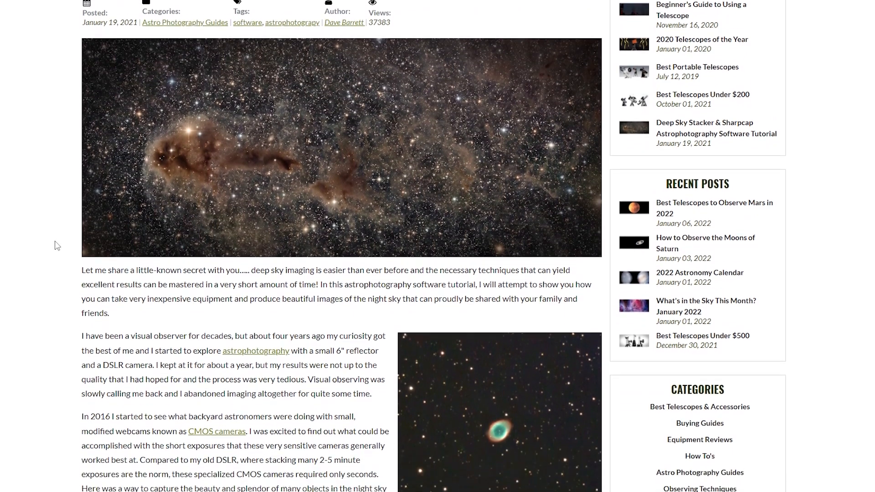
scroll(56, 246, "down", 1)
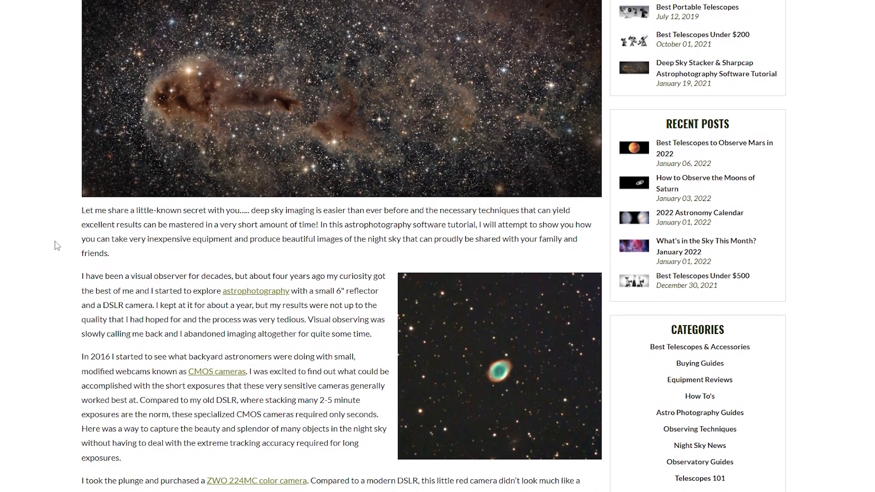
scroll(56, 246, "down", 1)
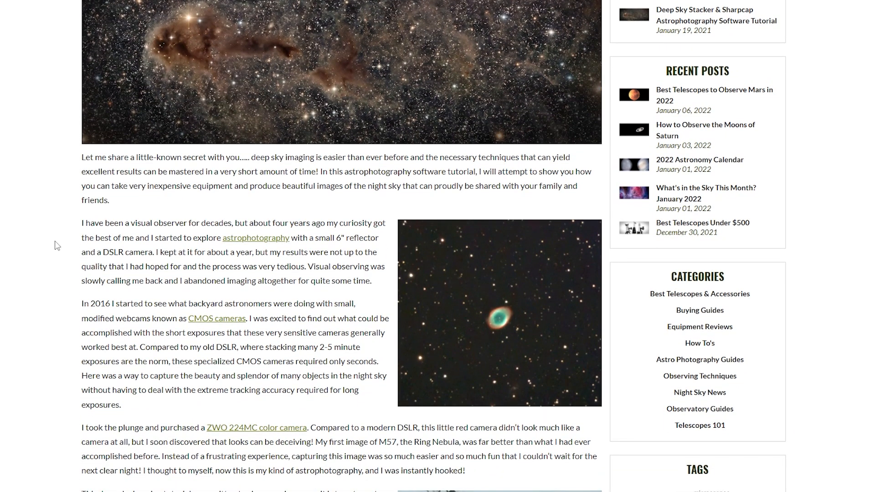
scroll(56, 246, "down", 1)
scroll(56, 246, "down", 1)
scroll(56, 246, "down", 1)
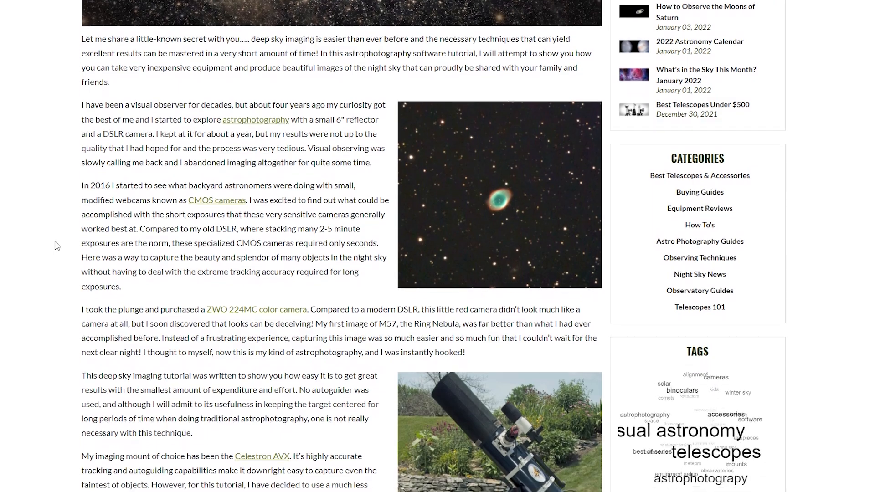
scroll(56, 246, "down", 1)
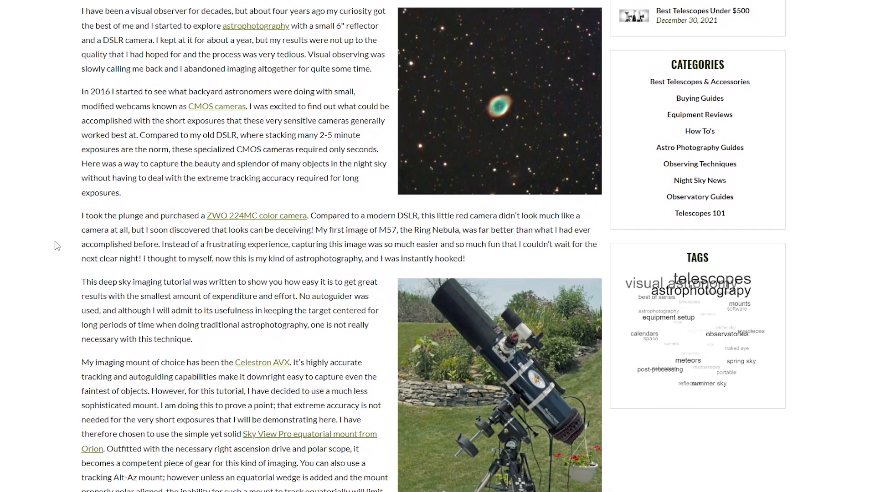
scroll(57, 246, "down", 1)
scroll(57, 246, "down", 3)
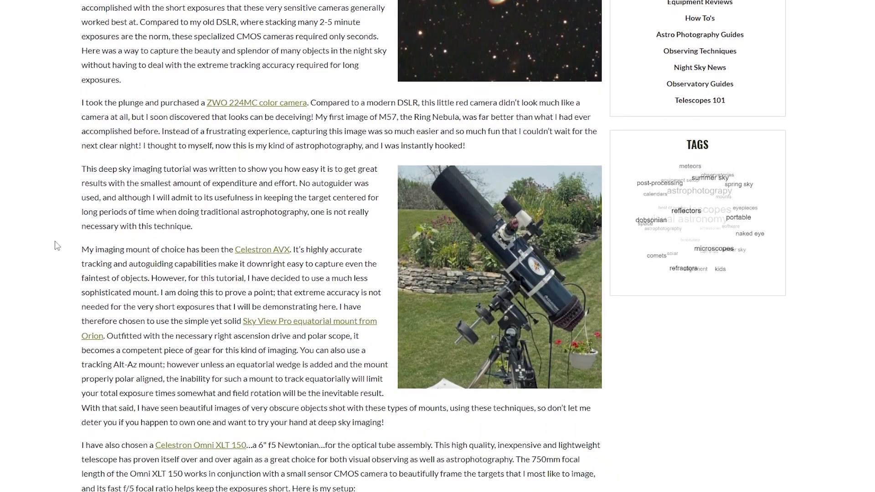
scroll(57, 246, "down", 1)
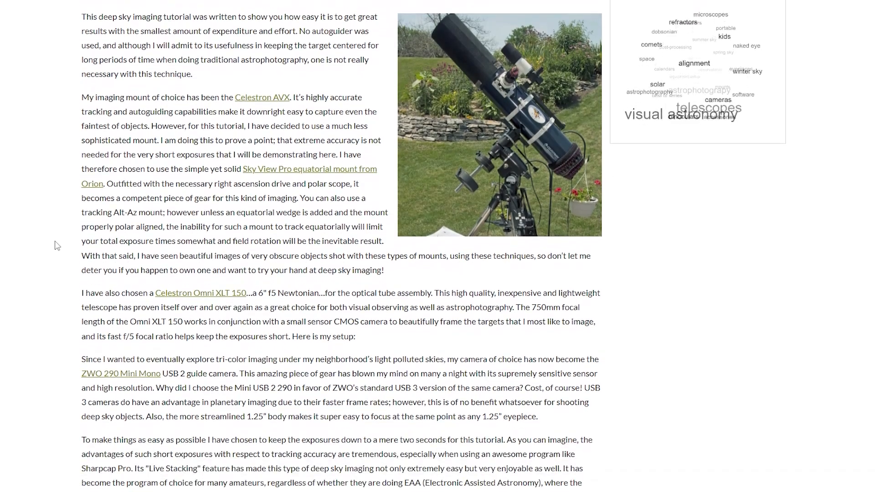
scroll(56, 246, "down", 2)
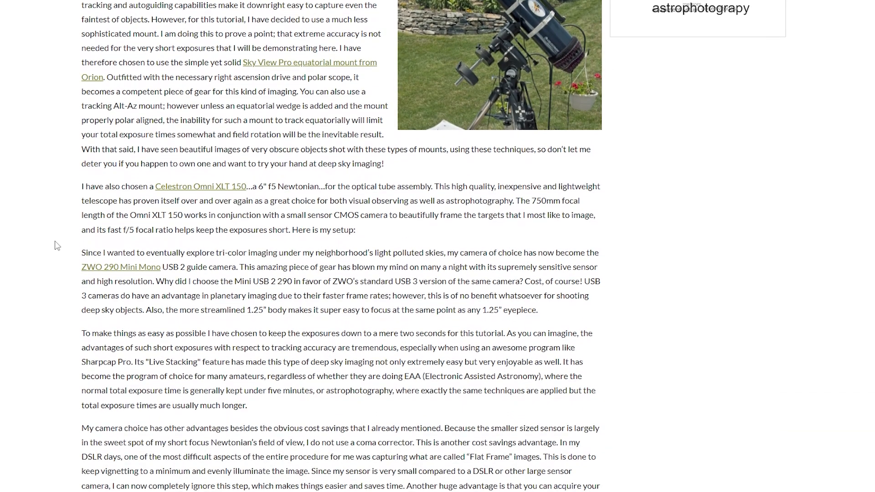
scroll(56, 246, "down", 2)
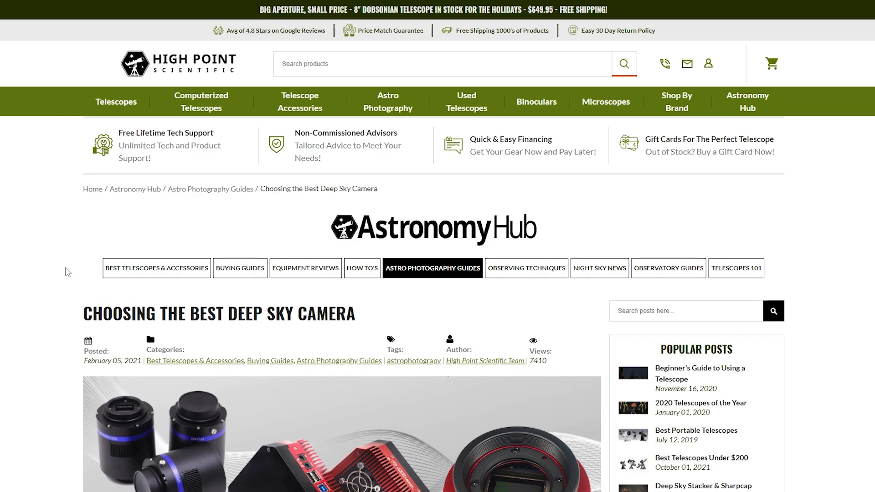
- Read the opening section of the article on choosing the best deep sky camera
scroll(65, 272, "down", 1)
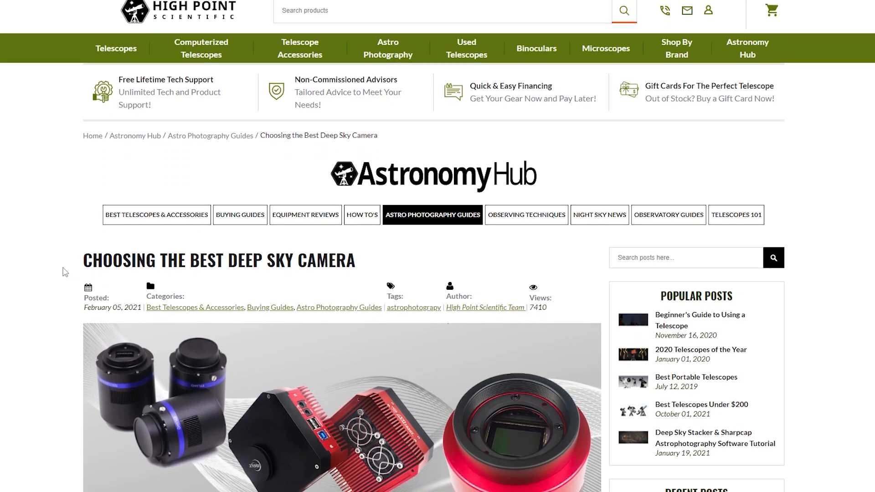
scroll(65, 272, "down", 1)
scroll(65, 272, "down", 1)
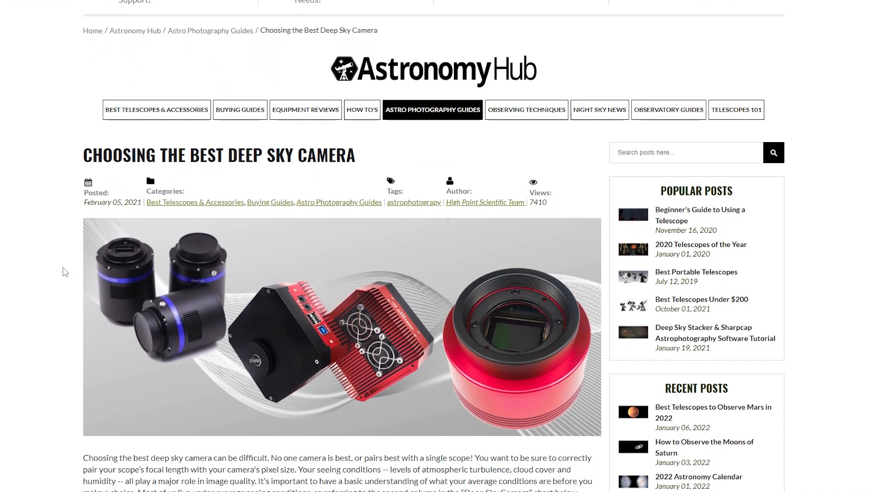
scroll(65, 272, "down", 1)
scroll(65, 272, "down", 1)
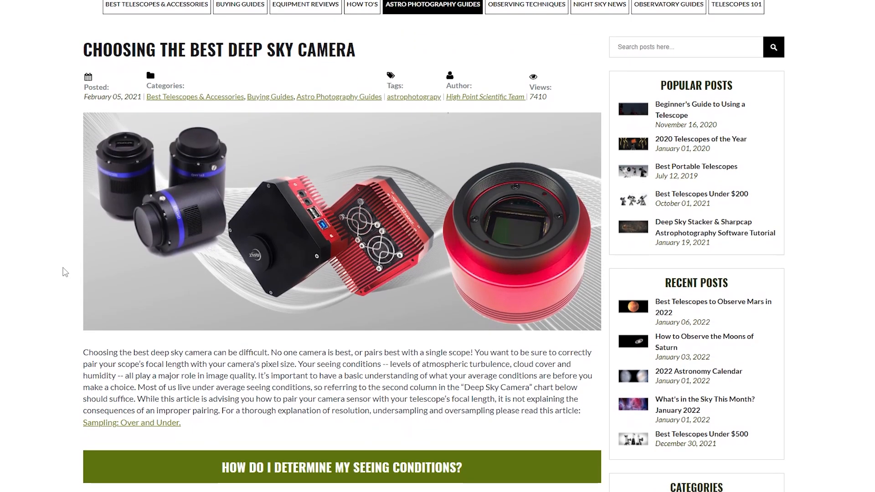
scroll(65, 272, "down", 1)
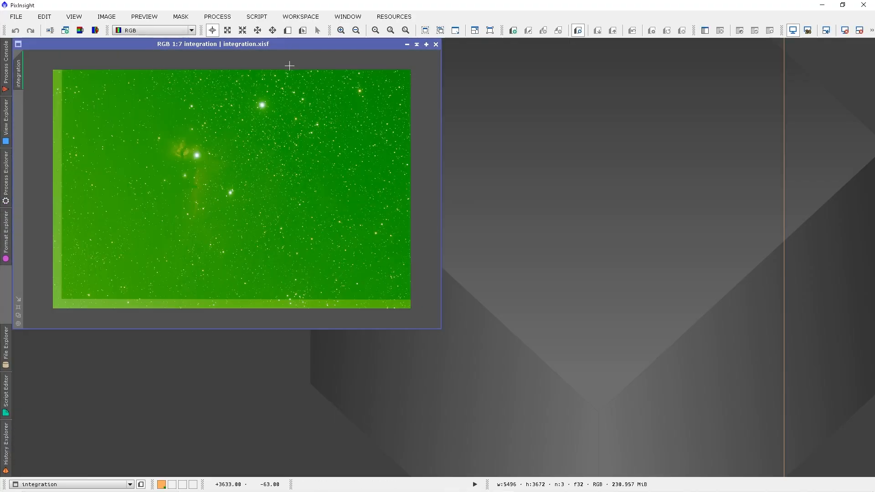
- Switch to PixInsight, auto-stretch the integration image's display with ScreenTransferFunction, and enlarge the image window
left_click(218, 16)
left_click(630, 128)
left_click(583, 196)
scroll(405, 191, "up", 1)
left_click_drag(441, 329, 555, 415)
scroll(483, 337, "up", 1)
- Crop the stacking borders off the integration image with DynamicCrop to about 5300 by 3470 pixels and close the tool
left_click(217, 17)
left_click(458, 461)
mouse_move(53, 69)
left_mouse_down()
mouse_move(270, 245)
mouse_move(537, 385)
left_mouse_up()
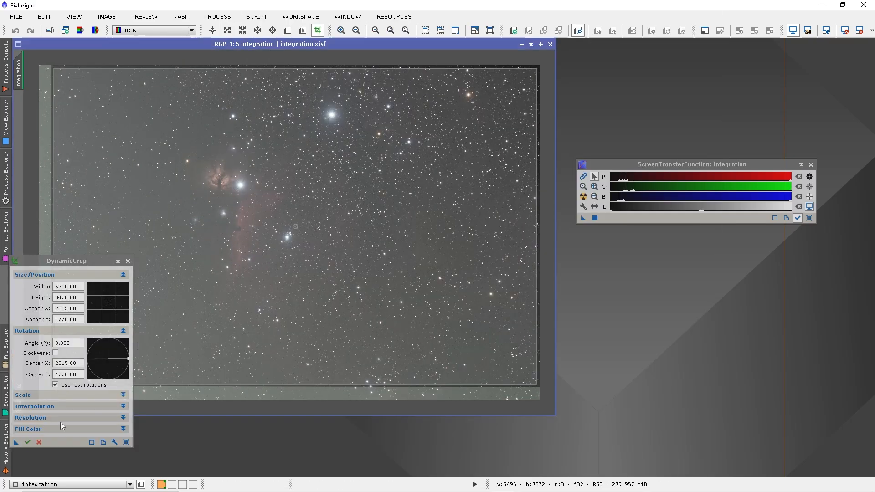
left_click(28, 442)
left_click(129, 260)
- Start DynamicBackgroundExtraction on the cropped integration image and show its sample generation settings
left_click(230, 18)
mouse_move(291, 31)
left_click(442, 44)
left_click(447, 150)
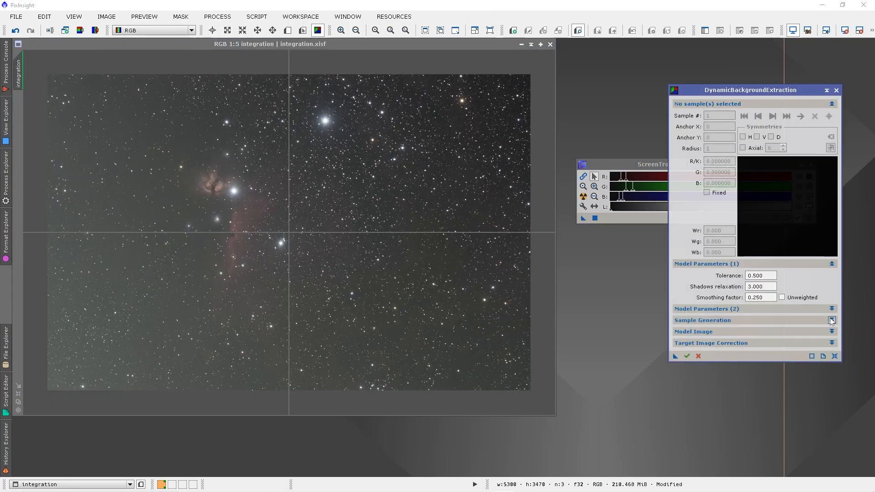
left_click(831, 320)
left_click_drag(760, 332, 705, 325)
type("`5")
key("BackSpace")
key("BackSpace")
type("150")
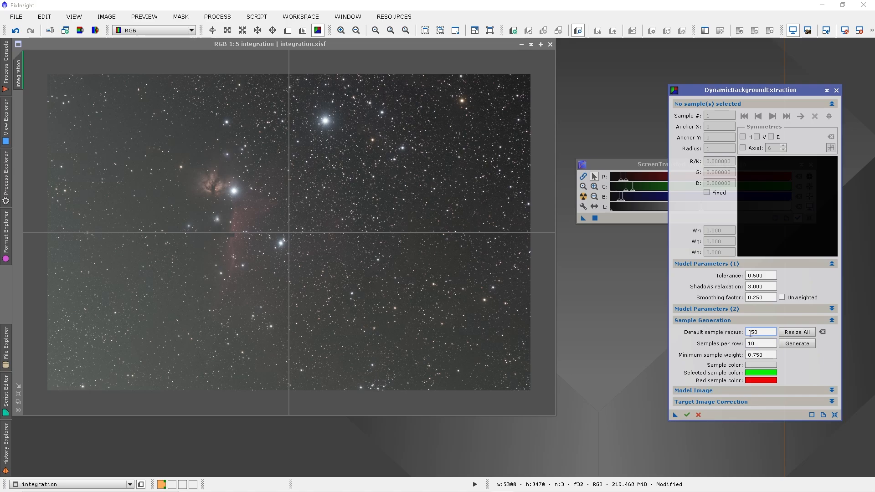
left_click(796, 343)
left_click(834, 415)
- Set the default sample radius to 150 and apply it to all samples
left_click_drag(759, 332, 727, 322)
type("150")
left_click(796, 332)
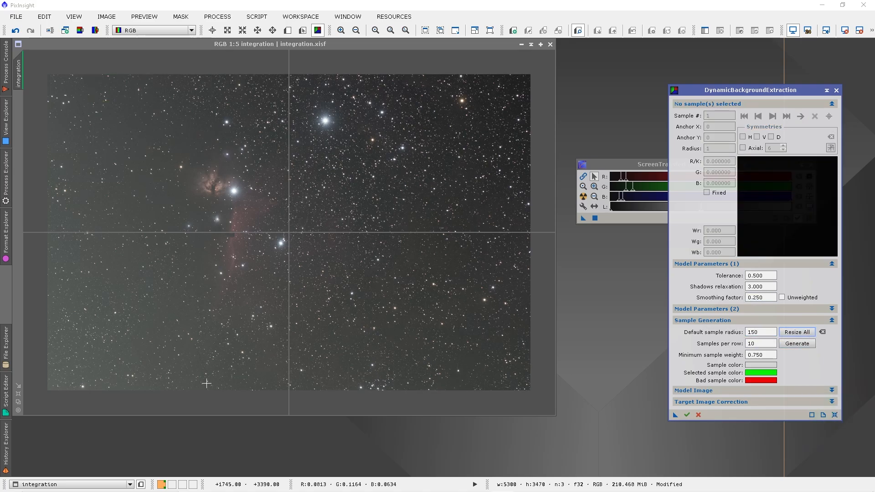
- Place a column of background samples along the image's left edge, from the lower corner to the upper corner
left_click(59, 379)
left_click(59, 345)
left_click(61, 313)
left_click(60, 279)
left_click(60, 178)
left_click(60, 150)
left_click(59, 114)
left_click(60, 85)
- Place a row of background samples along the image's top edge toward the upper-right corner
left_click(96, 86)
left_click(138, 86)
left_click(172, 85)
left_click(209, 86)
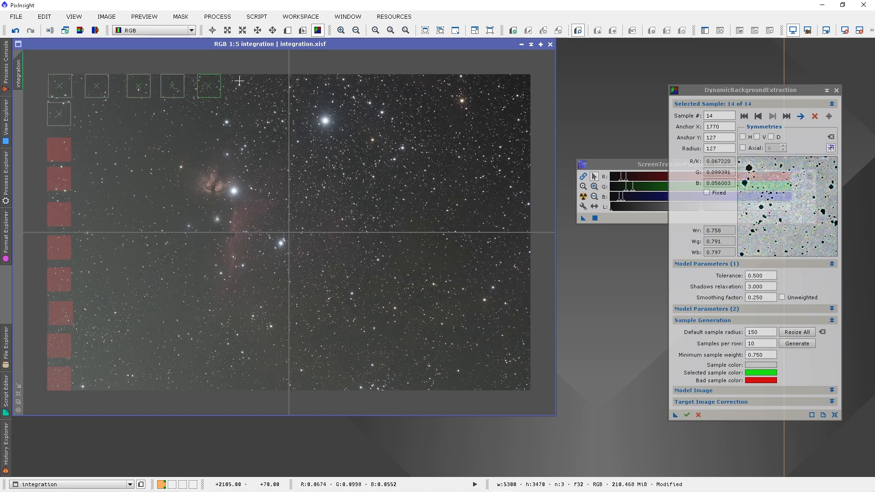
left_click(506, 86)
- Place background samples down the image's right edge, starting at the upper-right corner
left_click(519, 85)
left_click(519, 110)
left_click(518, 140)
left_click(518, 168)
left_click(519, 199)
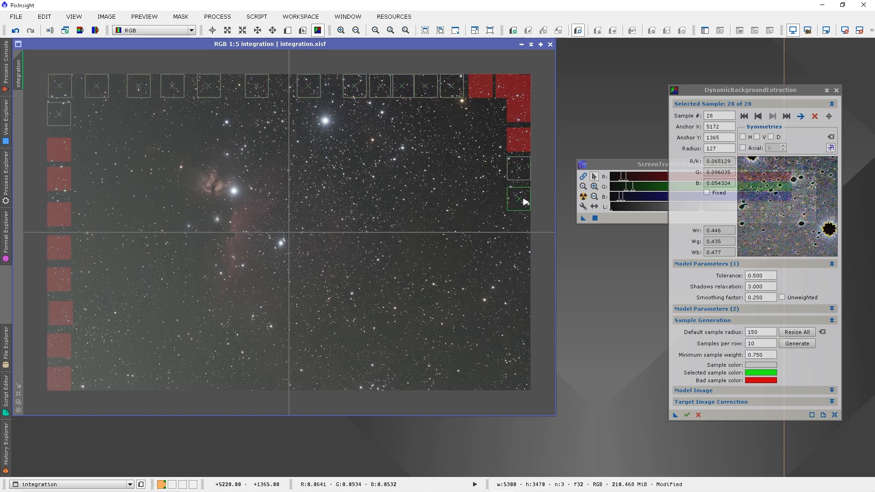
left_click(519, 226)
left_click(519, 261)
- Place a row of background samples along the image's bottom edge, working from right to left
left_click(490, 378)
left_click(425, 379)
left_click(368, 378)
left_click(316, 379)
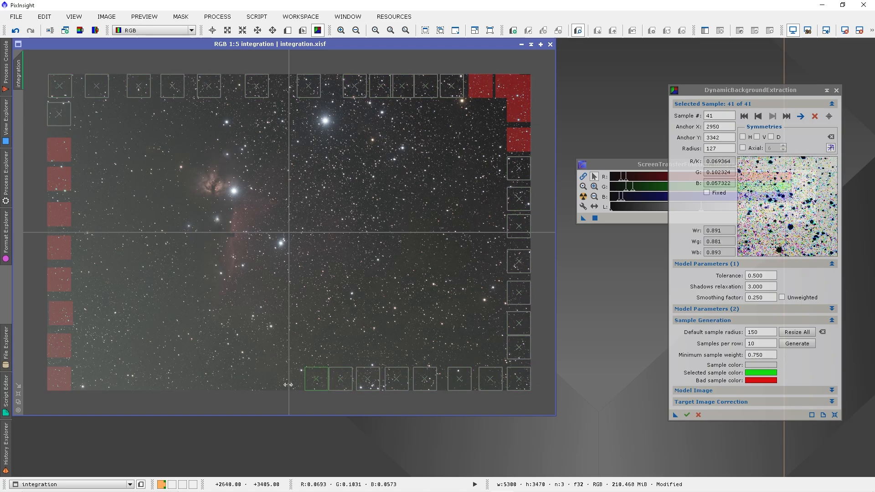
left_click(256, 378)
left_click(190, 379)
left_click(120, 379)
left_click(94, 379)
- Set the background model tolerance to 1.4 and re-evaluate all samples by resizing them
double_click(761, 275)
type("1.4")
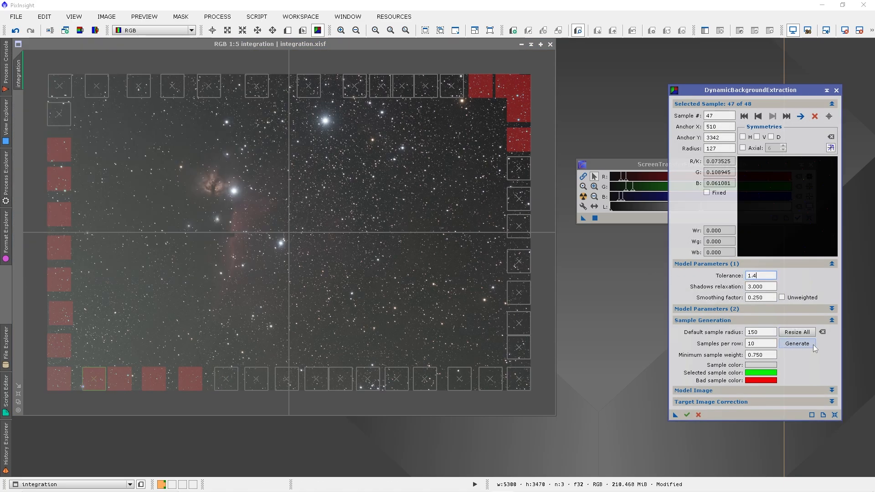
left_click(797, 332)
- Set the target image correction to Subtraction, discarding the background model and replacing the target image
left_click(831, 401)
left_click(778, 413)
left_click(760, 429)
left_click(758, 432)
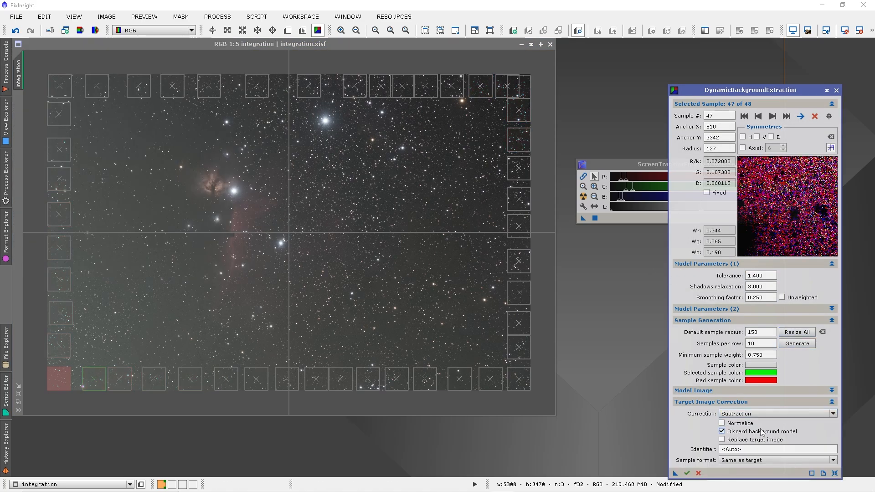
left_click(754, 440)
- Execute the background extraction, close the tool, and auto-stretch the corrected image's display again
left_click(687, 473)
left_click(836, 90)
left_click(408, 261)
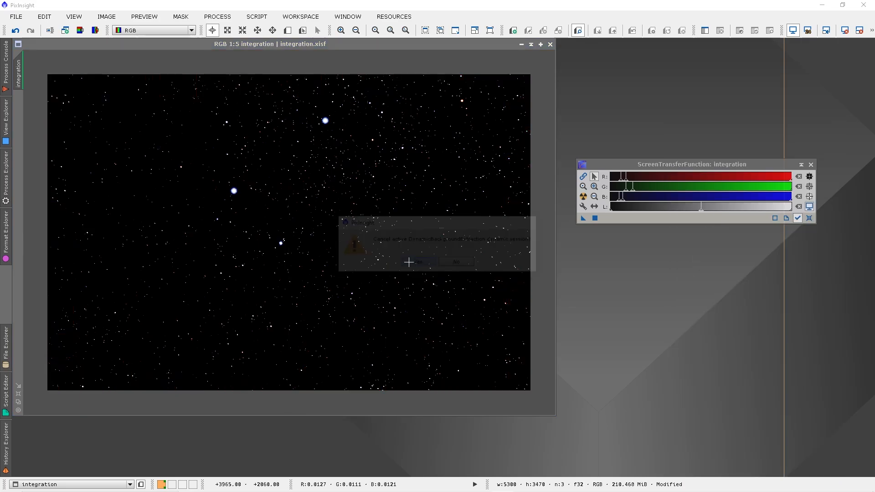
key("ctrl+a")
- Apply BackgroundNeutralization with its default settings to the gradient-corrected integration image
left_click(228, 17)
mouse_move(301, 53)
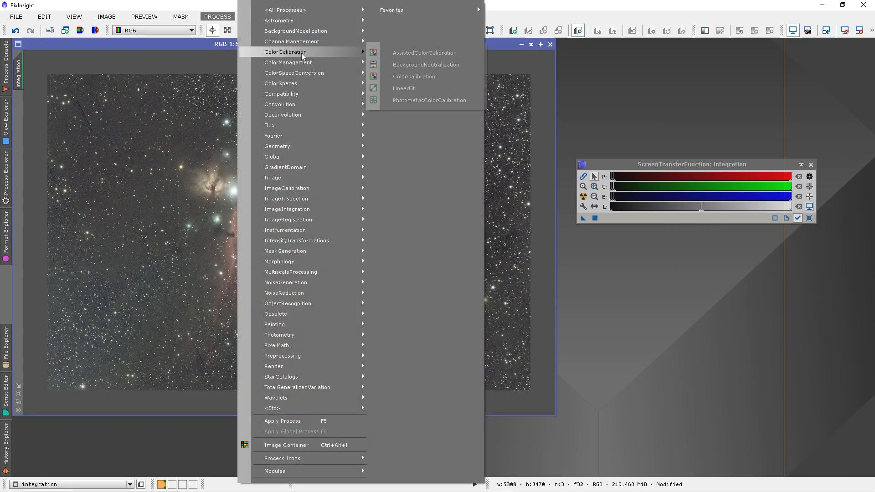
left_click(424, 65)
left_click_drag(495, 272, 465, 285)
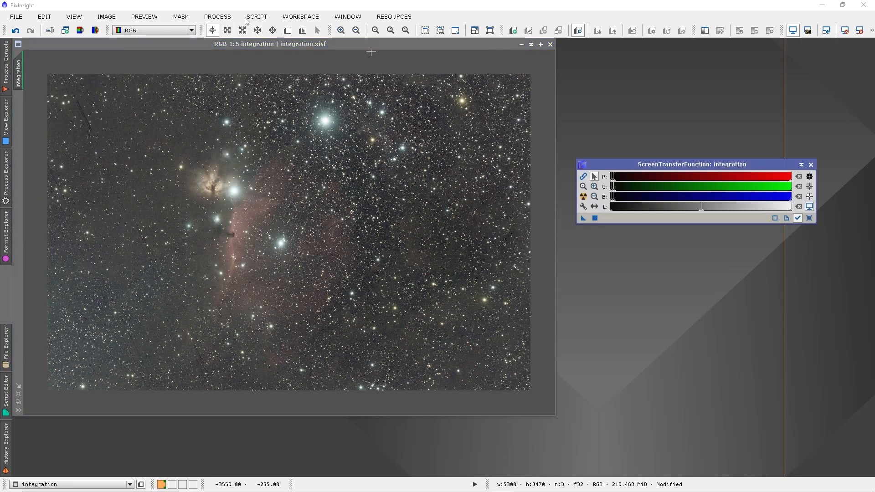
- Apply ColorCalibration with its default white and background references to the integration image, and close the tool
left_click(218, 17)
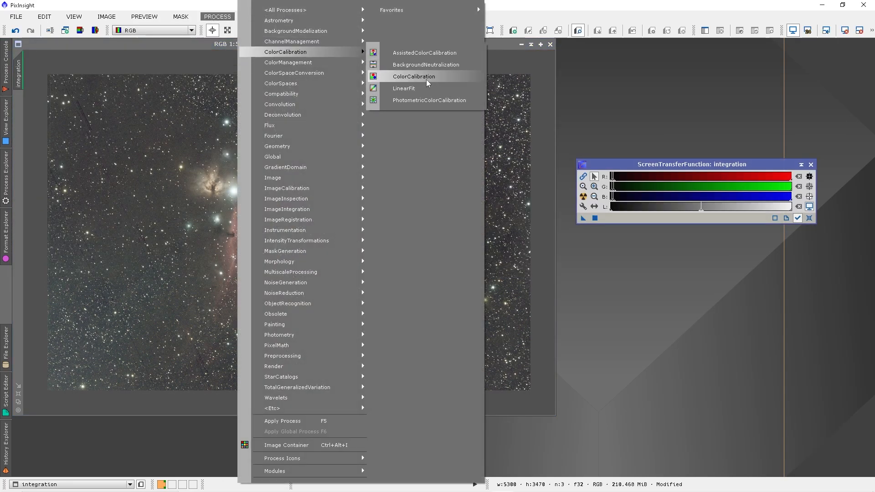
left_click(426, 65)
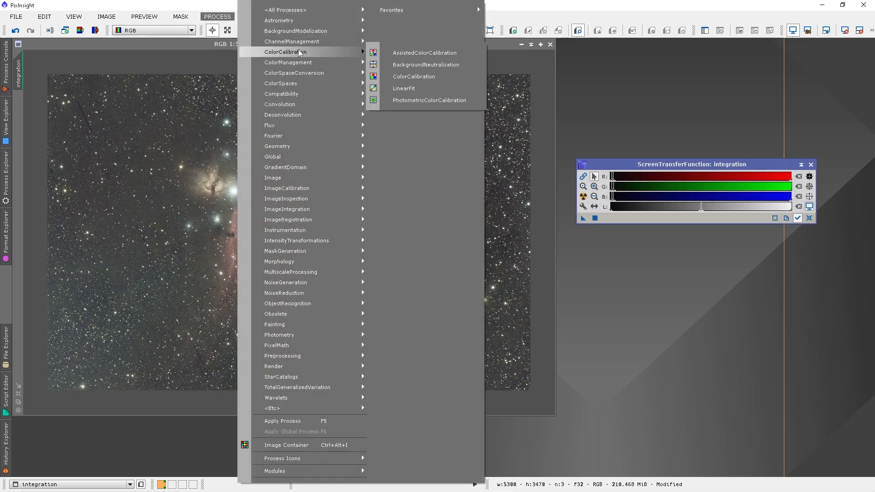
left_click(424, 77)
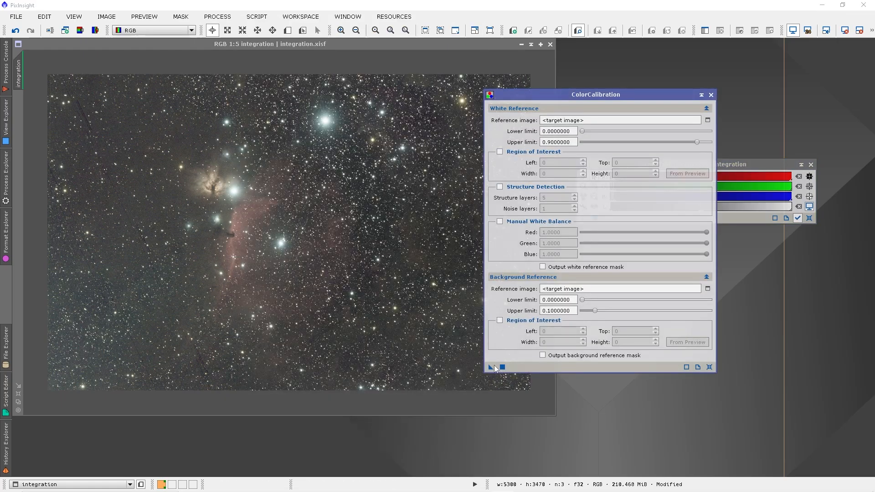
left_click_drag(490, 368, 402, 329)
left_click(710, 94)
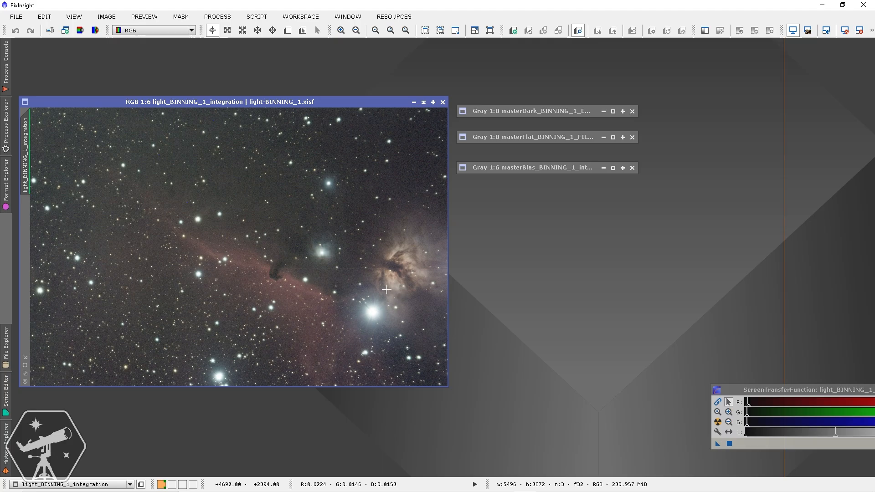
- Inspect the stacked light_BINNING_1_integration image up close around the Horsehead and Flame nebulae
scroll(386, 290, "up", 2)
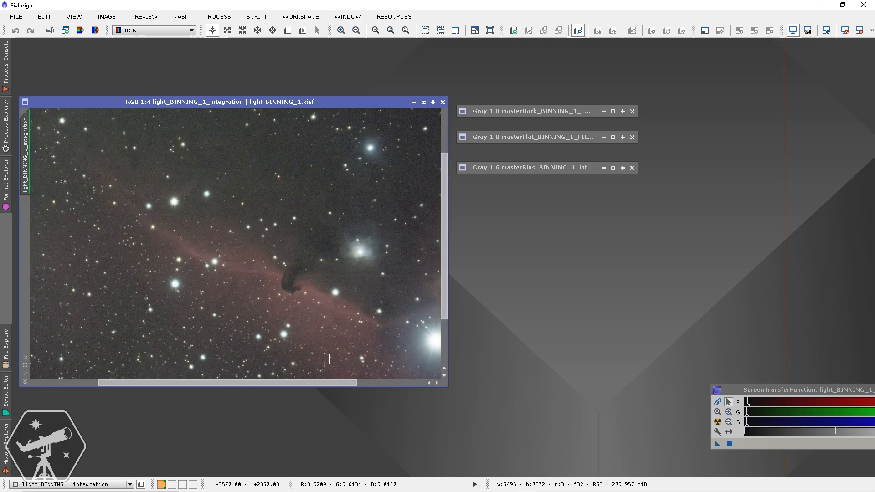
left_click_drag(311, 382, 428, 381)
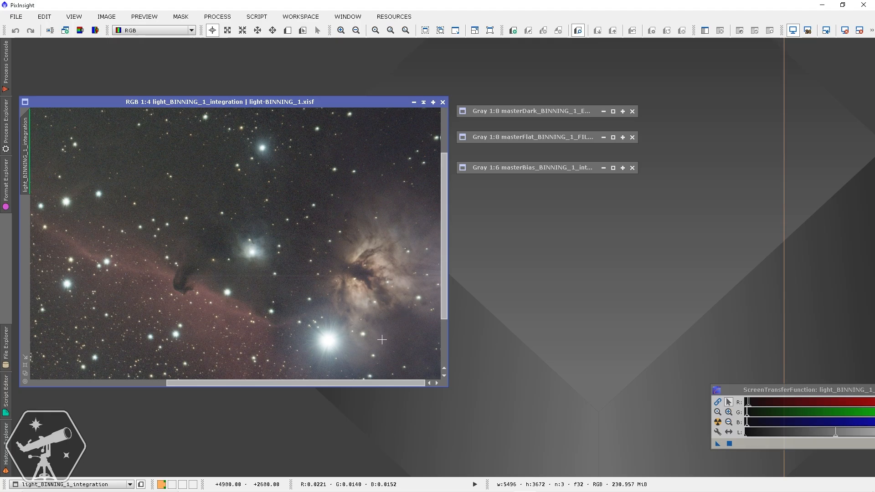
scroll(374, 324, "down", 3)
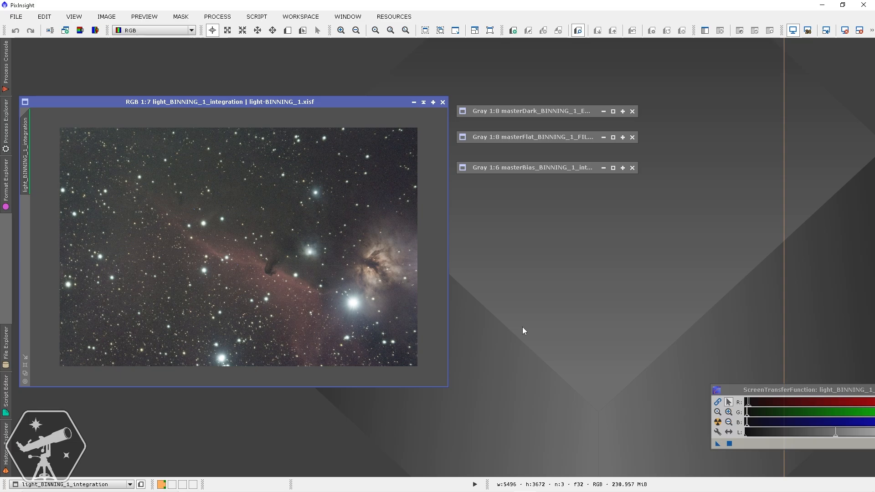
- Expand the masterDark integration image, examine its glow and noise pattern, and collapse it again
left_click(613, 111)
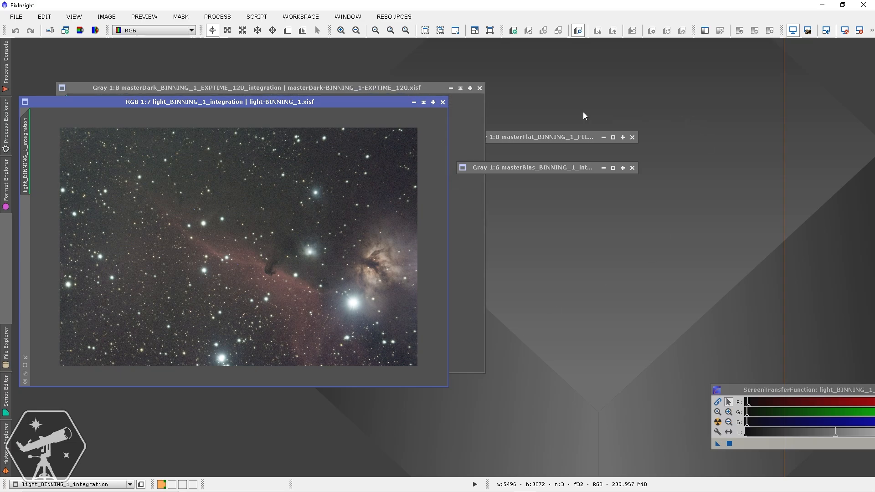
left_click(388, 91)
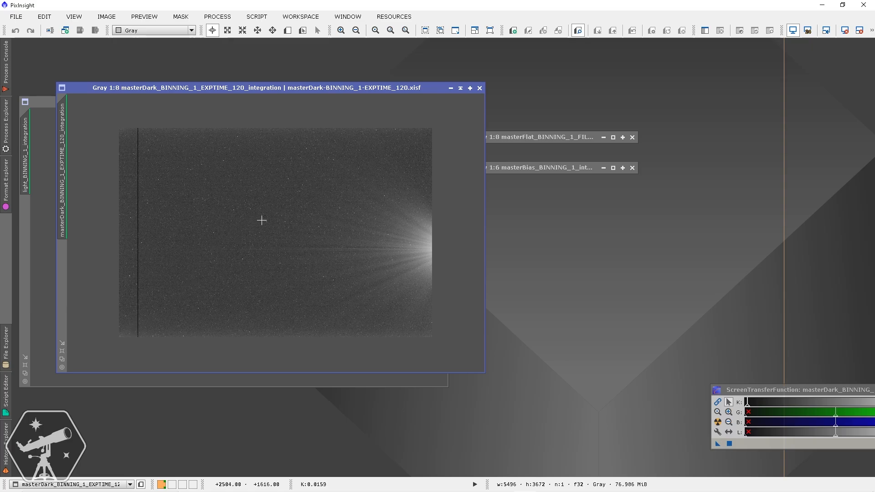
scroll(264, 222, "up", 3)
scroll(267, 225, "down", 2)
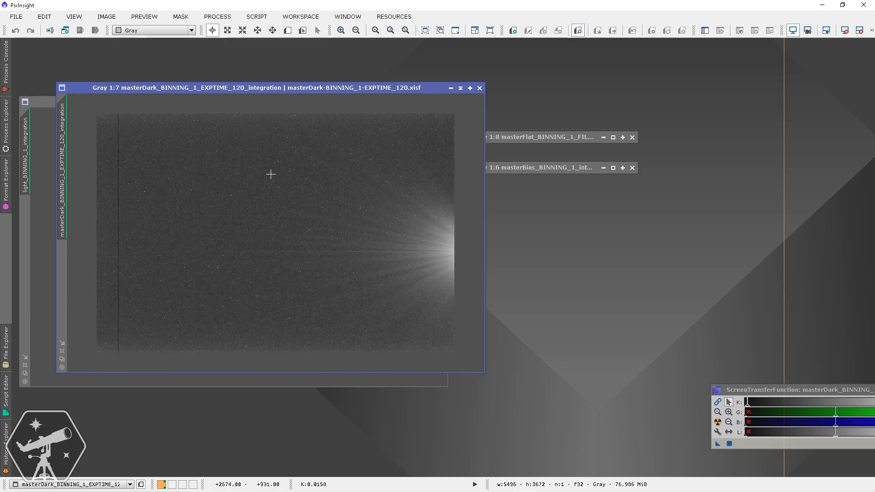
left_click(460, 89)
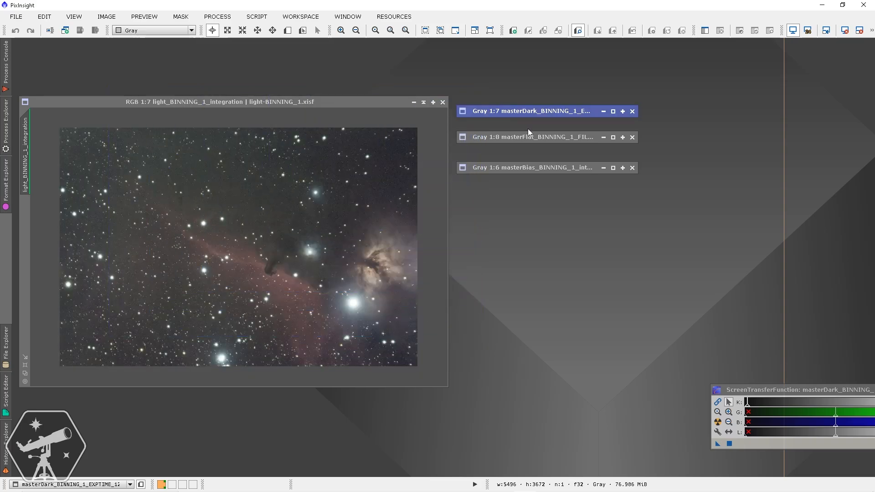
- Expand the masterFlat and masterBias integration images in turn to examine them, collapsing each again
left_click(612, 139)
left_click_drag(330, 45, 730, 137)
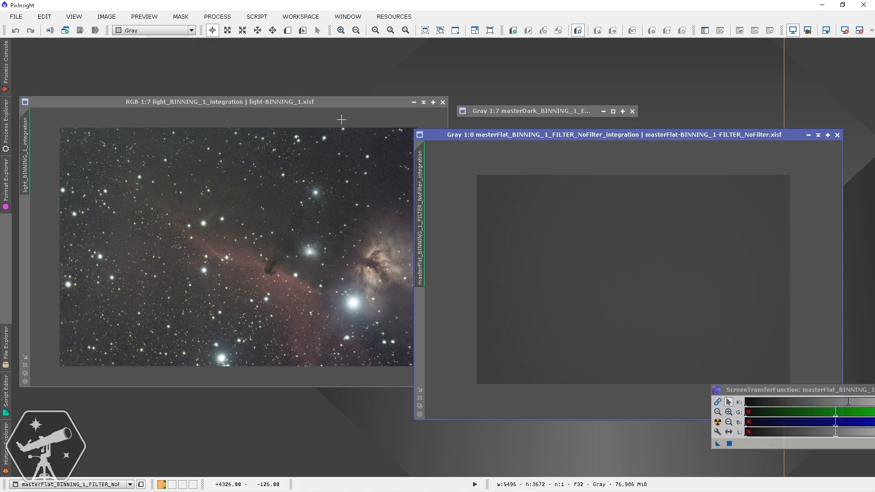
left_click(818, 134)
left_click(612, 167)
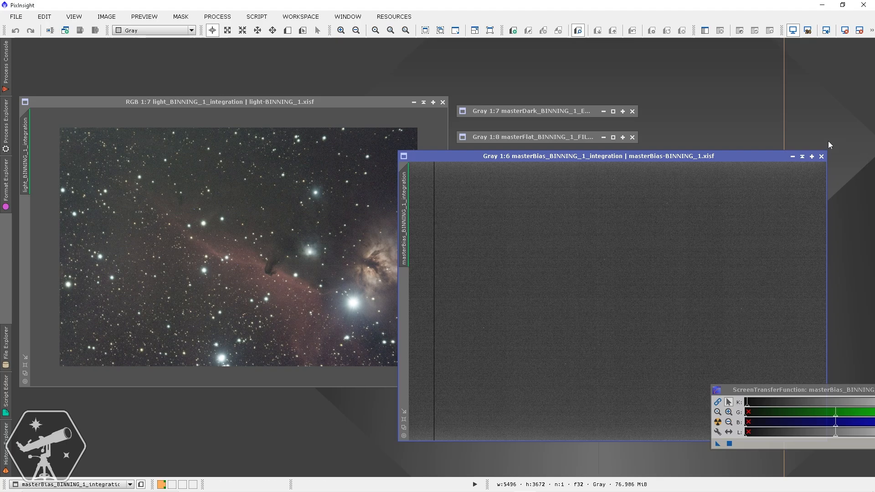
left_click(802, 157)
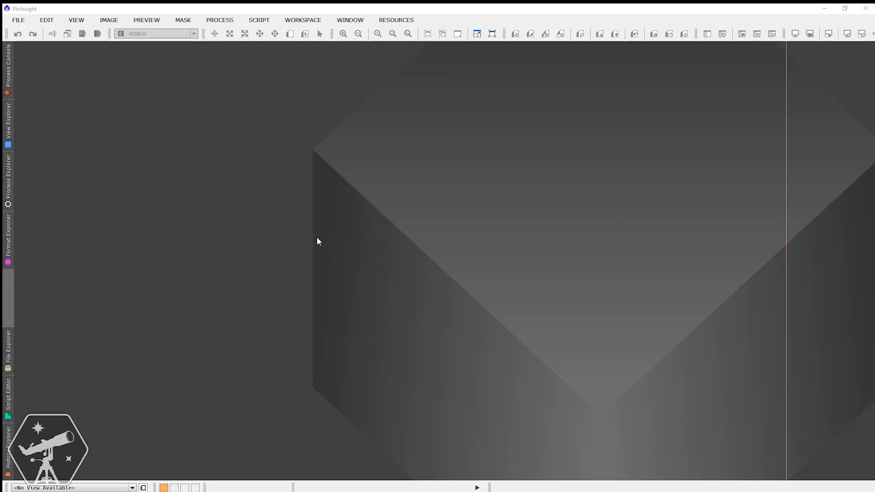
- Open the Andromedalinear TIF image from the Deep Space Objects (DSOs) folder
left_click(19, 20)
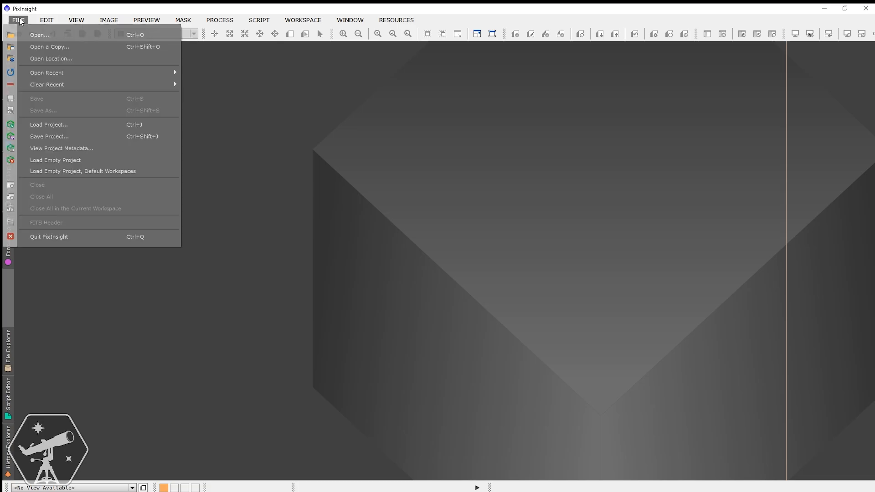
left_click(33, 39)
scroll(216, 140, "down", 12)
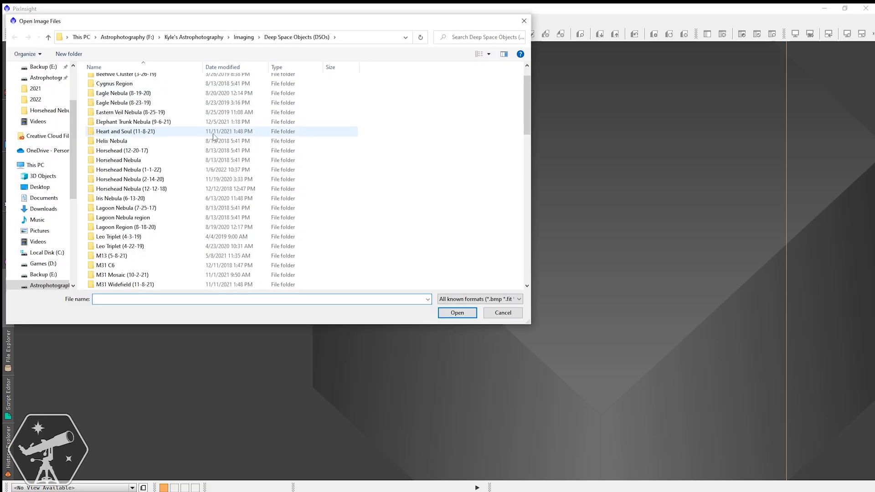
scroll(216, 140, "down", 3)
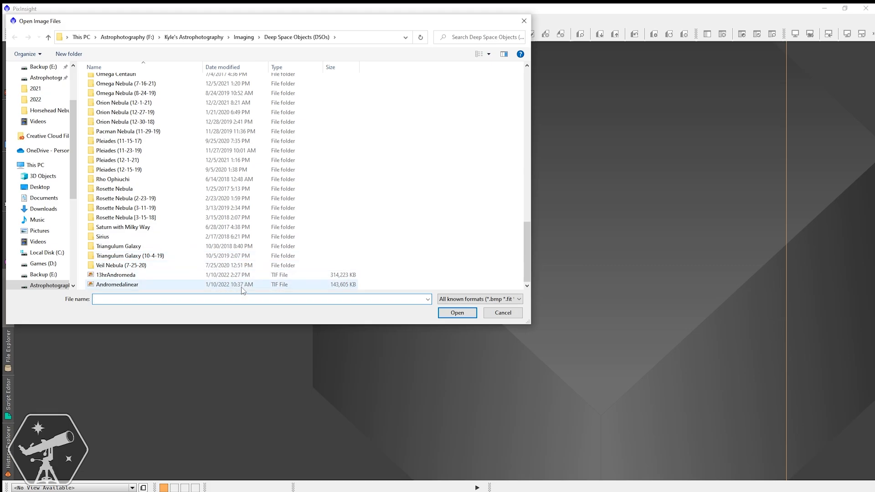
left_click(241, 289)
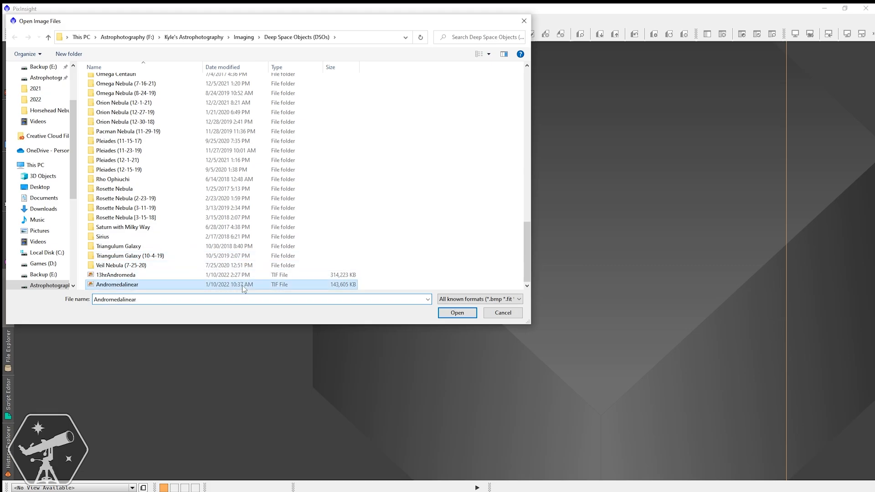
left_click(457, 317)
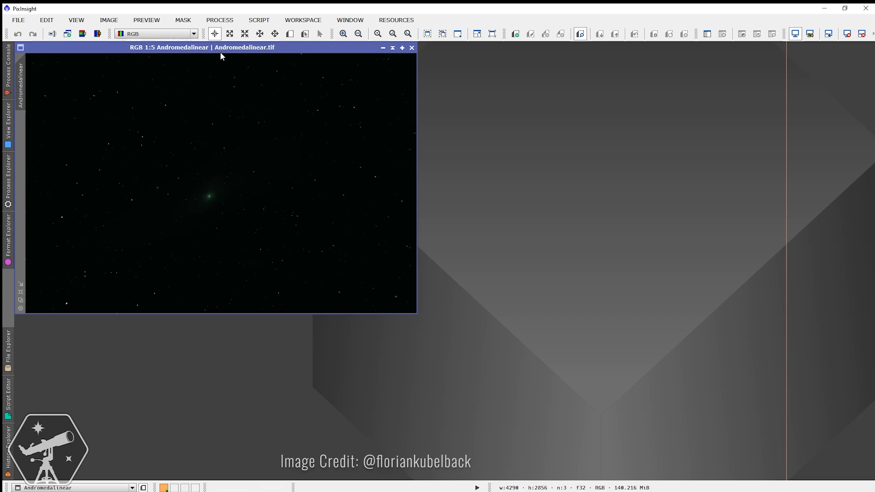
- Auto-stretch the display of the Andromedalinear image and maximize its window
left_click_drag(222, 49, 322, 101)
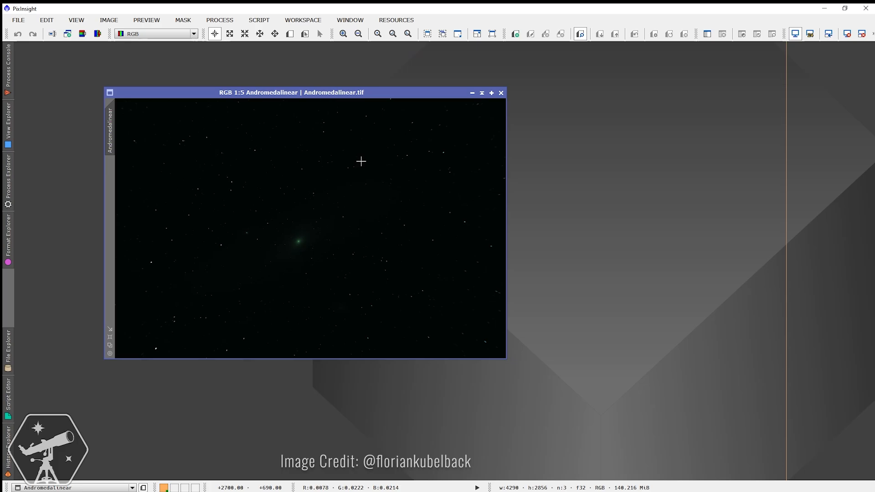
key("ctrl+a")
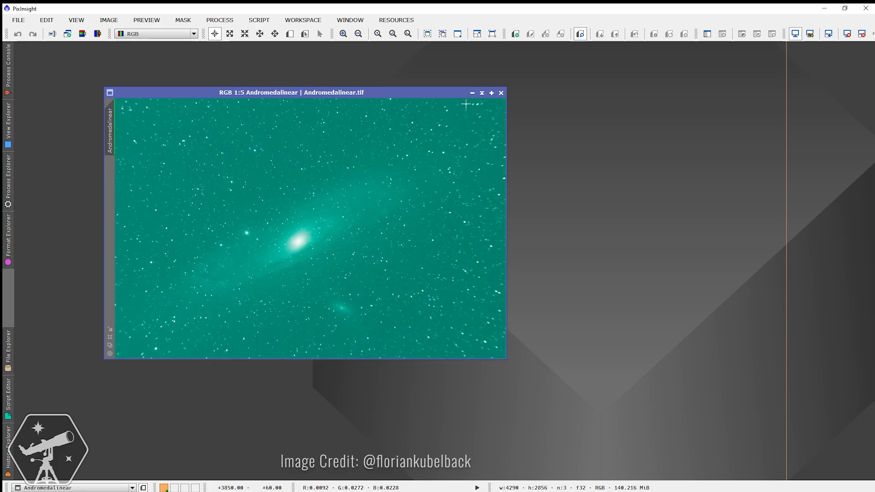
left_click(491, 93)
scroll(490, 139, "up", 1)
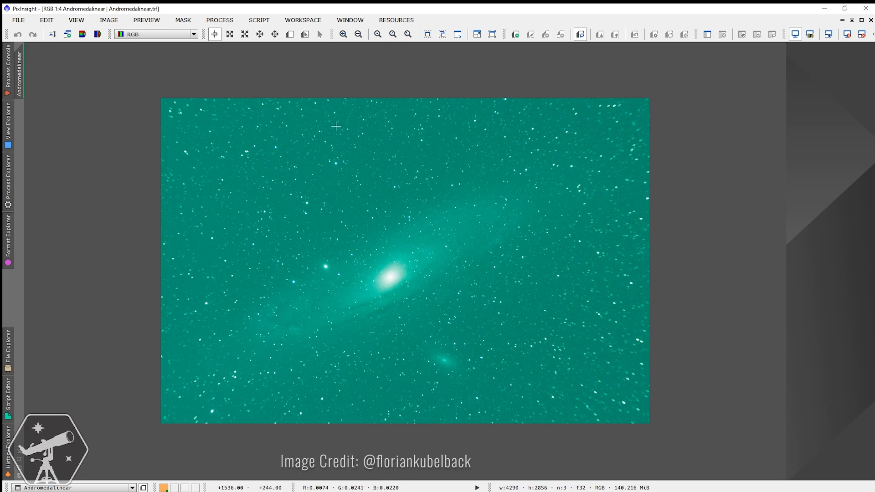
- Split the Andromedalinear image into separate R, G and B channel images and open the LinearFit process
left_click(98, 35)
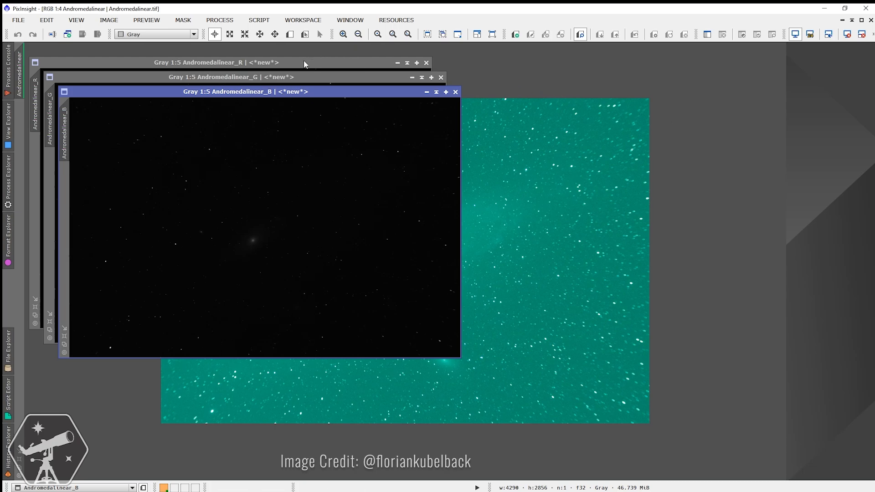
left_click(220, 20)
mouse_move(292, 13)
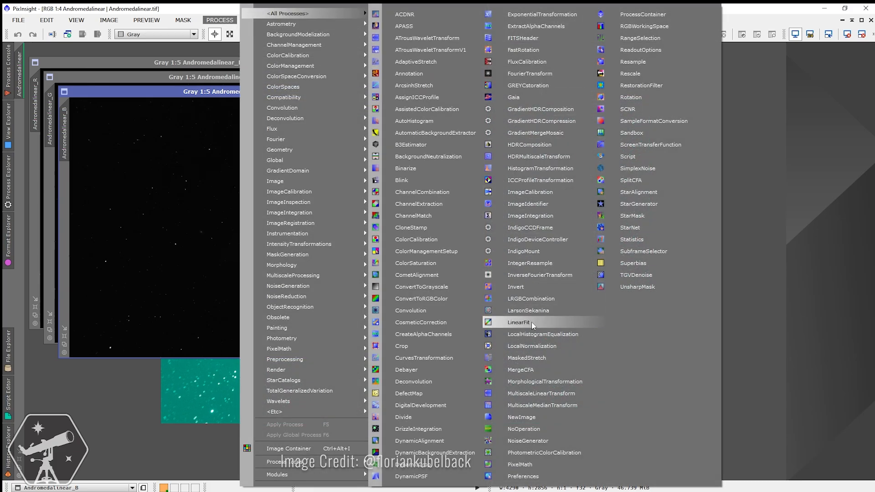
left_click(519, 322)
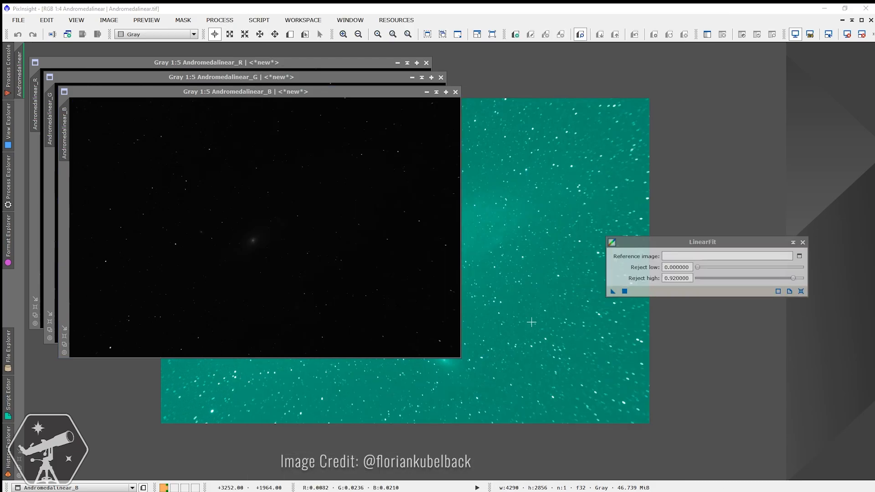
- Set Andromedalinear_G as the LinearFit reference image and apply the fit to the Andromedalinear_B and Andromedalinear_R images
left_click(799, 257)
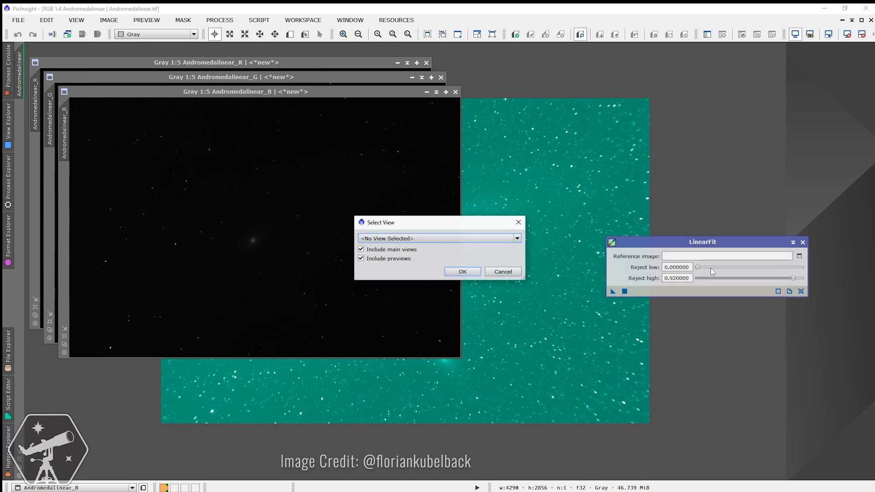
left_click(464, 237)
left_click(467, 270)
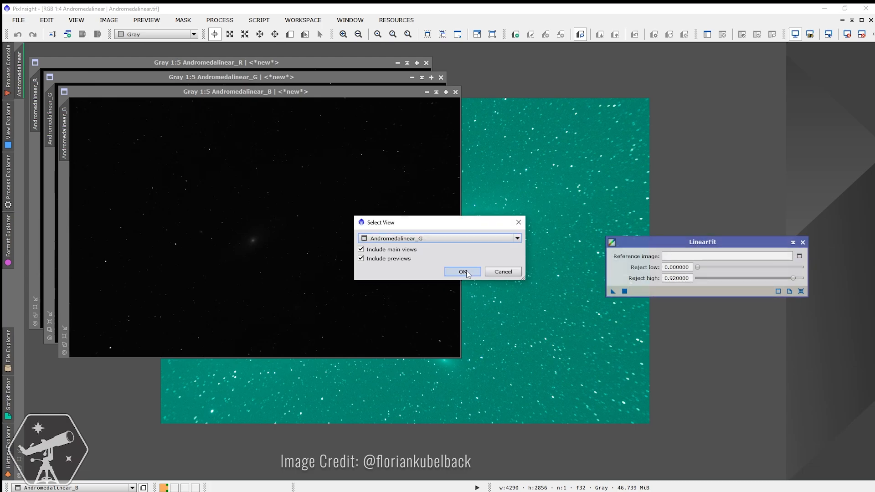
left_click(463, 272)
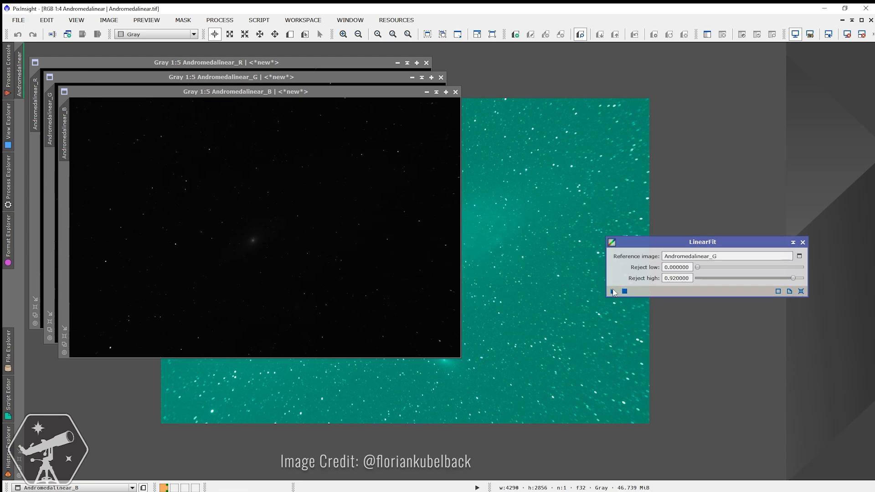
left_click_drag(613, 291, 362, 243)
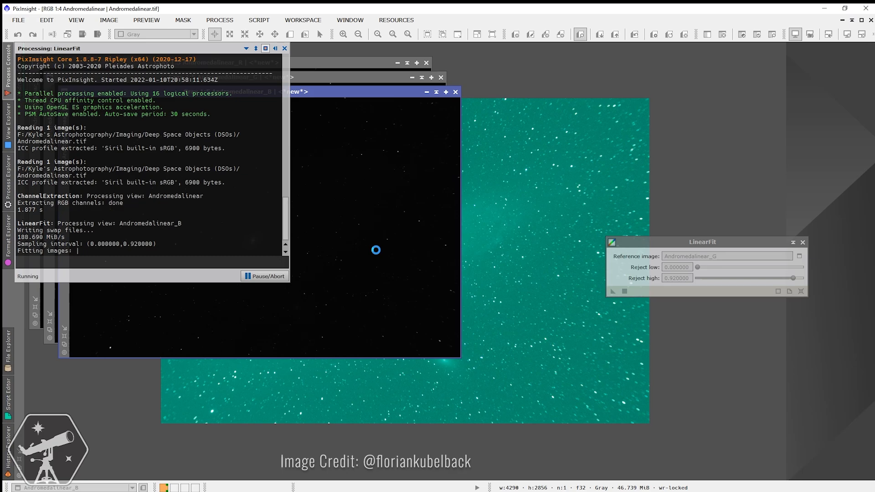
left_click(276, 67)
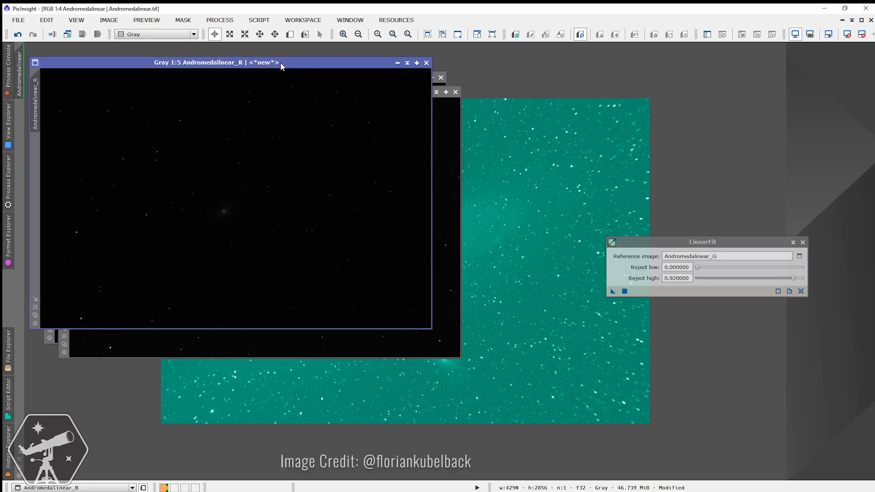
left_click_drag(612, 292, 342, 238)
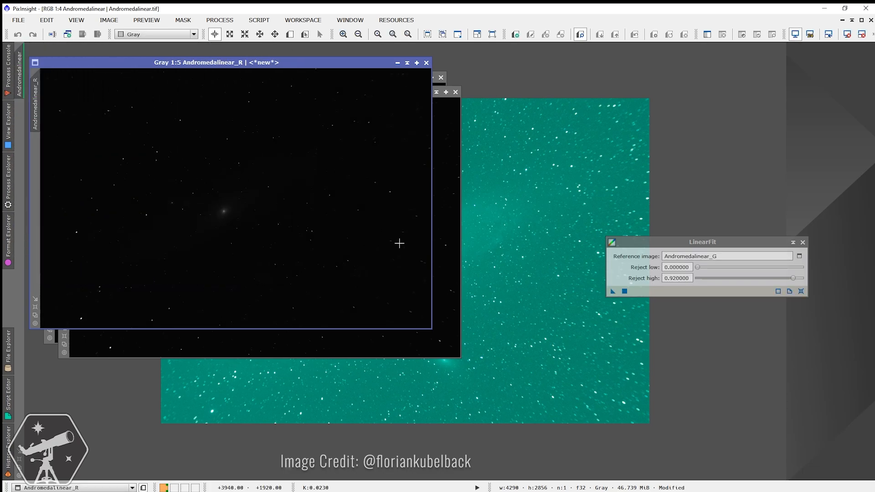
- Combine Andromedalinear_R, Andromedalinear_G and Andromedalinear_B into a new RGB image with ChannelCombination and close the process
left_click(223, 21)
mouse_move(285, 14)
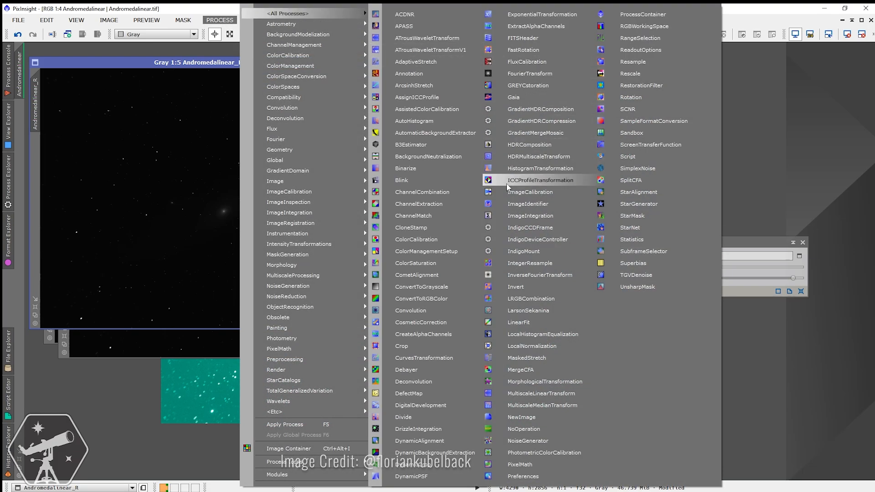
left_click(445, 195)
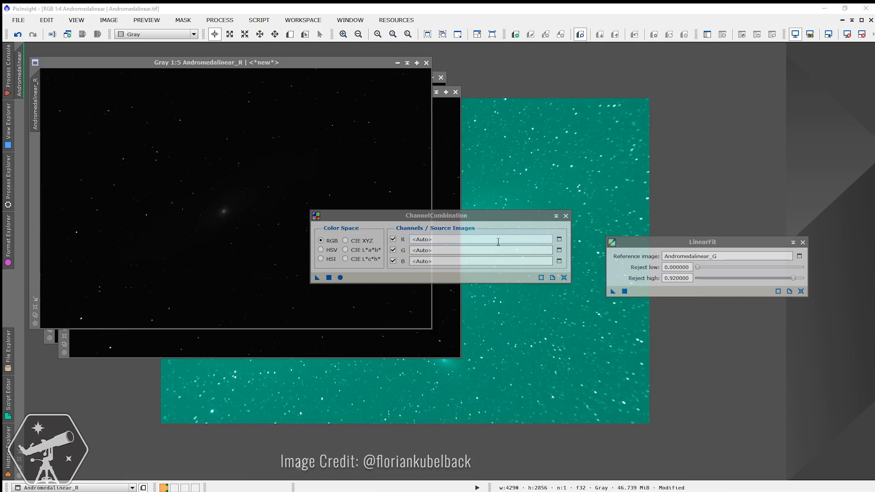
left_click(560, 240)
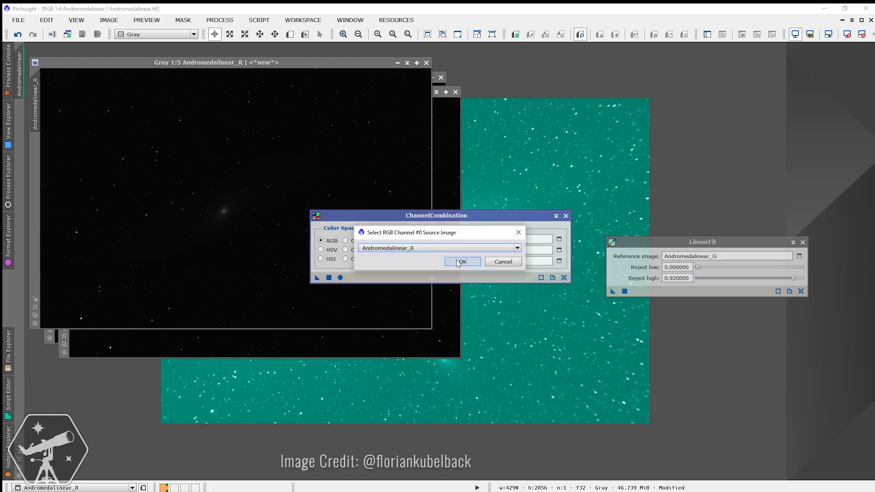
left_click(458, 262)
left_click(559, 250)
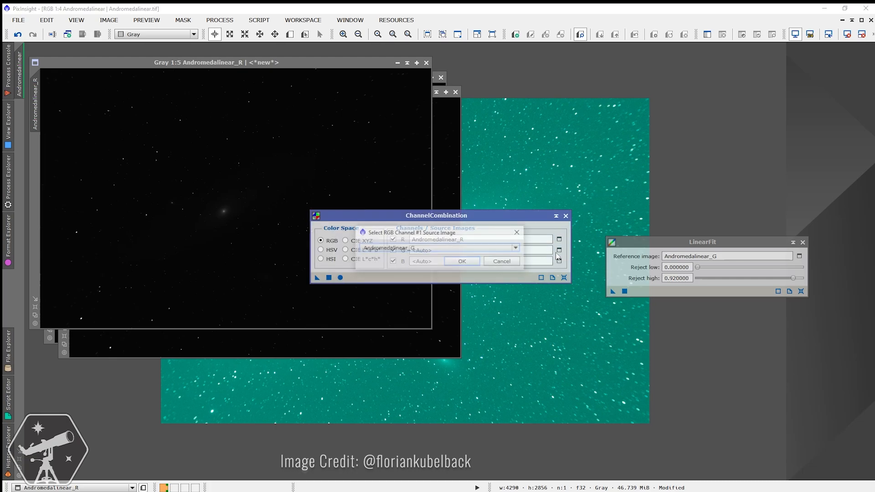
left_click(474, 260)
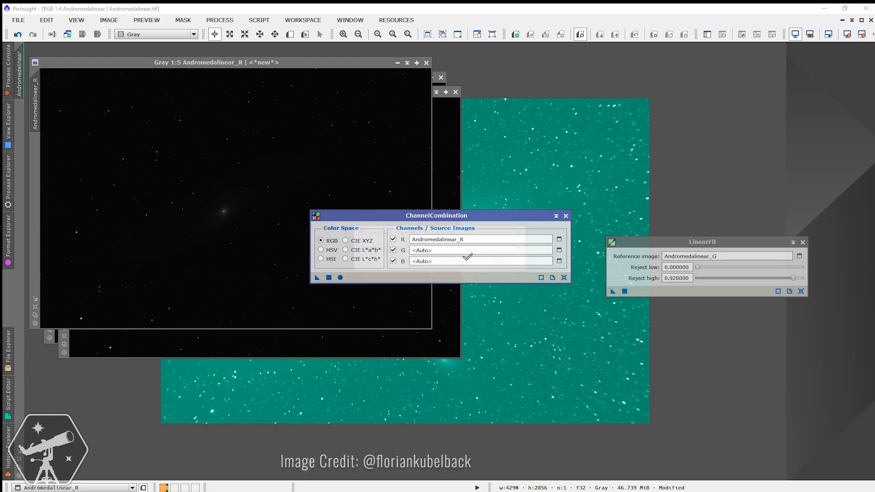
left_click(558, 261)
left_click(463, 262)
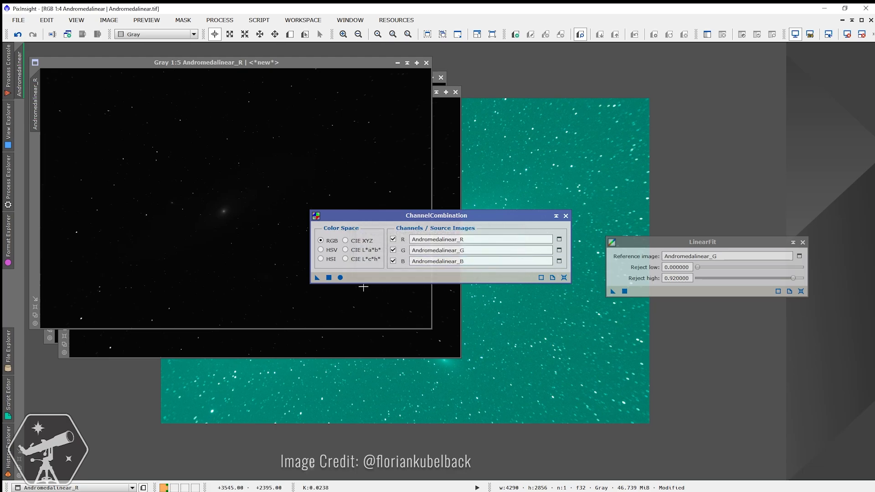
left_click(340, 278)
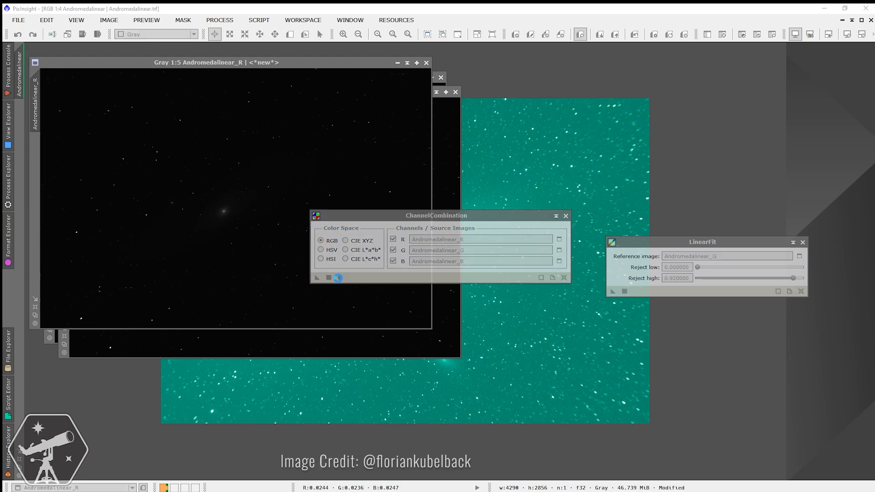
left_click(565, 216)
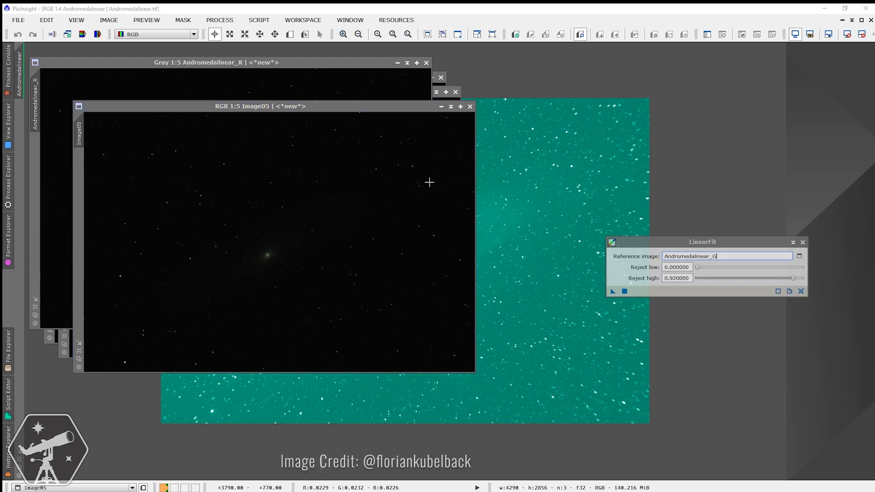
- Move the recombined Image05 clear of the channel images, auto-stretch its display and close the LinearFit process
left_click_drag(303, 107, 438, 162)
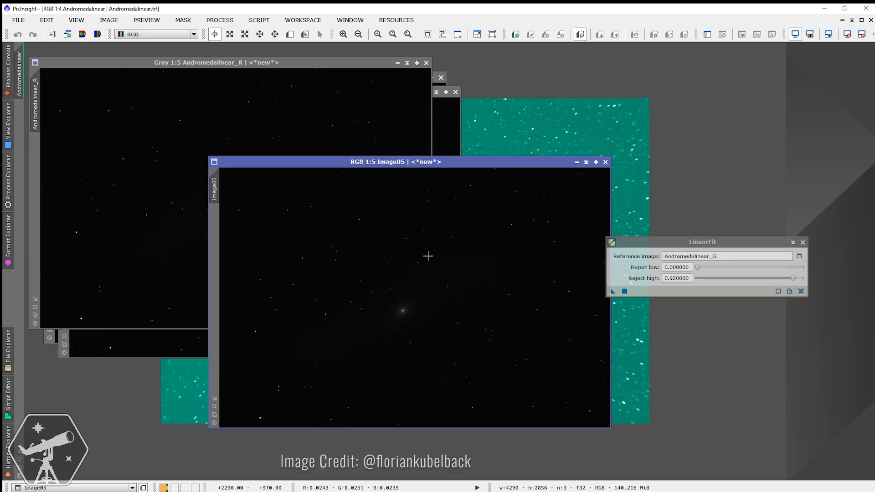
key("ctrl+a")
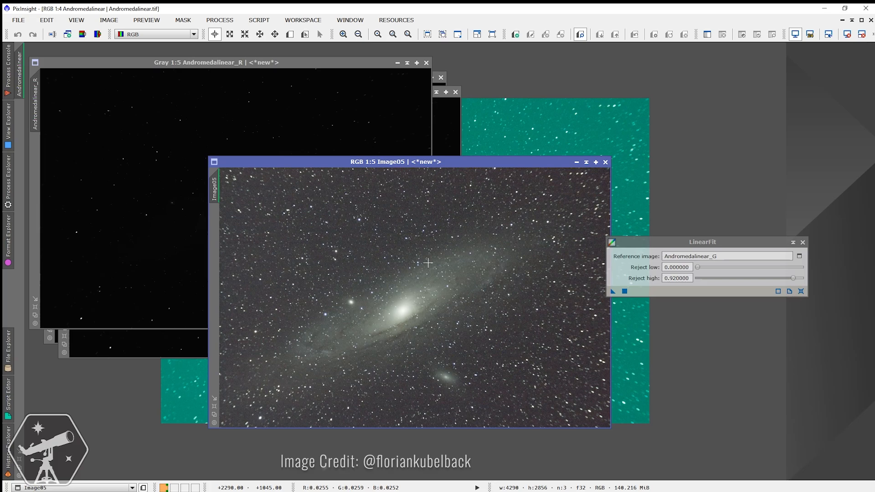
left_click(807, 242)
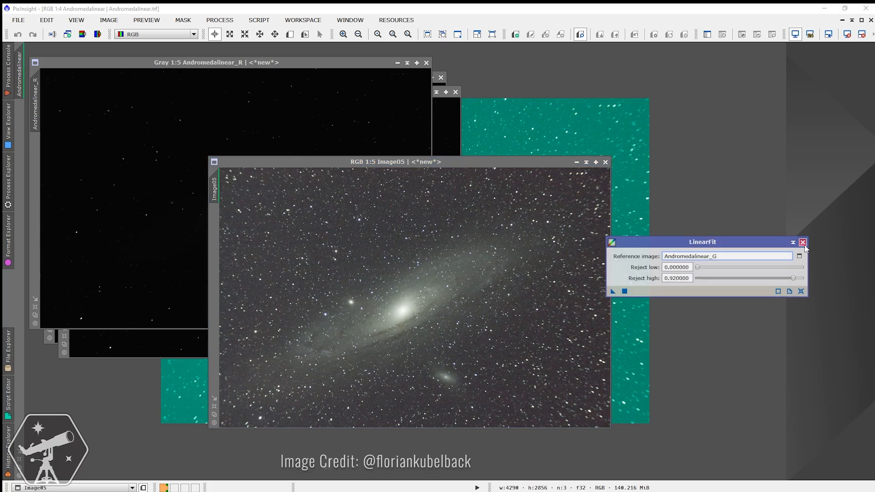
left_click(803, 242)
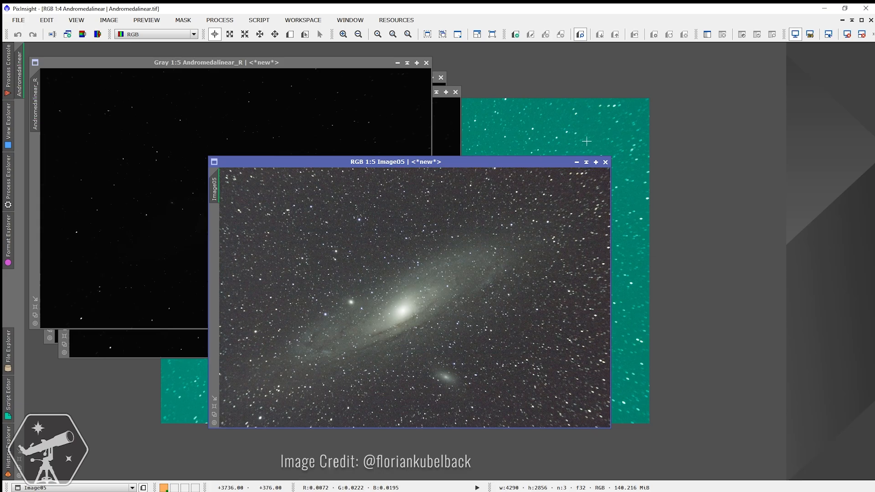
- Close the Andromedalinear_R, Andromedalinear_B and Andromedalinear_G channel images without saving them
left_click(427, 63)
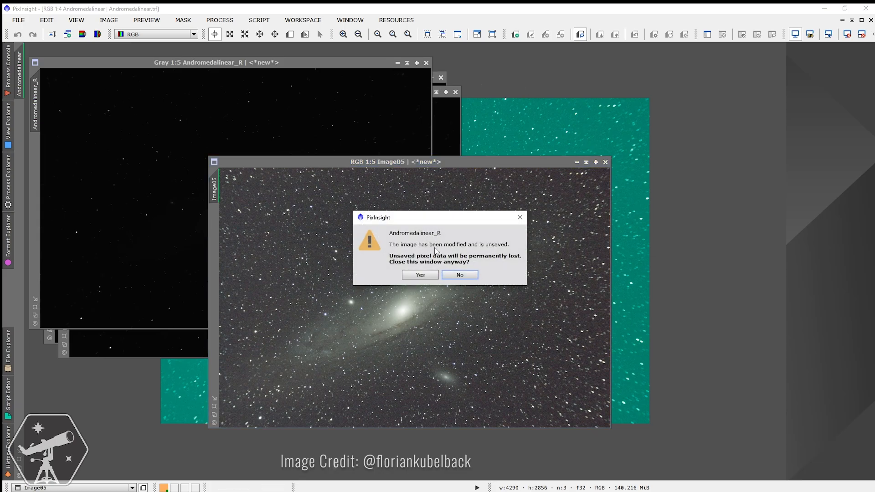
left_click(418, 274)
left_click(455, 91)
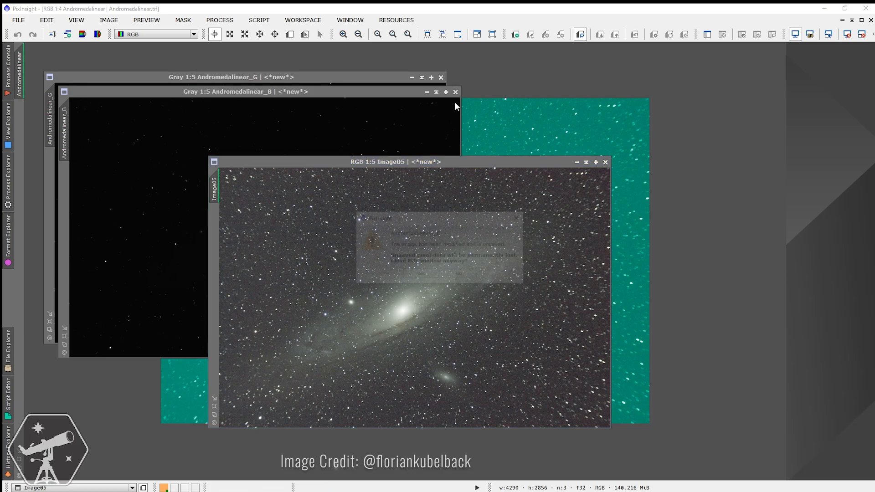
left_click(417, 274)
left_click(441, 77)
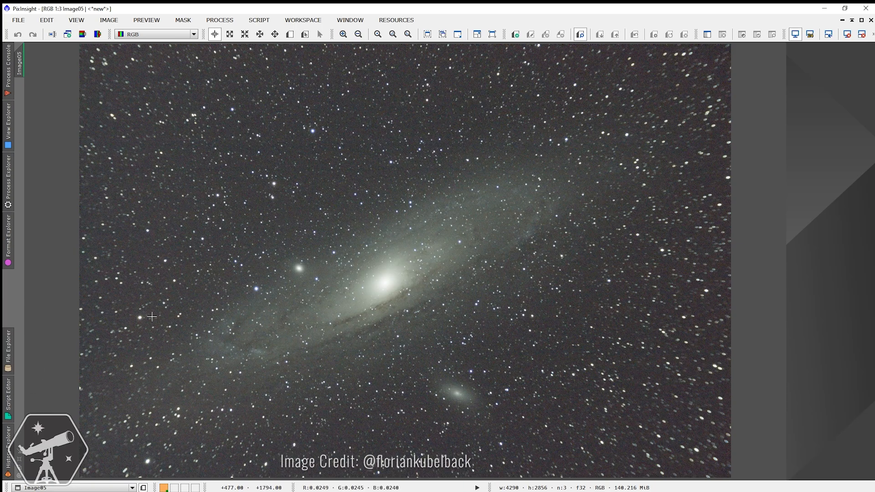
- Examine the galaxy core, star colors and background noise of Image05 up close and as a whole
scroll(389, 231, "up", 2)
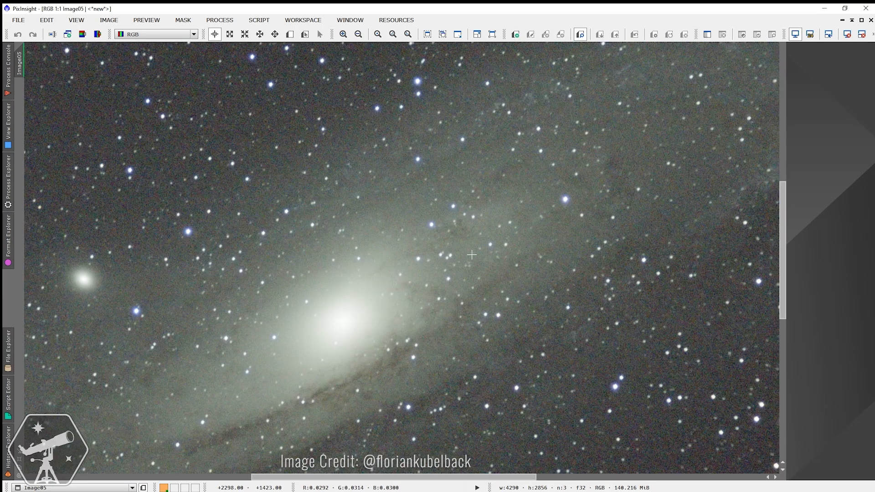
scroll(465, 213, "down", 2)
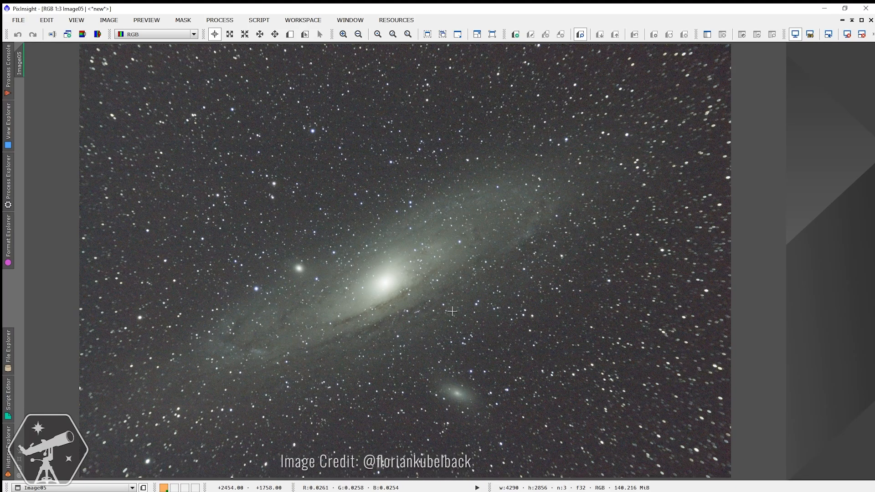
scroll(517, 344, "up", 3)
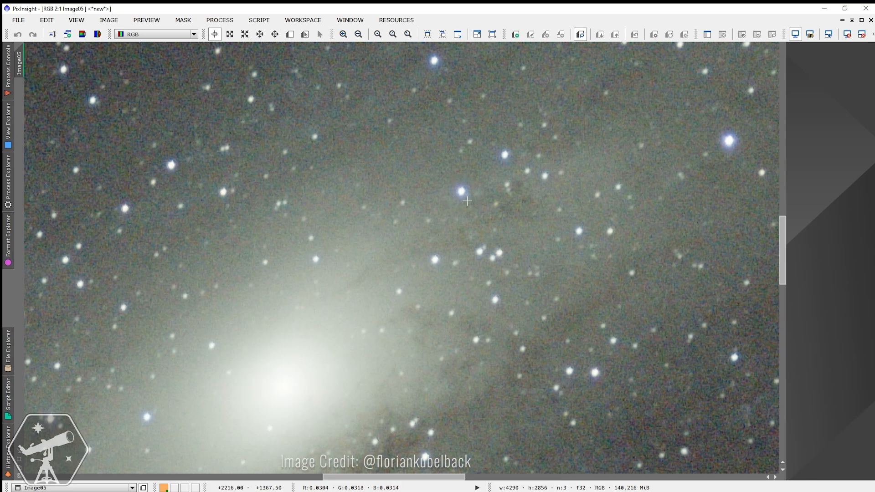
scroll(469, 215, "down", 1)
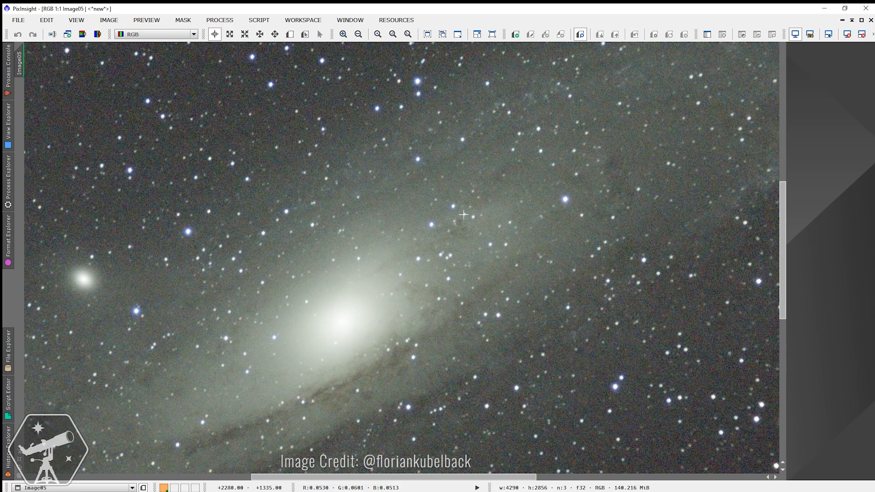
scroll(463, 214, "up", 2)
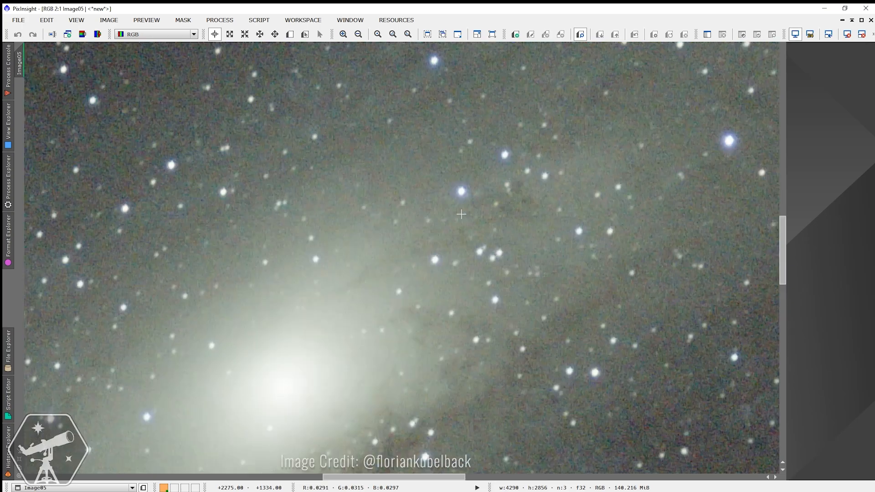
scroll(484, 171, "down", 5)
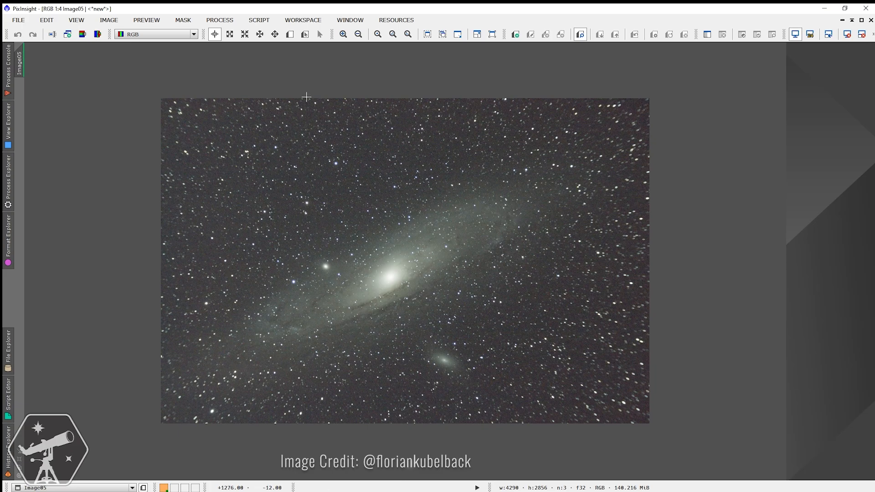
- Crop Image05 around the galaxy to 3128 × 2216 pixels with DynamicCrop, cutting off the outer edges, and close the process
left_click(213, 21)
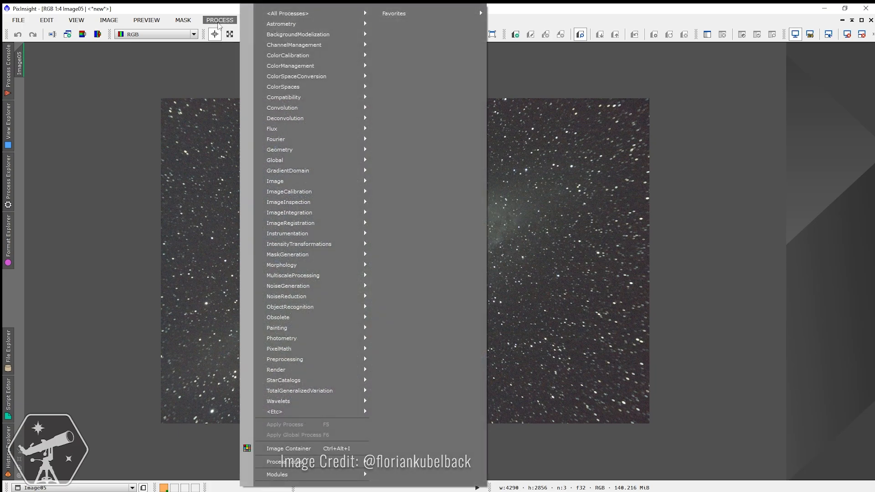
mouse_move(278, 13)
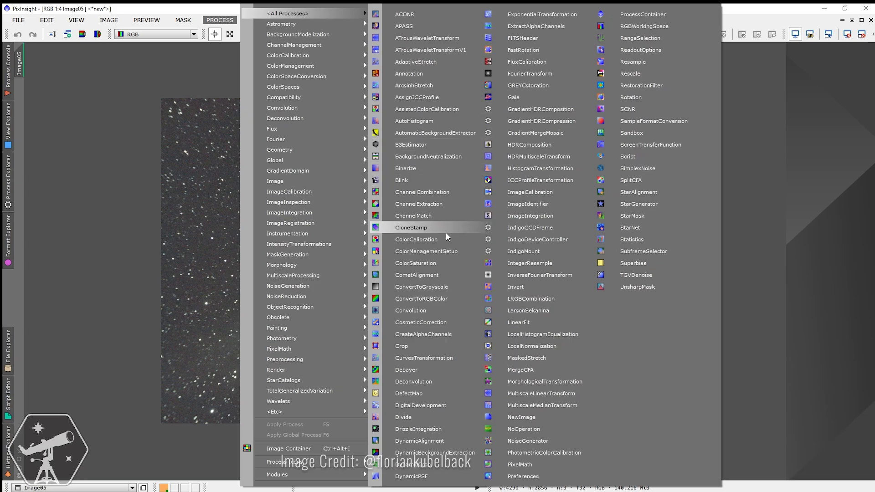
left_click(438, 465)
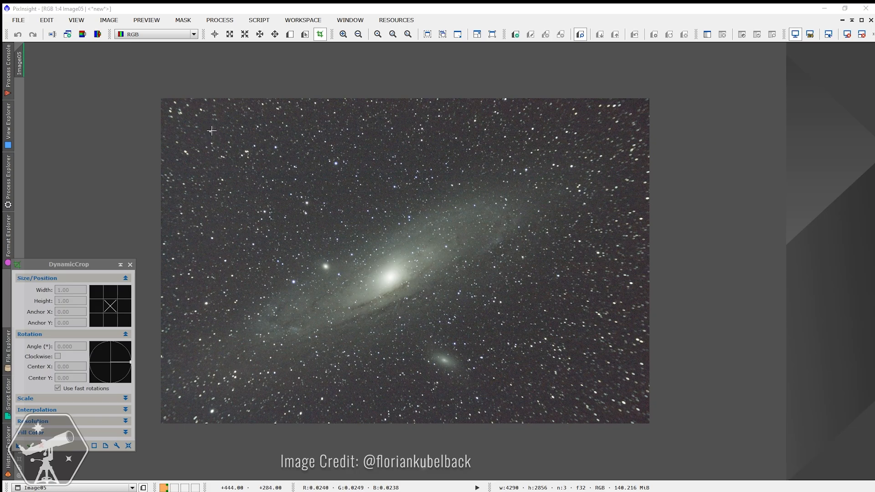
left_click_drag(211, 131, 512, 289)
left_click_drag(530, 376, 567, 382)
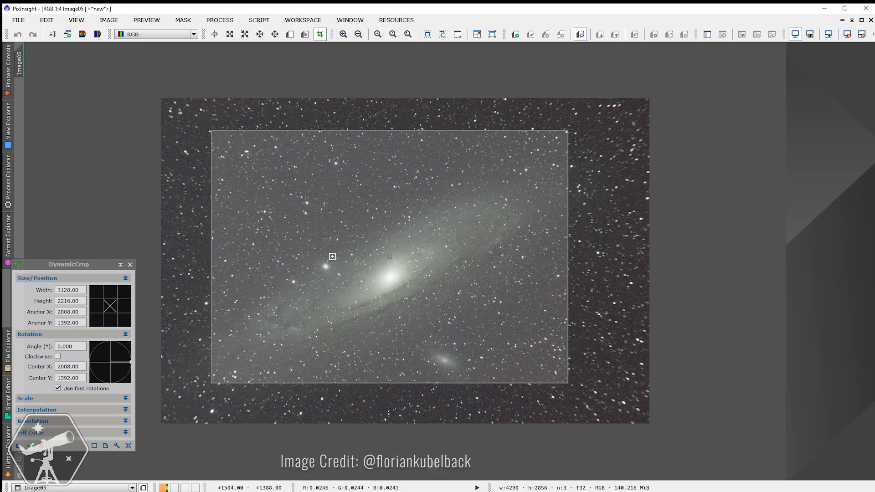
left_click(31, 446)
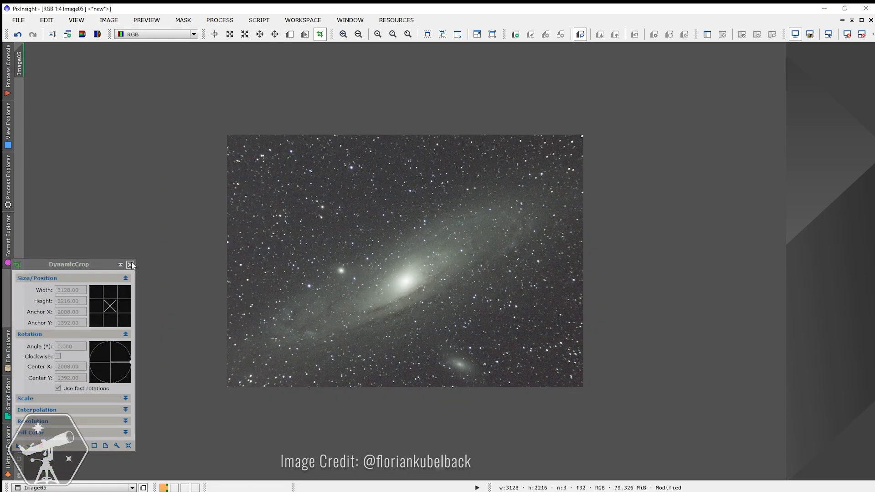
left_click(130, 266)
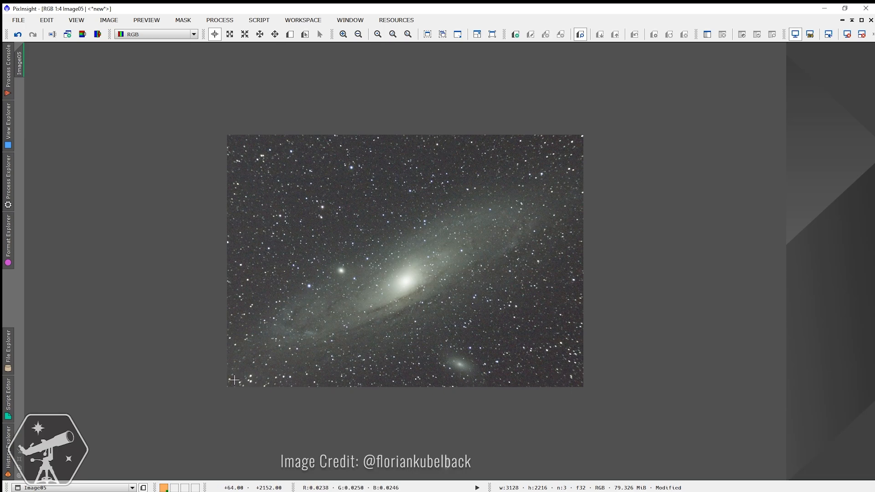
- Start DynamicBackgroundExtraction on the cropped Image05 and display the sample generation settings
scroll(207, 337, "up", 1)
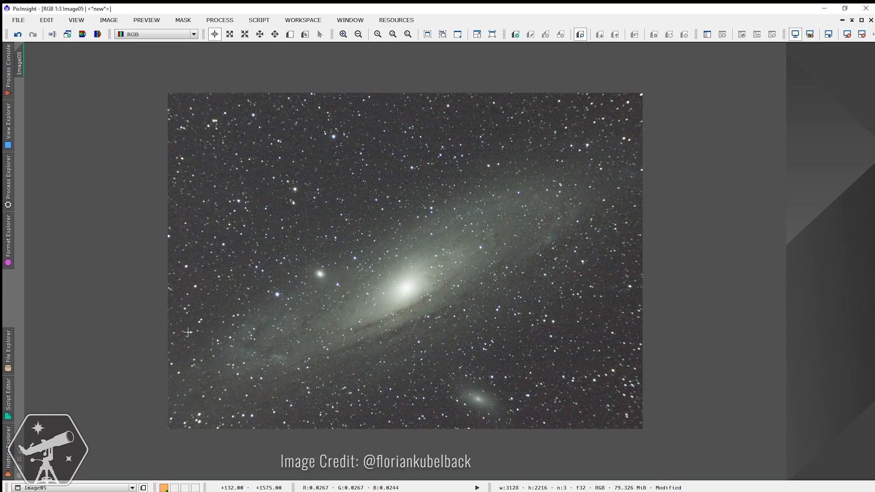
left_click(233, 19)
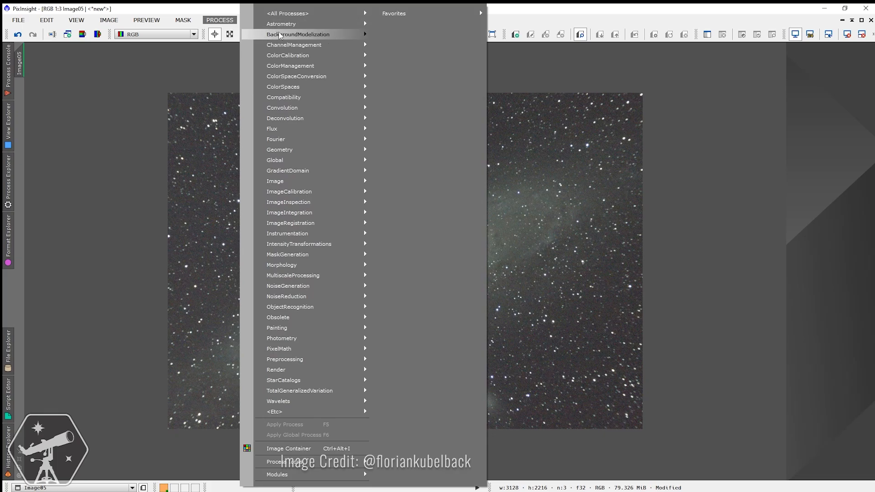
mouse_move(281, 37)
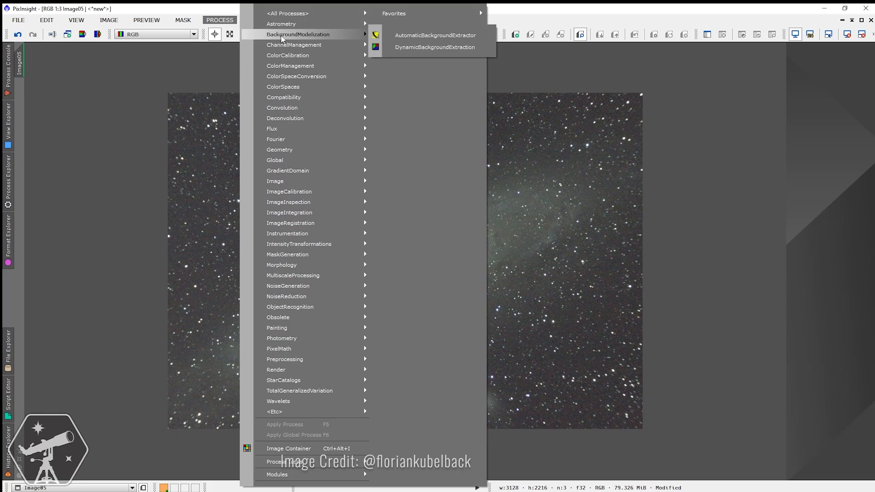
left_click(408, 48)
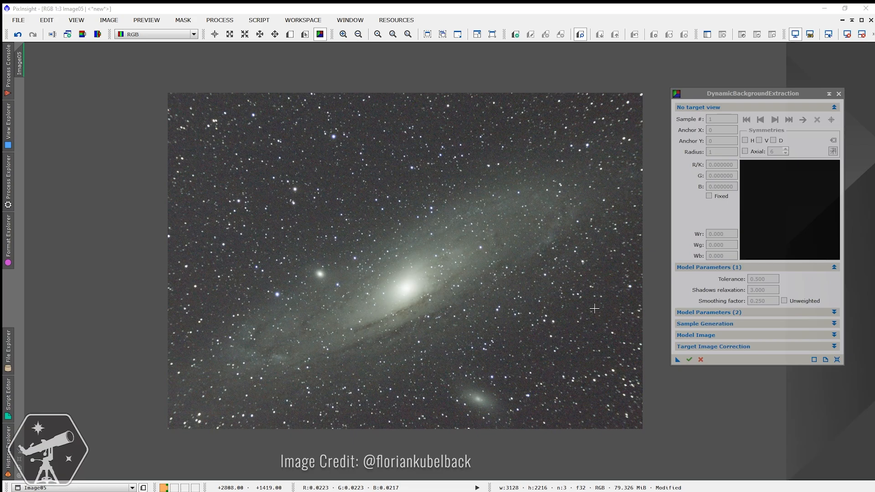
left_click(838, 359)
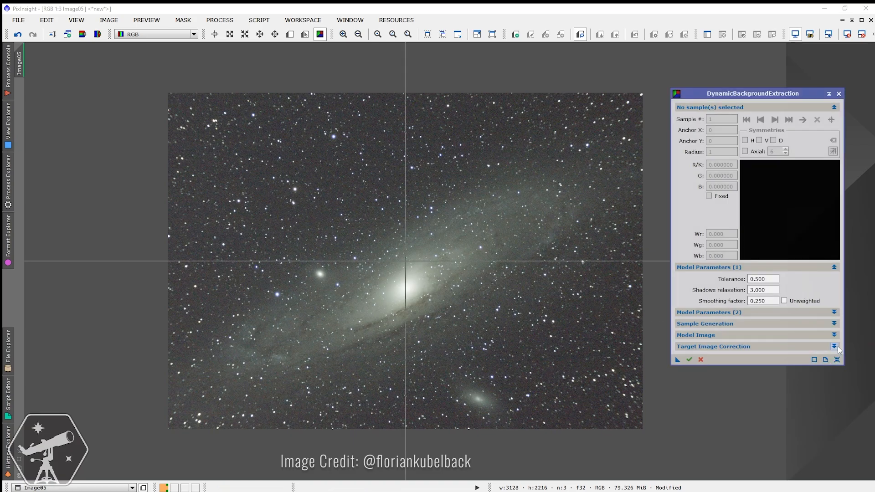
left_click(834, 324)
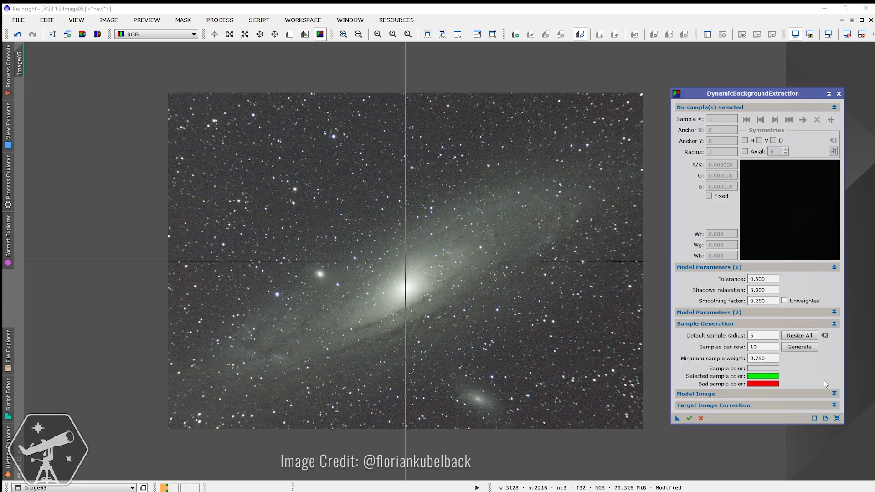
left_click(217, 128)
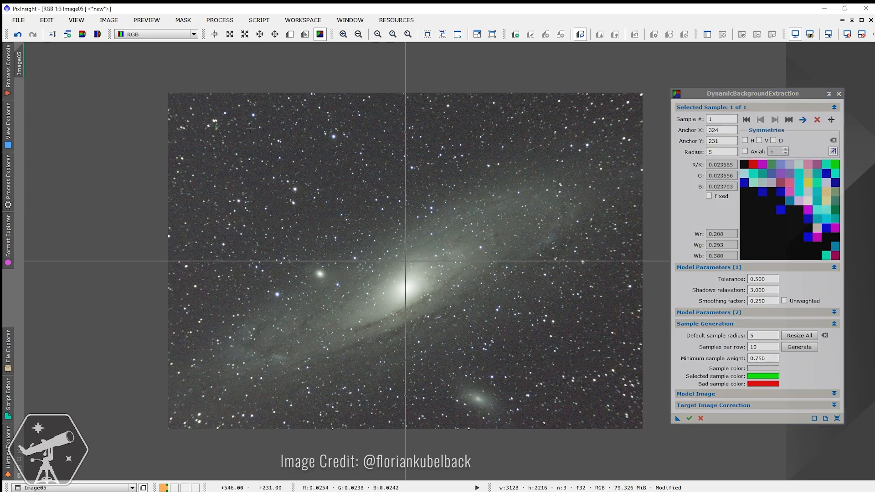
left_click(290, 129)
left_click(234, 190)
left_click(312, 159)
left_click(260, 232)
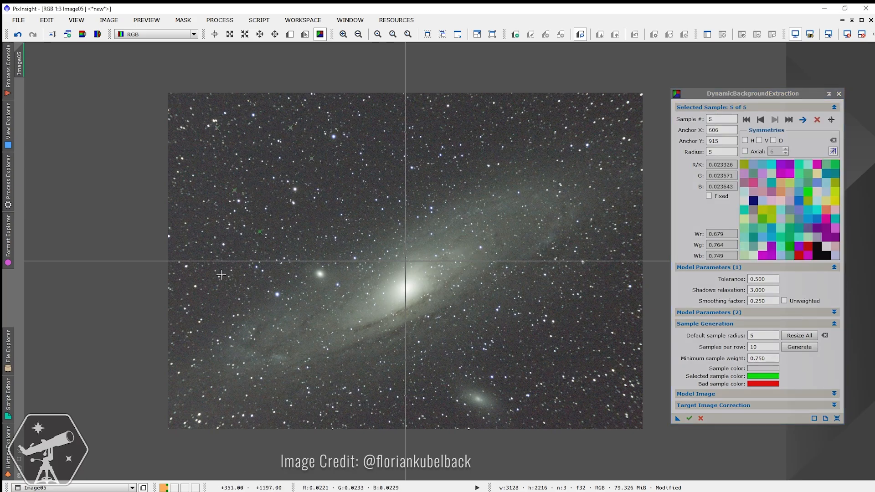
left_click(203, 302)
left_click(373, 410)
left_click(551, 349)
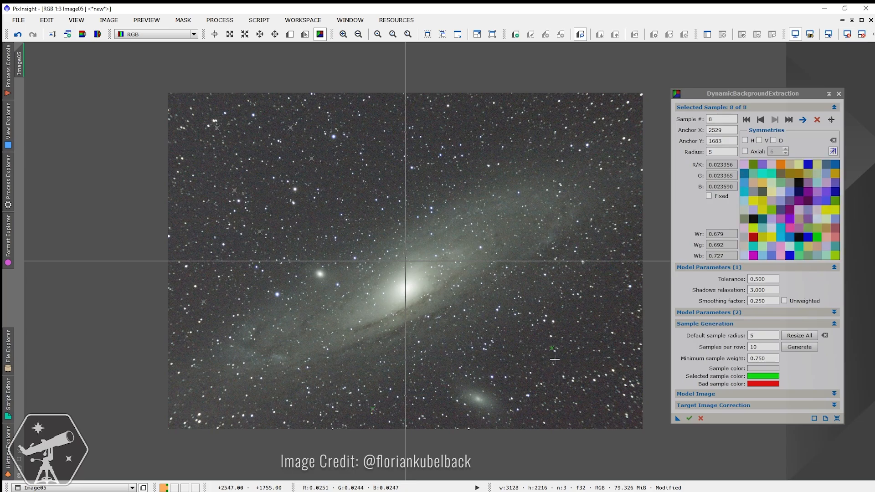
left_click(581, 411)
left_click(624, 360)
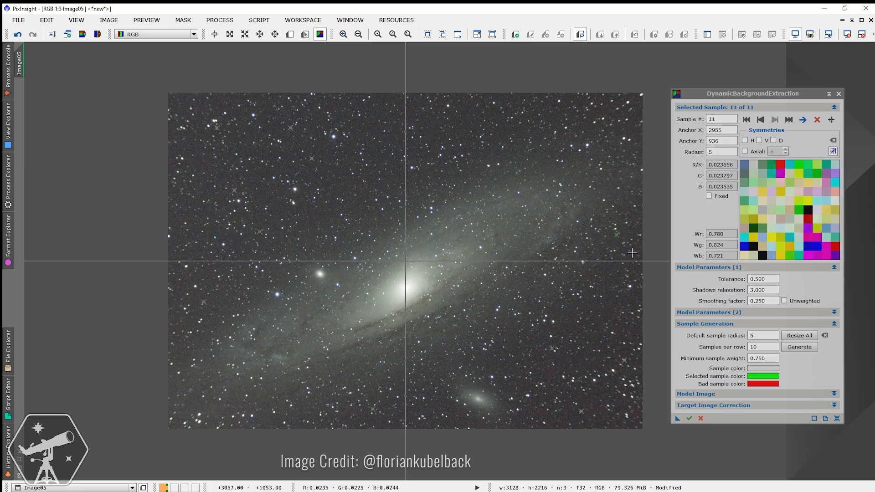
left_click(837, 418)
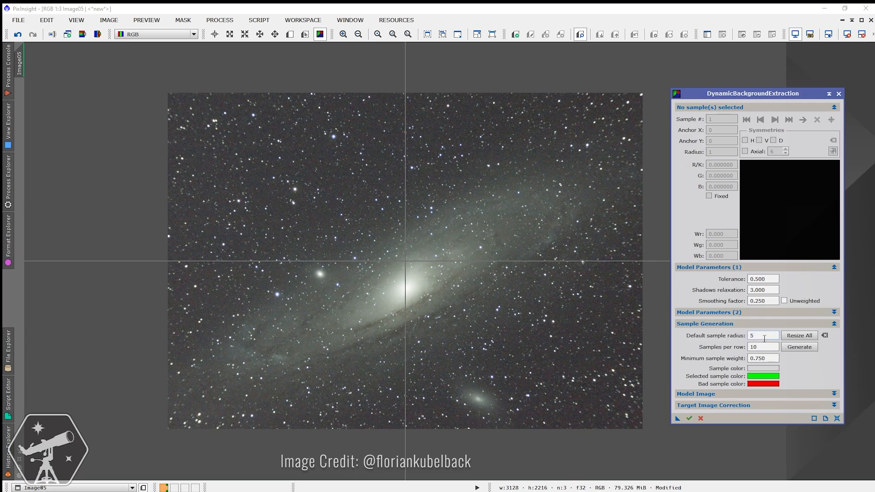
- Set the default sample radius to 150 and place seven background samples down the left edge of Image05
left_click_drag(762, 338, 741, 339)
left_click(800, 336)
left_click(173, 104)
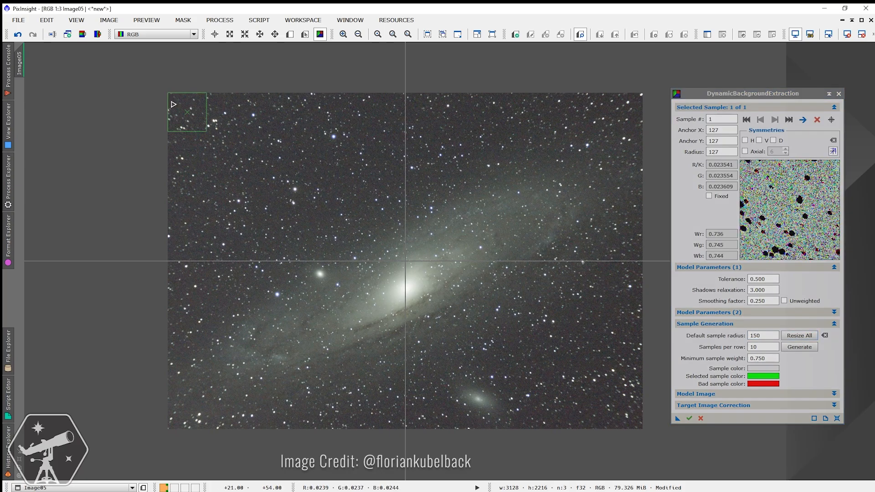
left_click(173, 153)
left_click(172, 197)
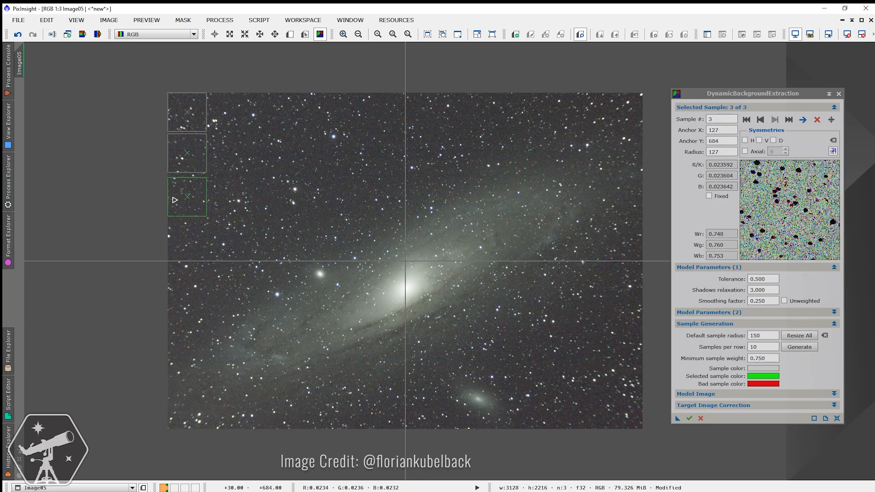
left_click(173, 244)
left_click(172, 287)
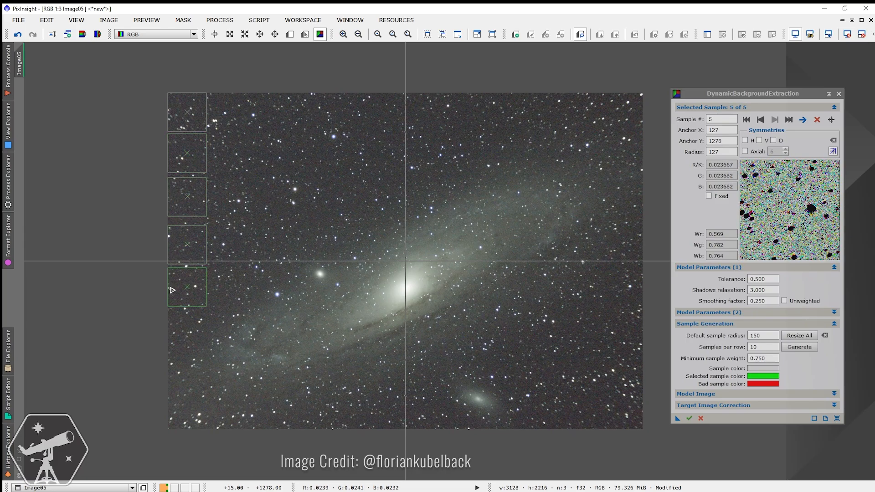
left_click(169, 332)
left_click(171, 405)
- Place six background samples along the bottom edge of Image05, leaving out the small companion galaxy
left_click(240, 427)
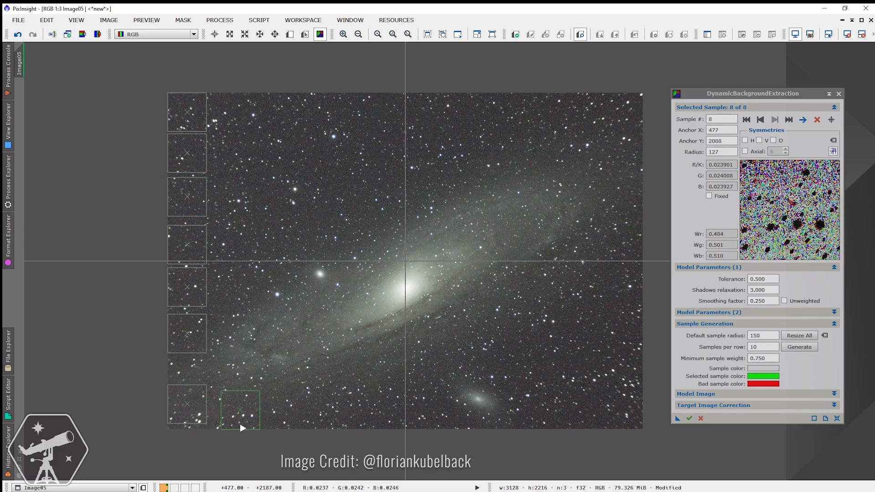
left_click(309, 424)
left_click(368, 426)
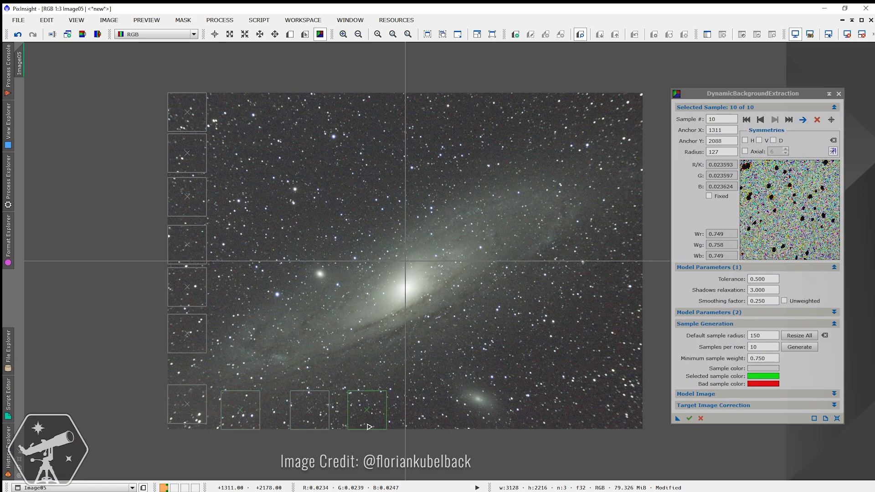
left_click(431, 423)
left_click(544, 422)
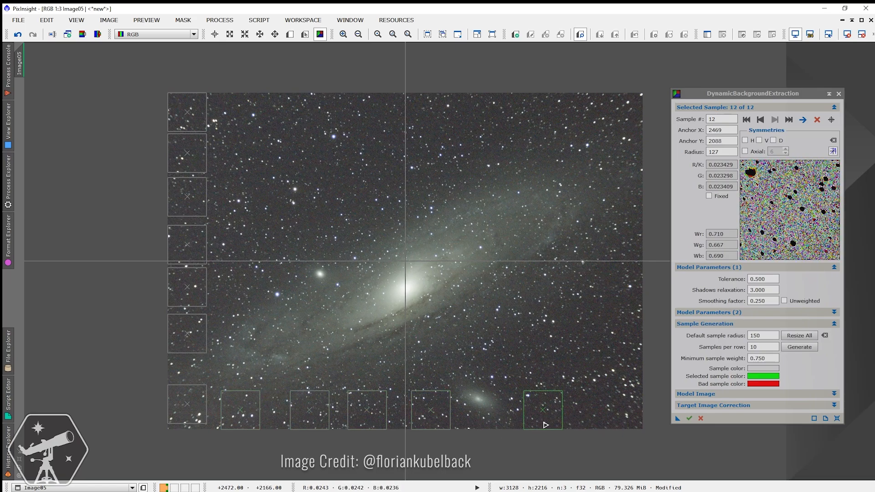
left_click(604, 421)
- Place five background samples up the right edge of Image05, skipping the part nearest the galaxy's outer arm
left_click(640, 368)
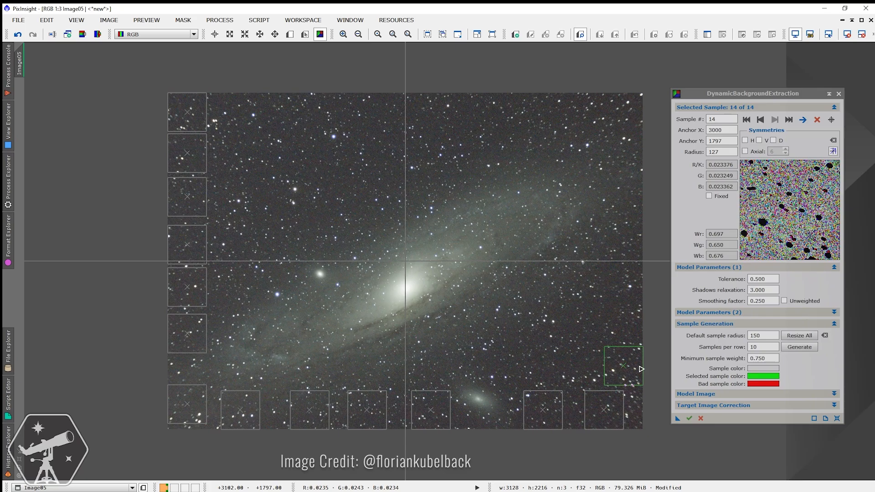
left_click(640, 314)
left_click(641, 254)
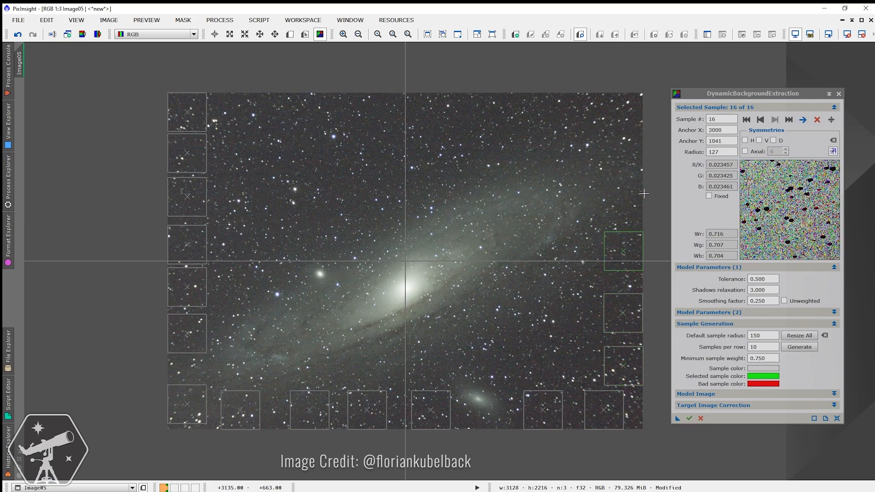
left_click(640, 144)
left_click(627, 104)
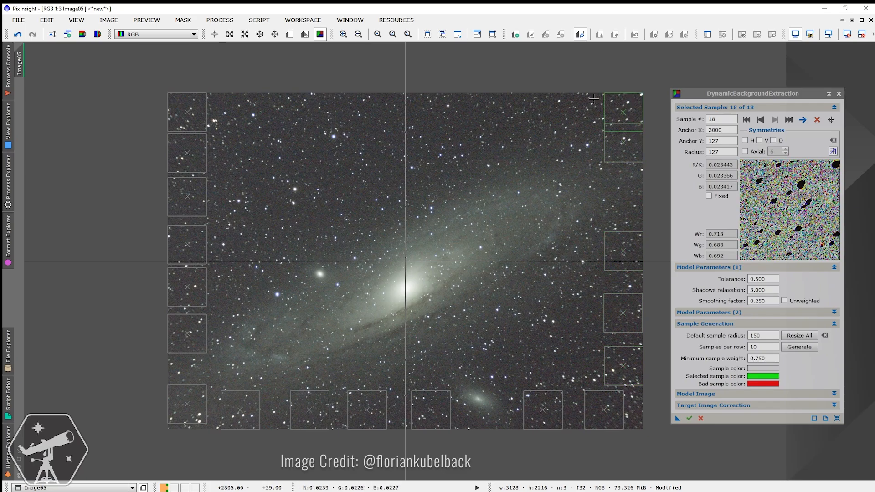
- Place seven background samples along the top edge of Image05 between the two corner samples
left_click(579, 101)
left_click(524, 99)
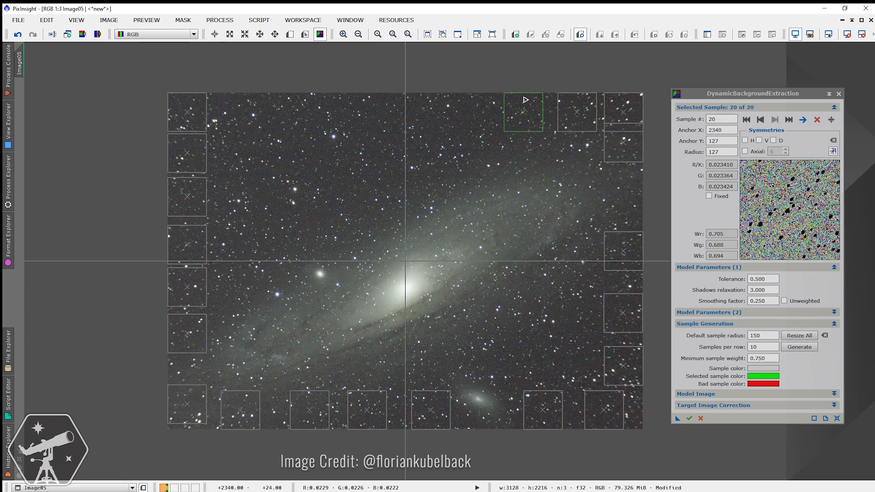
left_click(460, 98)
left_click(386, 98)
left_click(337, 98)
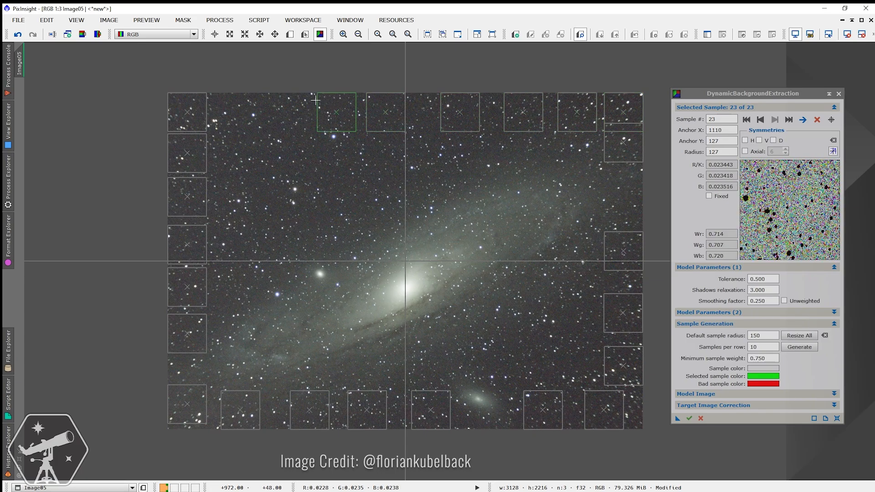
left_click(289, 98)
left_click(233, 98)
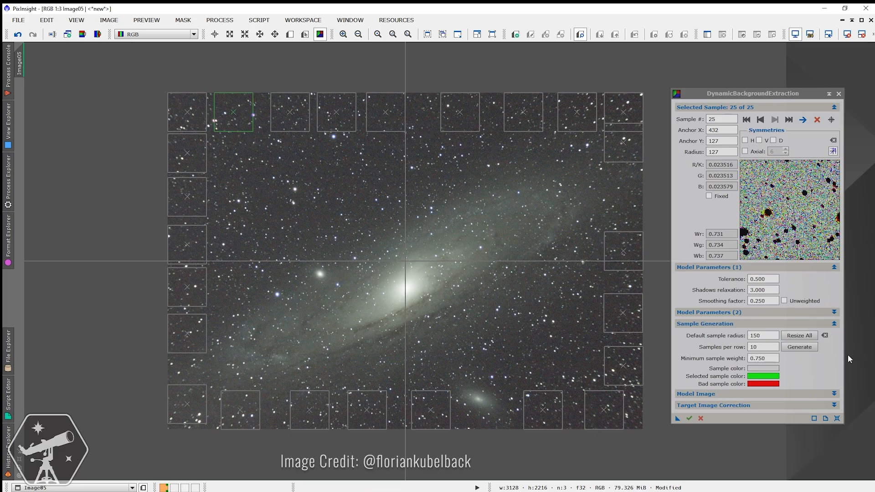
- Set the target image correction to Subtraction and run the background extraction on Image05
left_click(834, 406)
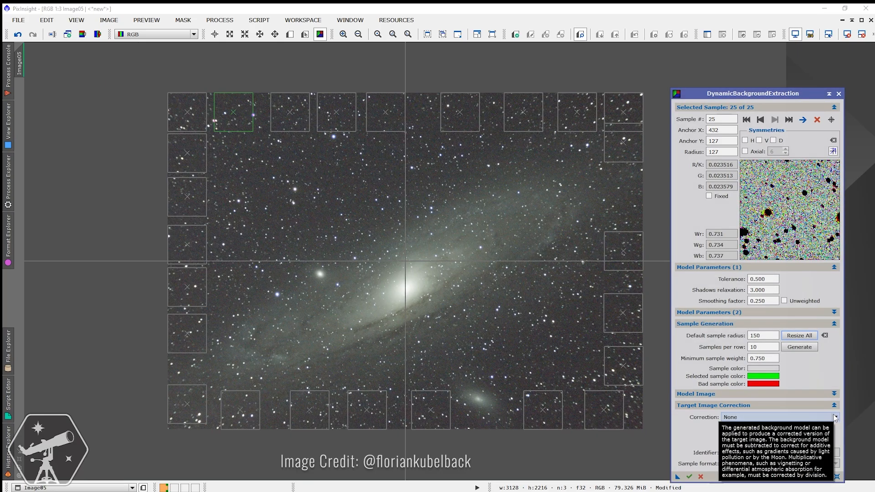
left_click(827, 417)
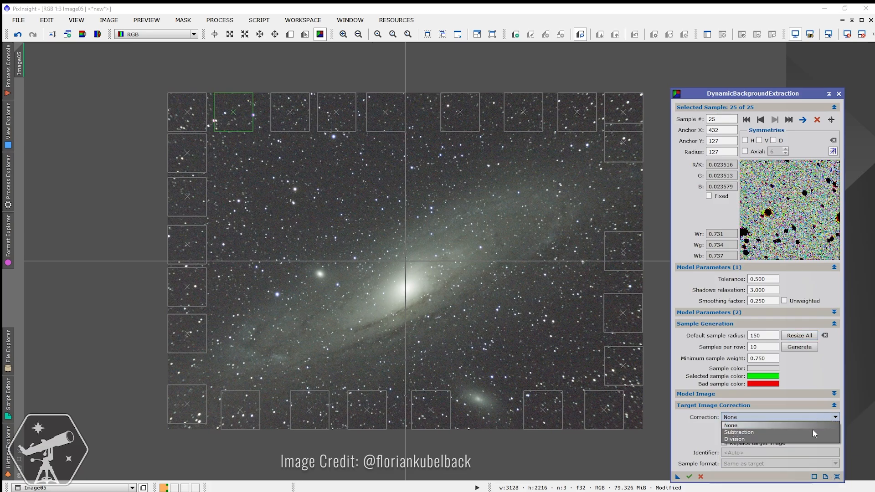
left_click(814, 432)
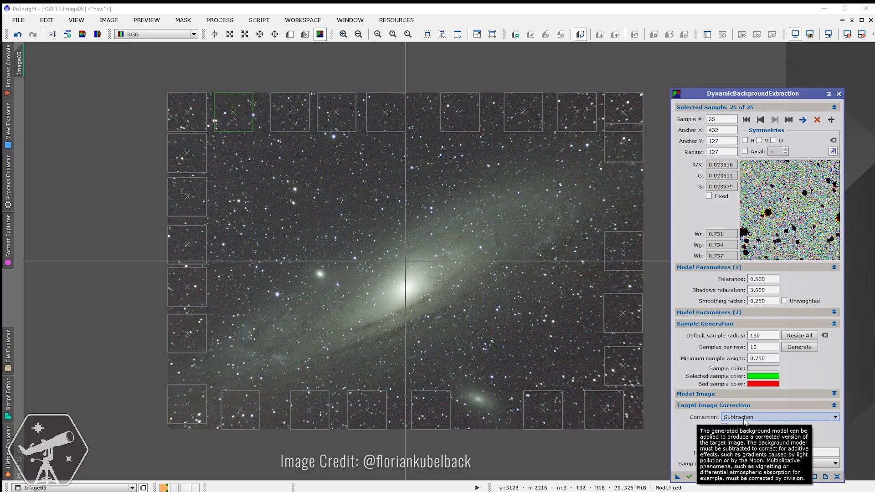
left_click(690, 477)
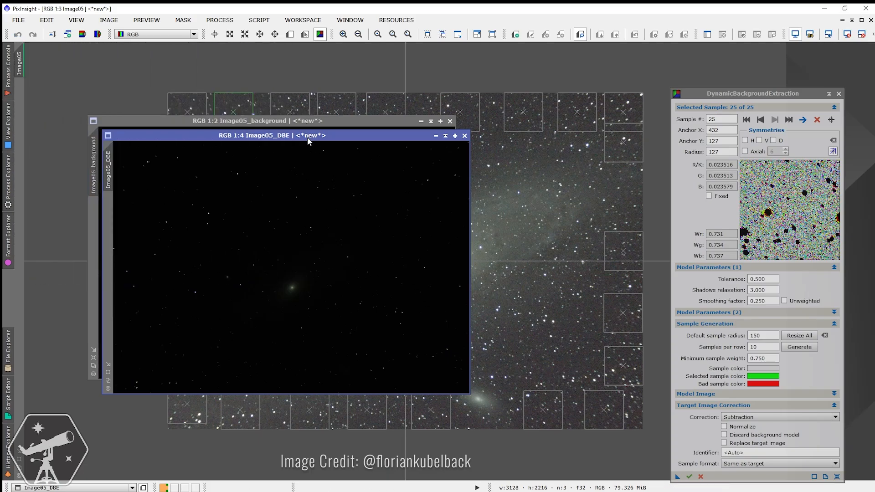
- Inspect the extracted Image05_background gradient model and close it
left_click_drag(308, 141, 316, 199)
left_click(319, 168)
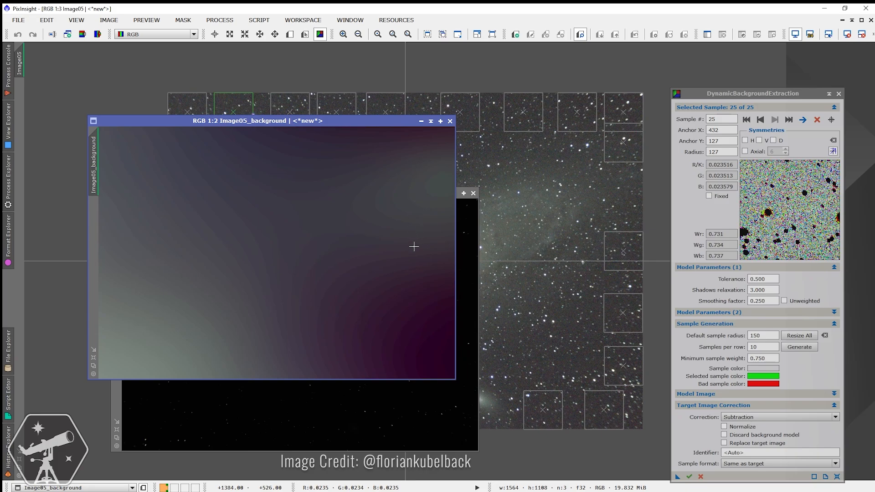
left_click(450, 120)
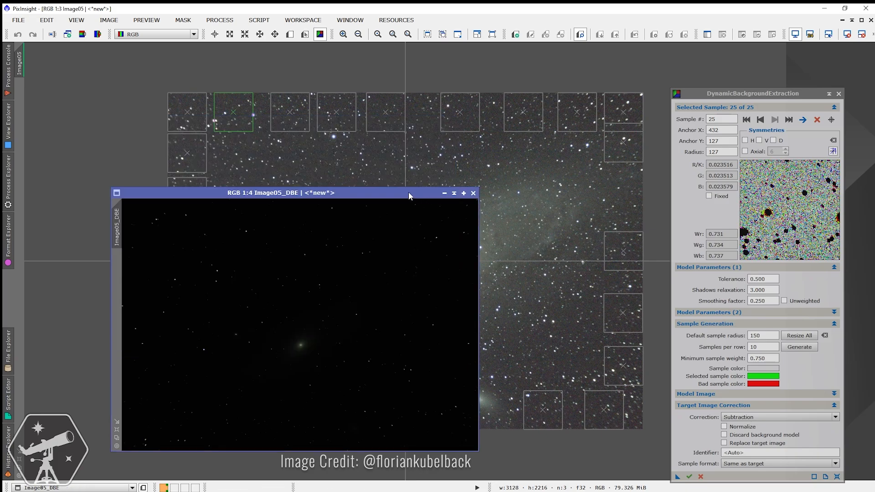
- Apply an automatic screen stretch to the corrected Image05_DBE and view the whole image
left_click_drag(408, 192, 481, 130)
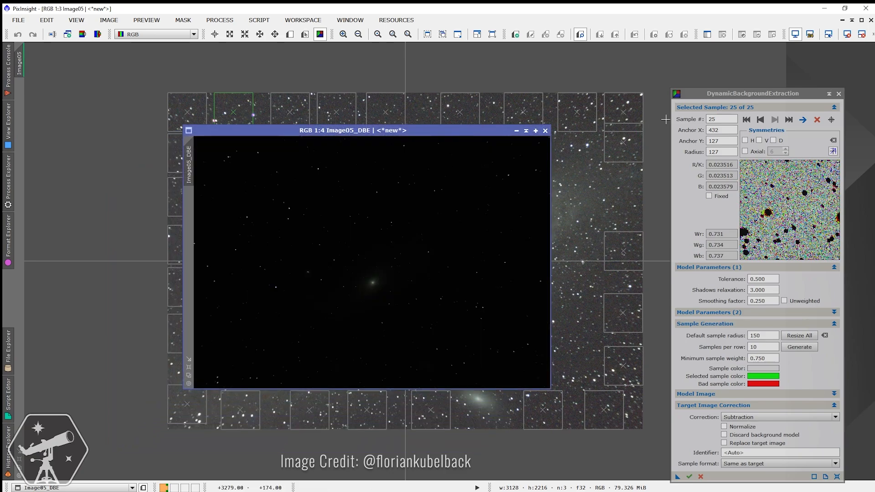
key("ctrl+a")
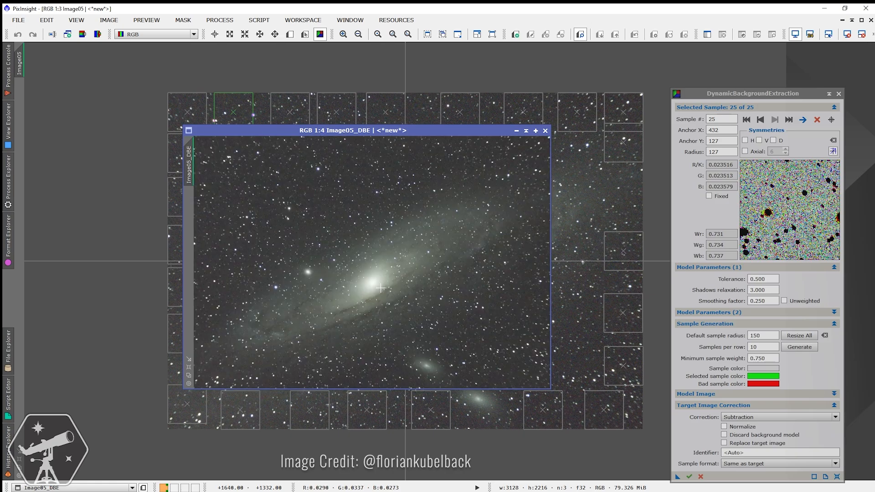
scroll(381, 287, "down", 1)
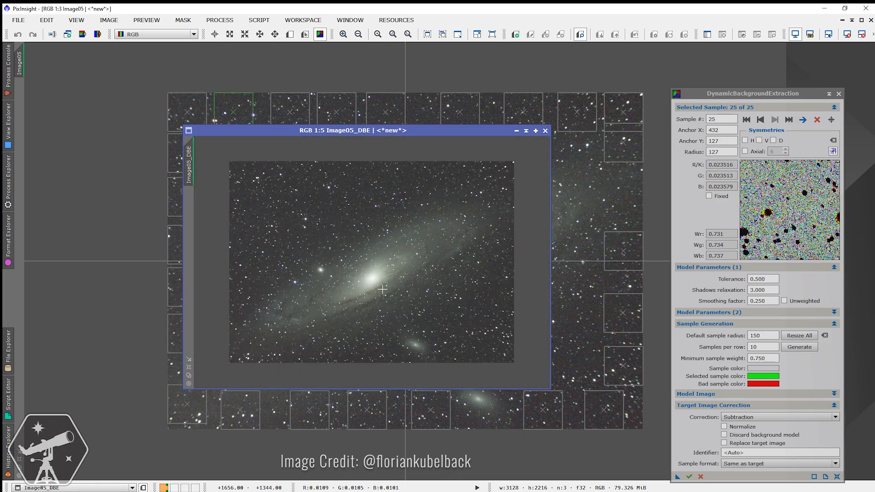
- Close the DynamicBackgroundExtraction process and maximize the Image05_DBE window
left_click(838, 94)
left_click(422, 265)
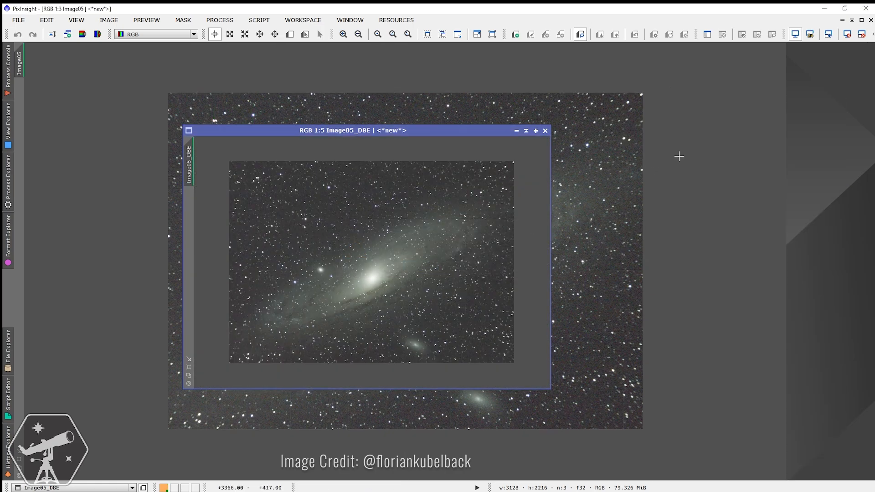
left_click(536, 132)
scroll(531, 157, "up", 2)
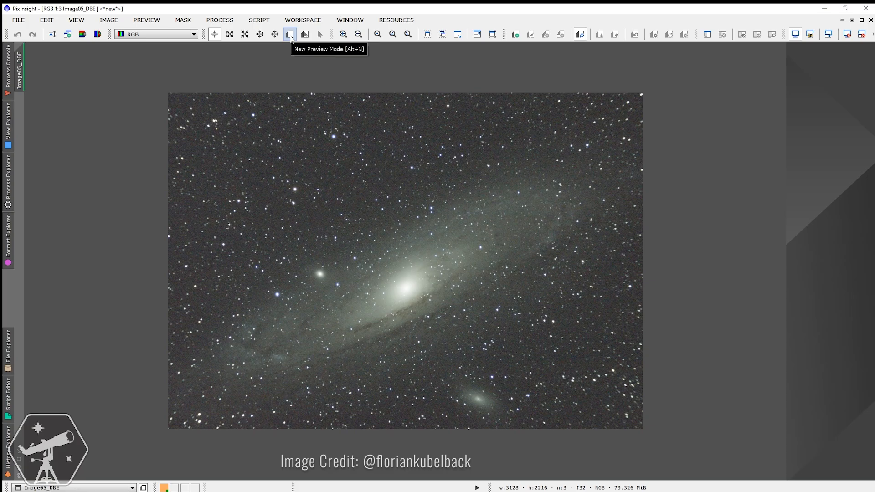
- Create a small square preview on a dark, nearly star-free patch of background above and left of the galaxy in Image05_DBE
left_click(291, 35)
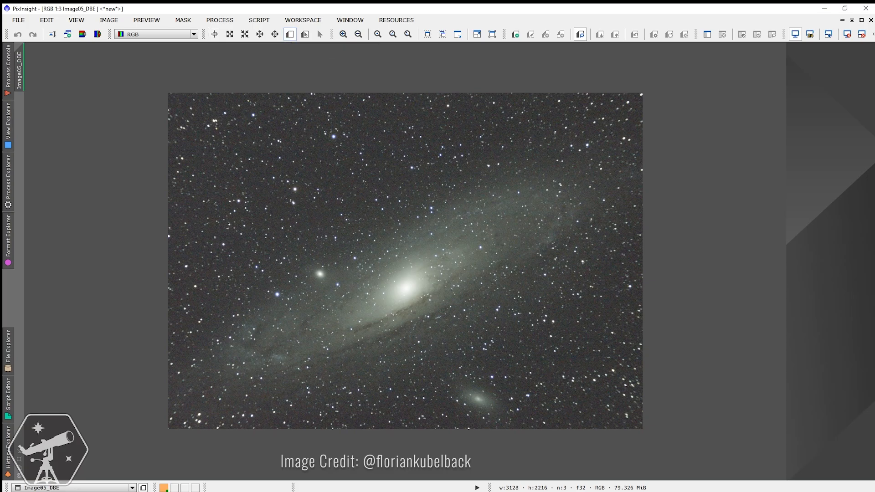
scroll(298, 150, "up", 2)
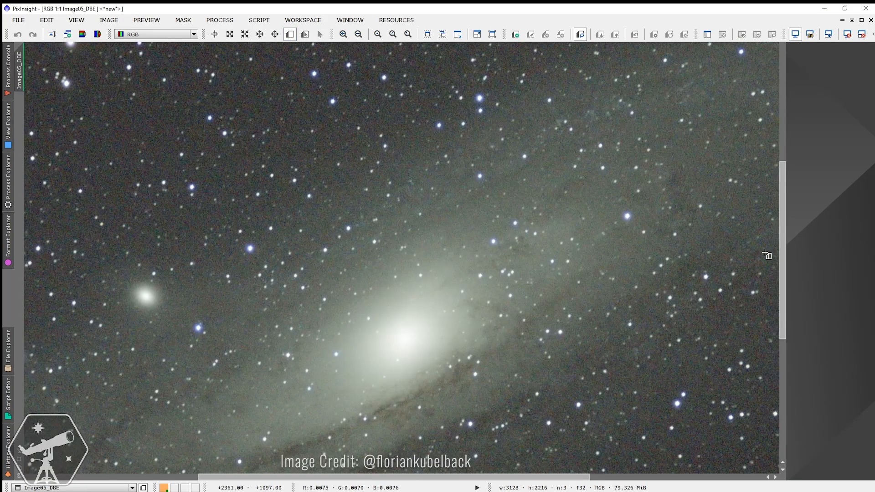
left_click_drag(780, 249, 779, 171)
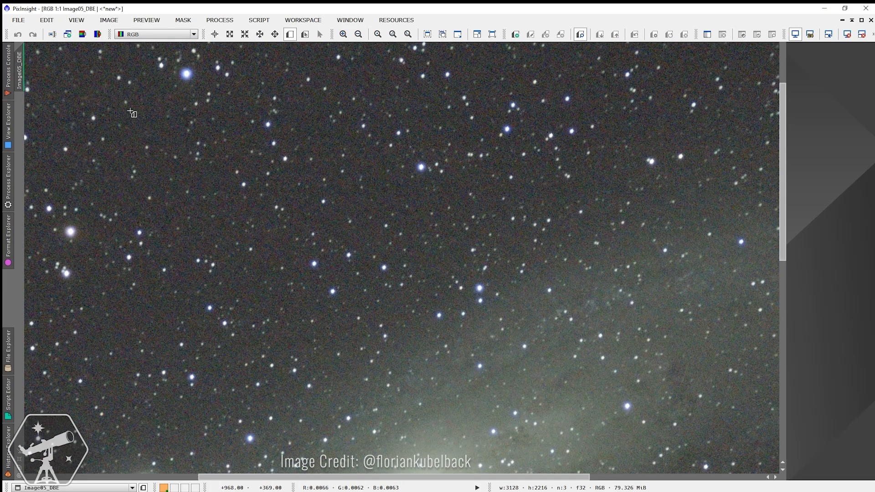
left_click_drag(131, 111, 159, 140)
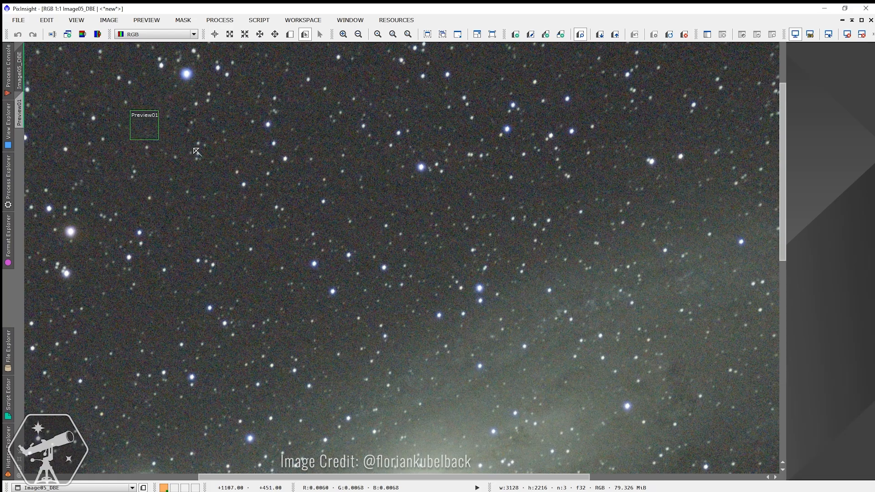
scroll(235, 169, "down", 1)
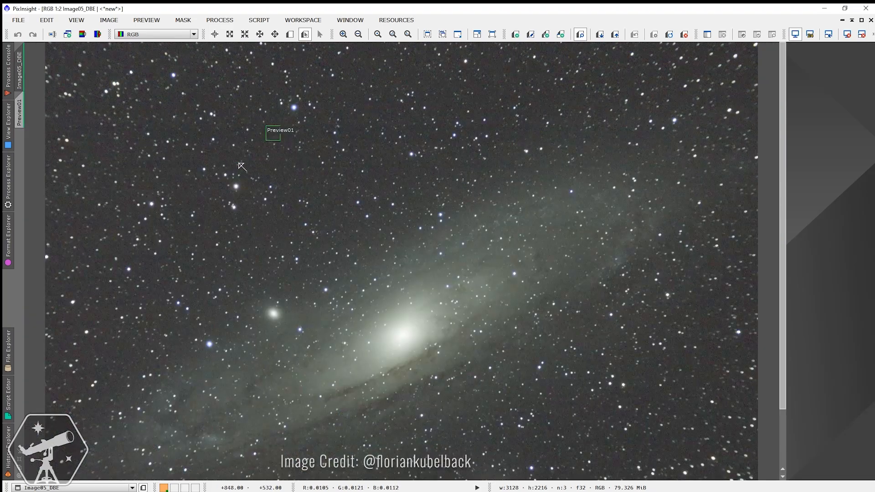
scroll(236, 169, "down", 1)
- Neutralize the background of Image05_DBE with BackgroundNeutralization, using its Preview01 as the reference image, and close the process
left_click(223, 21)
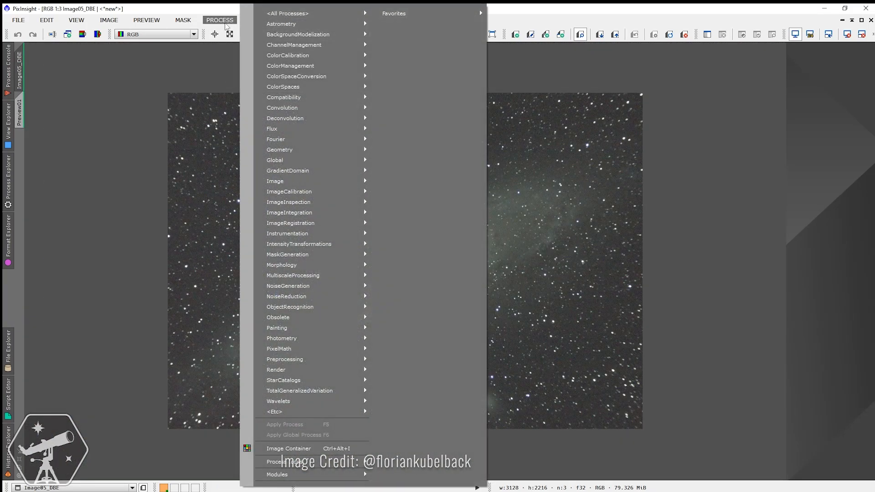
mouse_move(288, 57)
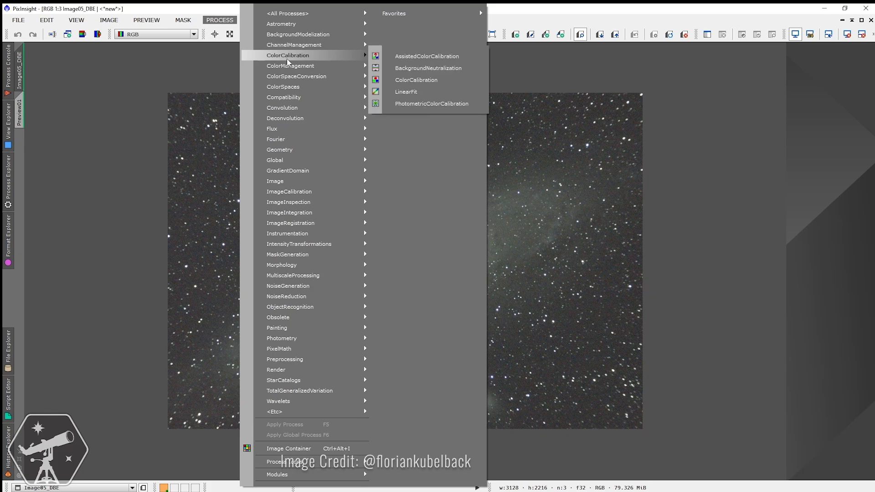
left_click(420, 69)
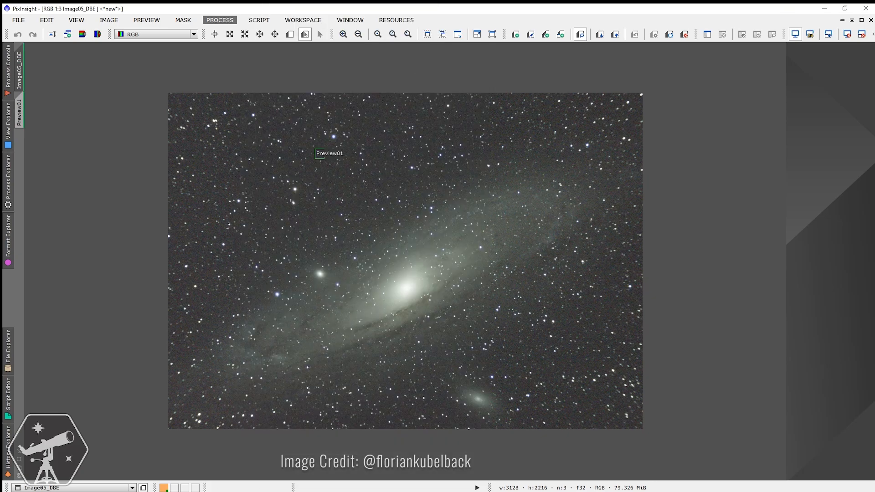
left_click_drag(654, 153, 538, 165)
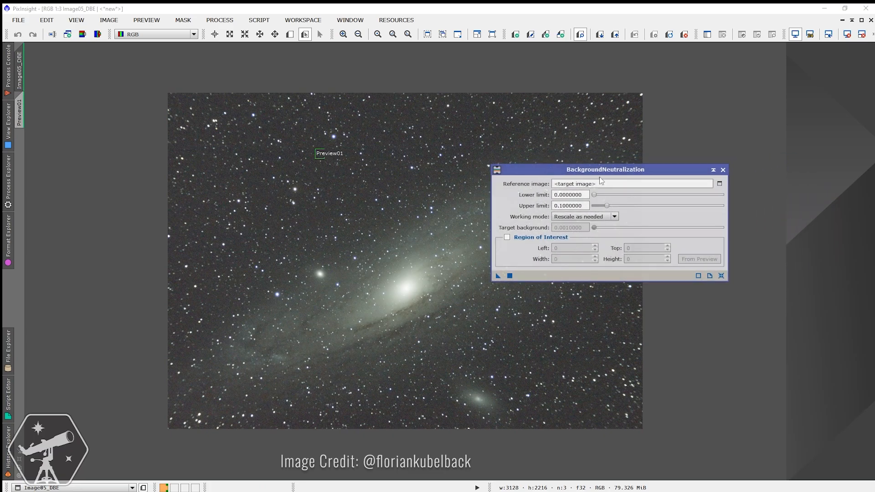
left_click(719, 184)
left_click(447, 237)
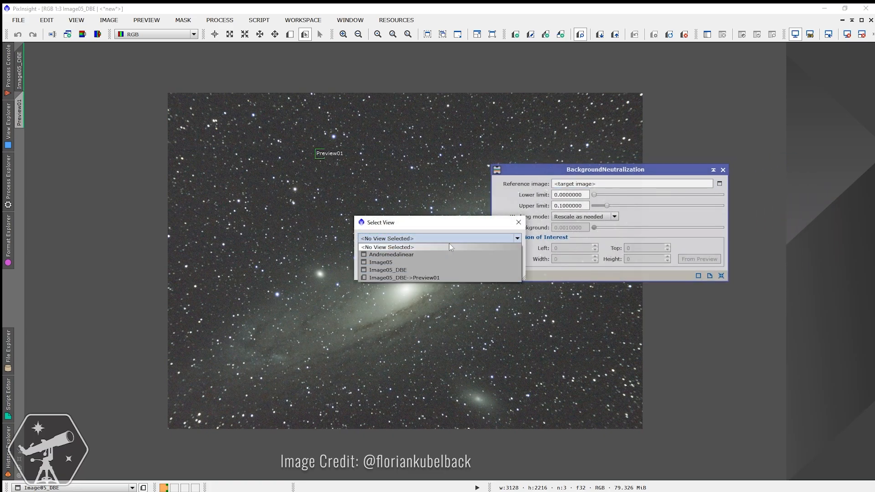
left_click(442, 273)
left_click(463, 274)
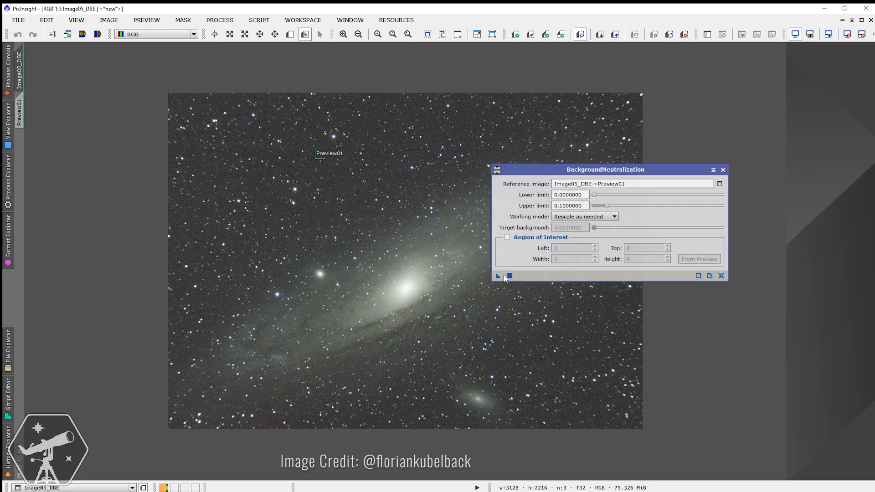
left_click_drag(498, 276, 488, 341)
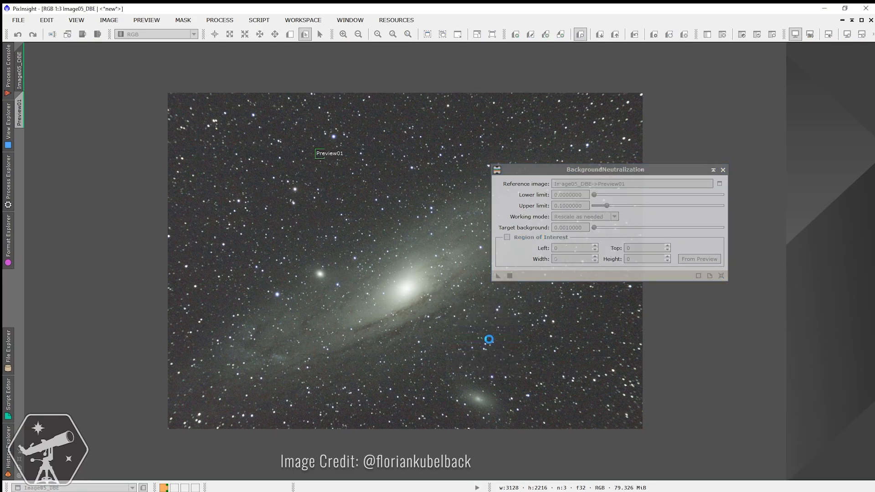
left_click(722, 170)
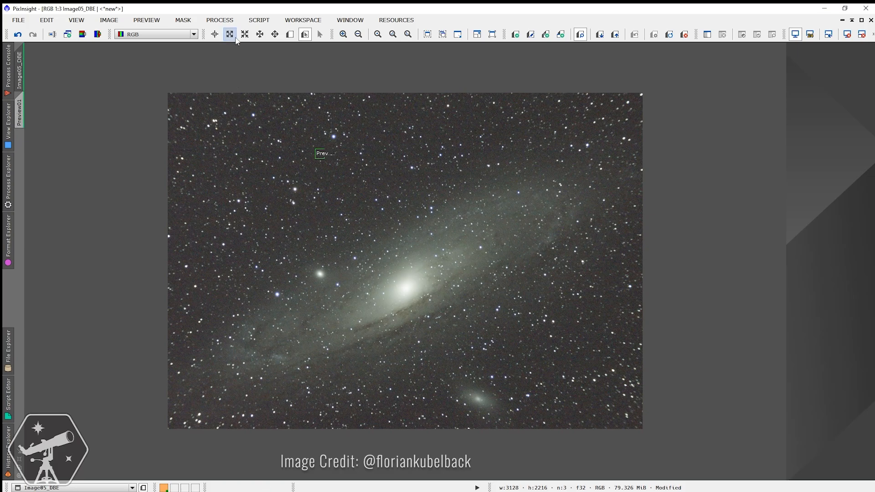
- Open the ColorCalibration process and turn off Structure Detection for the white reference
left_click(232, 20)
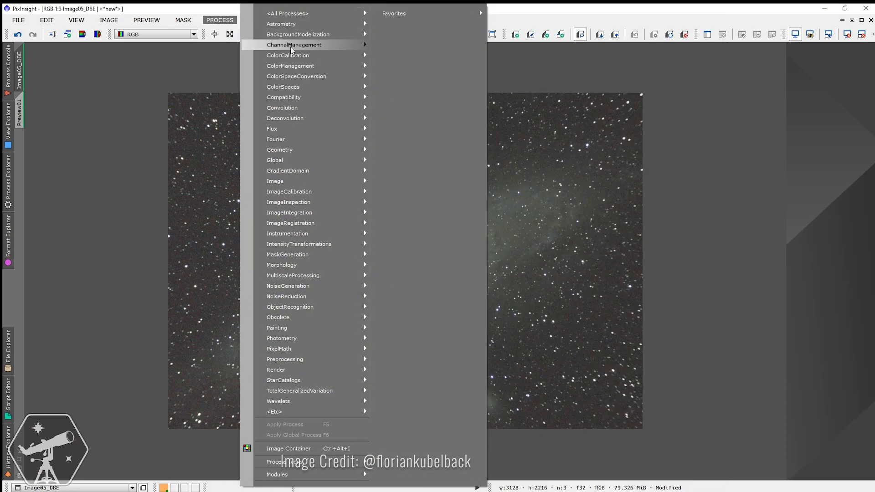
mouse_move(293, 49)
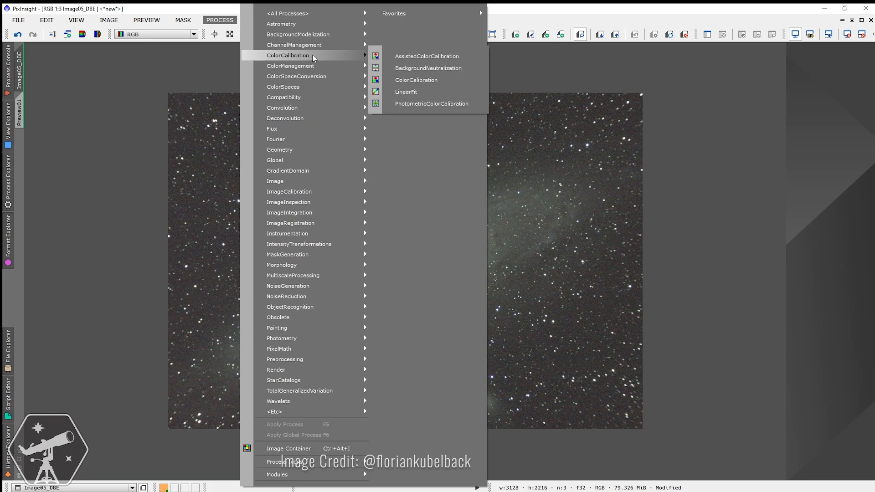
left_click(422, 81)
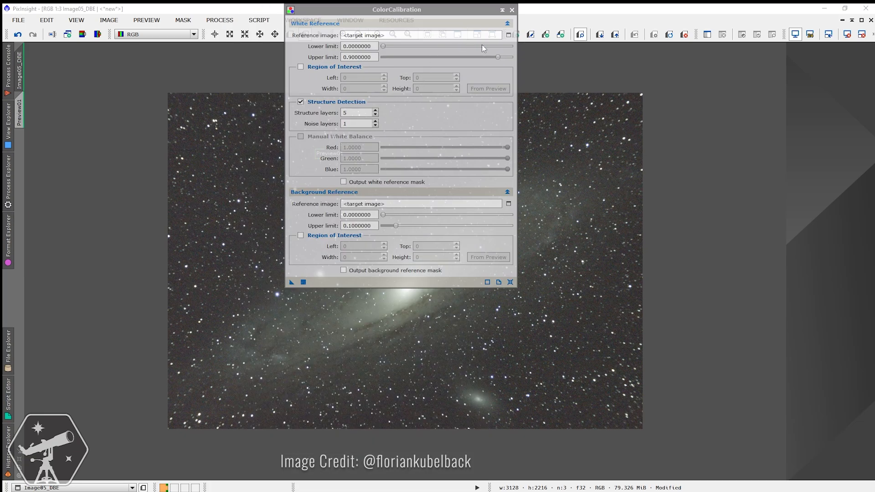
left_click_drag(443, 12, 487, 61)
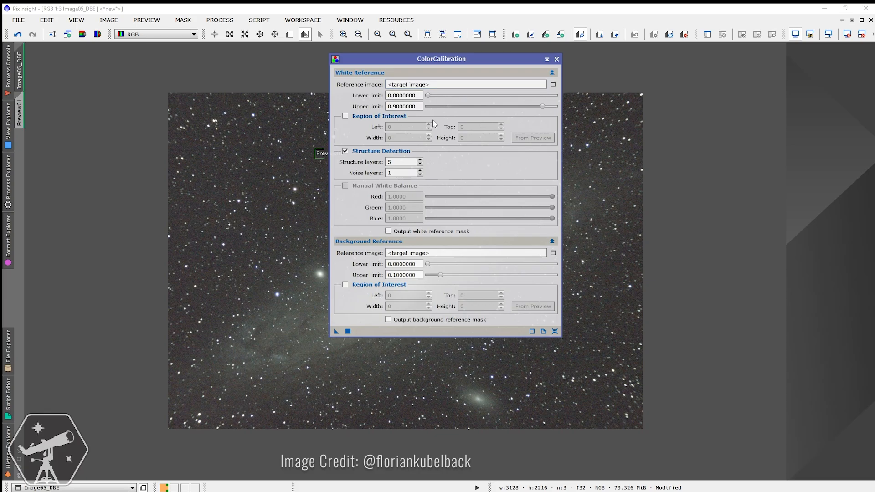
left_click(385, 152)
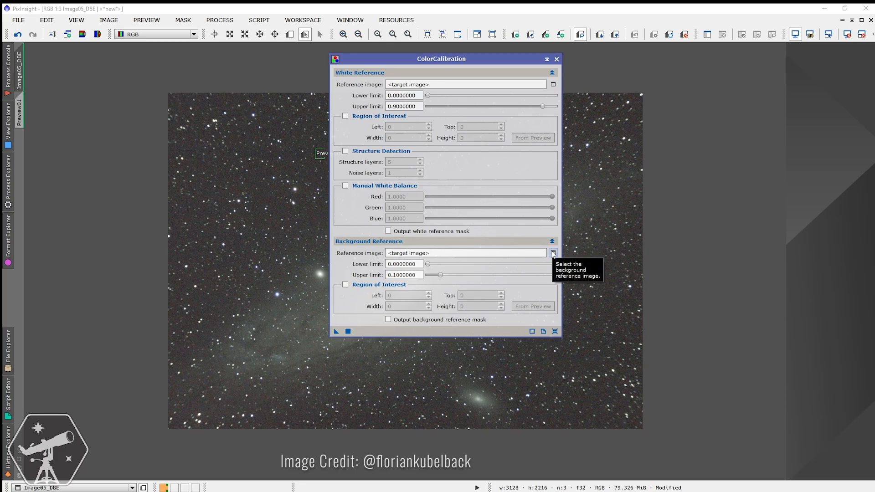
- Set Image05_DBE->Preview01 as the background reference, apply ColorCalibration to Image05_DBE, and close the process
left_click(553, 254)
left_click(440, 239)
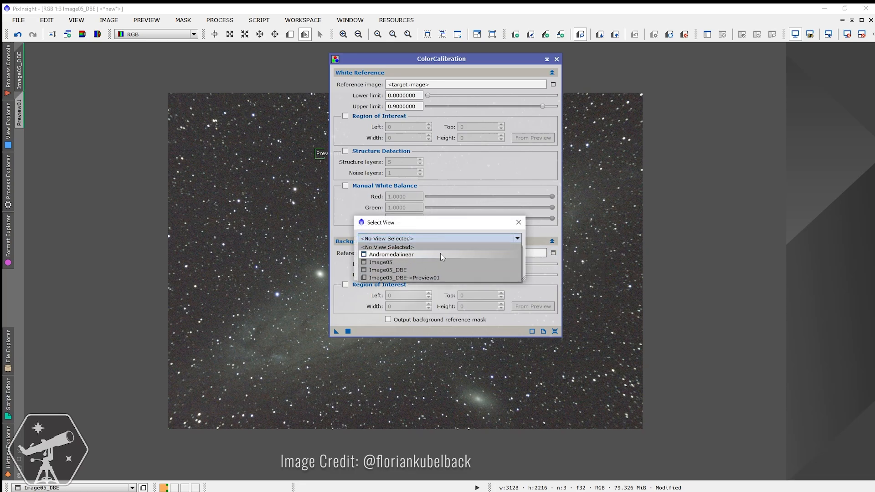
left_click(447, 278)
left_click(462, 272)
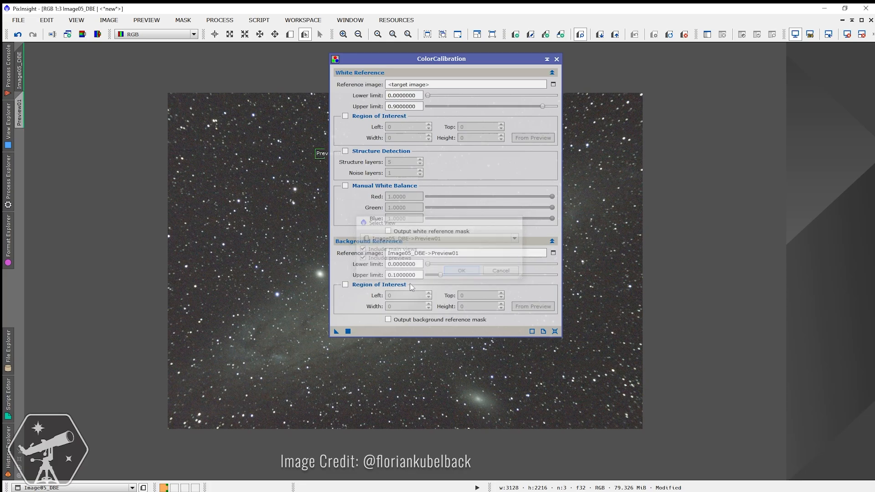
left_click_drag(335, 331, 252, 321)
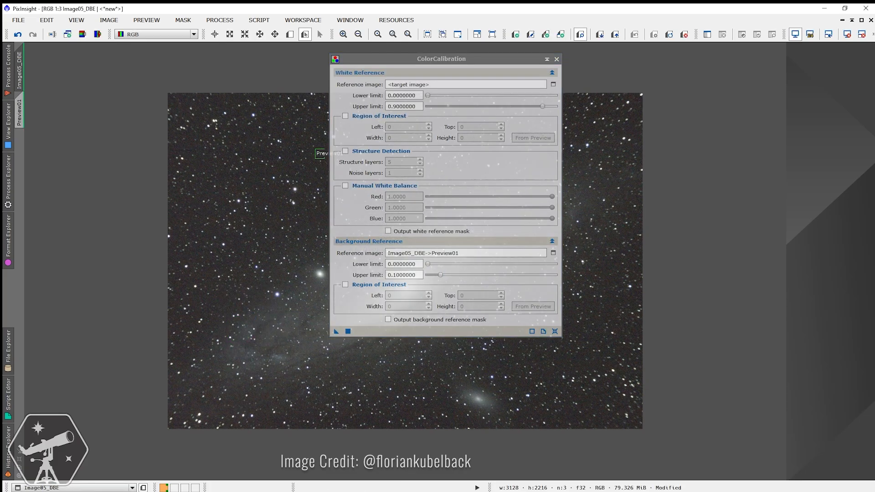
left_click(556, 59)
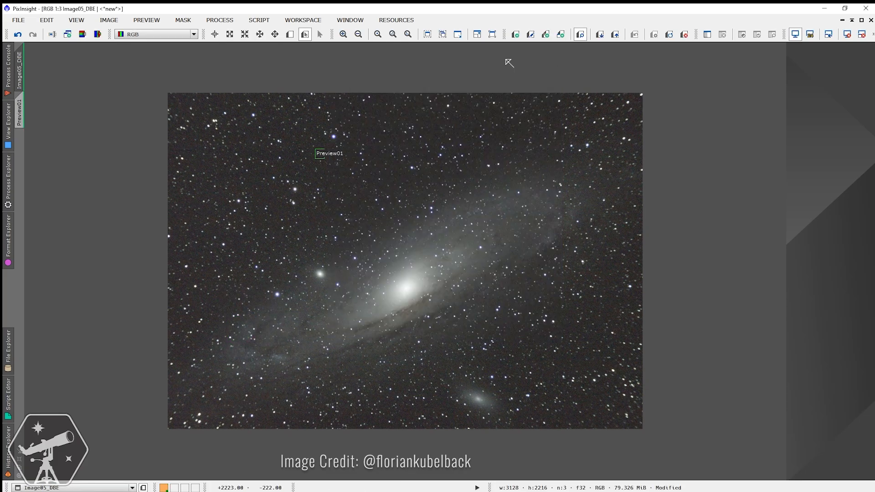
- Delete all previews from Image05_DBE and examine the noise in its starry background up close
left_click(183, 20)
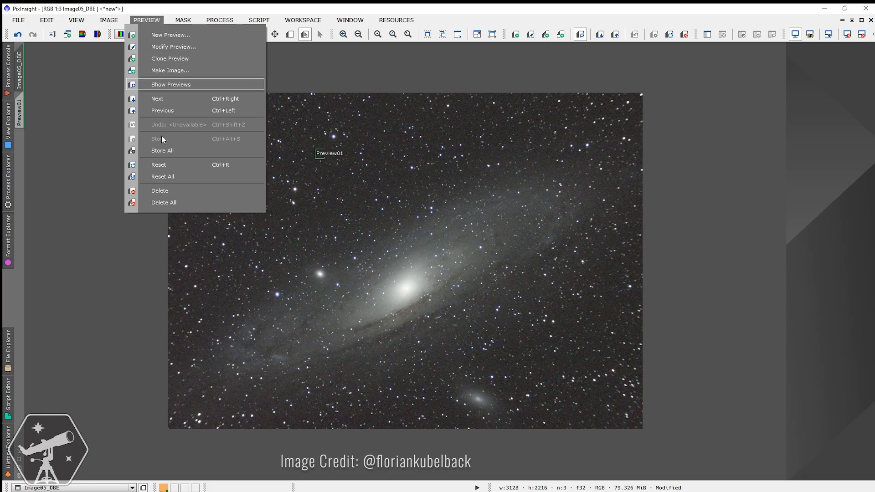
left_click(170, 203)
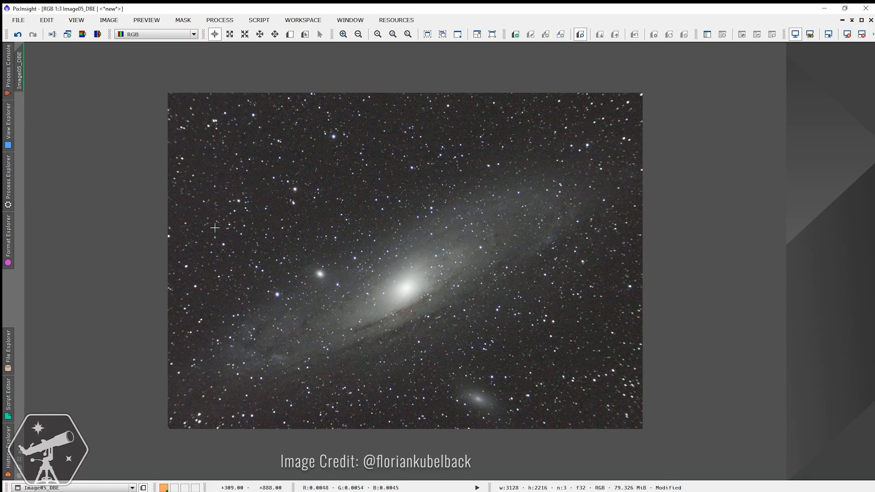
scroll(215, 228, "up", 1)
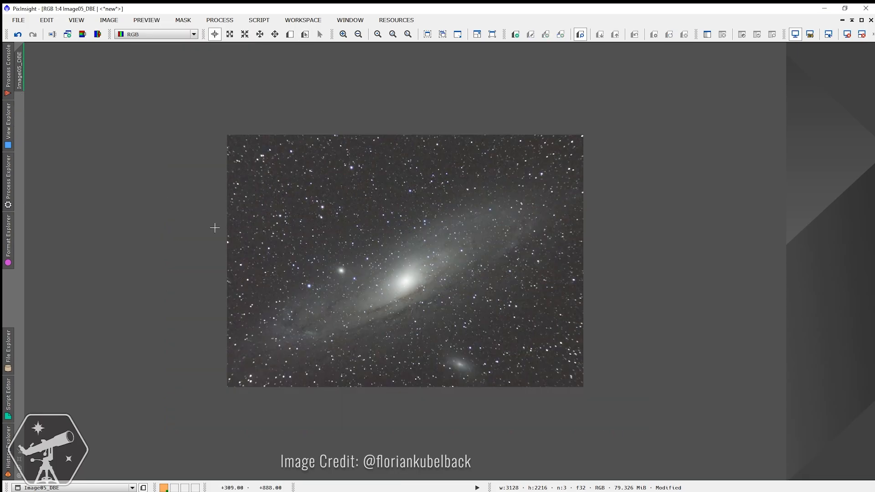
scroll(214, 228, "down", 2)
scroll(214, 228, "down", 2)
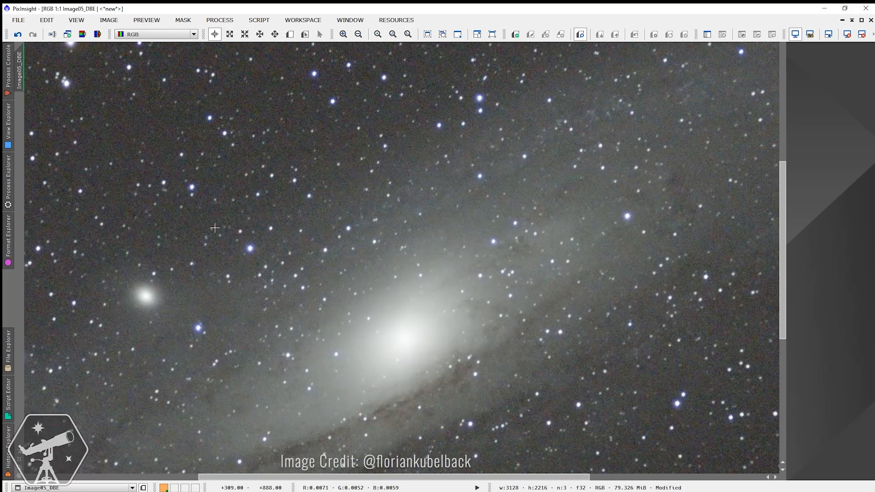
left_click_drag(782, 274, 775, 160)
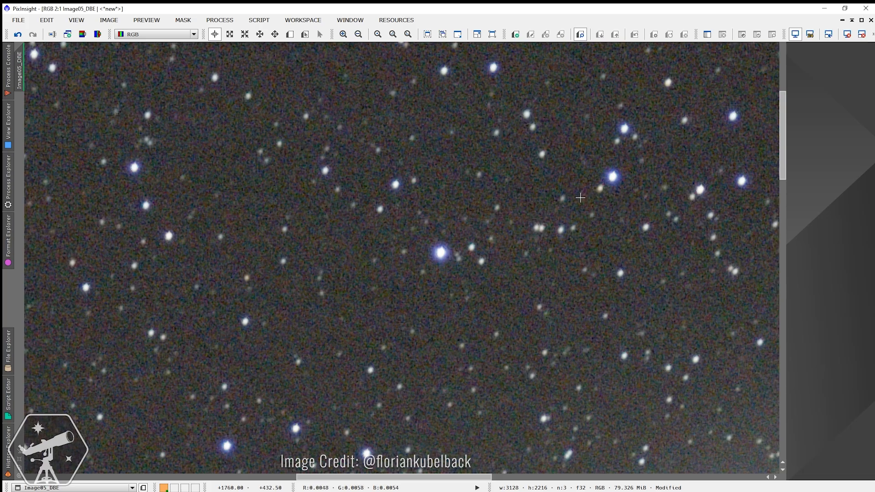
scroll(579, 198, "down", 2)
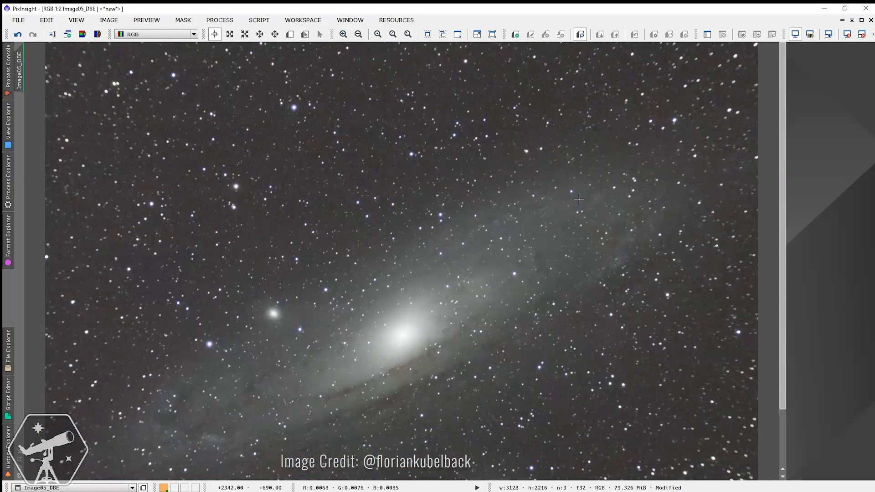
- Run the EZ Denoise script on Image05_DBE with the default mask settings, closing the mask images after execution
left_click(260, 20)
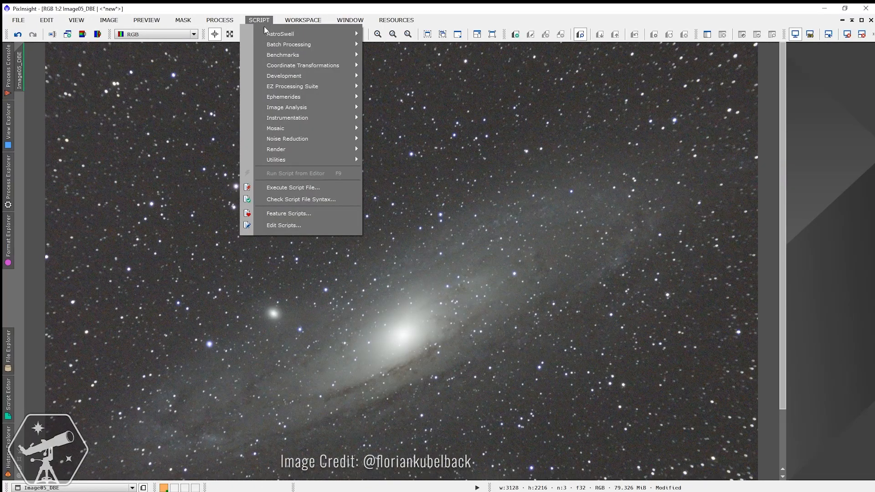
mouse_move(307, 89)
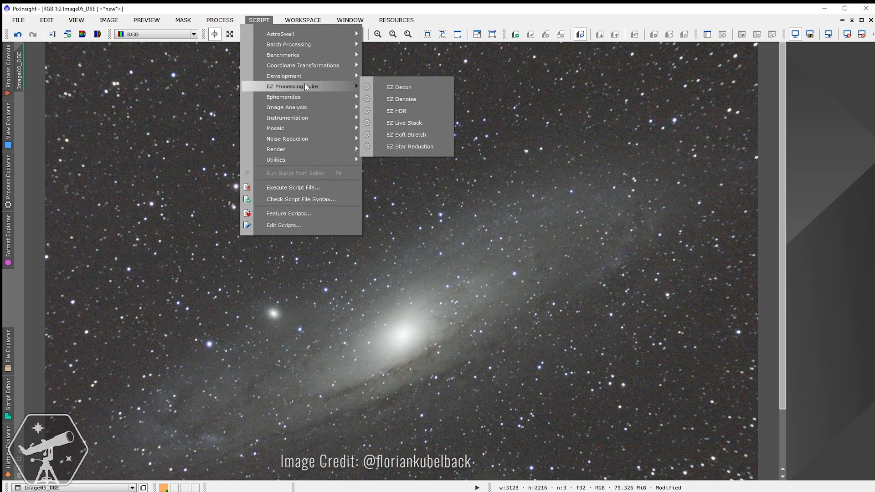
left_click(423, 100)
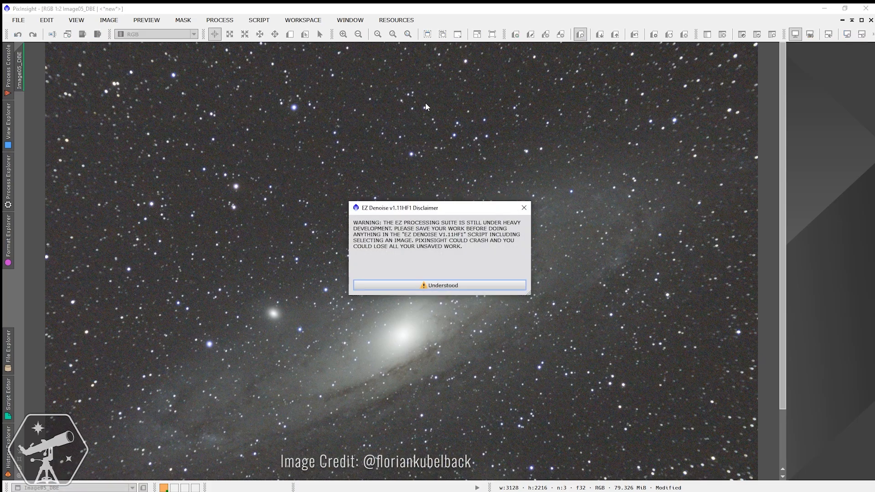
left_click(465, 285)
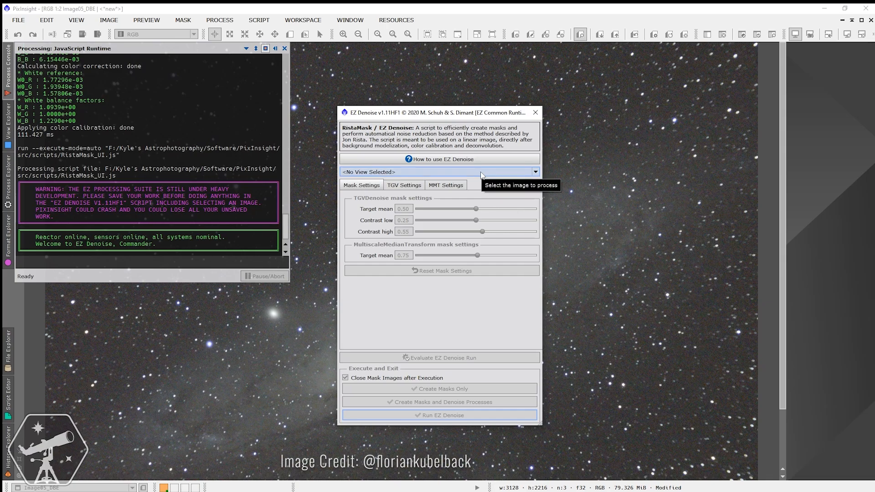
left_click(482, 173)
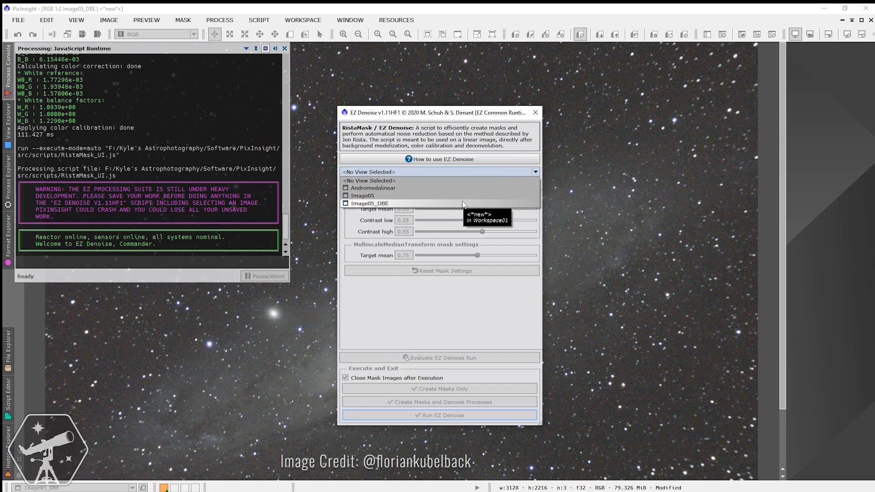
left_click(464, 204)
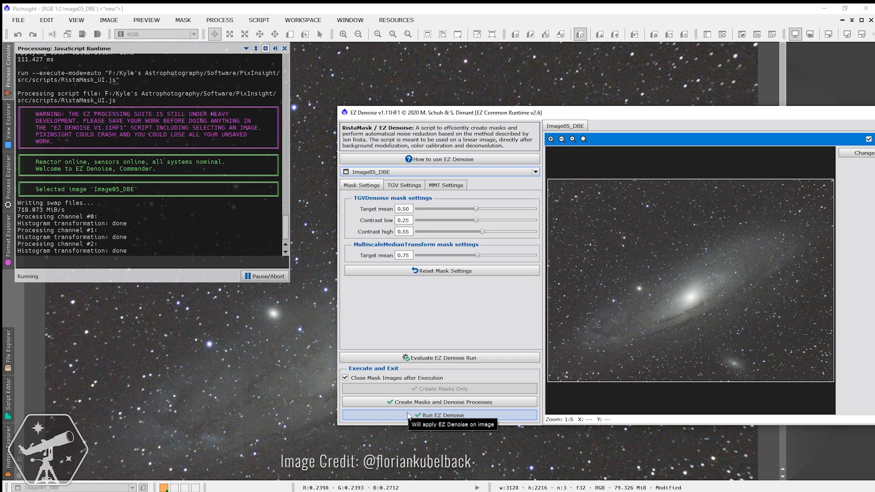
left_click(408, 415)
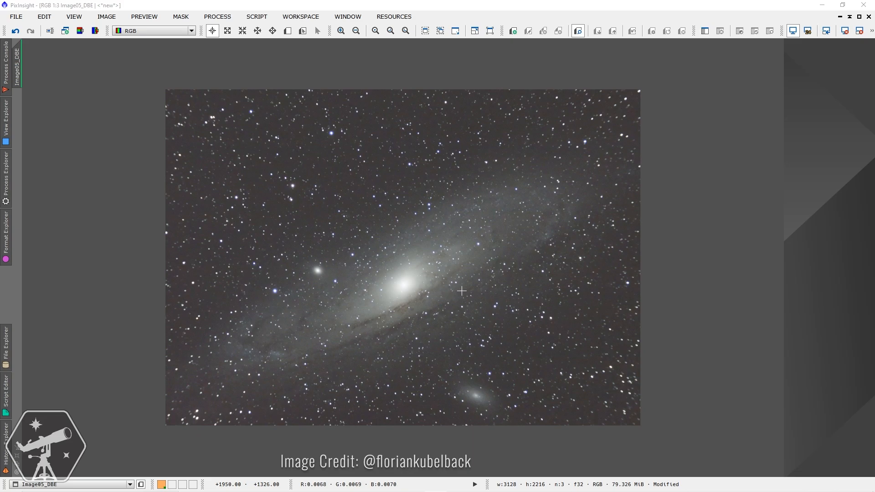
- Examine the denoised galaxy up close, and switch the screen stretch off and on to compare it with the linear data
scroll(392, 246, "up", 3)
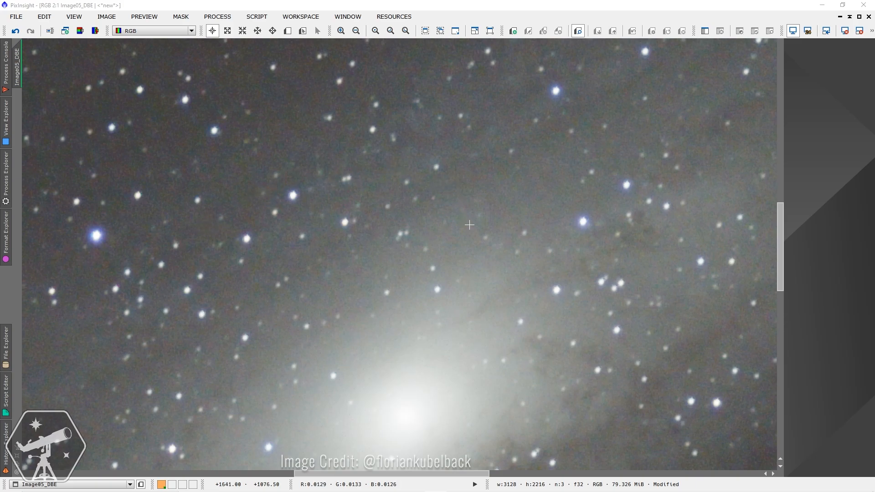
scroll(470, 225, "down", 3)
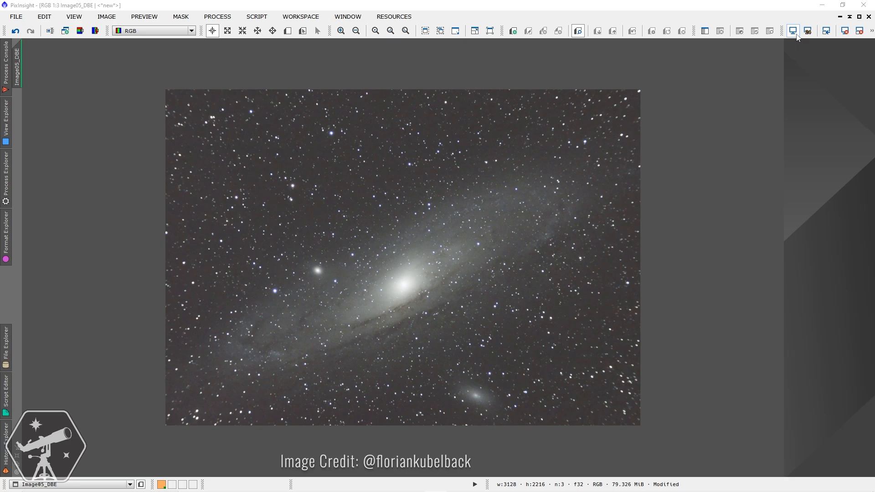
left_click(797, 35)
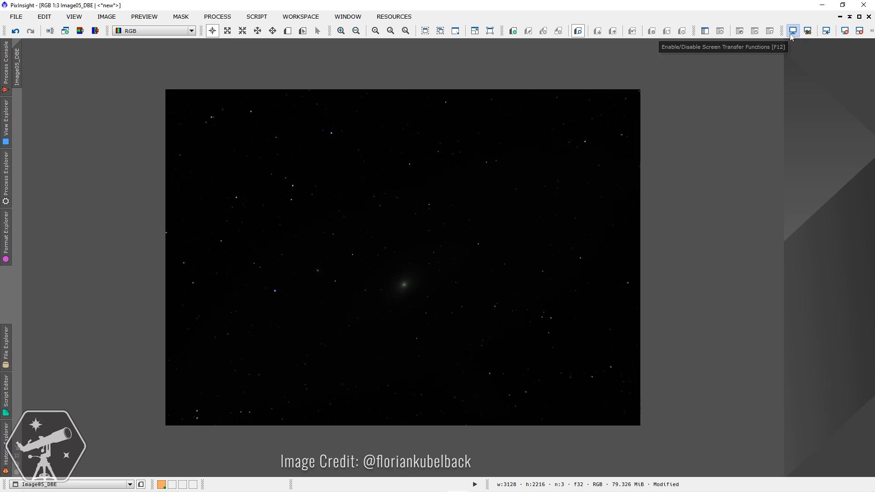
left_click(791, 35)
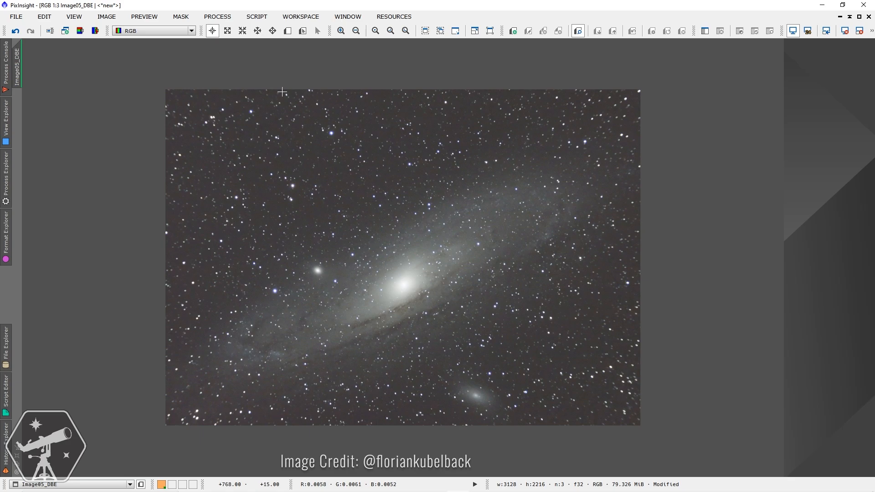
- Open the ScreenTransferFunction and HistogramTransformation processes, and select Image05_DBE as the histogram's view
left_click(219, 20)
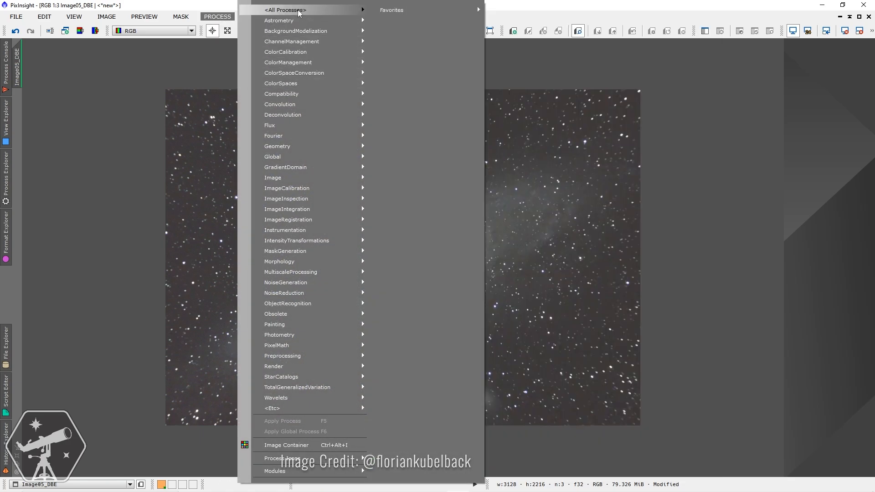
mouse_move(313, 10)
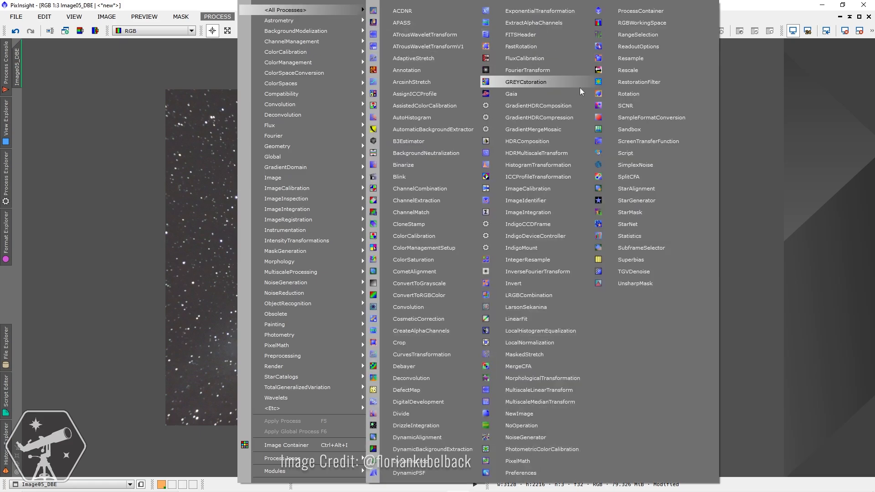
left_click(661, 141)
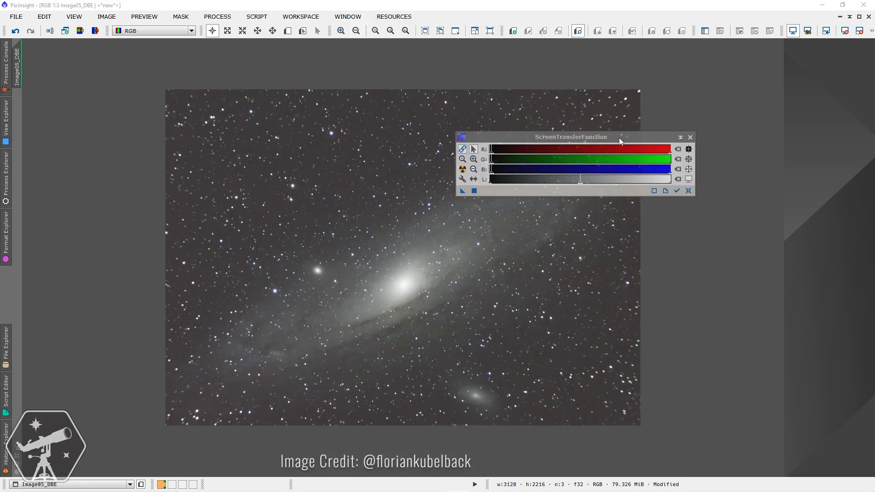
left_click_drag(619, 138, 739, 165)
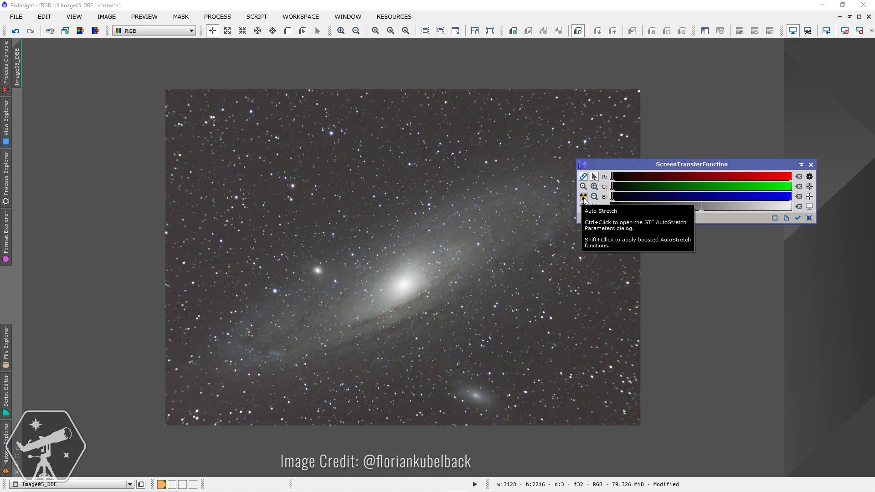
left_click(221, 18)
mouse_move(358, 10)
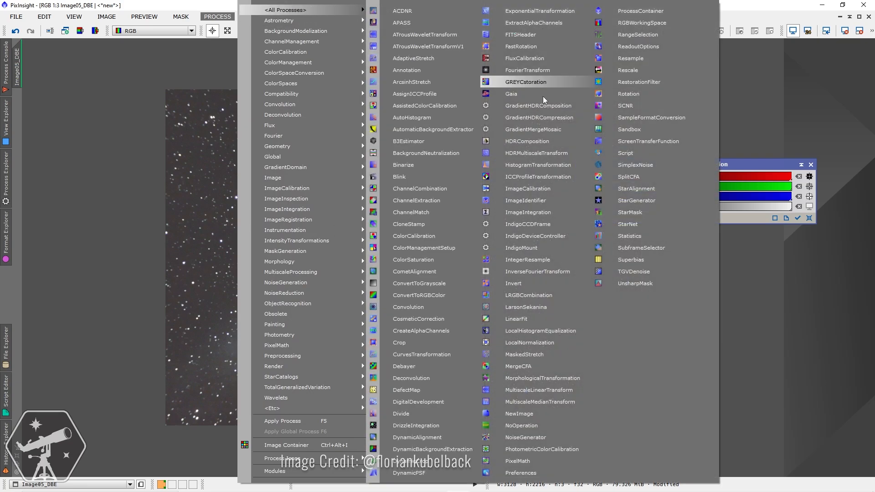
left_click(554, 161)
left_click_drag(624, 103, 286, 82)
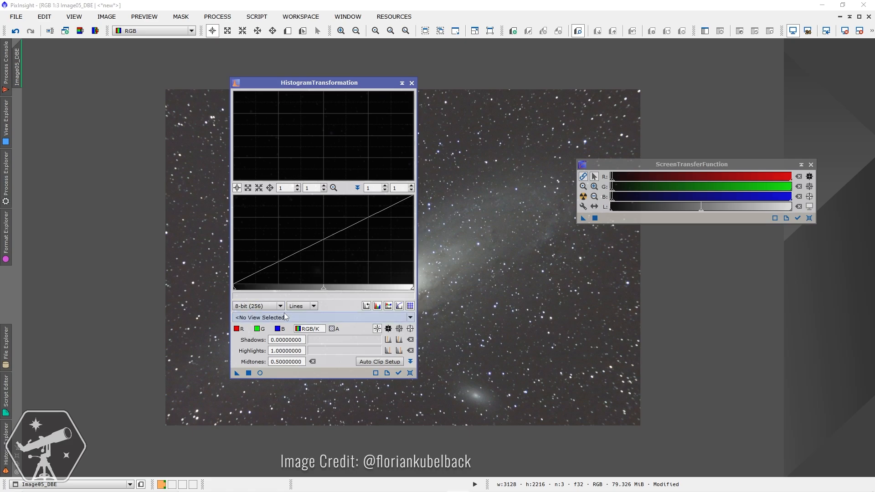
left_click(285, 318)
left_click(288, 347)
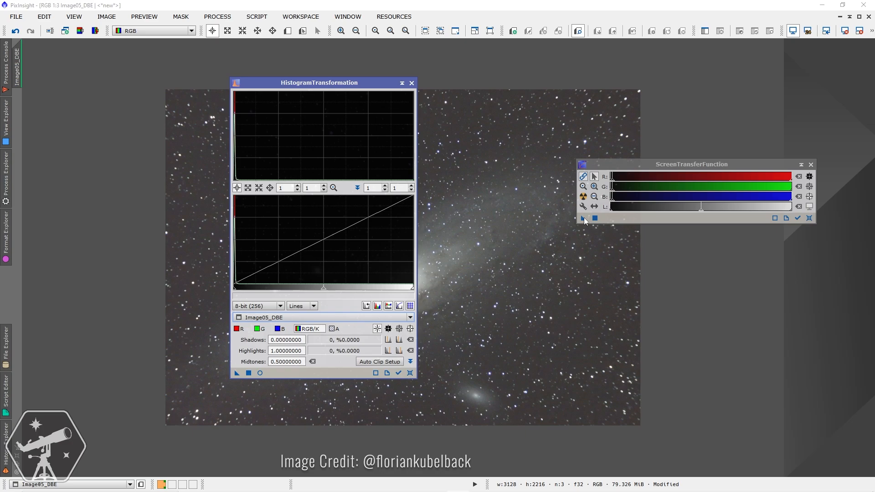
- Transfer the screen stretch into HistogramTransformation, apply it permanently to Image05_DBE, switch off the screen stretch, and close HistogramTransformation
left_click_drag(585, 221, 283, 373)
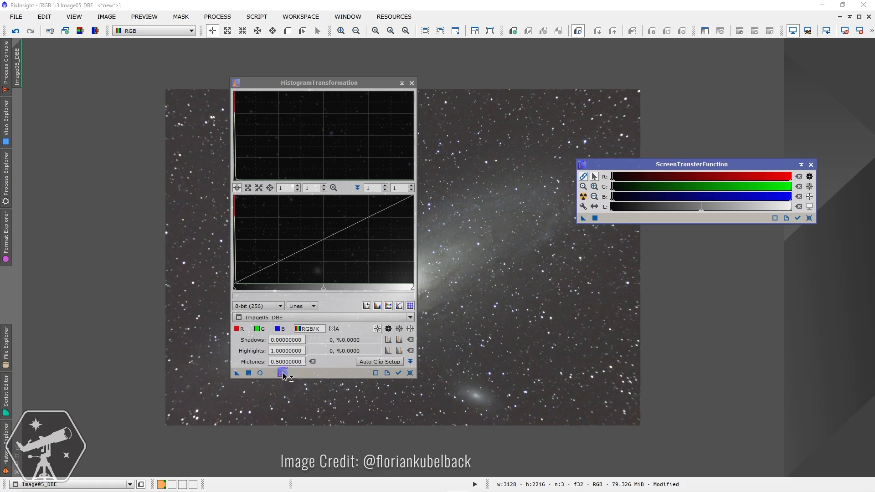
left_click(248, 373)
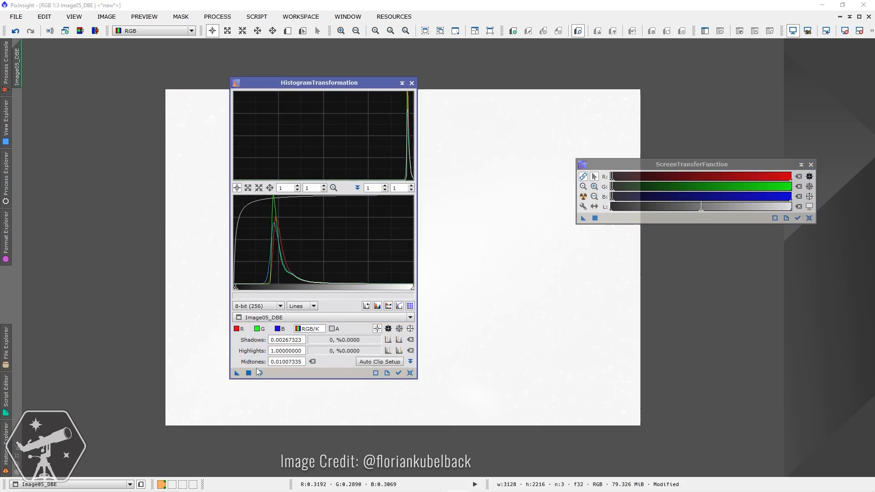
left_click_drag(368, 87, 306, 202)
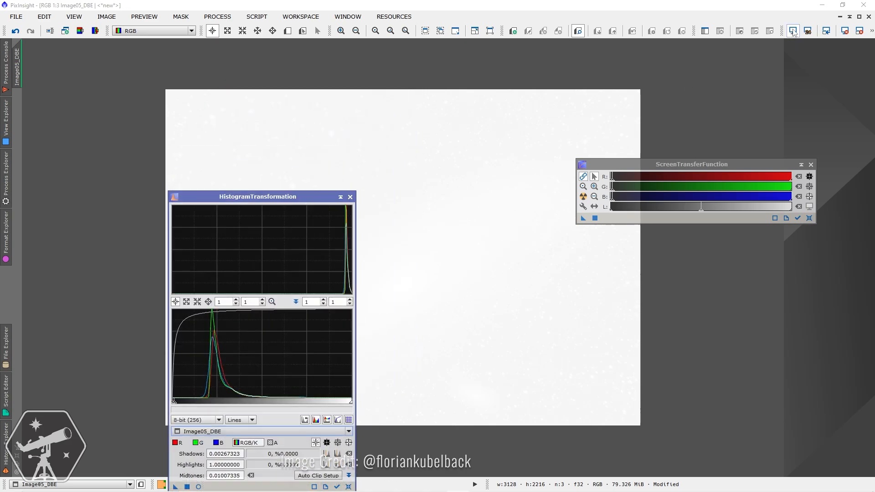
left_click(793, 31)
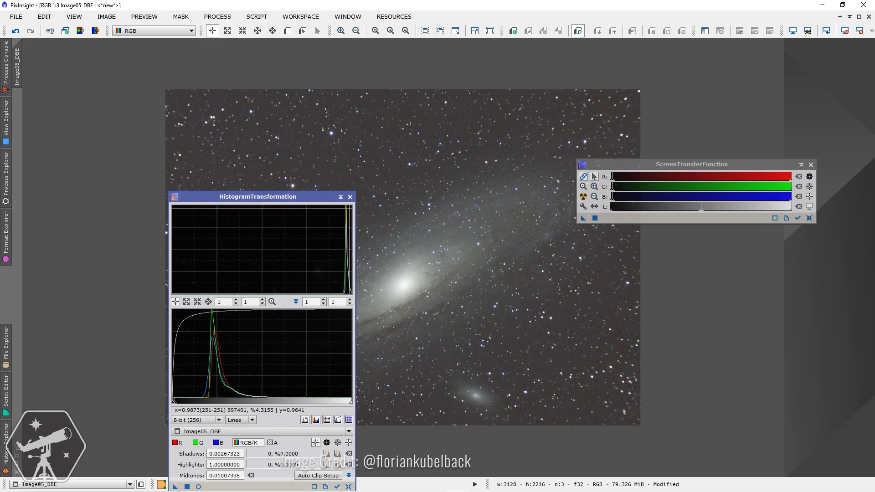
left_click(350, 196)
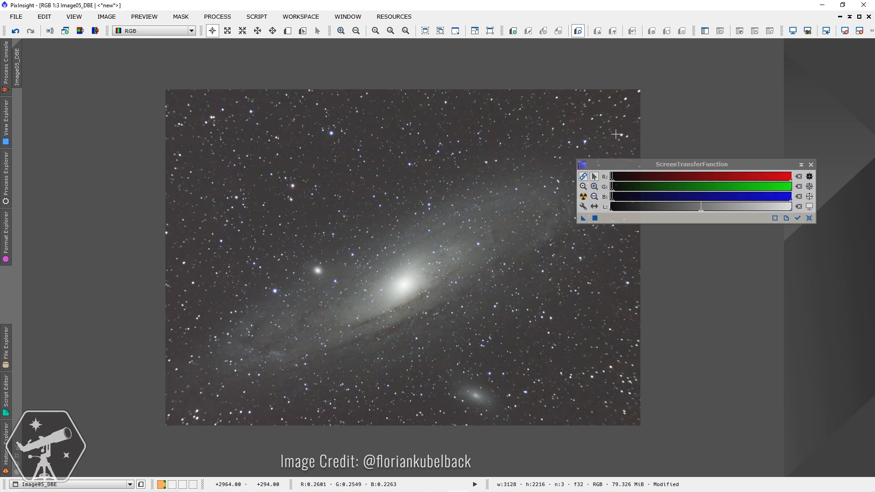
- Open the ArcsinhStretch process with an enlarged real-time preview of Image05_DBE
left_click(217, 16)
mouse_move(279, 12)
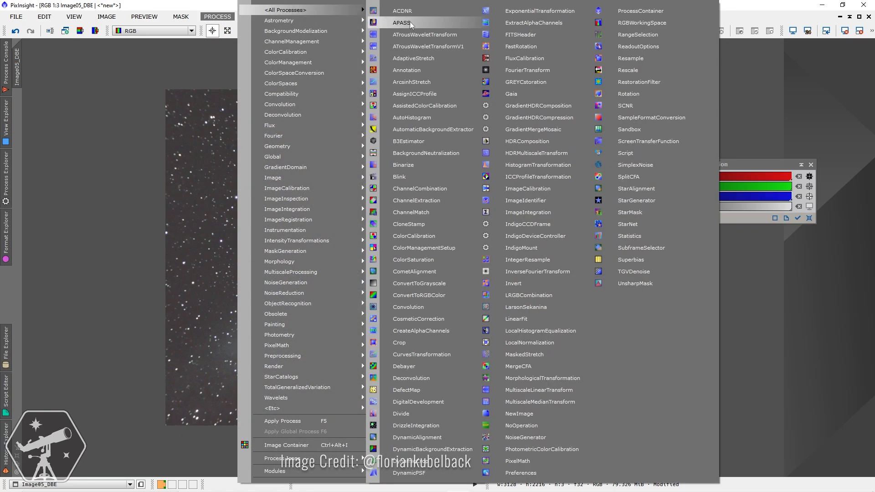
left_click(444, 82)
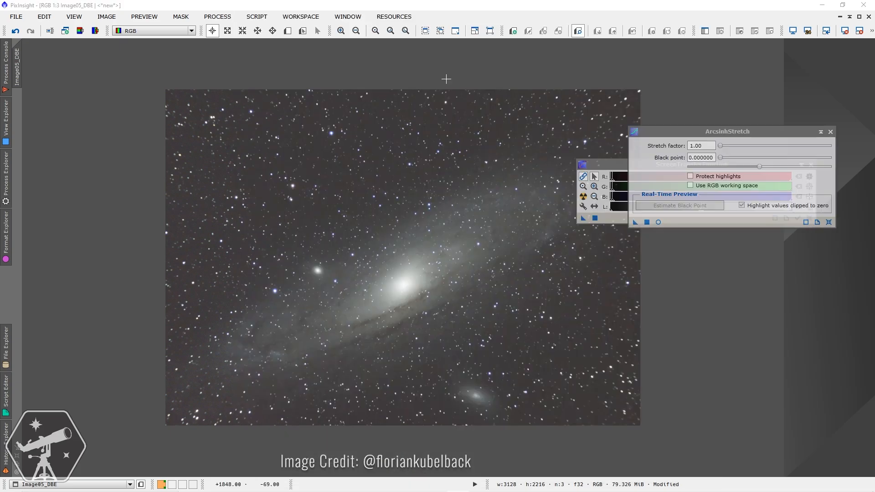
left_click(658, 222)
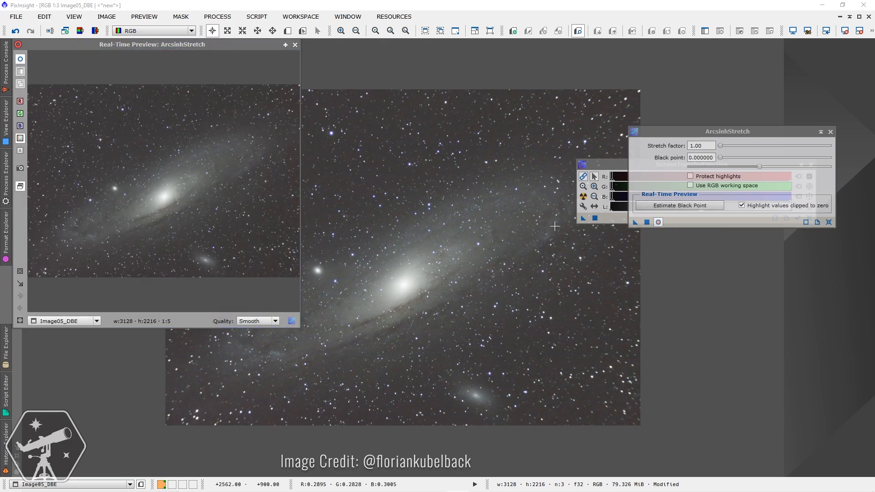
left_click_drag(299, 330, 496, 422)
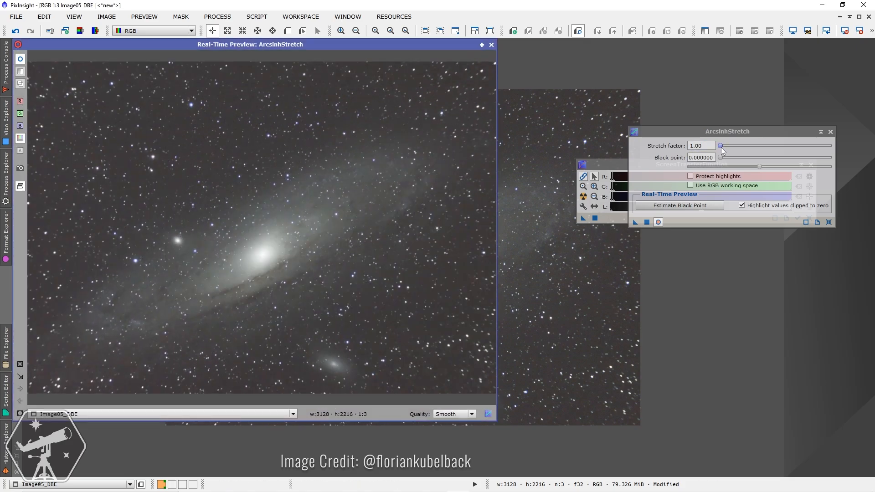
- Apply ArcsinhStretch to Image05_DBE with stretch factor 1.28 and black point 0.106, and close the preview and open processes
left_click_drag(720, 146, 725, 151)
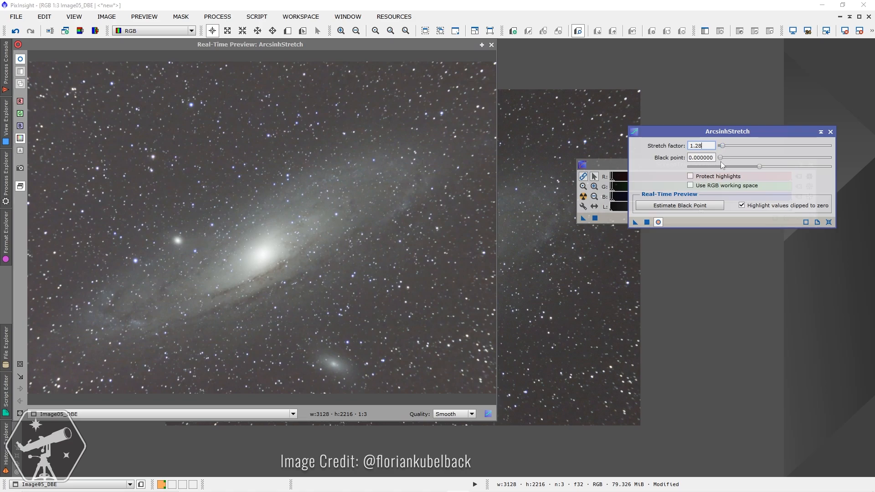
left_click_drag(722, 159, 786, 151)
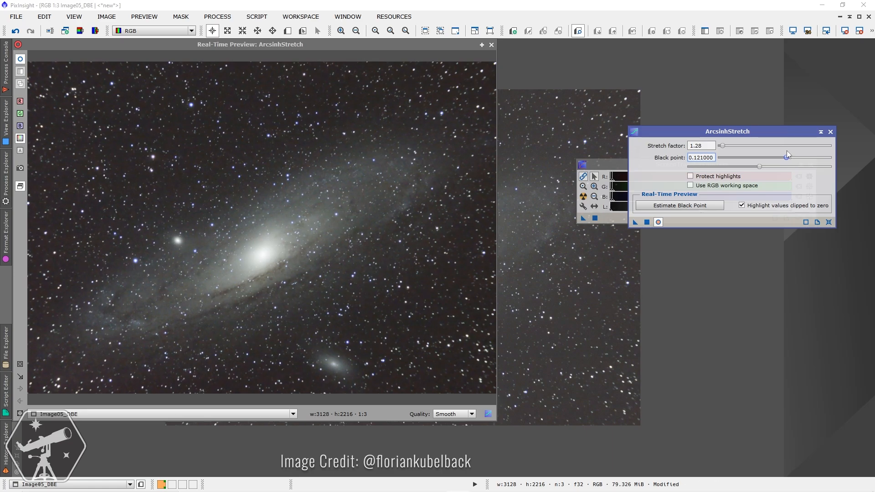
left_click_drag(786, 151, 778, 152)
left_click_drag(633, 224, 596, 270)
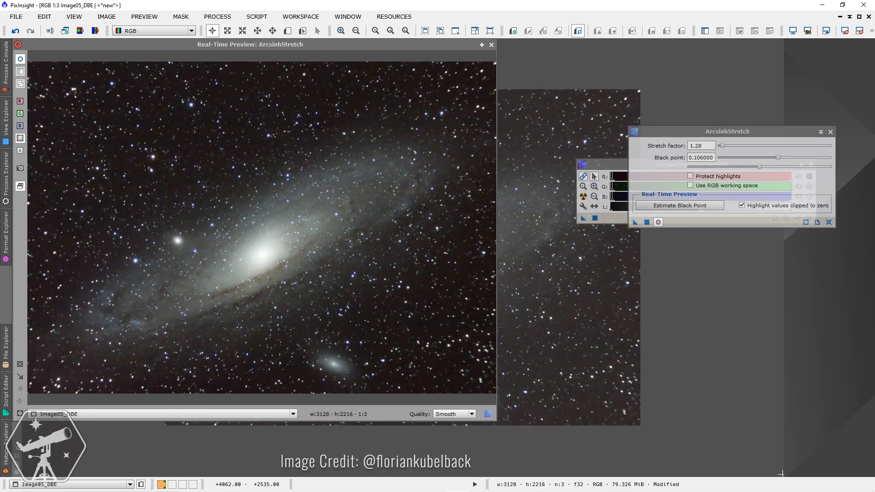
left_click(492, 45)
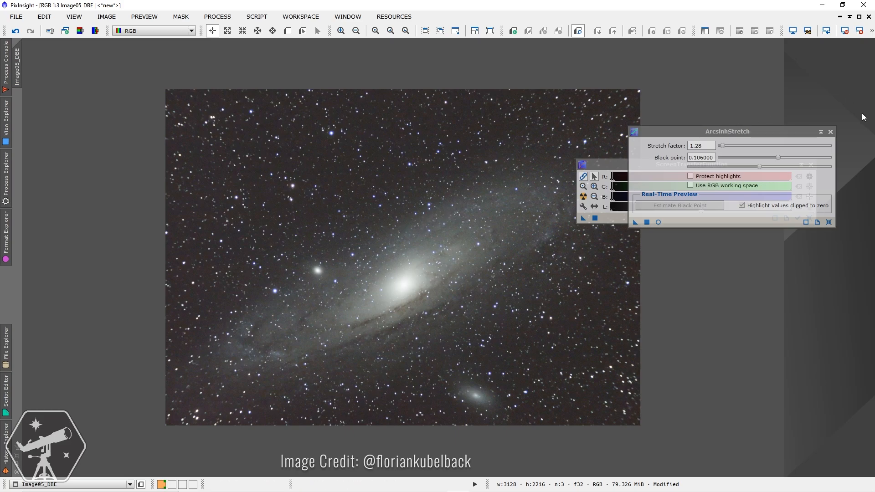
left_click(830, 132)
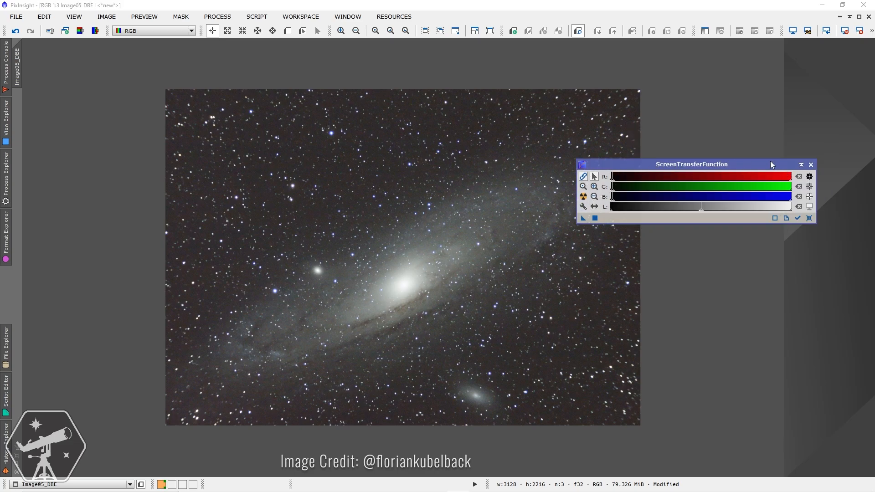
left_click(810, 165)
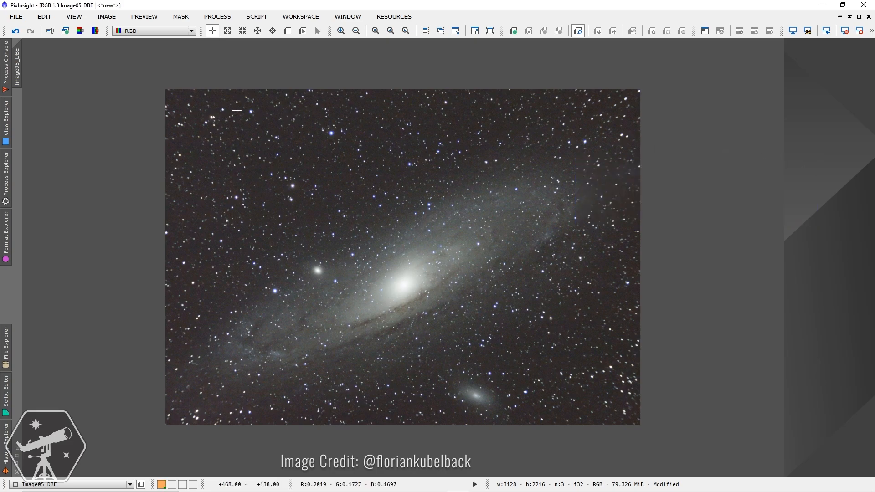
- Extract the lightness of Image05_DBE as a separate grayscale image, set it aside, and reactivate the color image
left_click(80, 31)
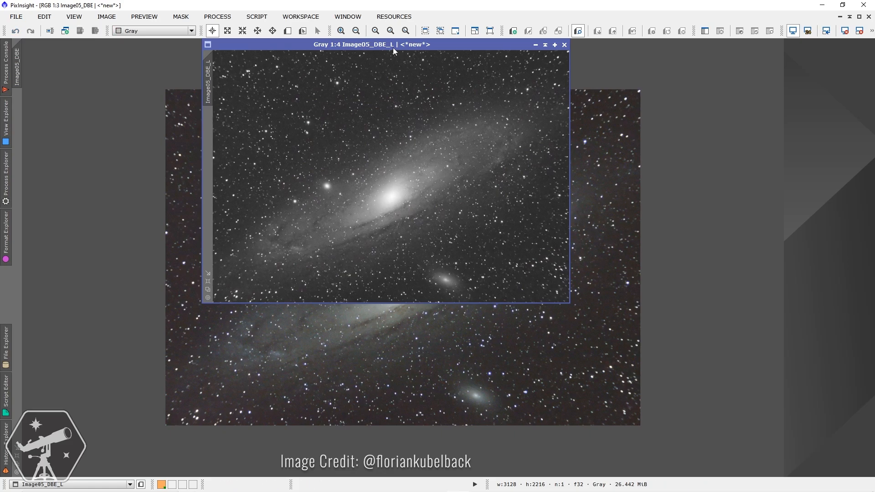
left_click_drag(393, 47, 185, 127)
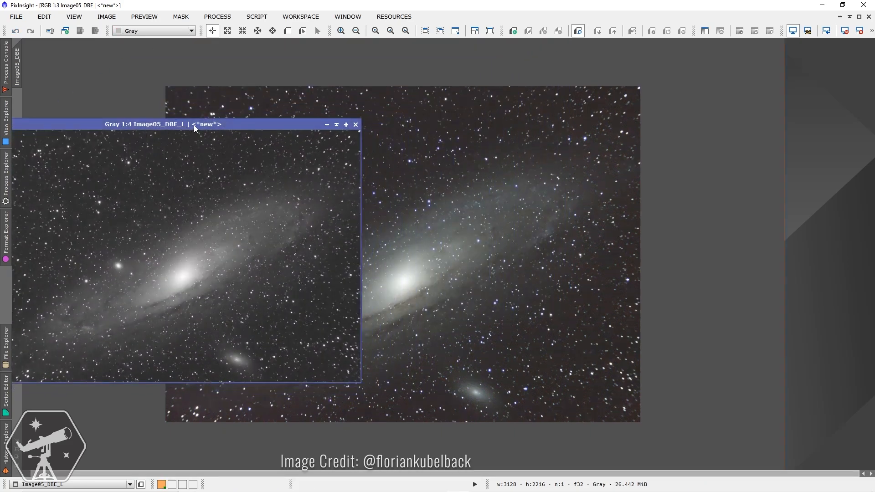
left_click(483, 196)
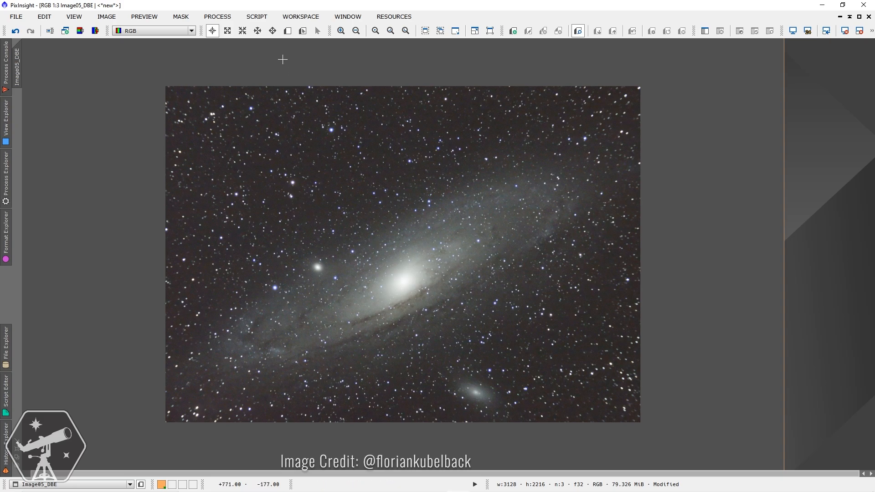
- Set up LRGBCombination with the R, G and B channels disabled and Image05_DBE_L as the lightness source
left_click(221, 17)
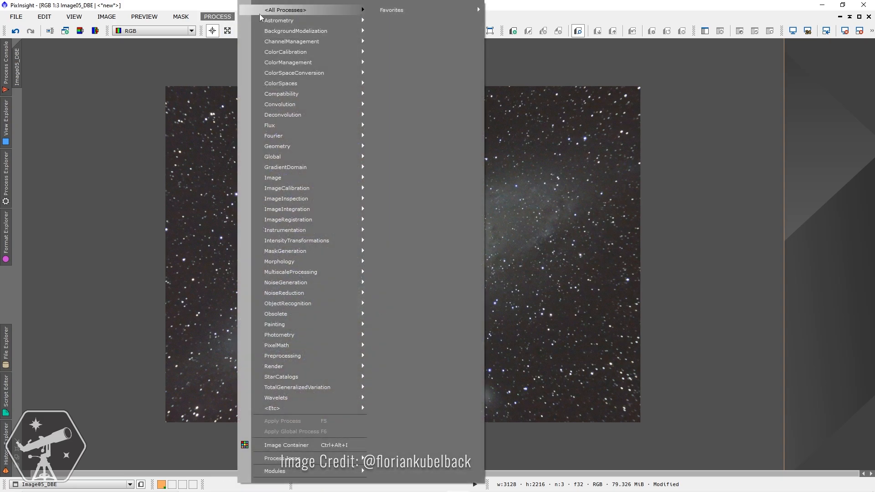
mouse_move(319, 10)
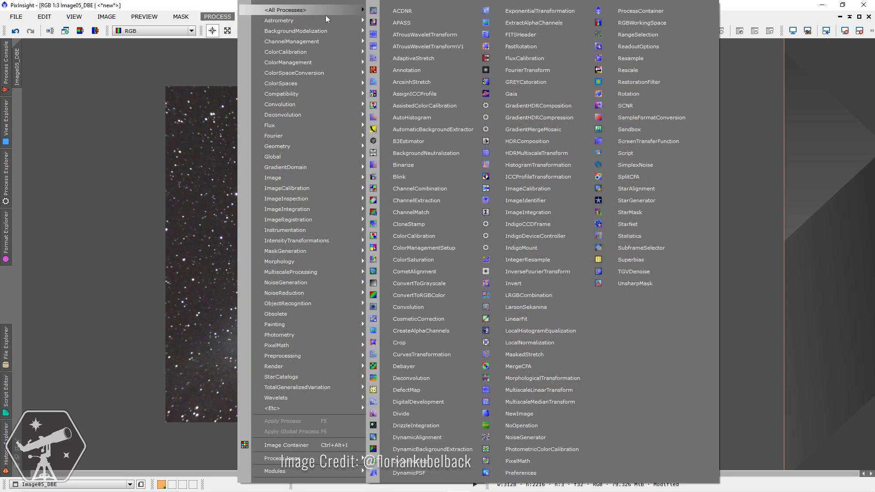
left_click(561, 297)
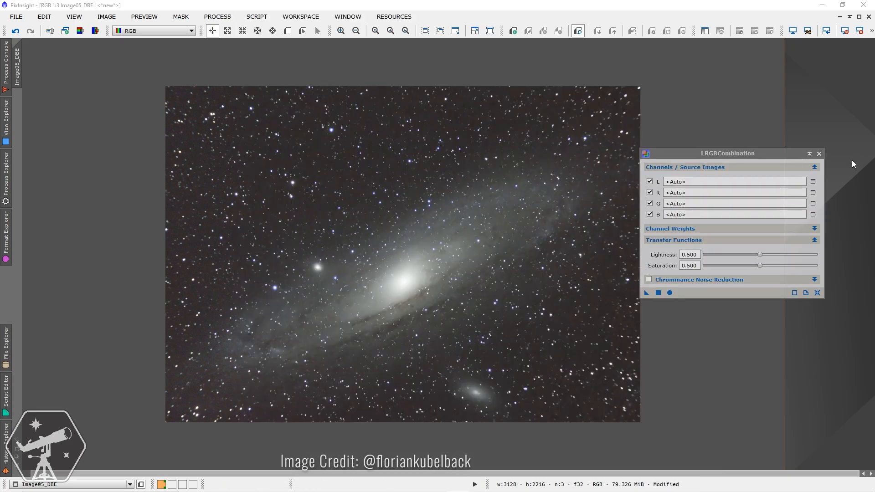
left_click(652, 192)
left_click(651, 204)
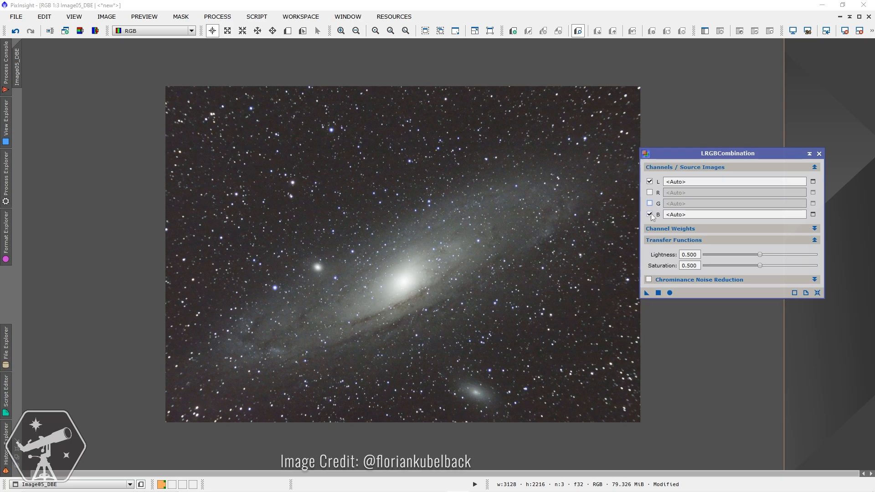
left_click(650, 215)
left_click(812, 184)
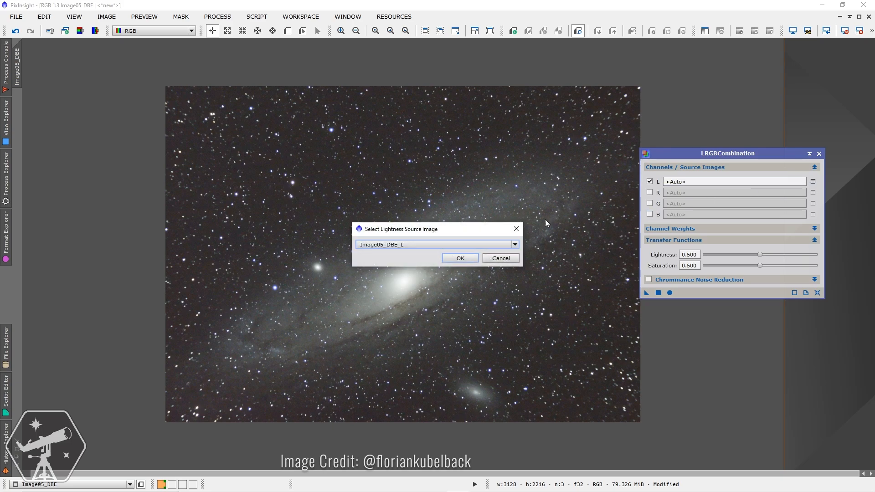
left_click(475, 259)
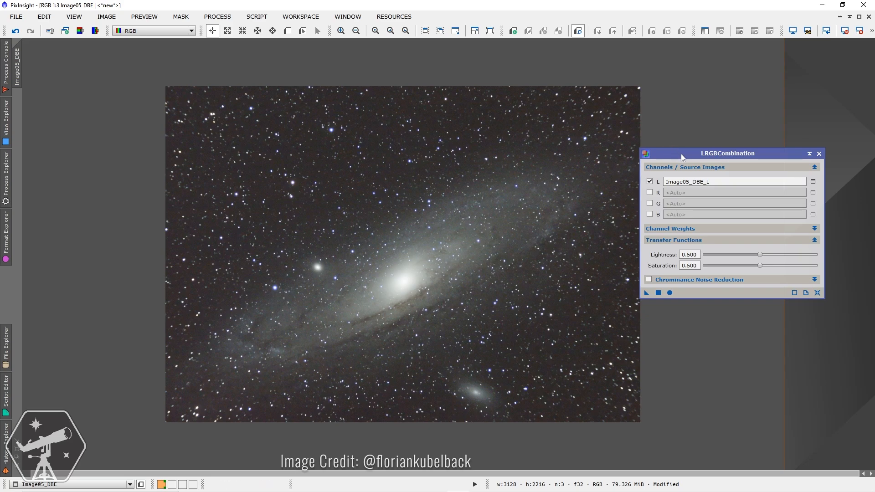
- Apply LRGBCombination to Image05_DBE with saturation 0.250 and chrominance noise reduction enabled, and close the process
left_click_drag(681, 154, 637, 156)
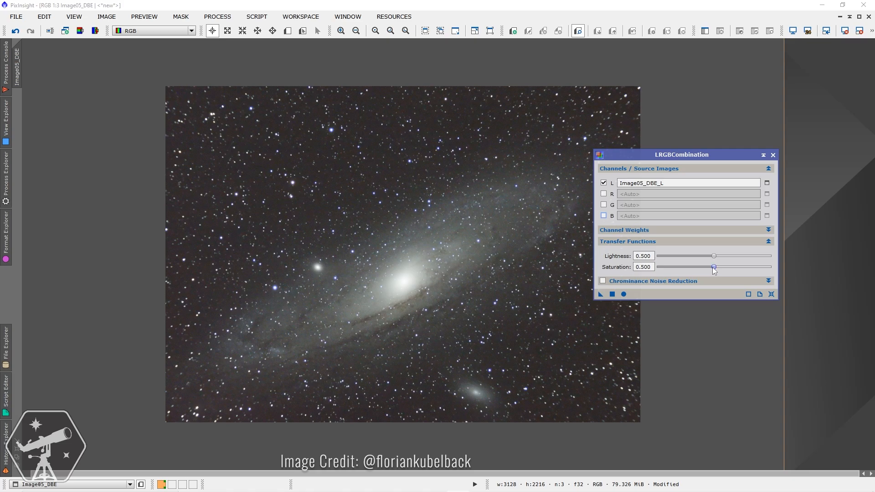
left_click_drag(709, 267, 685, 270)
mouse_move(687, 269)
left_mouse_down()
mouse_move(677, 268)
mouse_move(687, 271)
left_mouse_up()
left_click_drag(601, 294, 528, 323)
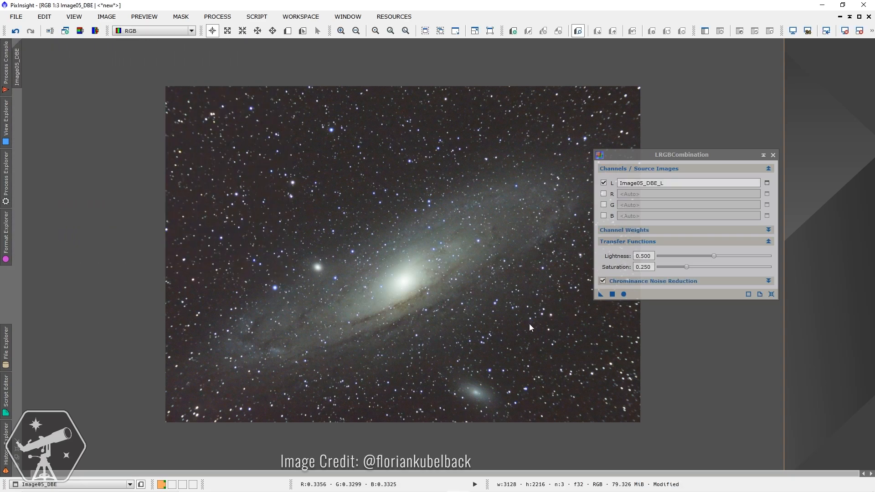
left_click(773, 155)
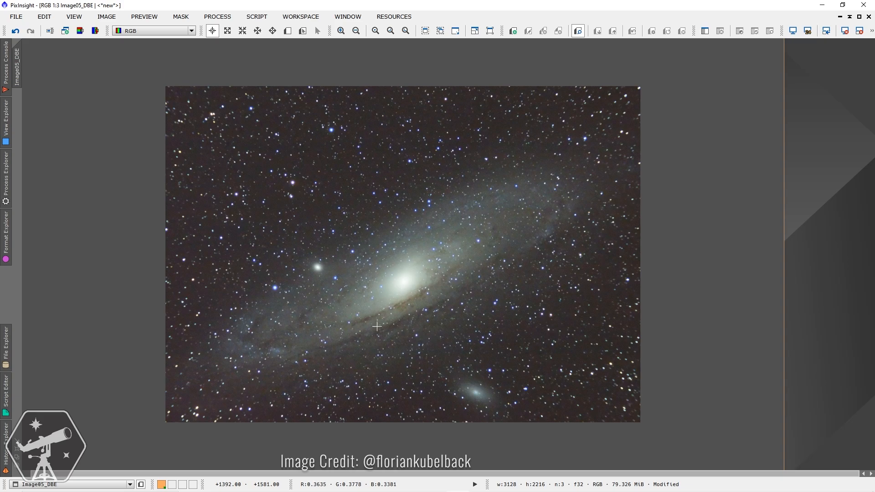
- Apply SCNR to Image05_DBE to remove green with an amount of 0.80, and close the process
left_click(227, 16)
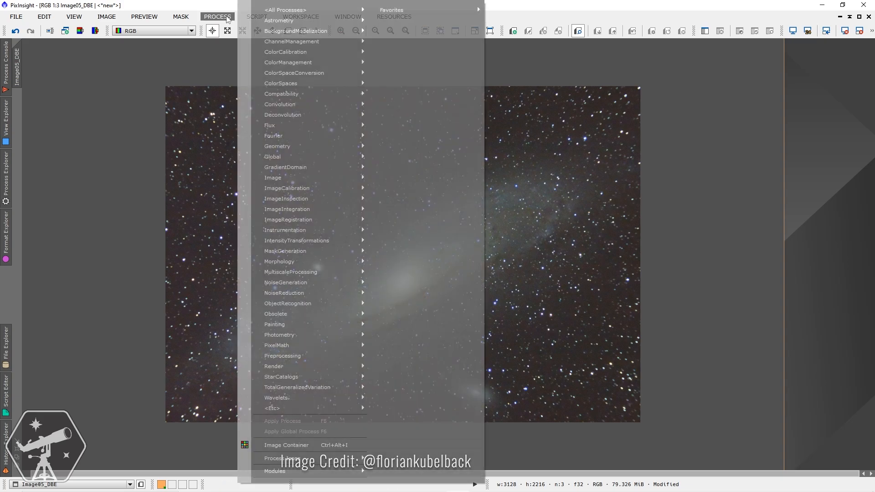
mouse_move(318, 14)
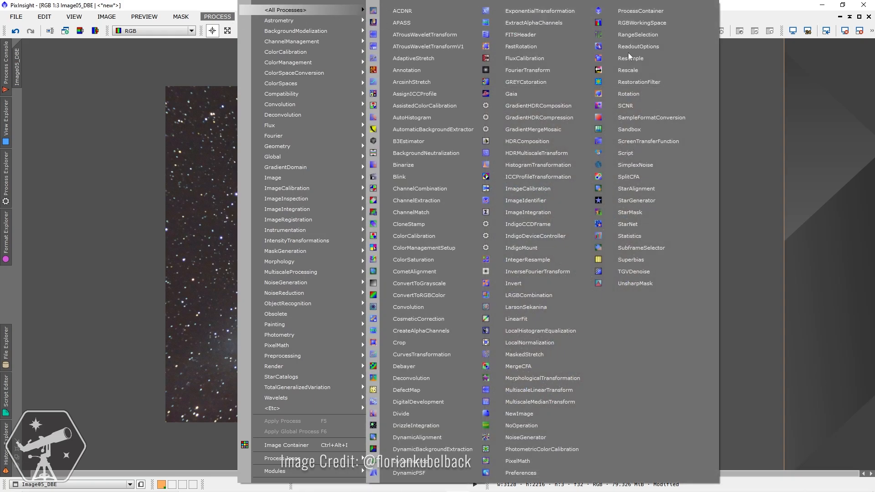
left_click(627, 106)
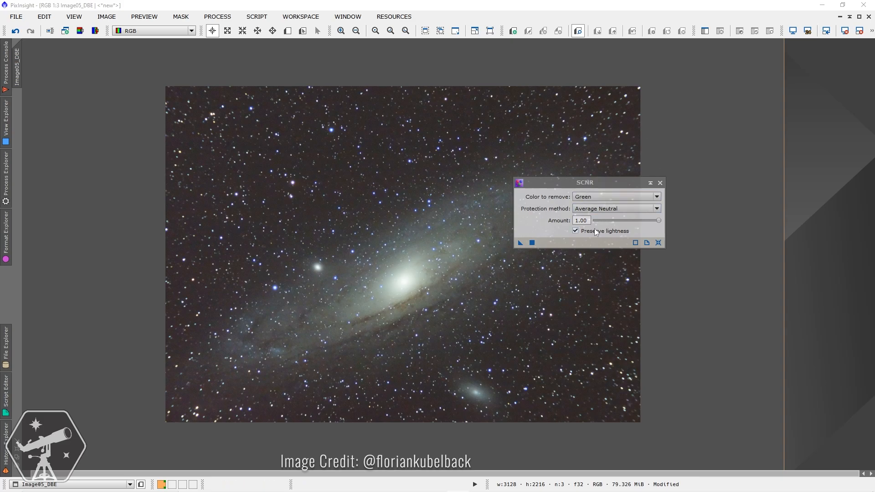
left_click(553, 217)
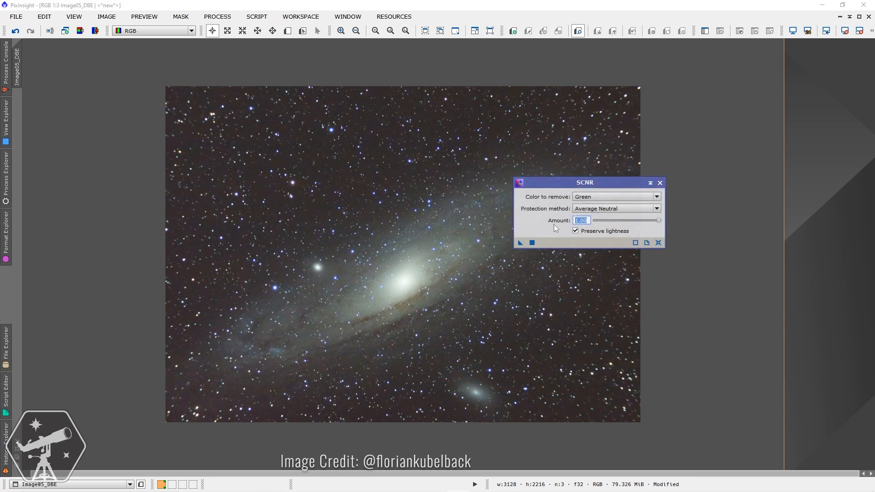
type("0.8")
key("Return")
left_click_drag(521, 247, 475, 300)
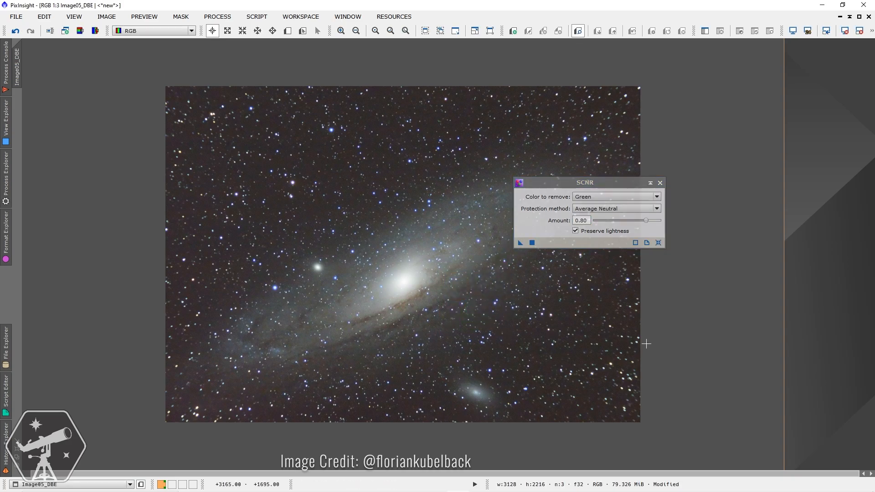
left_click(661, 183)
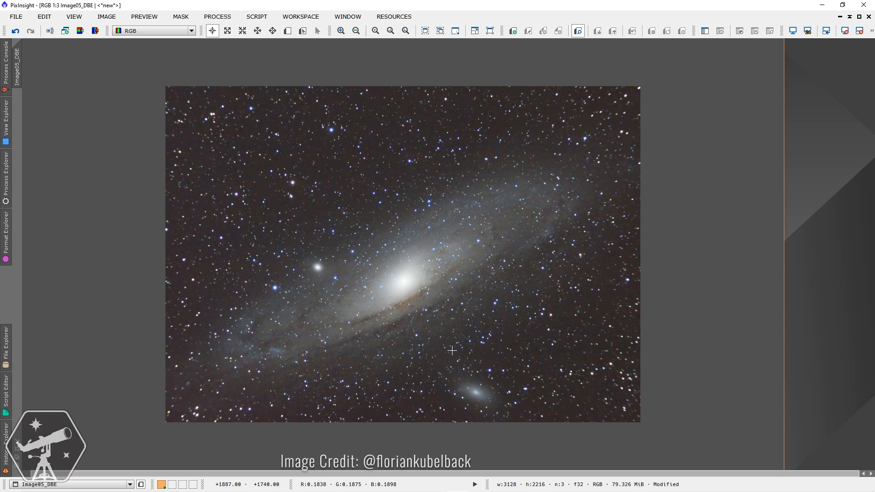
- Create a star mask from Image05_DBE with the EZ Star Reduction script
scroll(452, 351, "up", 1)
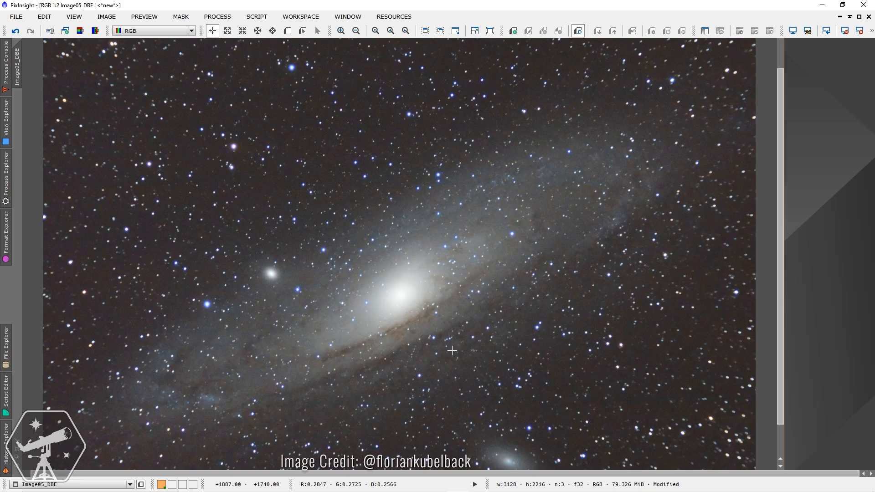
scroll(452, 350, "down", 1)
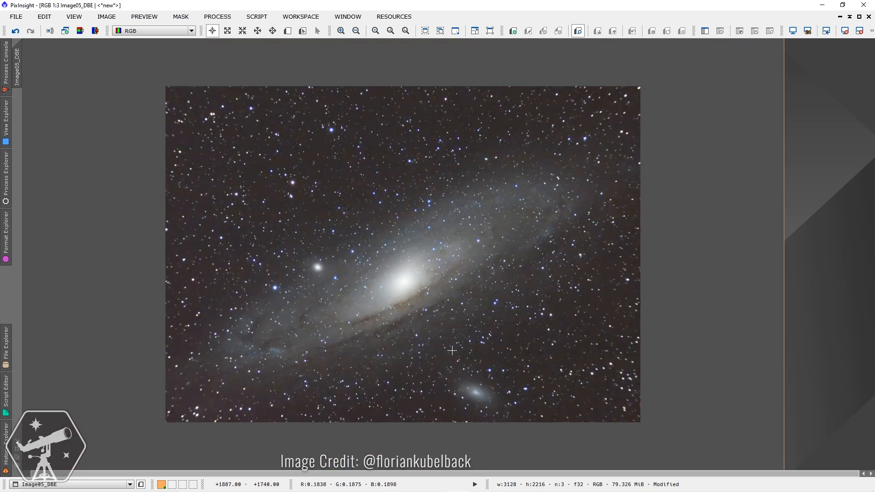
scroll(452, 350, "up", 1)
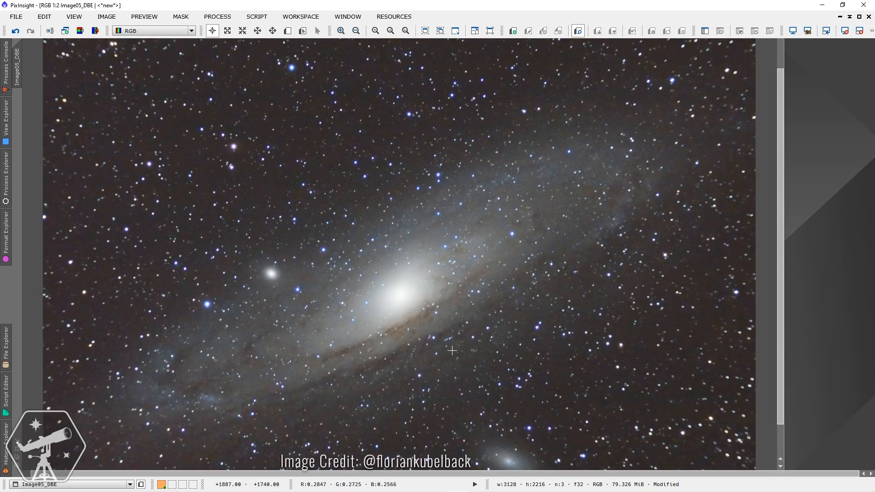
scroll(452, 350, "up", 1)
left_click_drag(779, 285, 784, 214)
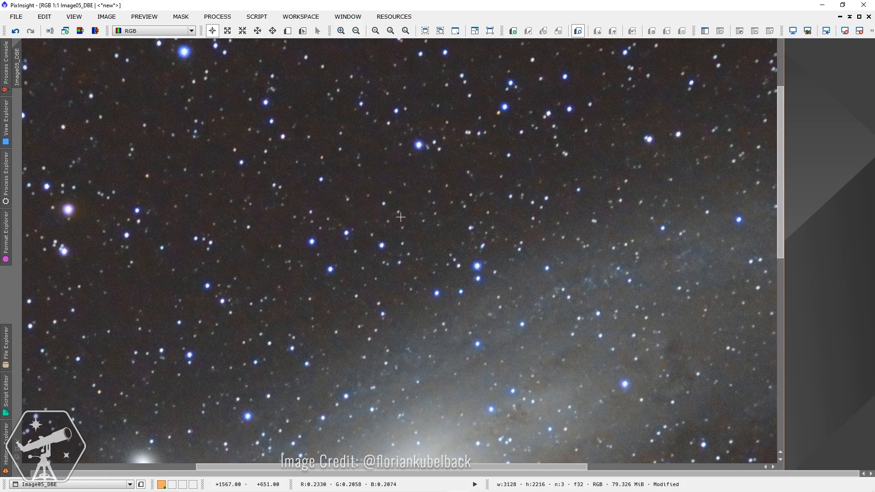
scroll(419, 248, "down", 2)
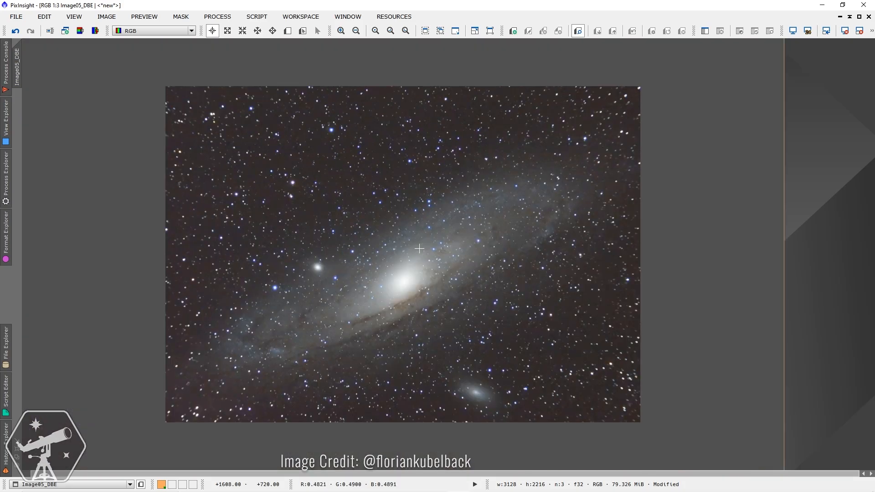
left_click(258, 20)
mouse_move(326, 85)
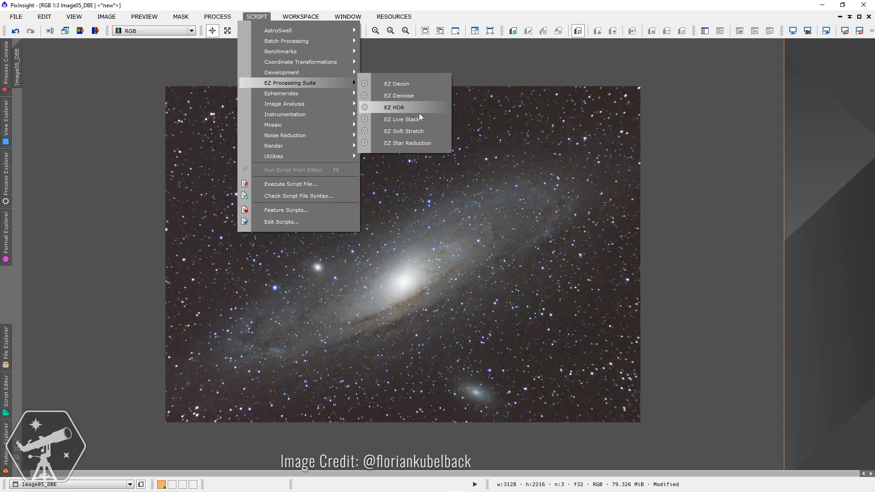
left_click(433, 143)
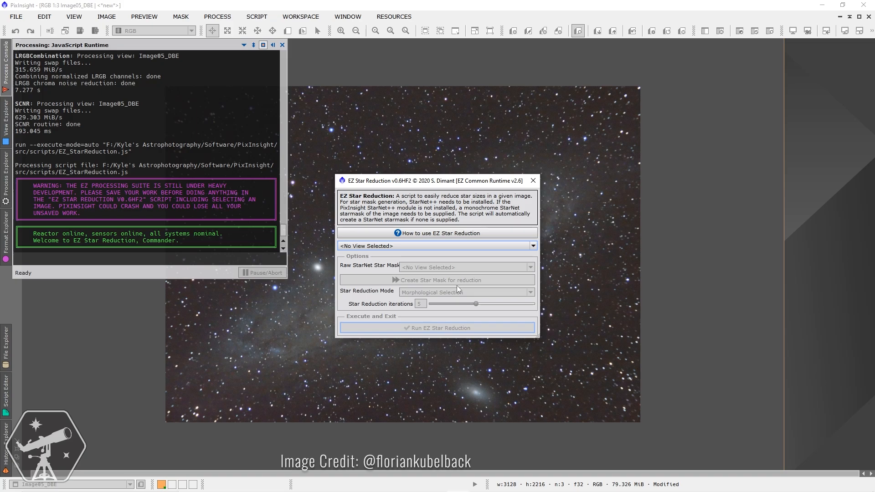
left_click(493, 251)
left_click(489, 276)
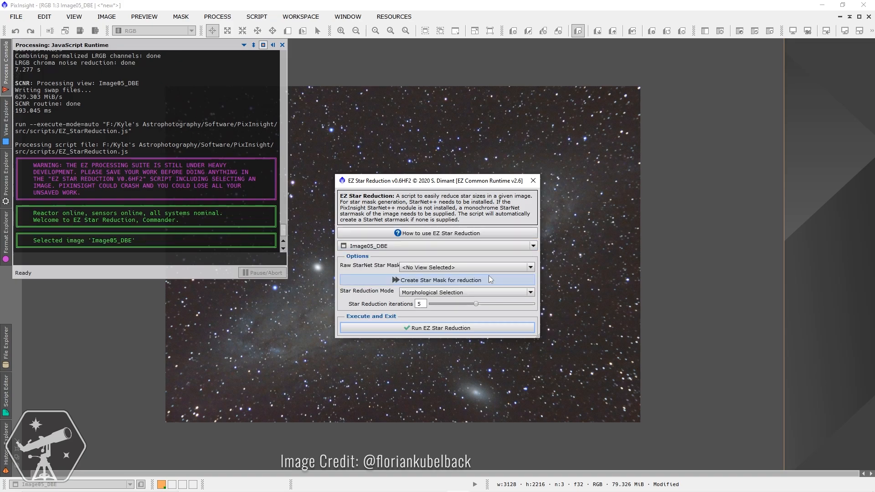
left_click(437, 284)
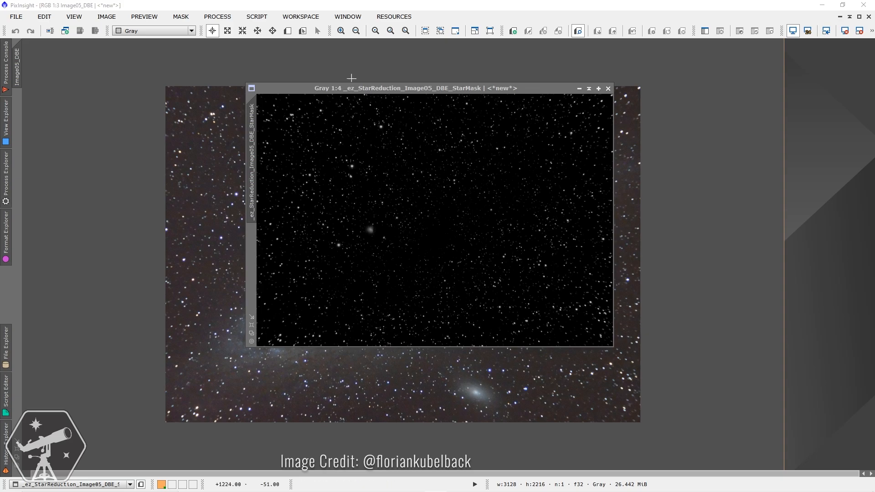
- Apply the mask _ez_StarReduction_Image05_DBE_StarMask to Image05_DBE without inverting it
left_click(234, 60)
left_click(180, 17)
left_click(275, 89)
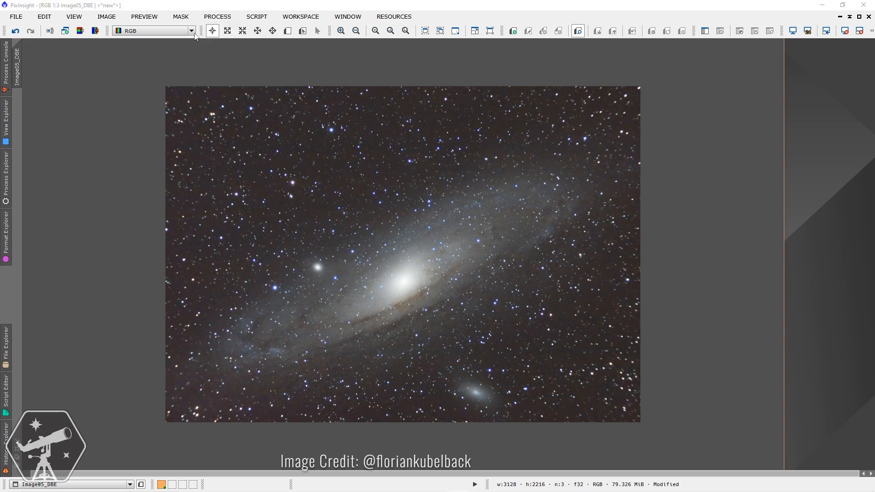
left_click(393, 246)
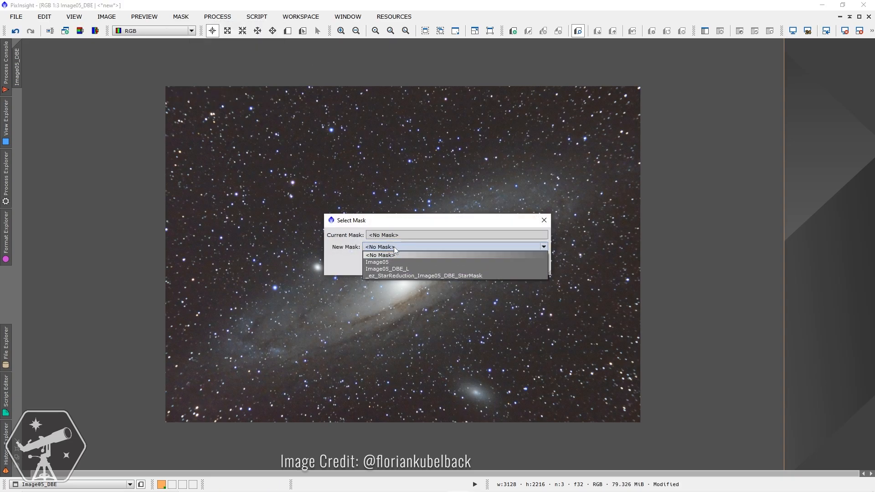
left_click(400, 275)
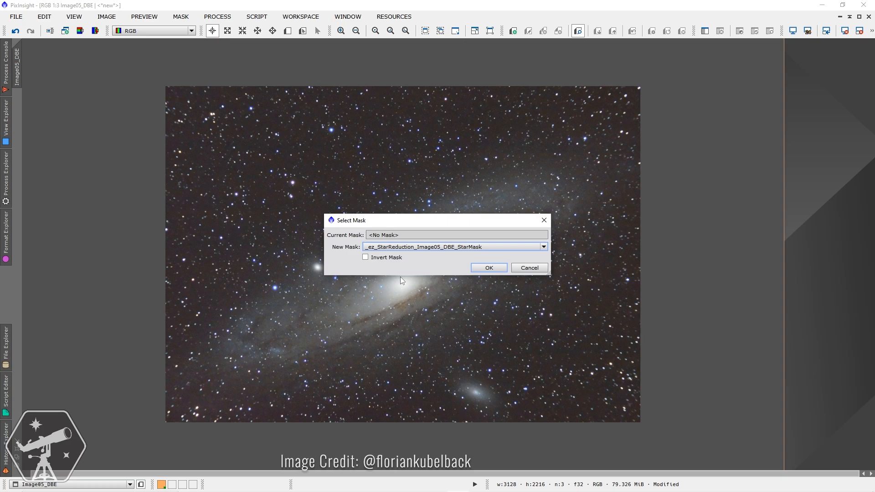
left_click(480, 270)
- Check the star mask's coverage on Image05_DBE and hide the red mask overlay
scroll(328, 235, "up", 2)
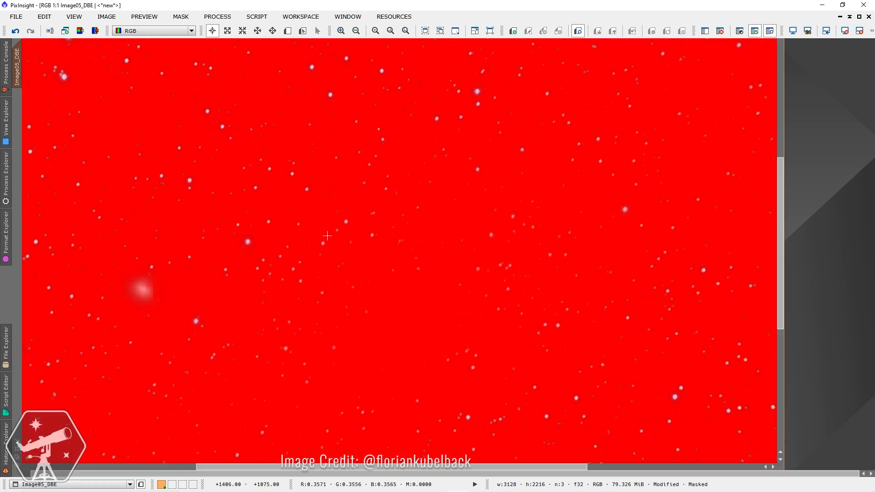
scroll(327, 235, "down", 2)
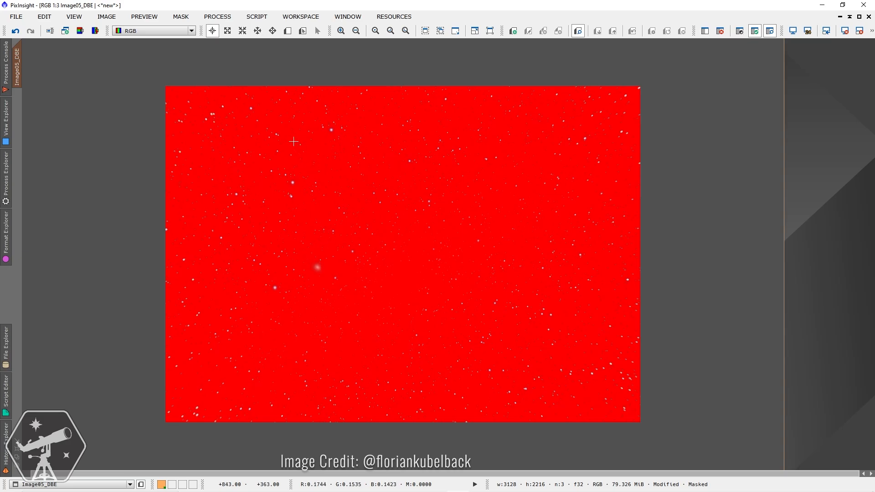
left_click(179, 17)
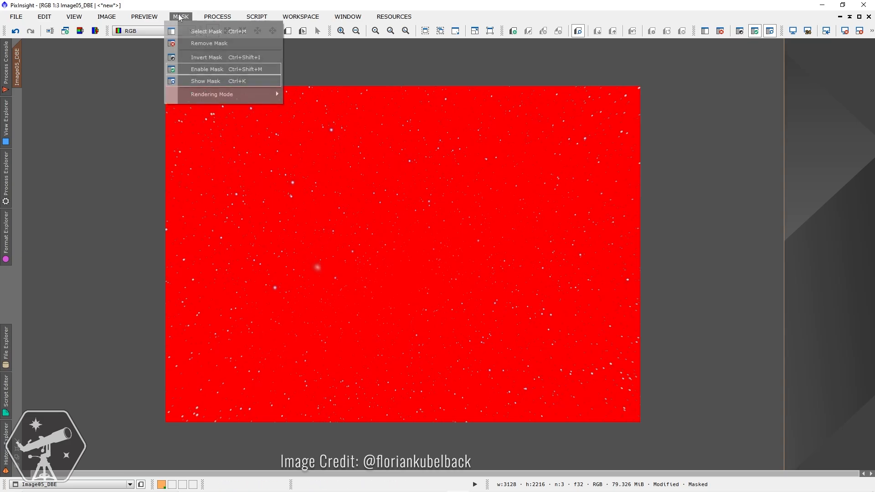
left_click(210, 82)
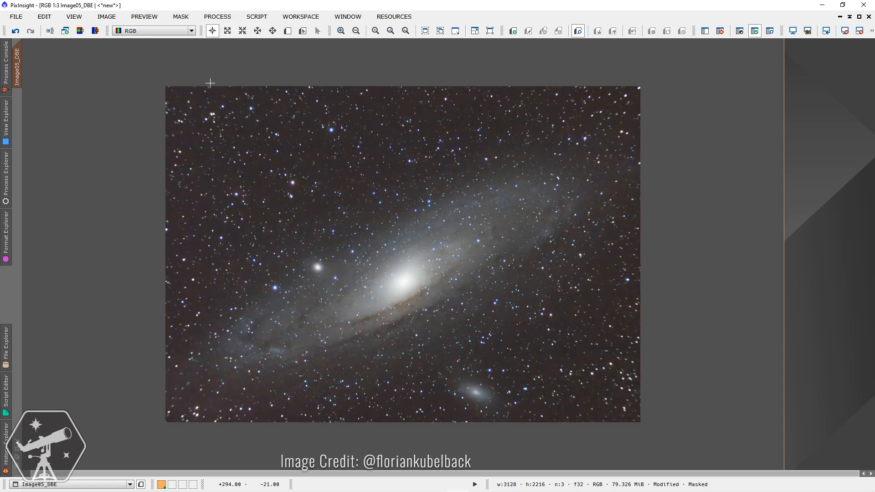
- Reset MorphologicalTransformation to its defaults and set the structuring element size to 5 (25 elements)
left_click(217, 16)
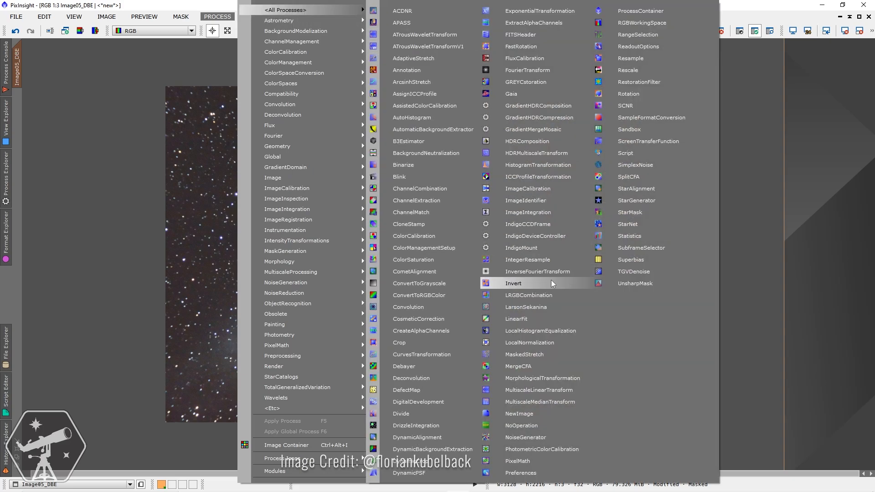
left_click(549, 379)
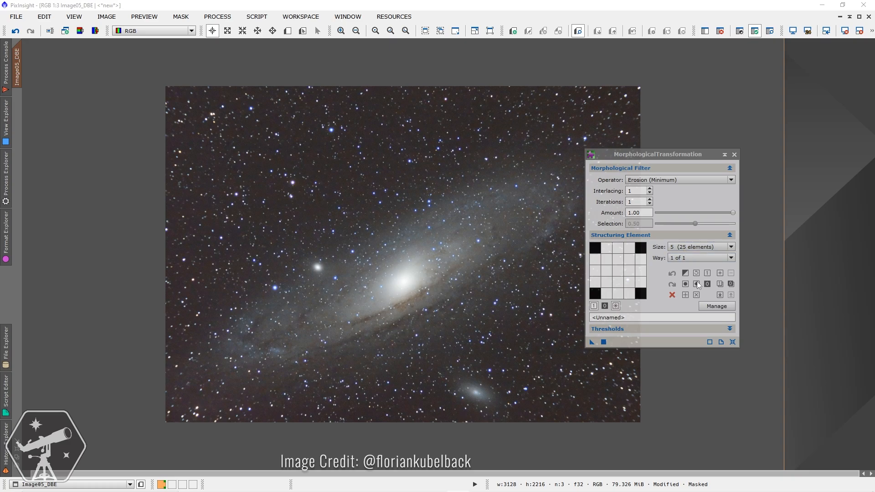
left_click(732, 342)
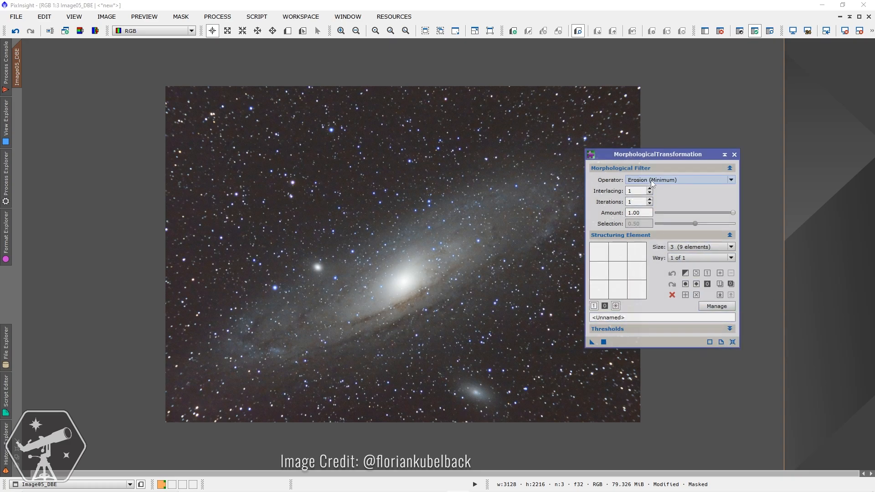
left_click(701, 248)
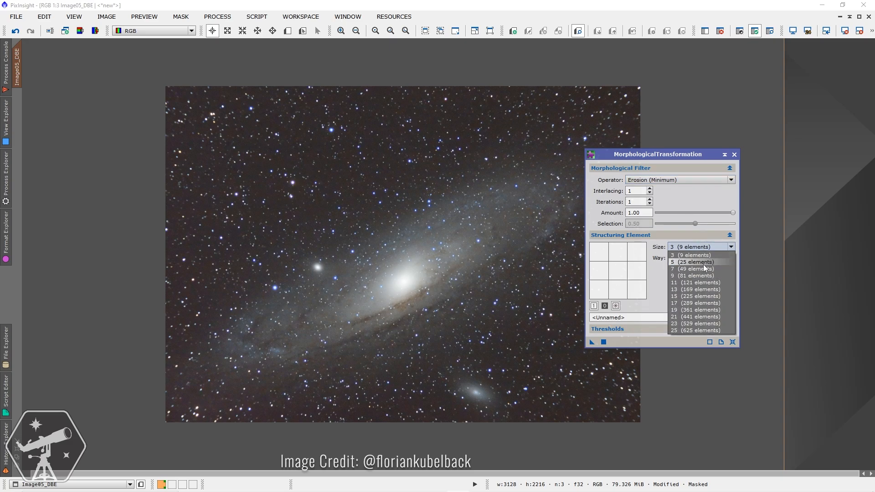
left_click(704, 263)
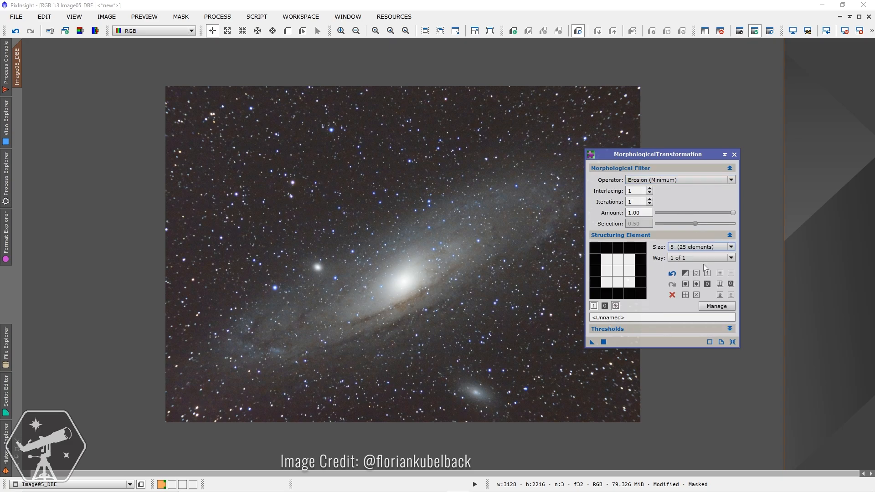
- Enable all outer cells of the 5×5 structuring element except its four corners
left_click(606, 250)
left_click(617, 250)
left_click(628, 251)
left_click(641, 259)
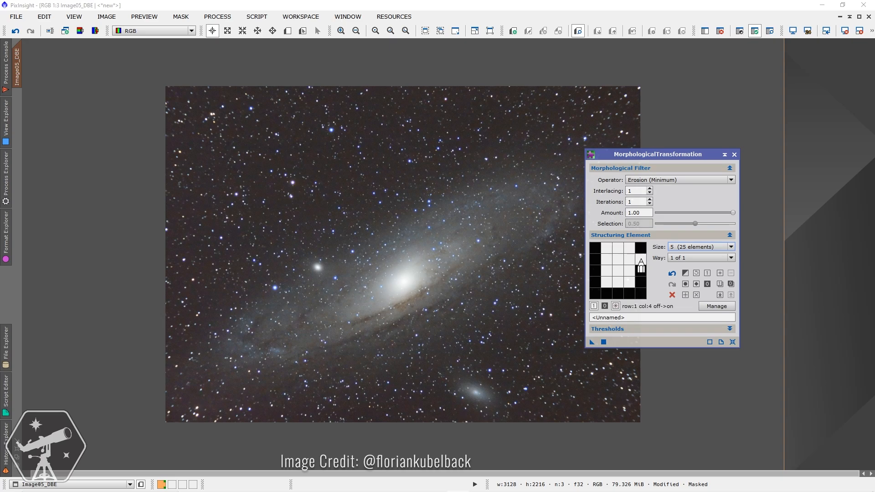
left_click(642, 271)
left_click(642, 281)
left_click(628, 293)
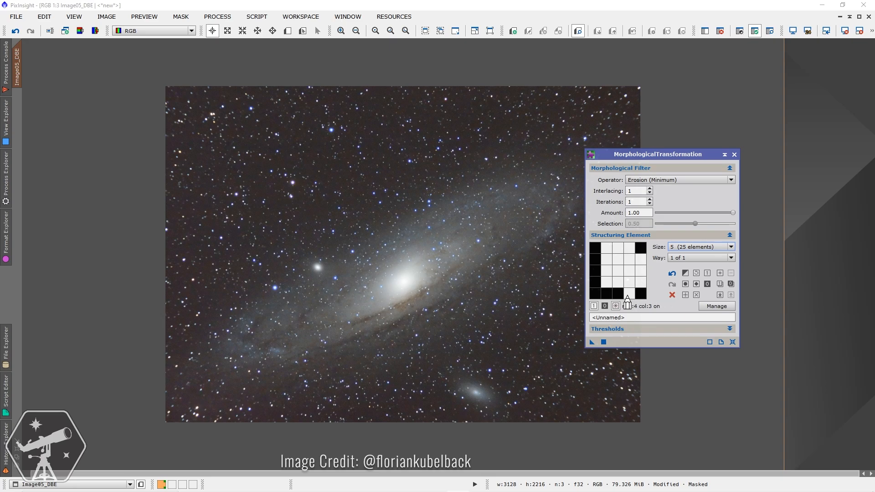
left_click(618, 293)
left_click(605, 293)
left_click(595, 282)
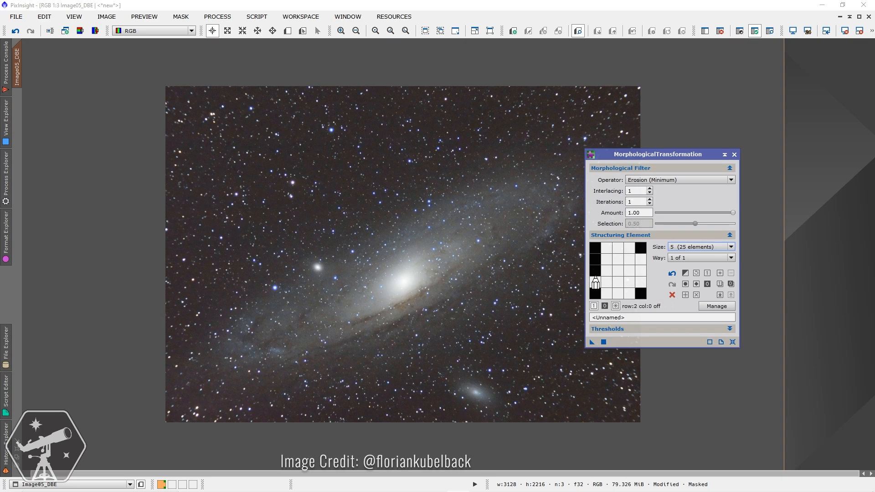
left_click(596, 271)
left_click(595, 260)
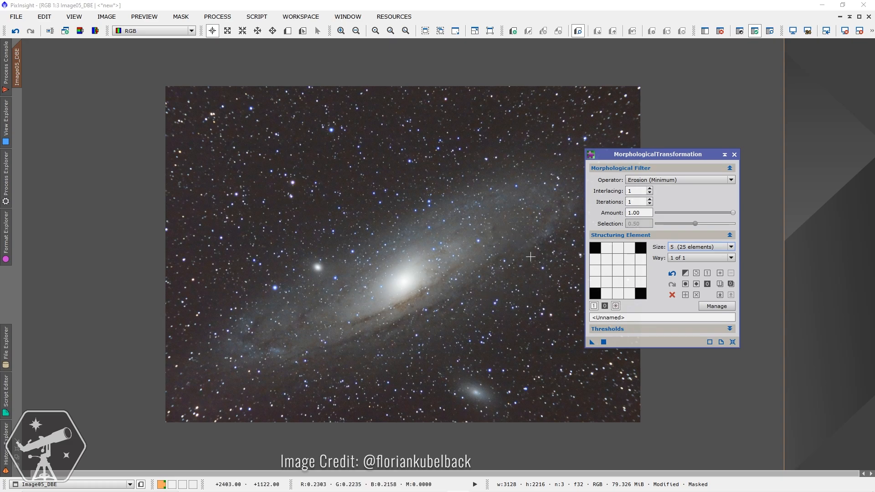
- Apply the Erosion (Minimum) morphological transformation to the masked Image05_DBE with an amount of 0.50 and 1 iteration
left_click(642, 213)
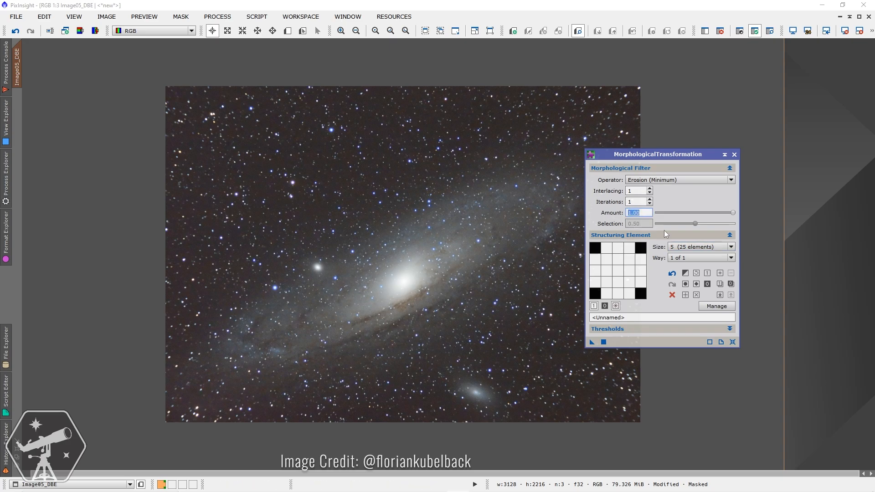
type("0.5")
left_click(631, 202)
left_click_drag(593, 342, 476, 329)
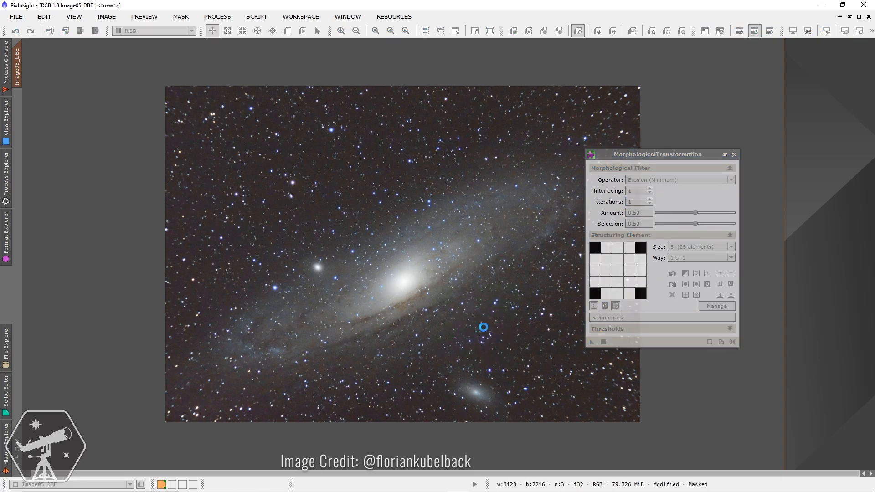
scroll(477, 290, "up", 2)
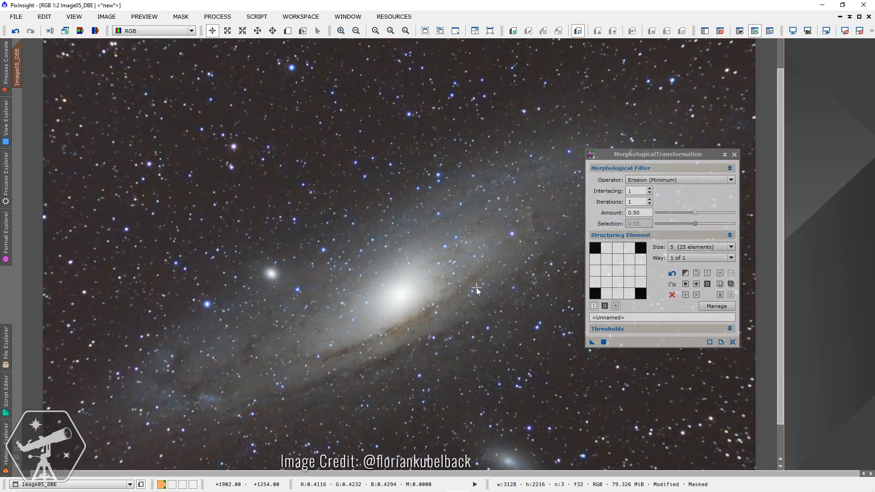
scroll(478, 289, "down", 2)
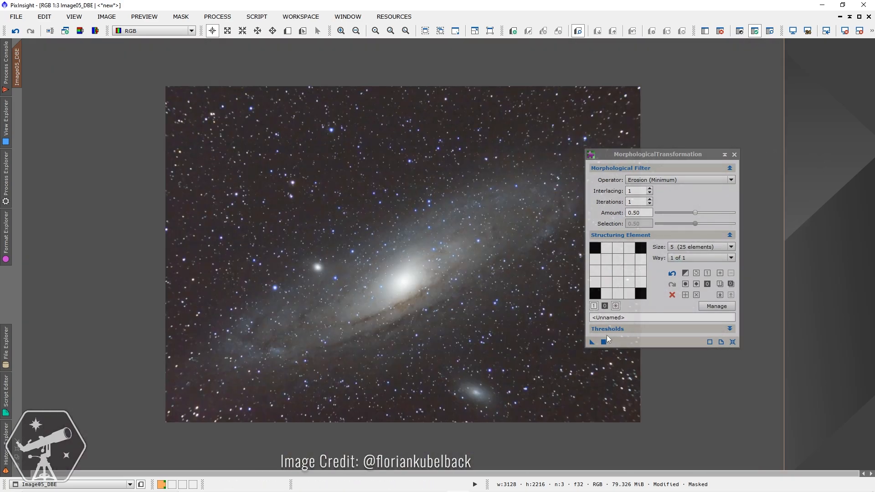
- Apply the Erosion (Minimum) transformation to the masked Image05_DBE once more and compare the stars before and after it
left_click_drag(591, 343, 493, 337)
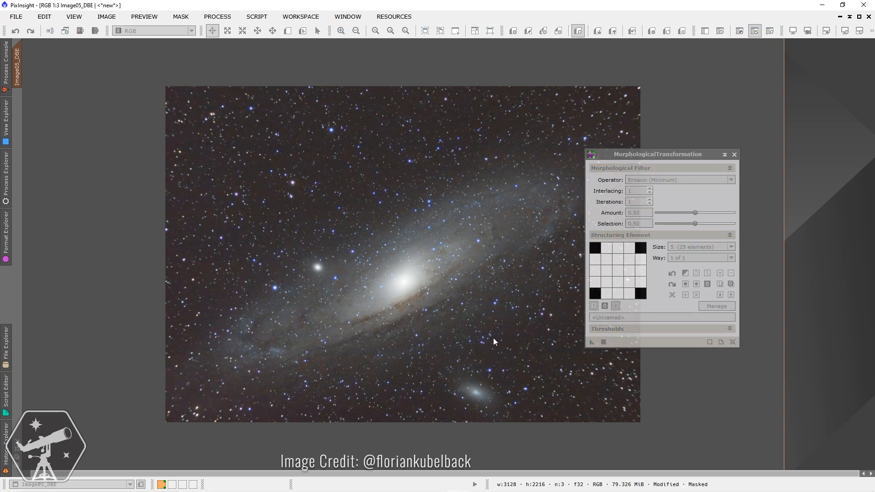
key("ctrl+z")
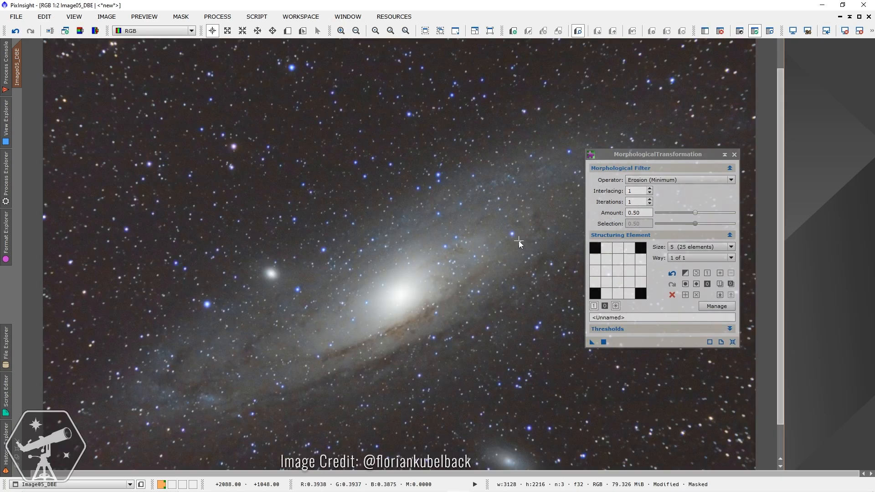
key("ctrl+y")
scroll(499, 235, "up", 2)
scroll(499, 235, "down", 2)
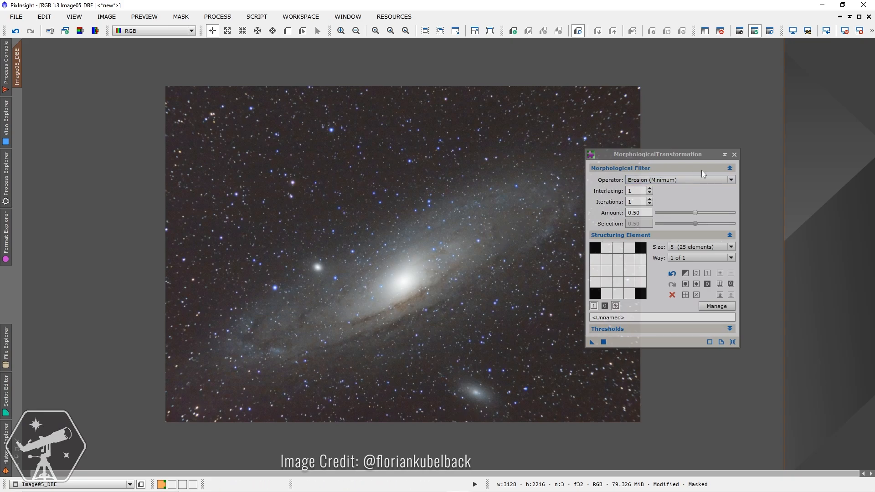
- Close MorphologicalTransformation and remove the star mask from Image05_DBE
left_click(734, 155)
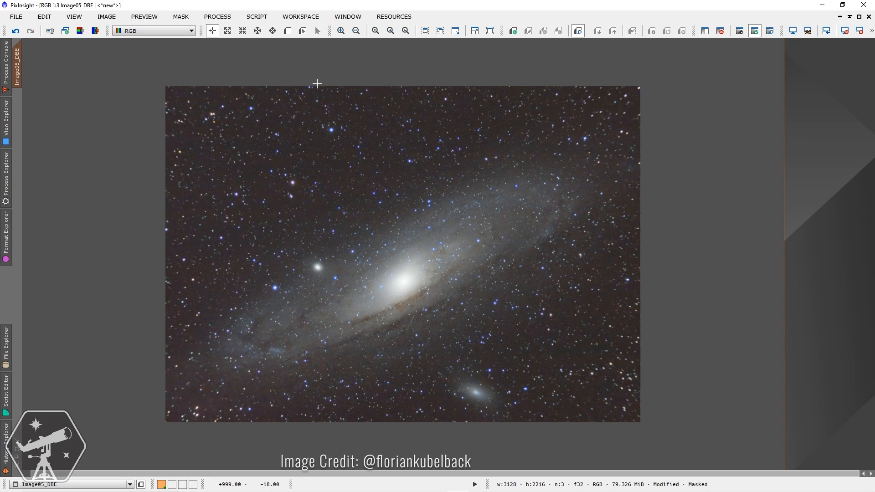
left_click(180, 16)
left_click(193, 43)
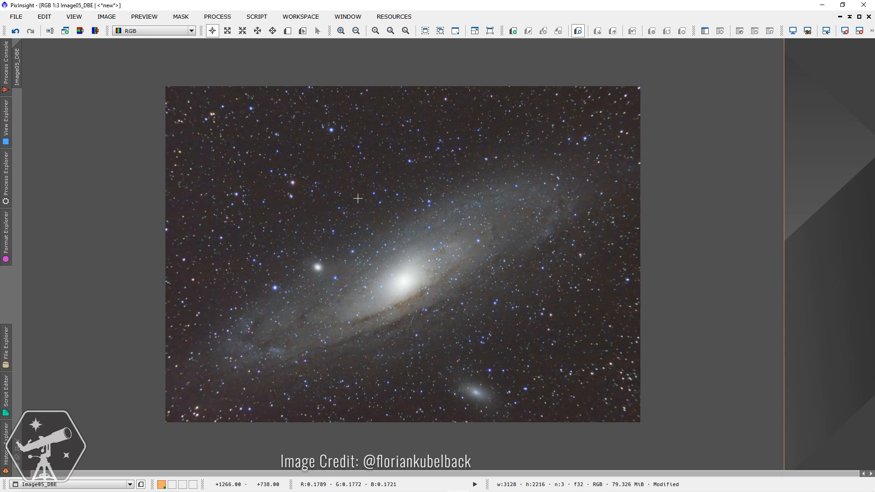
- Shape a contrast S-curve for RGB/K in CurvesTransformation with real-time preview, placing points at about 0.318/0.266 and 0.592/0.571 (input/output)
left_click(217, 17)
mouse_move(286, 13)
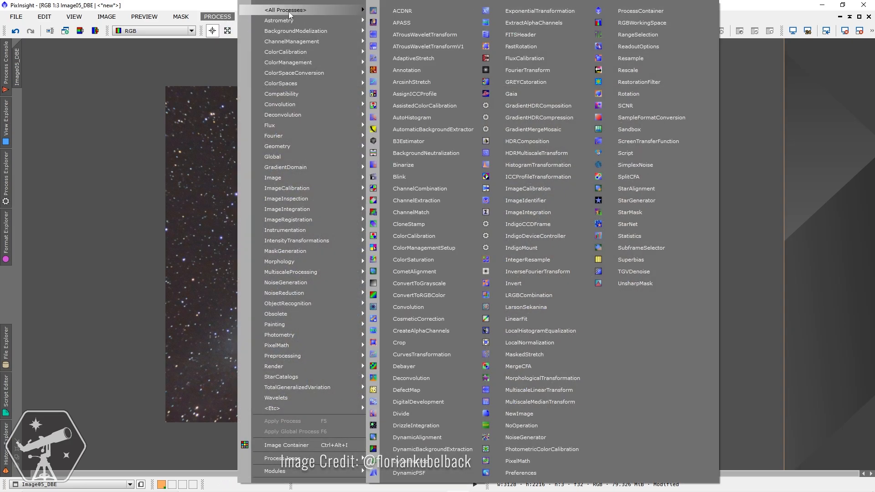
left_click(446, 358)
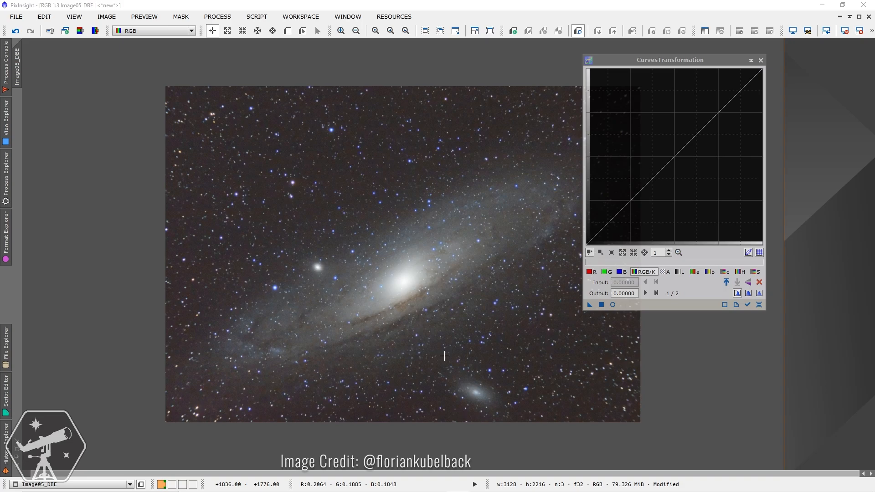
left_click(613, 305)
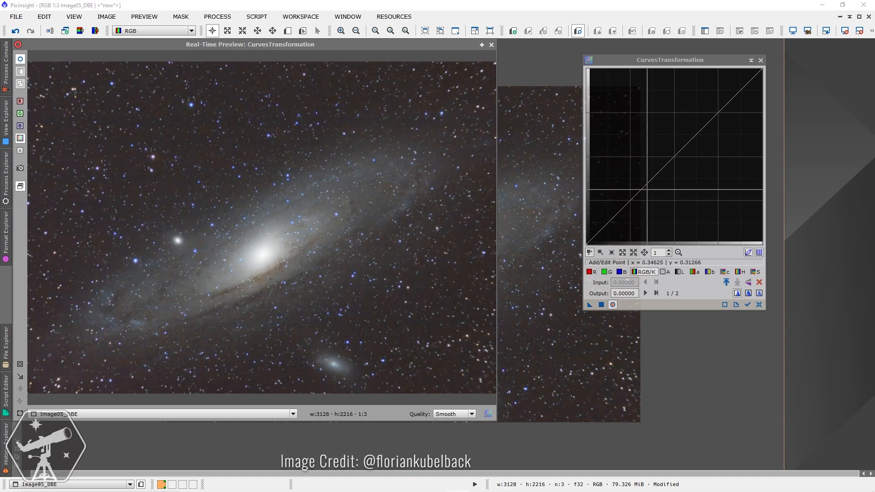
left_click_drag(640, 190, 642, 198)
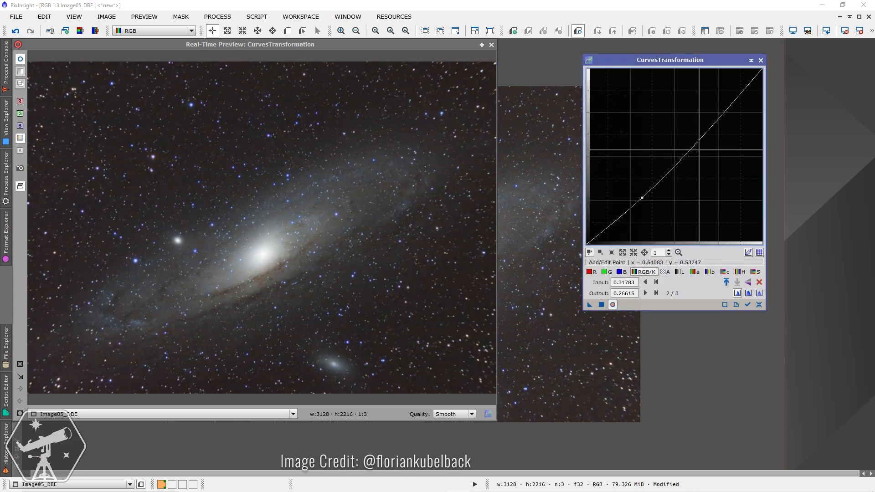
left_click(696, 147)
left_click_drag(695, 147, 690, 144)
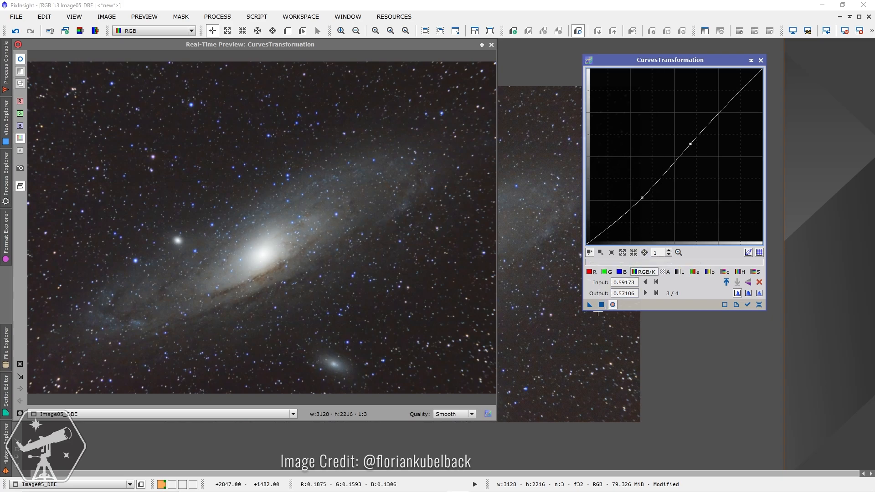
- Apply the RGB/K contrast curve to Image05_DBE, close the preview and CurvesTransformation, and check the finished image
left_click_drag(588, 305, 549, 343)
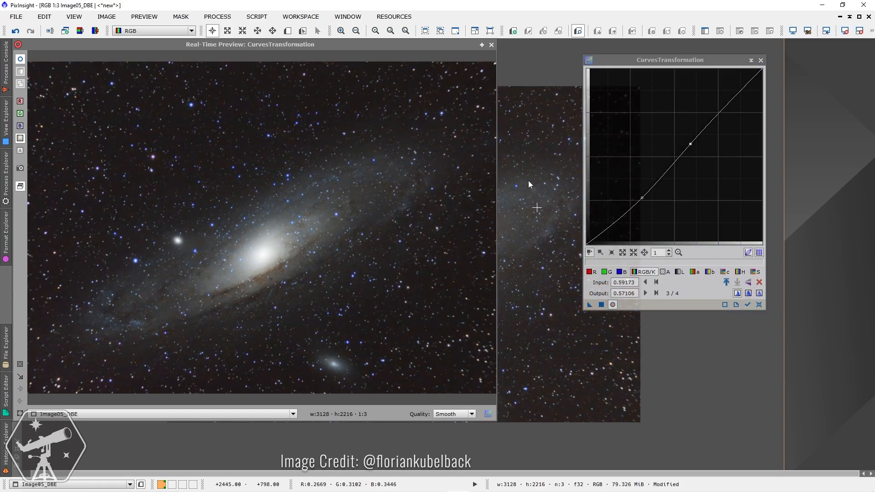
left_click(491, 44)
left_click(761, 60)
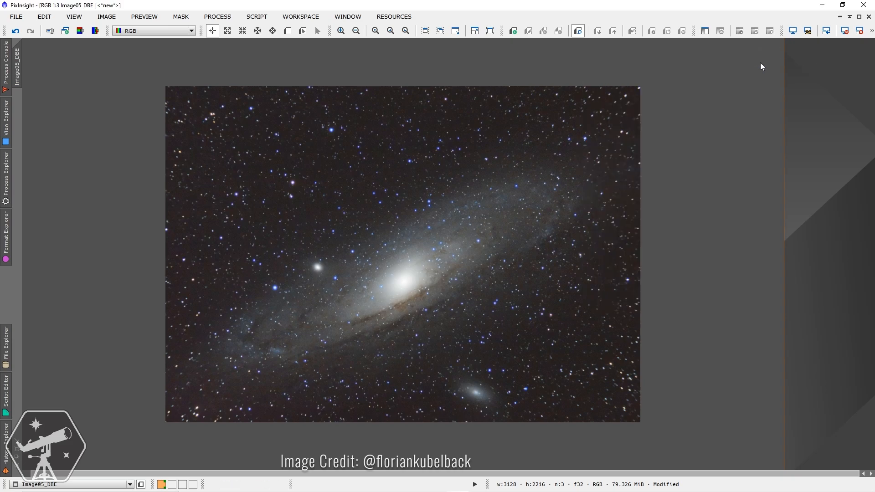
scroll(582, 221, "up", 1)
scroll(581, 220, "down", 1)
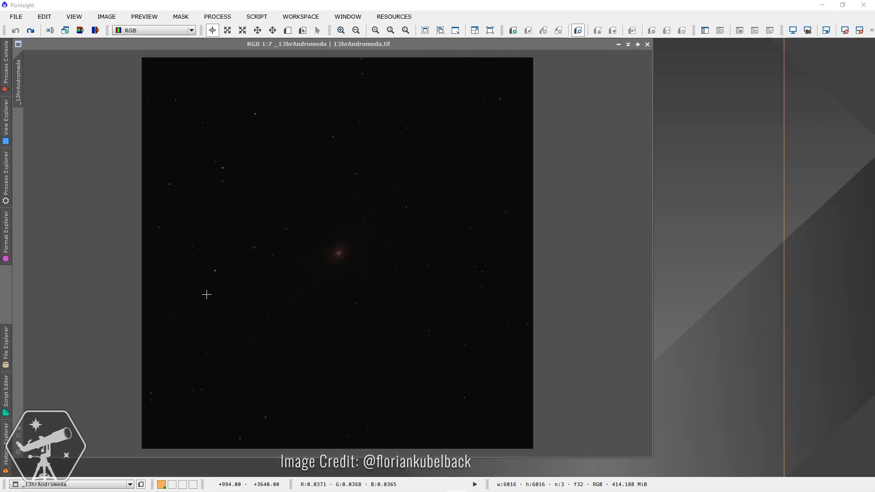
- Auto-stretch the display of _13hrAndromeda and inspect its core, dust lanes and surrounding stars up close
left_click(128, 285)
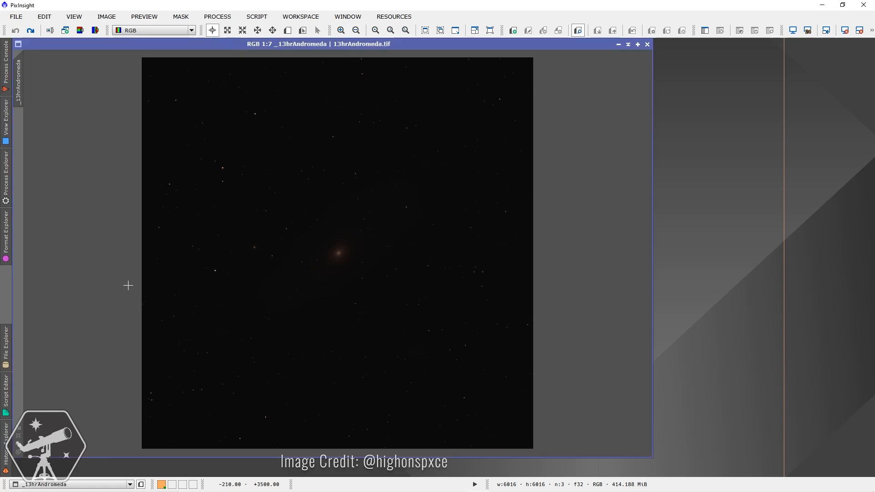
key("ctrl+a")
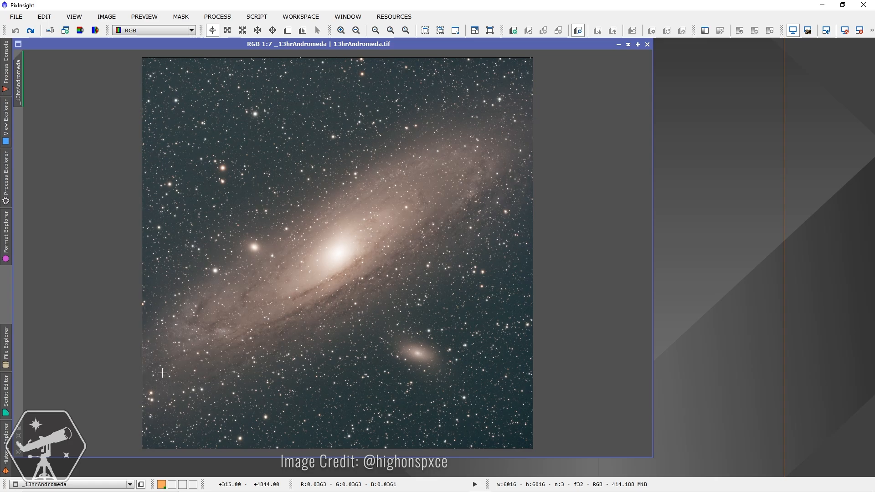
scroll(152, 373, "up", 3)
scroll(152, 372, "up", 2)
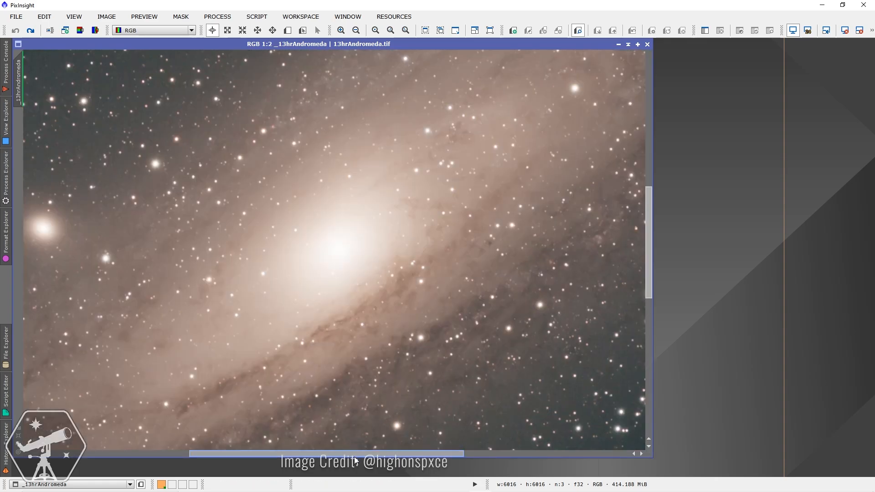
left_click_drag(344, 454, 257, 453)
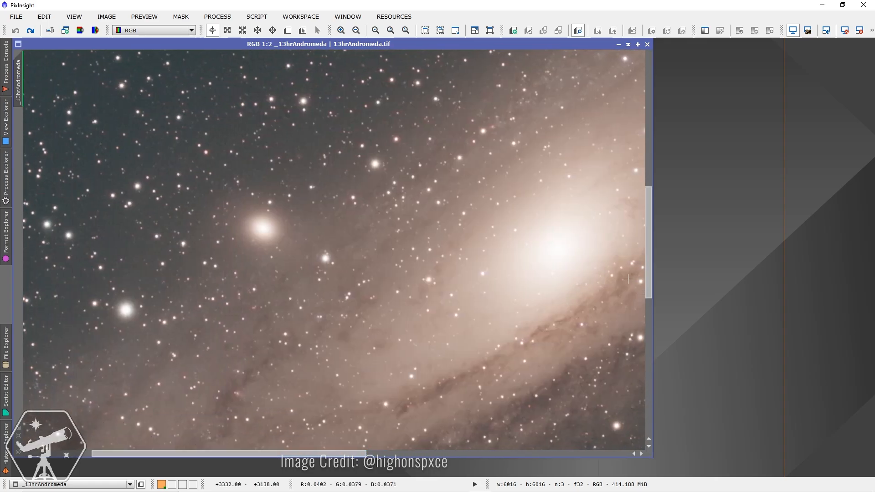
left_click_drag(648, 283, 647, 332)
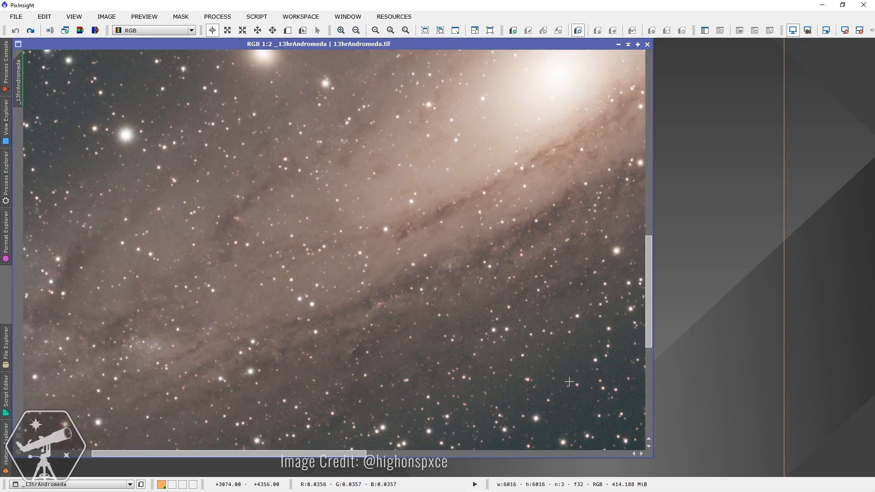
scroll(567, 381, "down", 5)
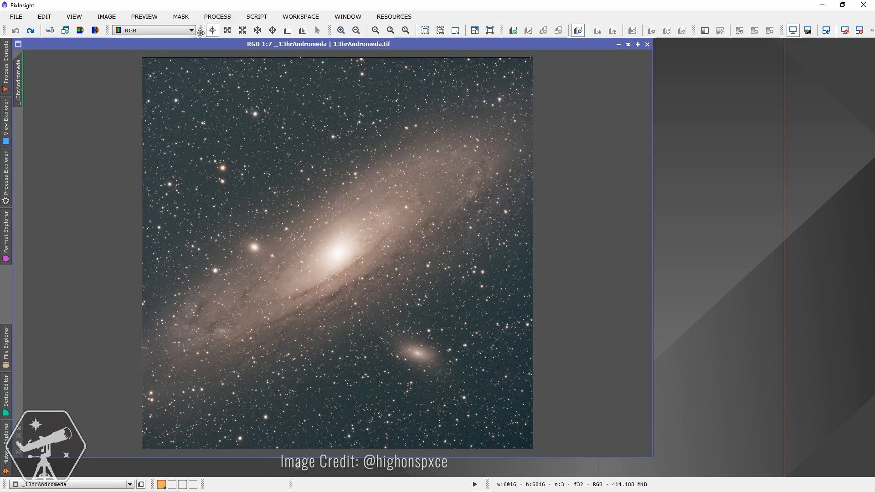
- Crop the uneven edges off _13hrAndromeda with DynamicCrop to 5880 × 5950 pixels and close the tool
left_click(217, 16)
mouse_move(283, 11)
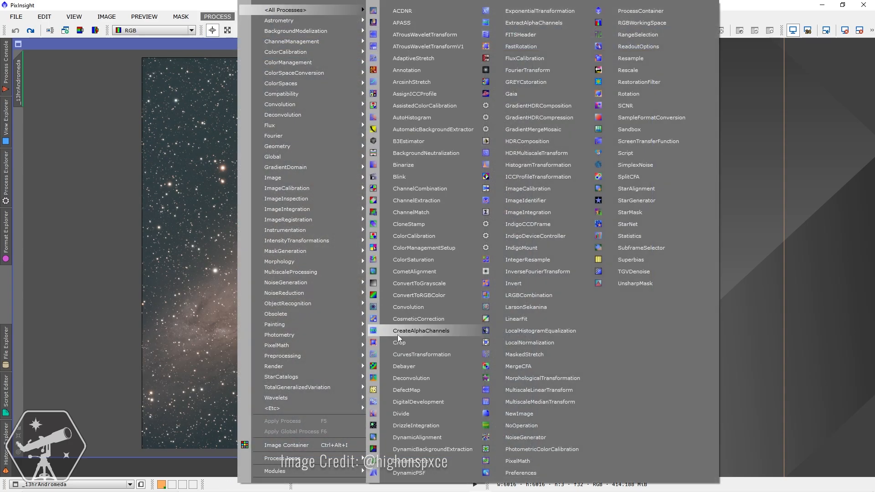
left_click(416, 462)
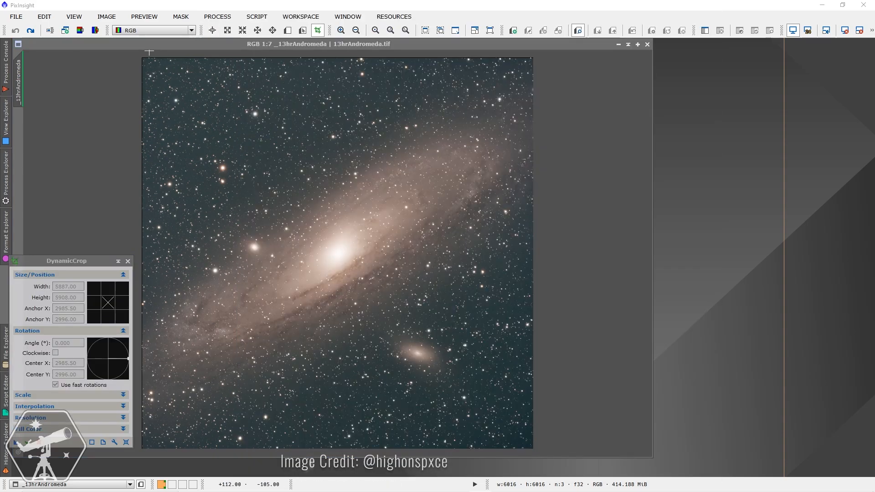
left_click_drag(144, 60, 526, 447)
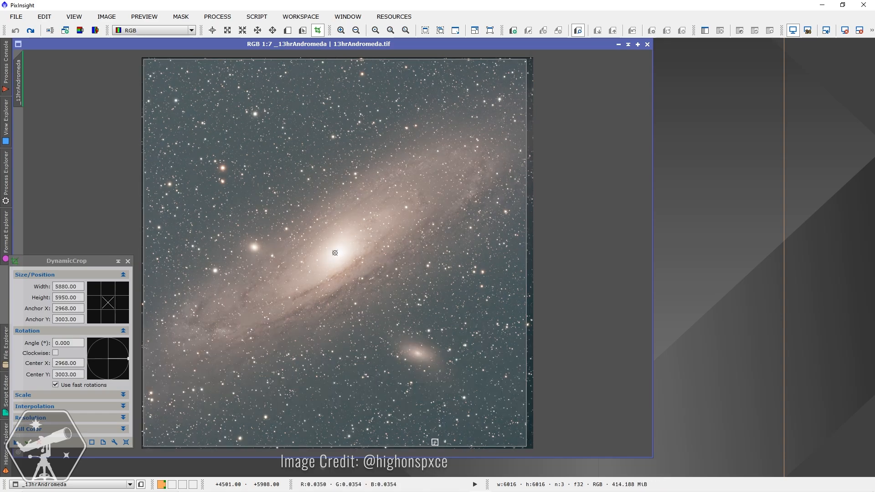
left_click(28, 442)
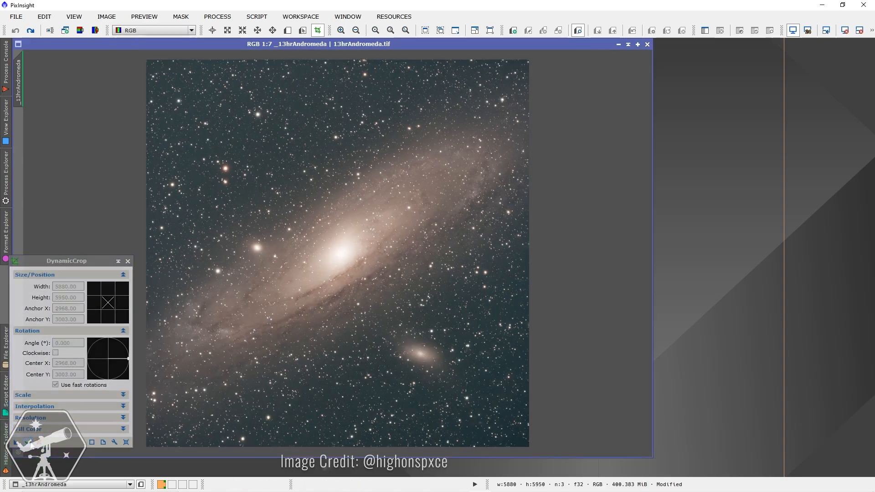
left_click(128, 261)
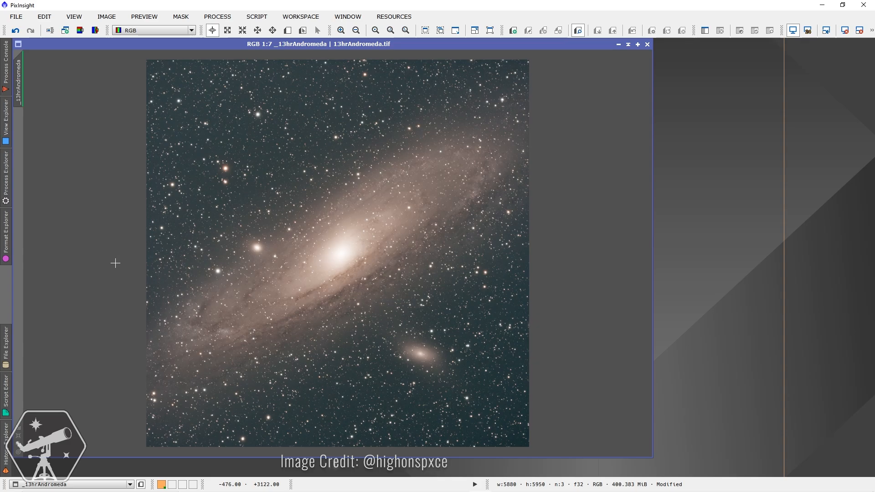
- Split _13hrAndromeda into separate R, G and B images and set _13hrAndromeda_G as the LinearFit reference image
left_click(93, 30)
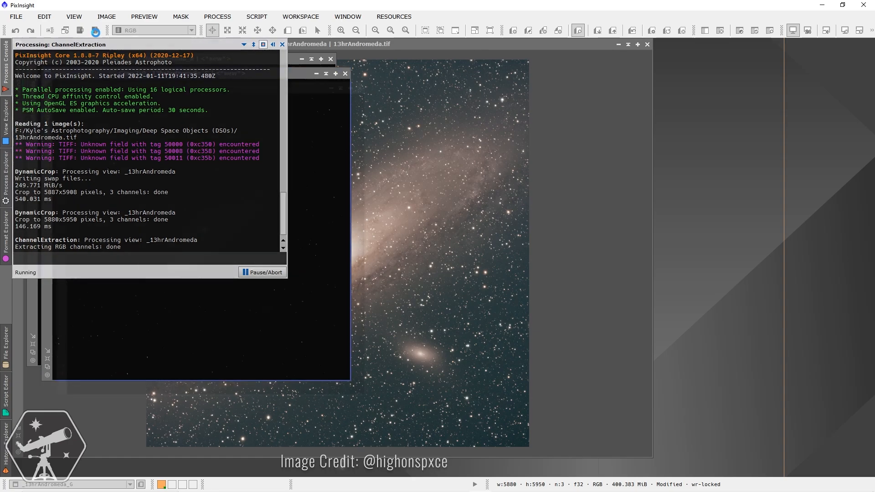
left_click(219, 18)
mouse_move(357, 10)
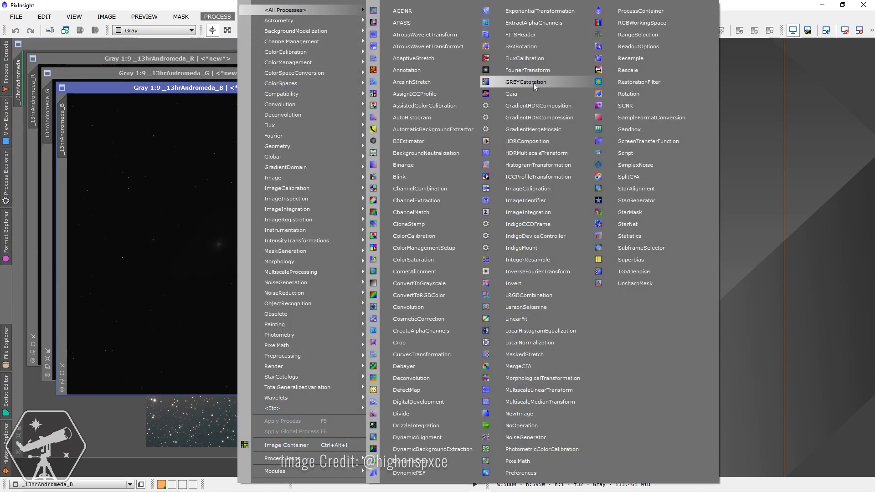
left_click(516, 319)
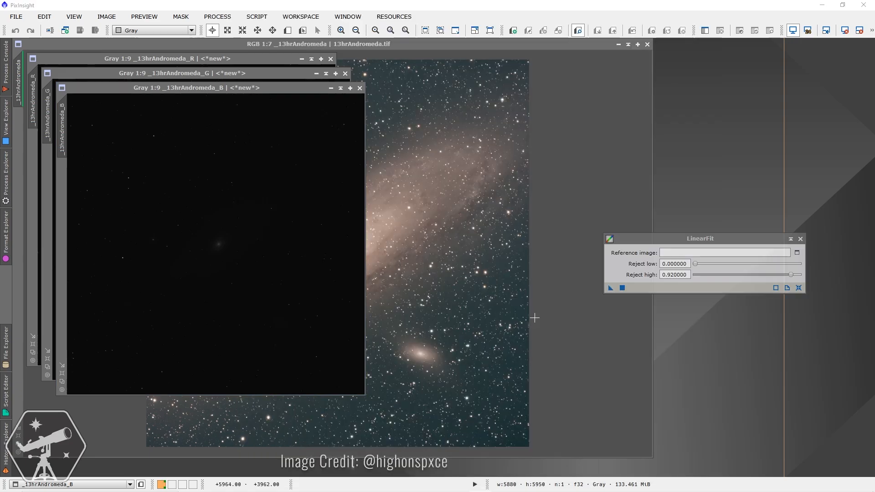
left_click(797, 253)
left_click(456, 234)
left_click(455, 265)
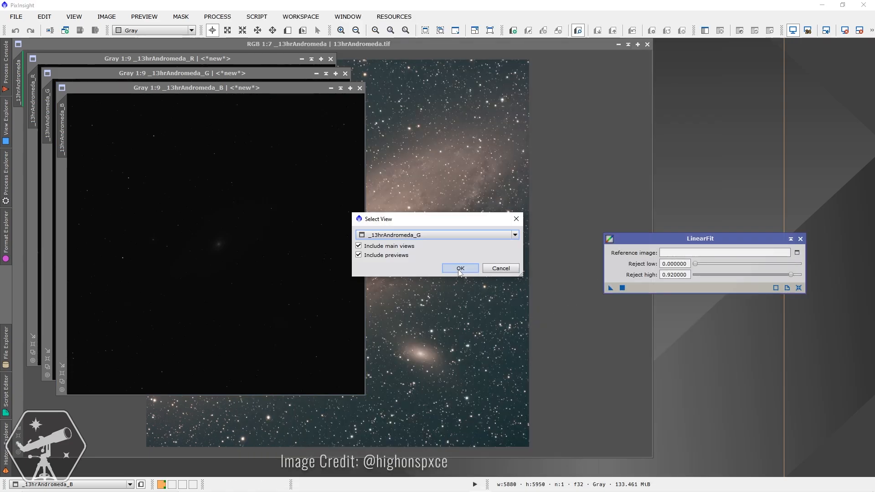
left_click(456, 267)
- Apply LinearFit to the _13hrAndromeda_B and _13hrAndromeda_R channel images, then close the process
left_click_drag(611, 287, 285, 275)
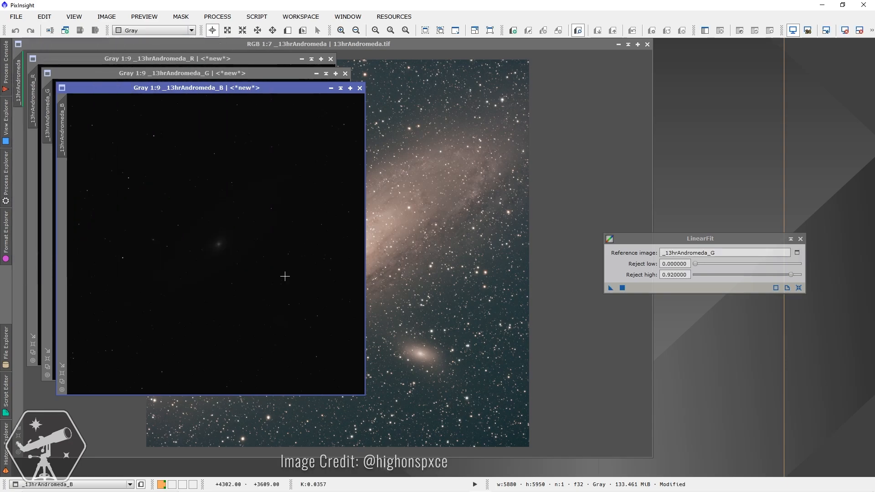
left_click(196, 60)
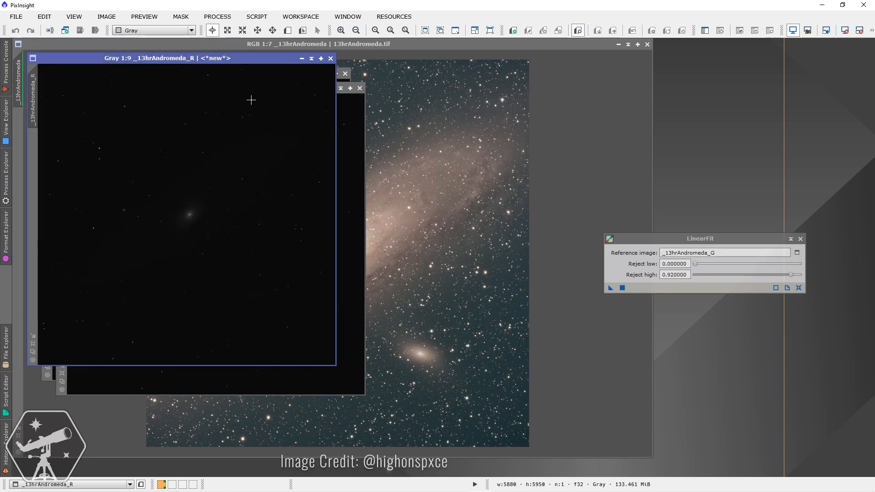
left_click(611, 289)
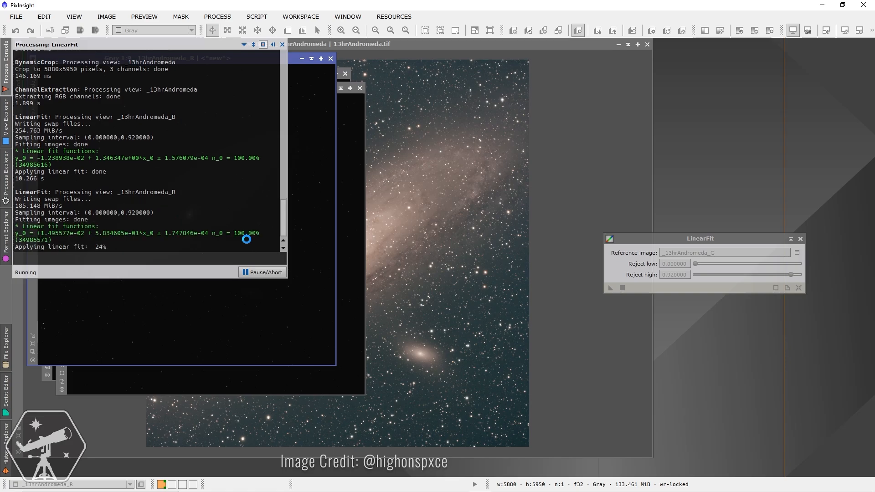
left_click(800, 239)
- Recombine _13hrAndromeda_R, _13hrAndromeda_G and _13hrAndromeda_B into a new RGB image with ChannelCombination, and close the process
left_click(217, 16)
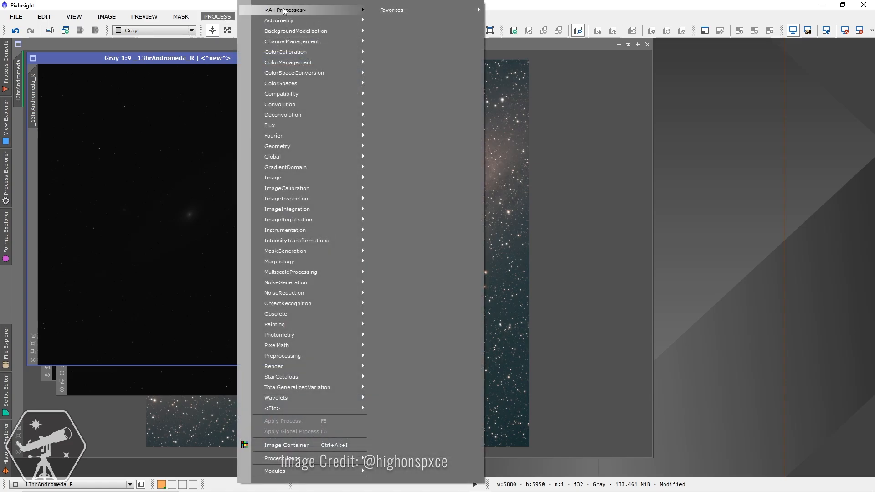
mouse_move(292, 10)
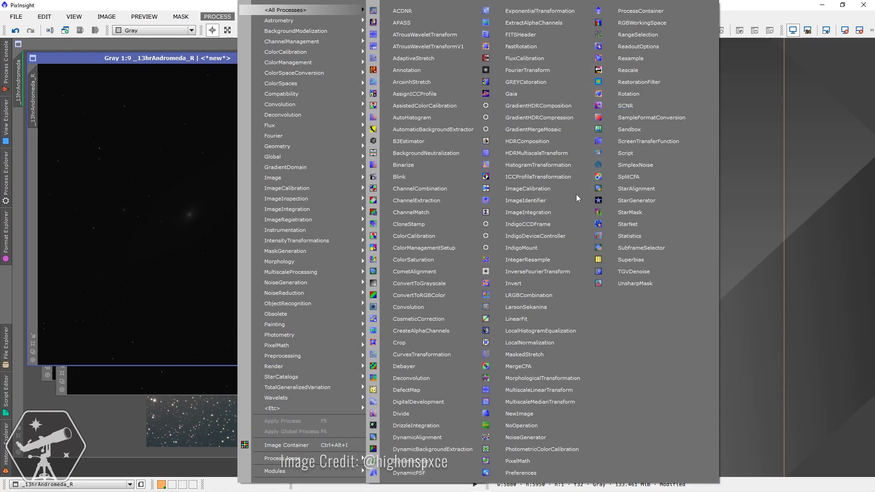
left_click(455, 189)
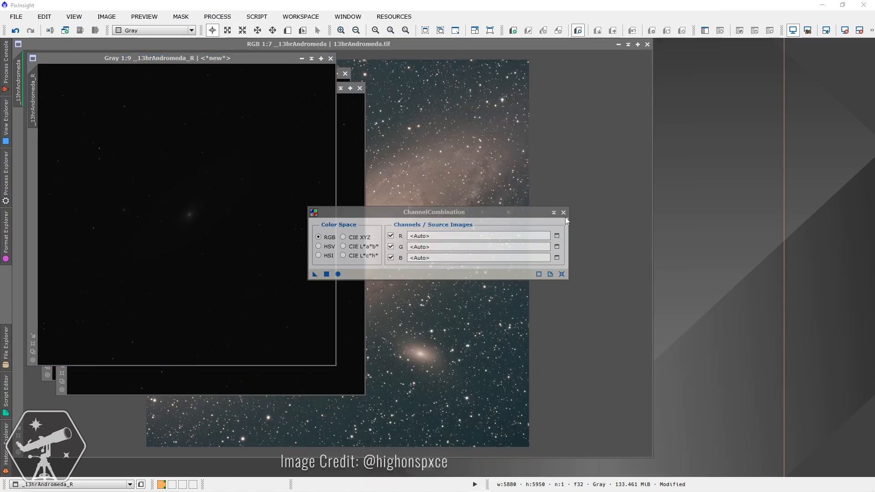
left_click(557, 236)
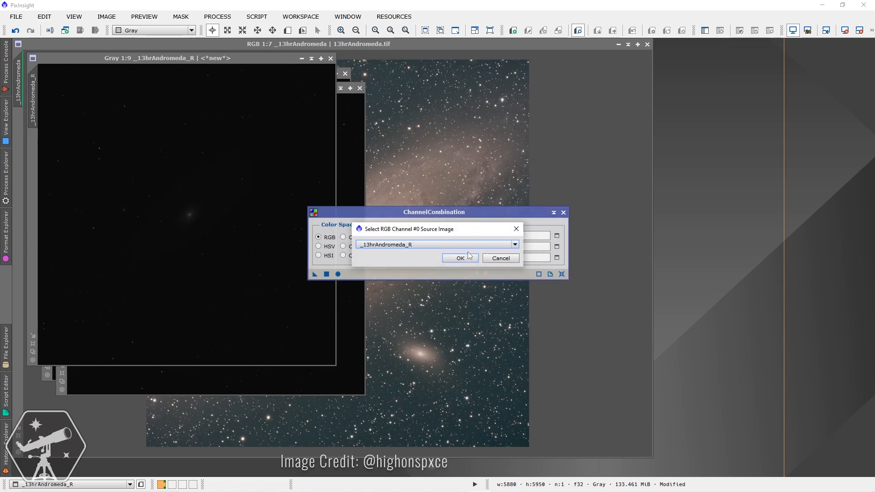
left_click(462, 256)
left_click(556, 246)
left_click(459, 257)
left_click(556, 258)
left_click(470, 257)
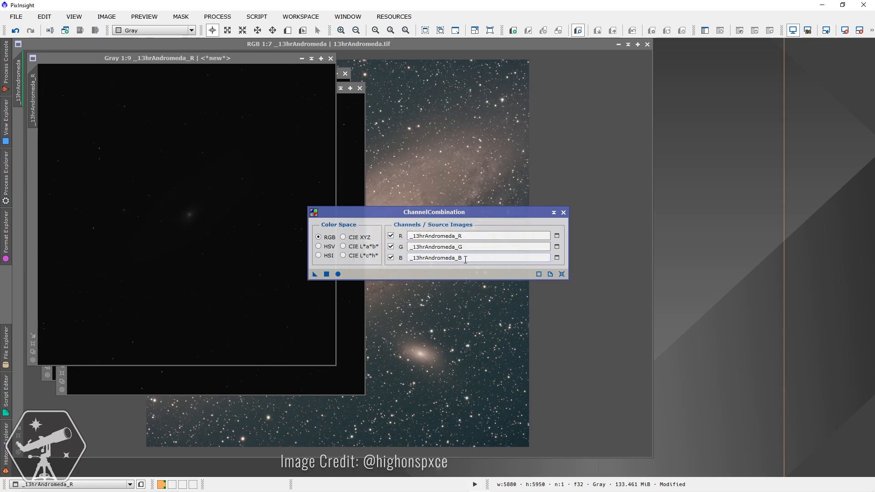
left_click(338, 274)
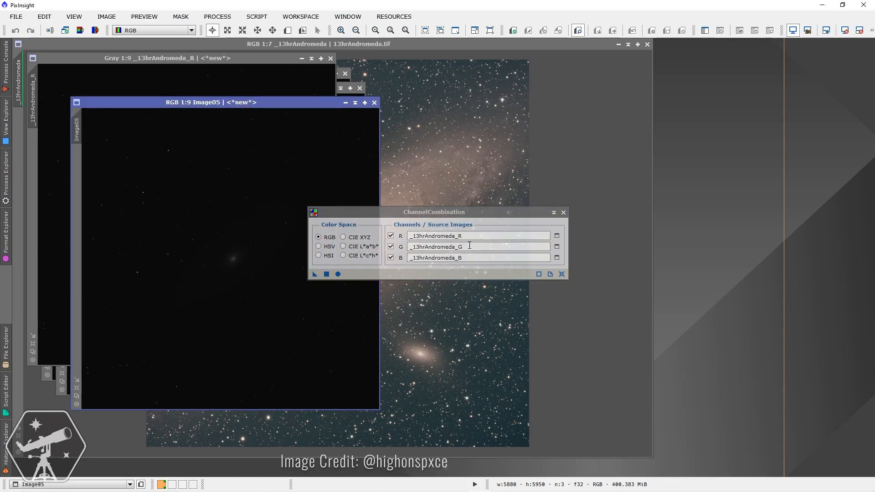
left_click(563, 212)
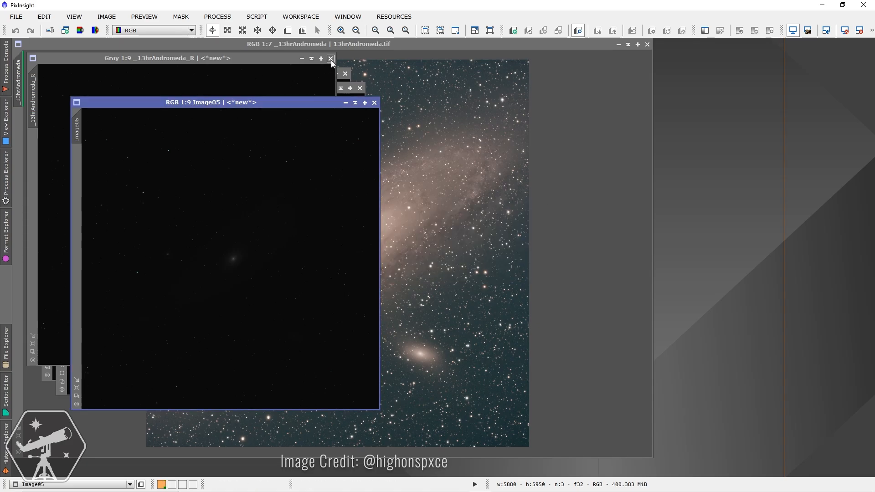
- Close the separate R, B and G channel images of _13hrAndromeda without saving them
left_click(330, 58)
left_click(418, 272)
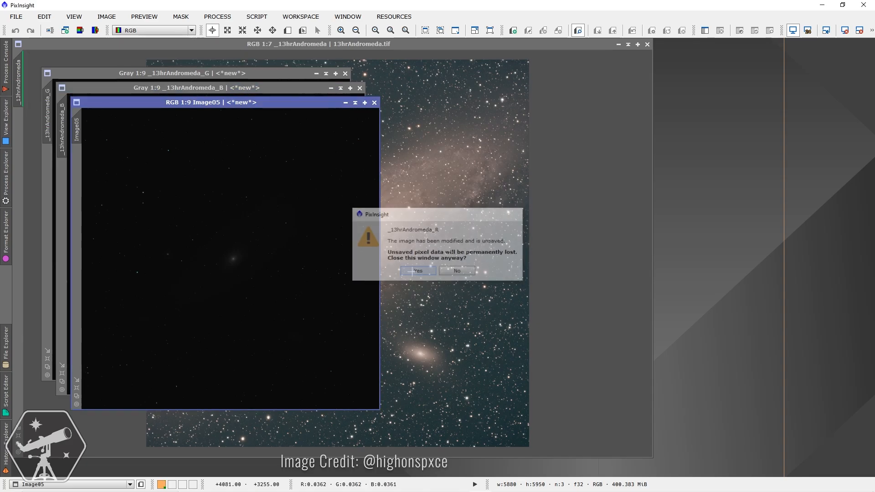
left_click(358, 88)
left_click(417, 271)
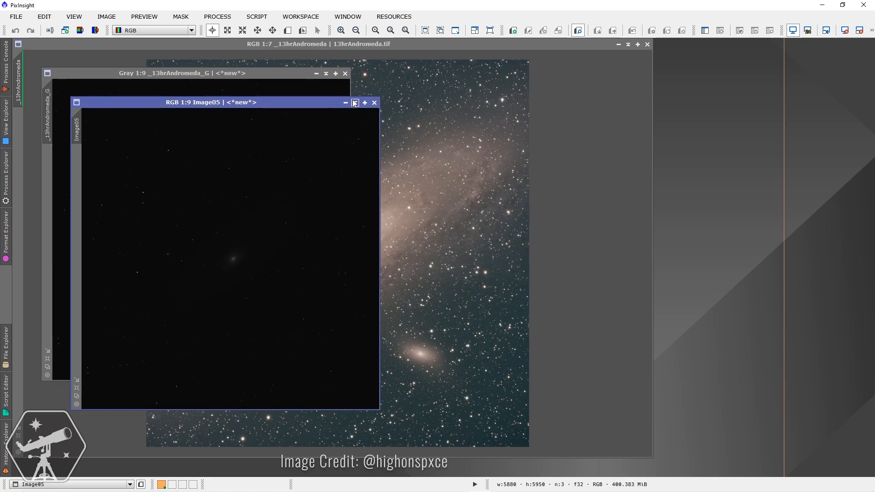
left_click(345, 73)
- Maximize the recombined RGB image and auto-stretch its display
left_click_drag(319, 104, 431, 127)
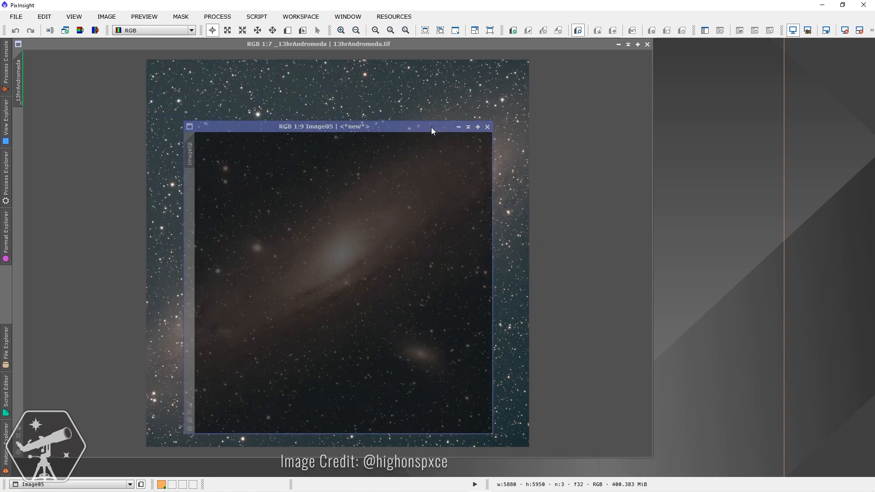
left_click(478, 127)
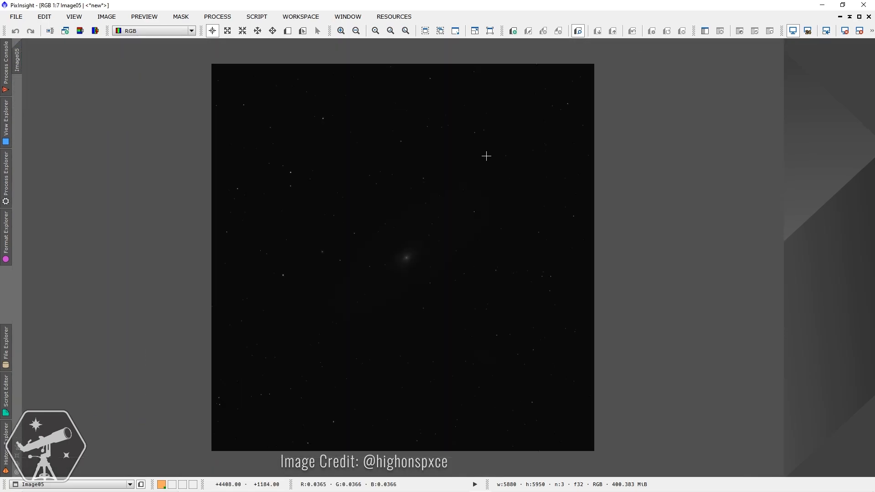
key("ctrl+a")
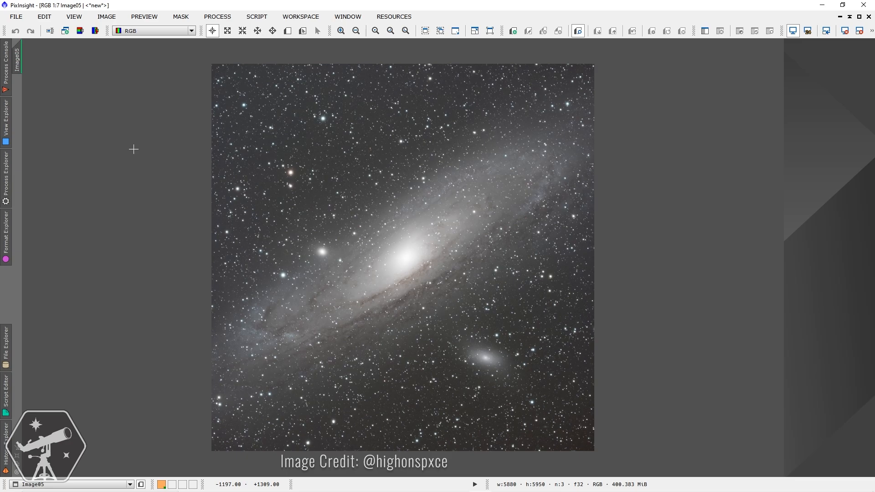
- Start DynamicBackgroundExtraction on the recombined image with reset parameters and set the default sample radius to 150
left_click(217, 17)
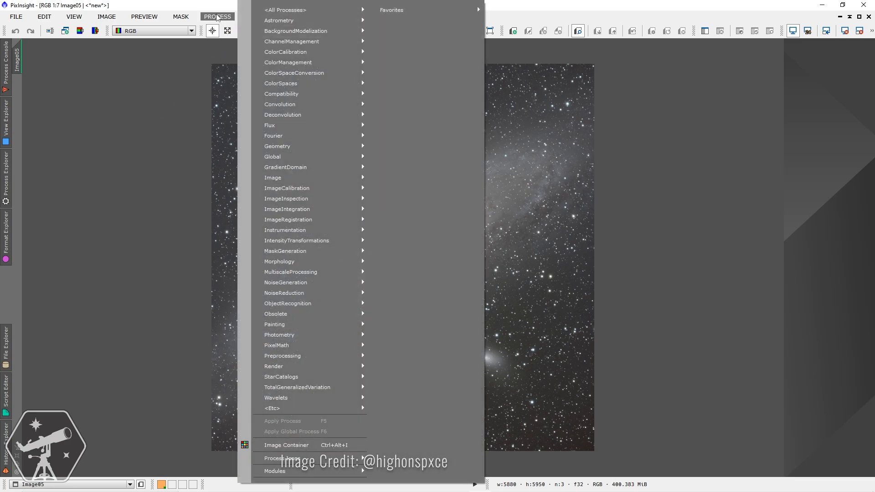
mouse_move(285, 30)
left_click(413, 43)
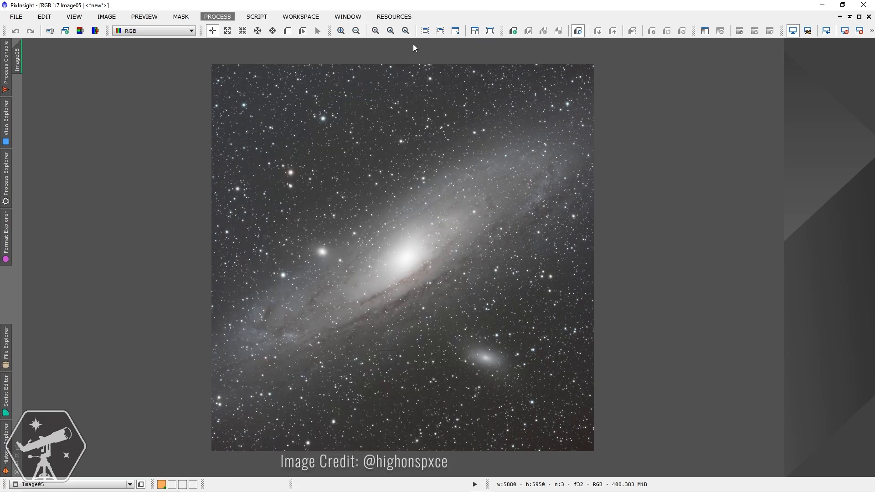
left_click(838, 355)
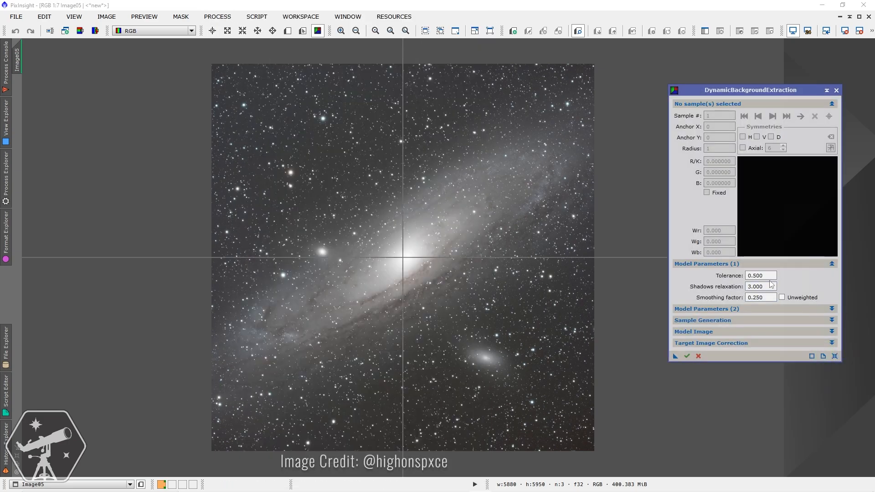
left_click(832, 321)
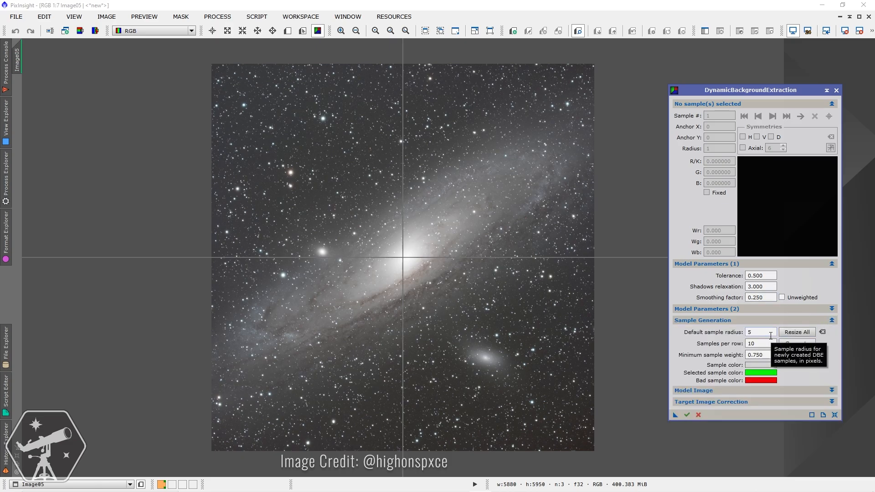
double_click(770, 336)
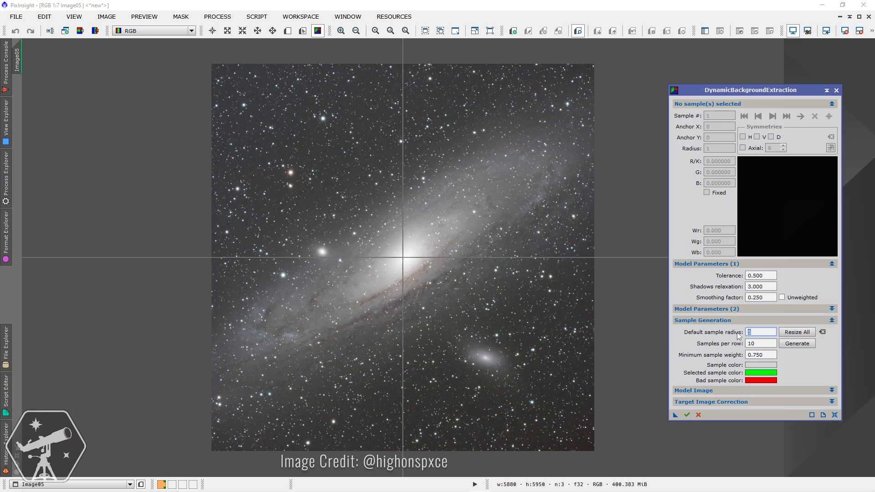
type("14")
key("BackSpace")
type("50")
key("Tab")
- Place a column of eleven background samples down the image's left edge, from the upper corner to just below mid-height
left_click(216, 69)
left_click(216, 90)
left_click(216, 113)
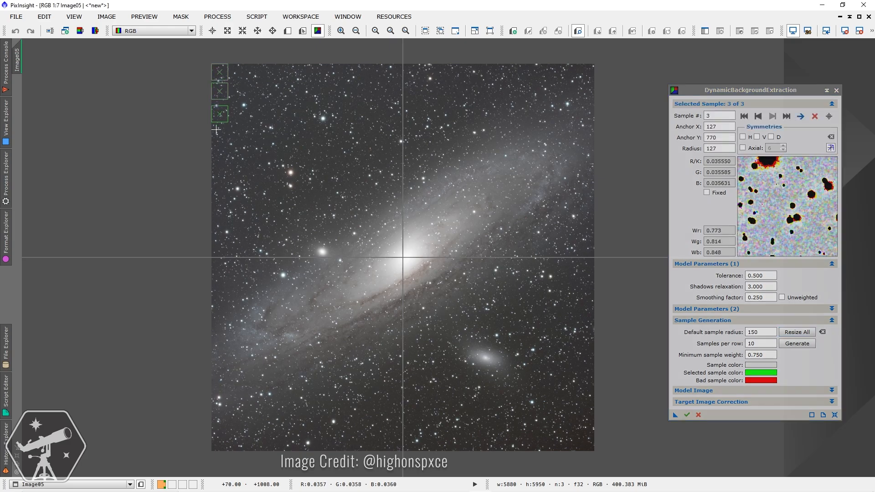
left_click(215, 133)
left_click(215, 154)
left_click(216, 177)
left_click(215, 197)
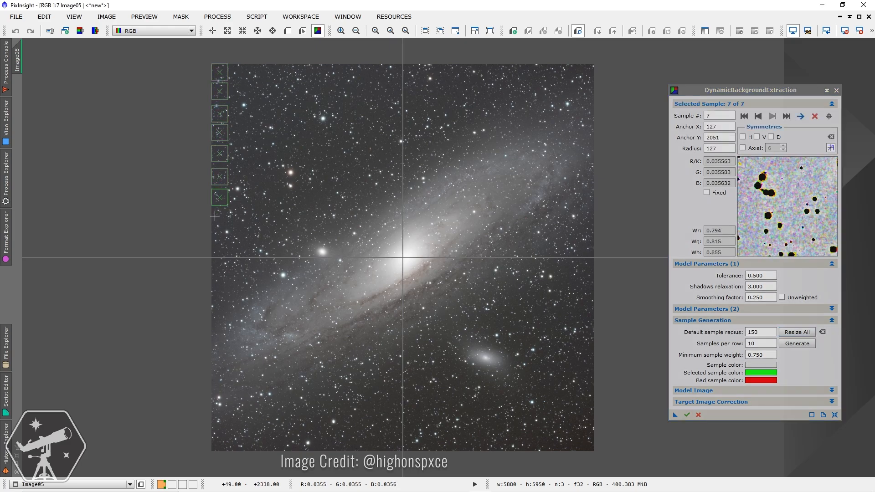
left_click(215, 221)
left_click(213, 248)
left_click(215, 275)
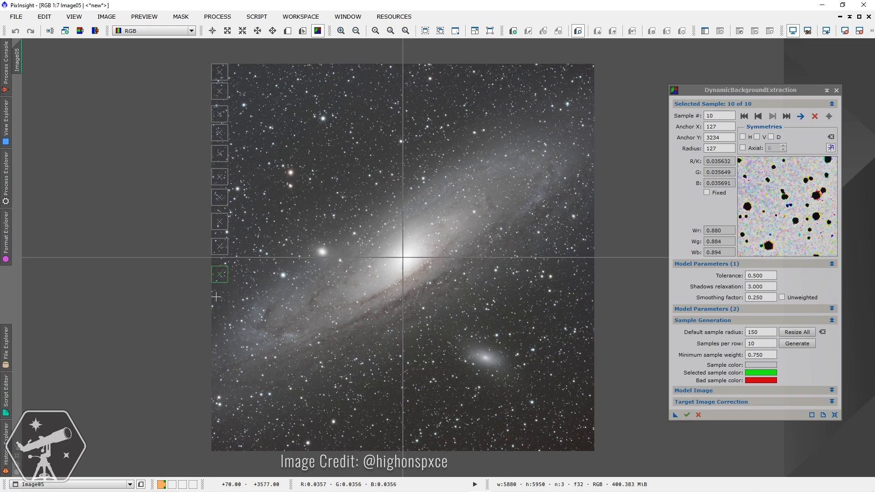
left_click(215, 296)
- Place a row of background samples along the image's bottom edge, starting at the lower-left corner
left_click(219, 448)
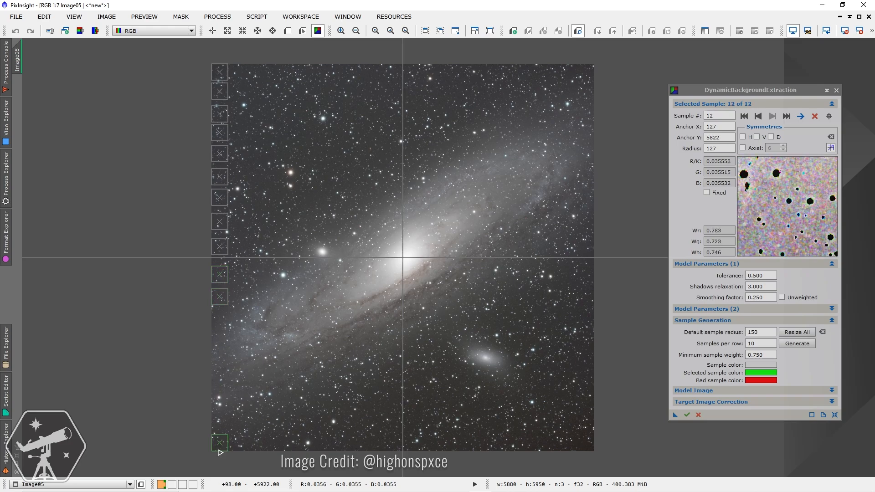
left_click(245, 448)
left_click(281, 448)
left_click(309, 448)
left_click(341, 448)
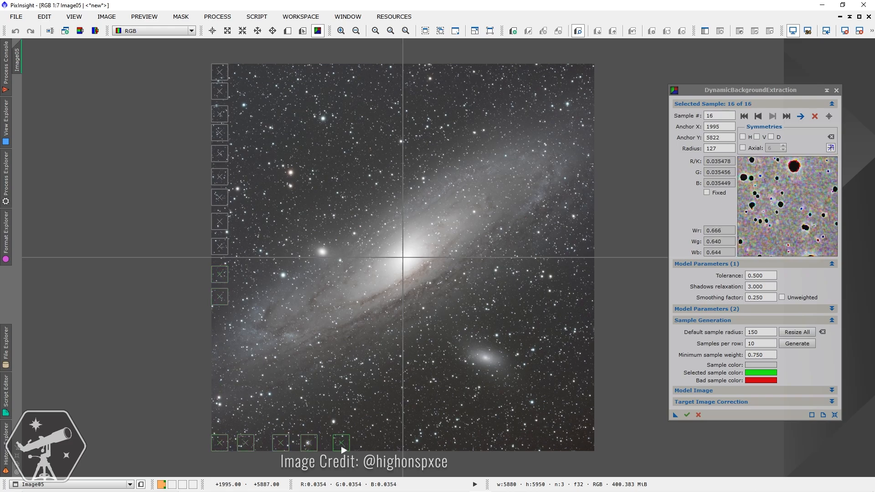
- Add ten background samples in a row along the rest of the image's bottom edge, up to the bottom-right corner
left_click(362, 444)
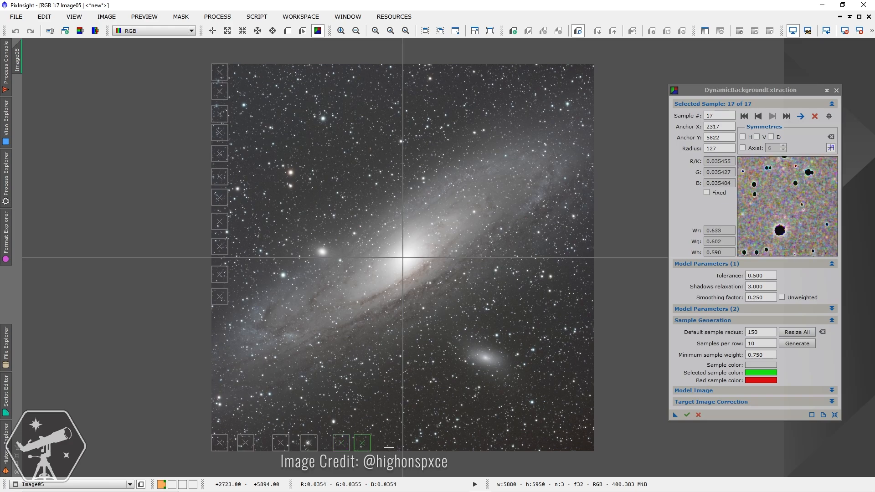
left_click(389, 444)
left_click(418, 443)
left_click(444, 443)
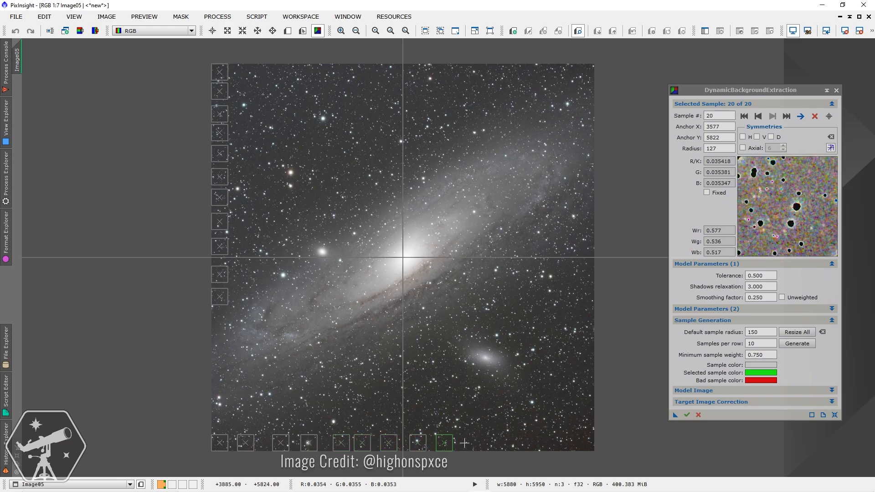
left_click(464, 443)
left_click(488, 443)
left_click(517, 444)
left_click(542, 443)
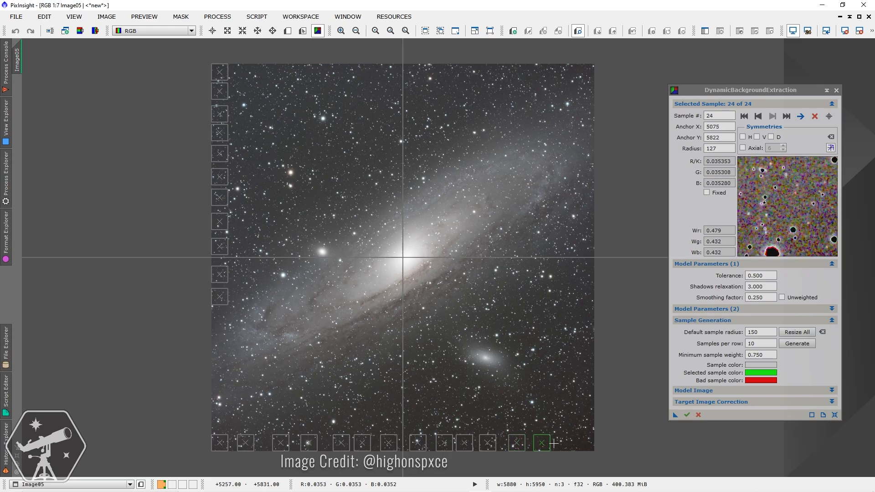
left_click(565, 442)
left_click(581, 443)
- Place nine background samples up the image's right edge, stopping below the galaxy's outer arm
left_click(586, 422)
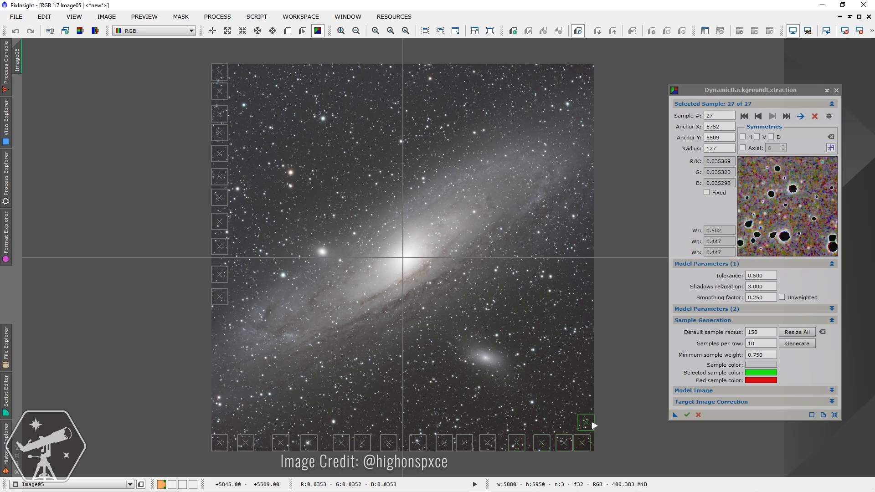
left_click(586, 399)
left_click(586, 375)
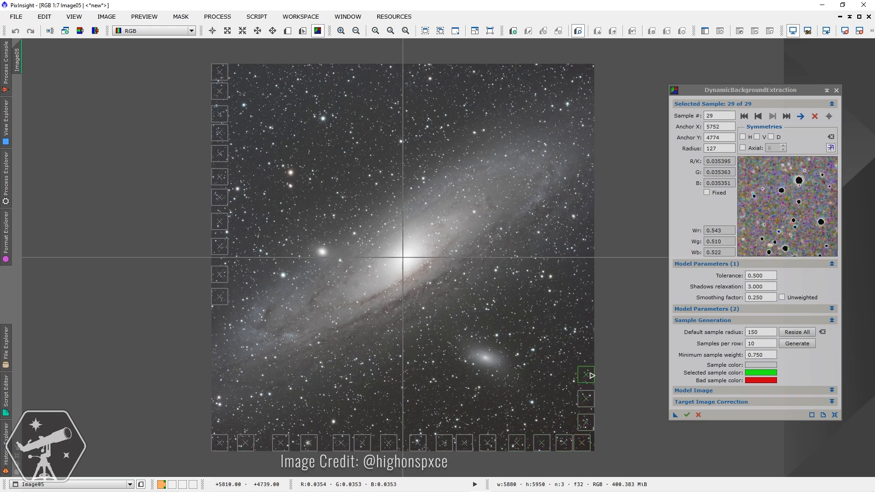
left_click(594, 341)
left_click(588, 316)
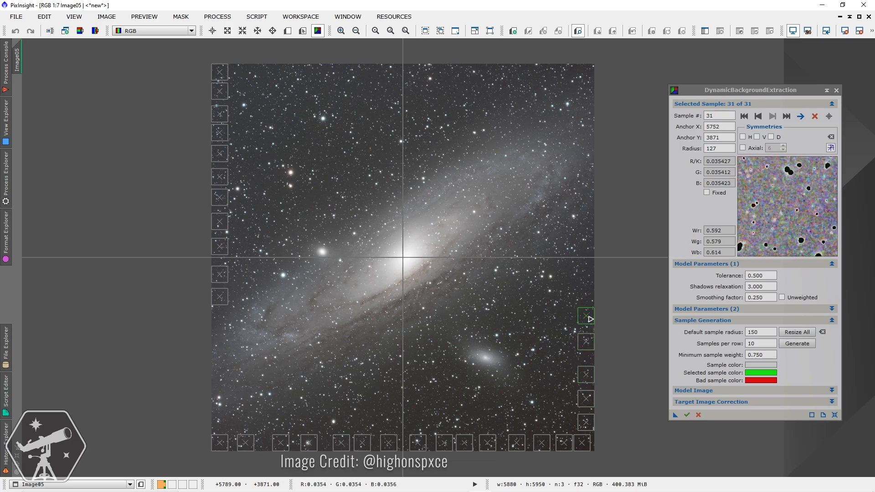
left_click(585, 288)
left_click(588, 263)
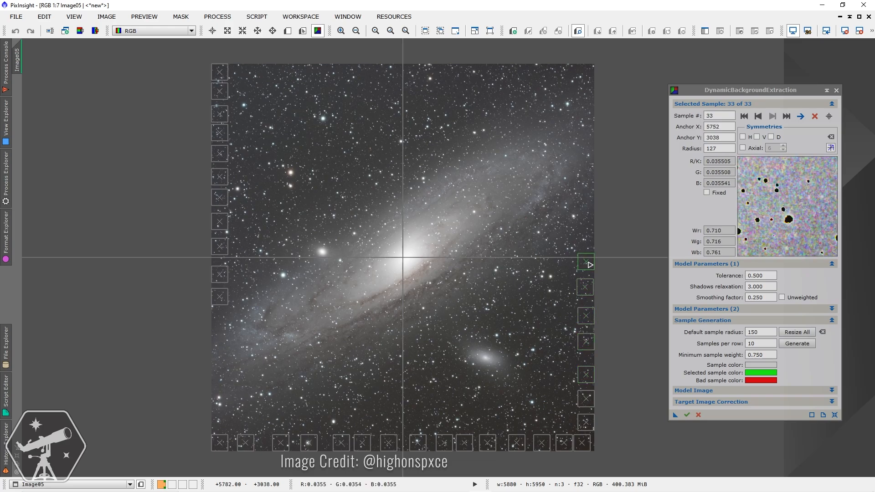
left_click(585, 239)
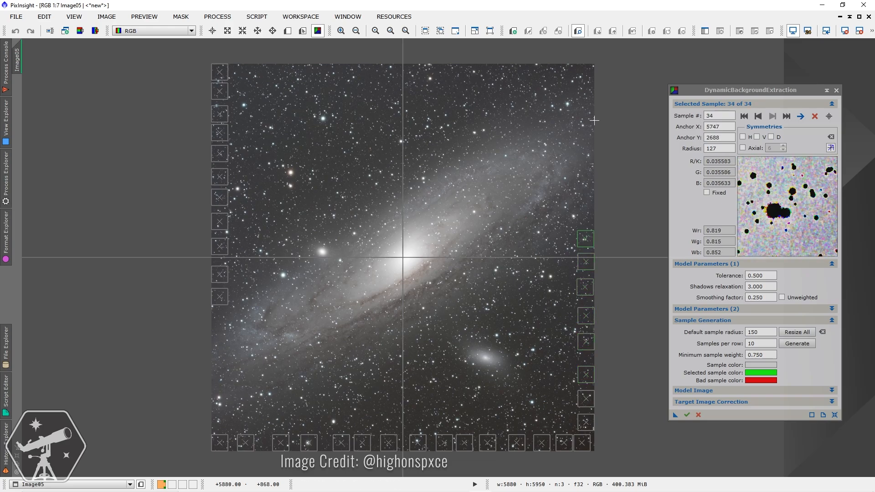
left_click(586, 219)
- Place eleven background samples along the image's top edge, from near the right corner back to the existing left column
left_click(576, 66)
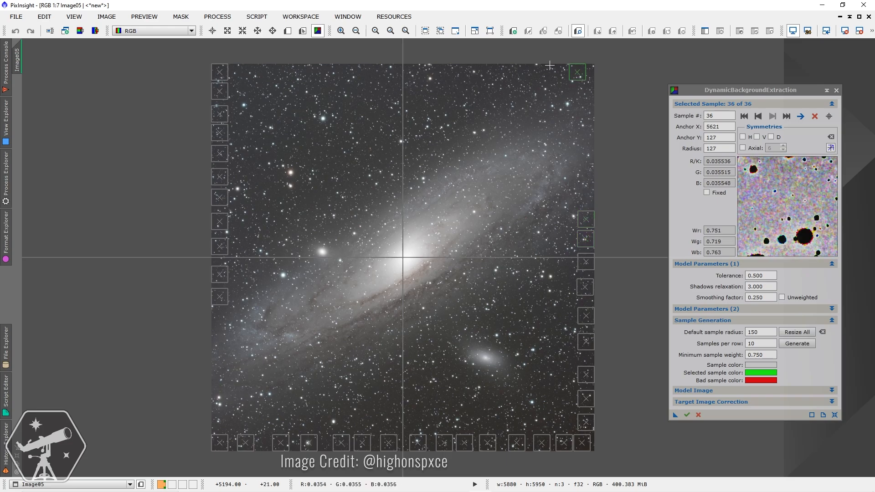
left_click(539, 67)
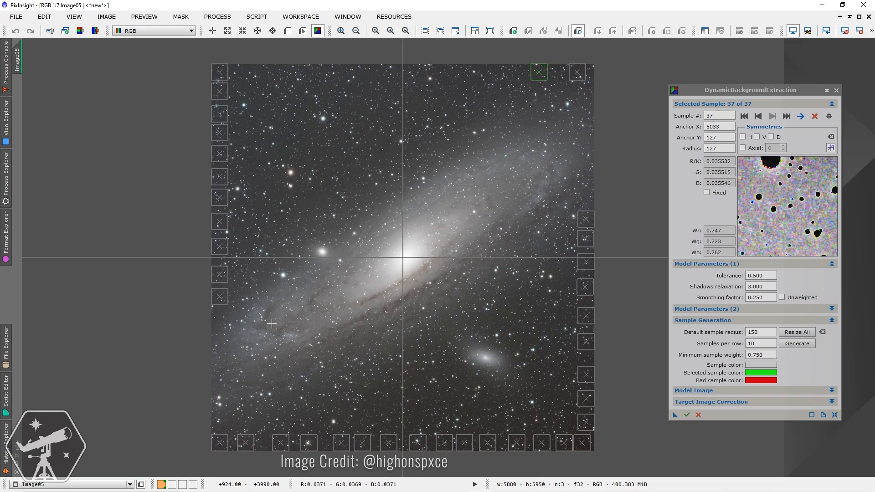
left_click(509, 66)
left_click(478, 67)
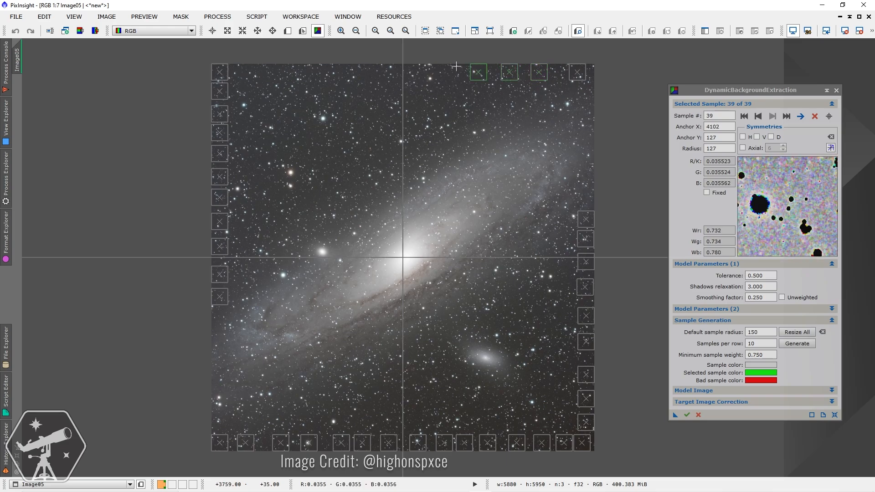
left_click(443, 67)
left_click(412, 67)
left_click(376, 66)
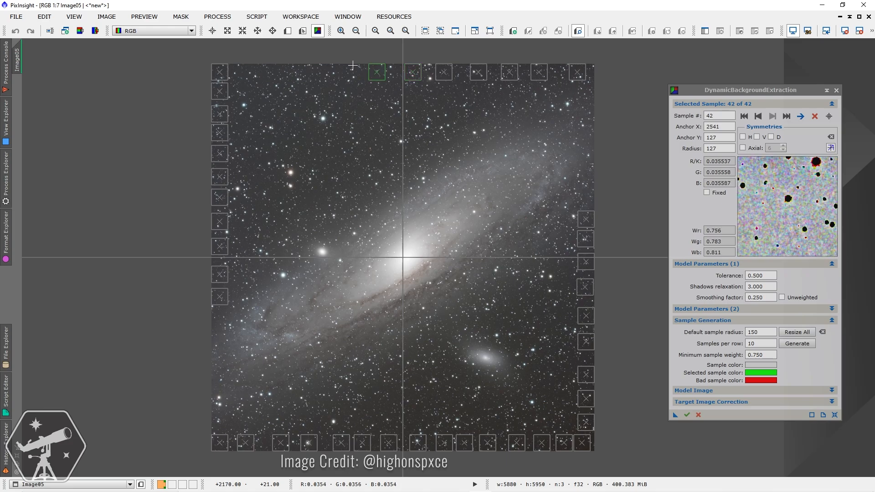
left_click(346, 67)
left_click(315, 67)
left_click(284, 69)
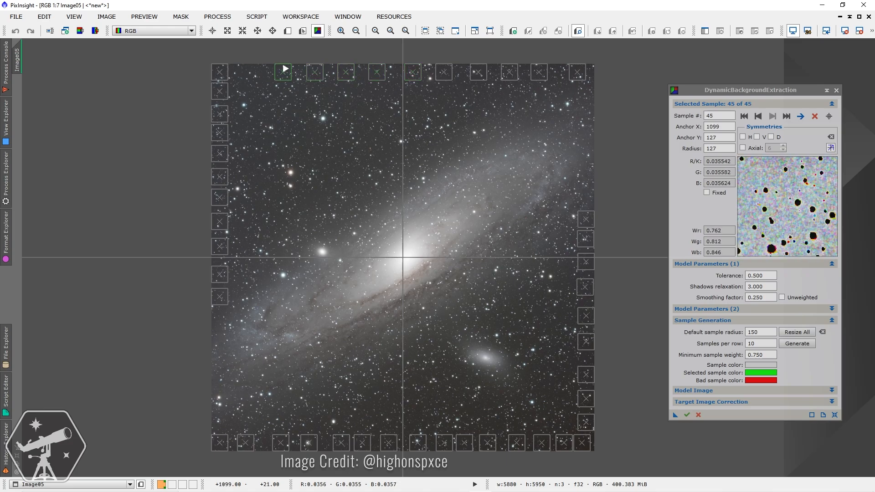
left_click(254, 66)
- Set the target image correction to Subtraction and apply DynamicBackgroundExtraction to the galaxy image
left_click(832, 401)
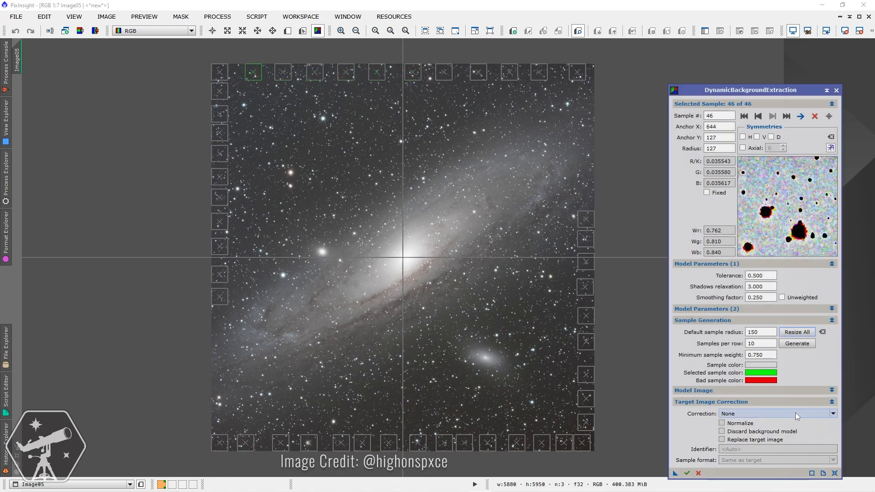
left_click(793, 411)
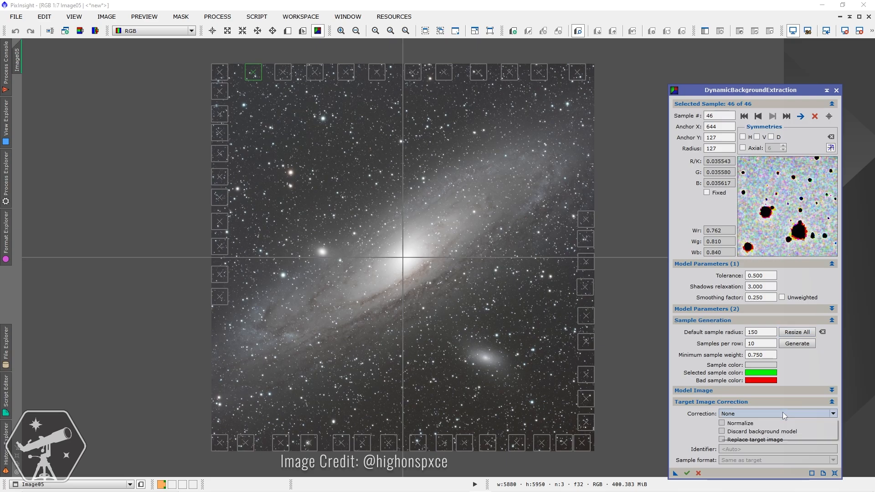
left_click(776, 428)
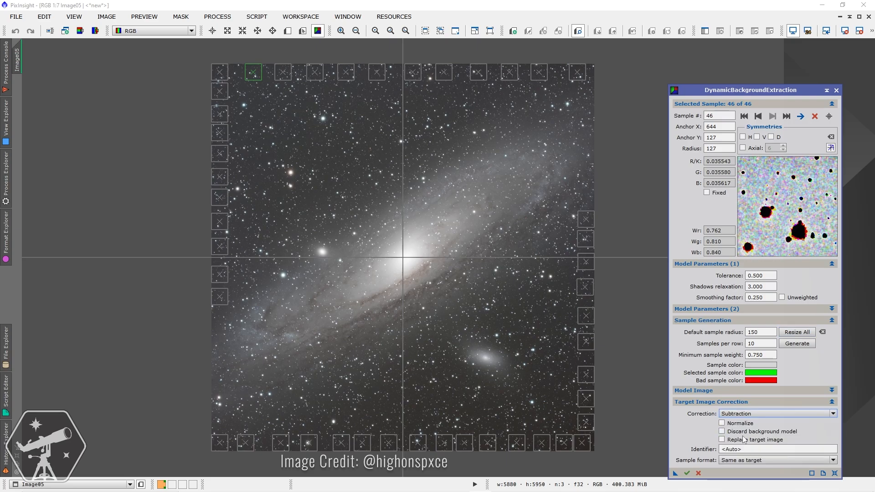
left_click_drag(676, 473, 555, 386)
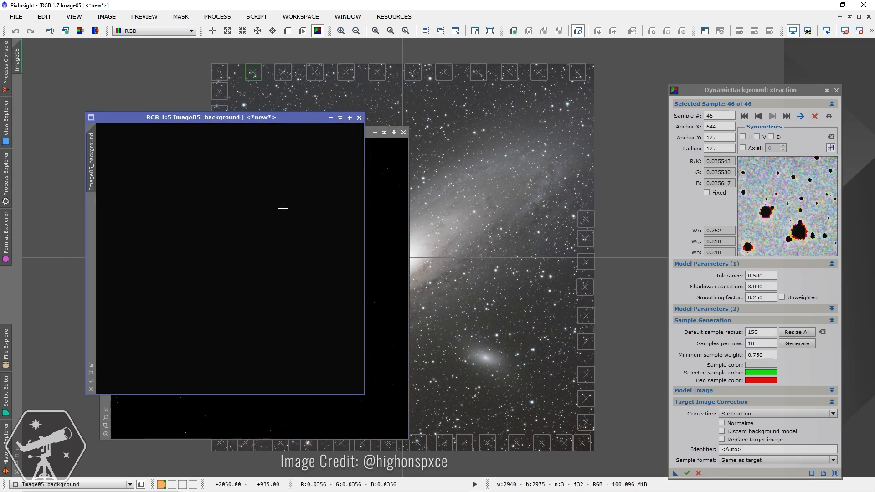
- Auto-stretch the extracted background model's display and close it, and auto-stretch the background-corrected image's display
key("ctrl+a")
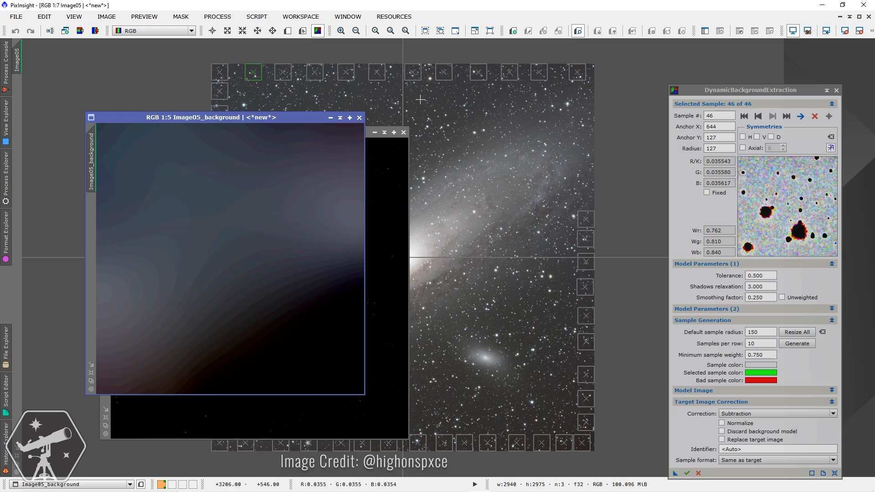
left_click(359, 117)
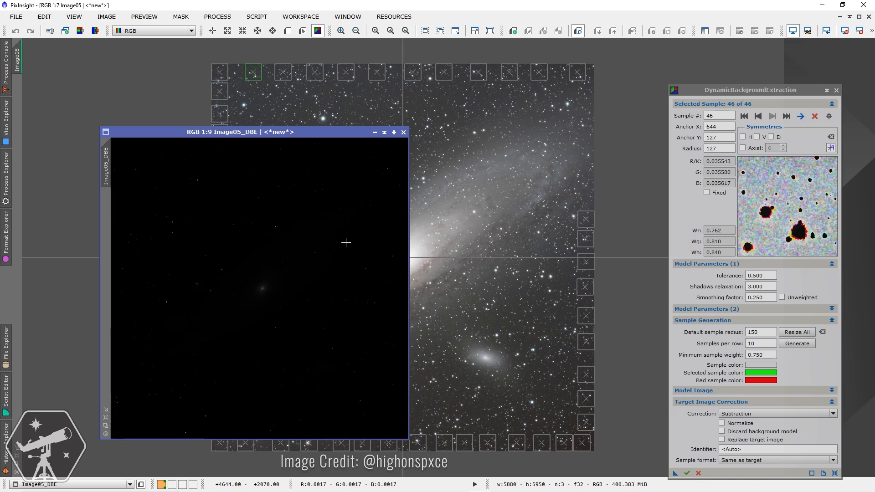
key("ctrl+a")
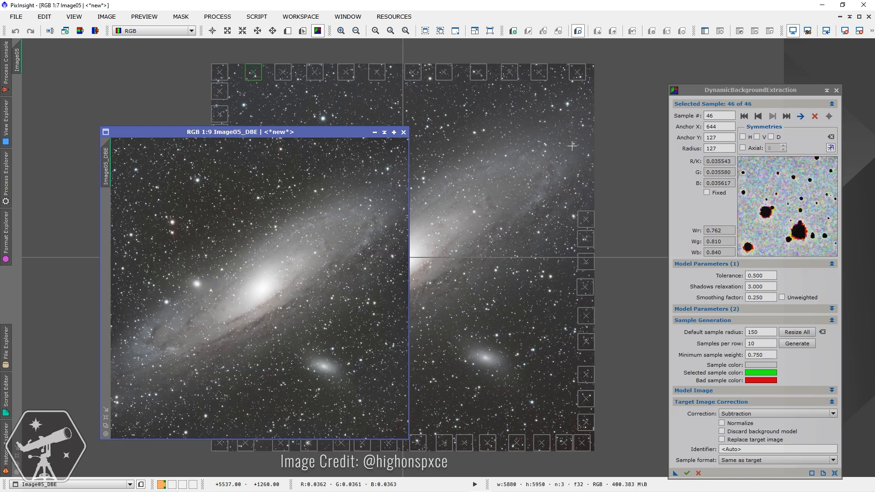
- End the DynamicBackgroundExtraction session and maximize the background-corrected image
left_click(836, 90)
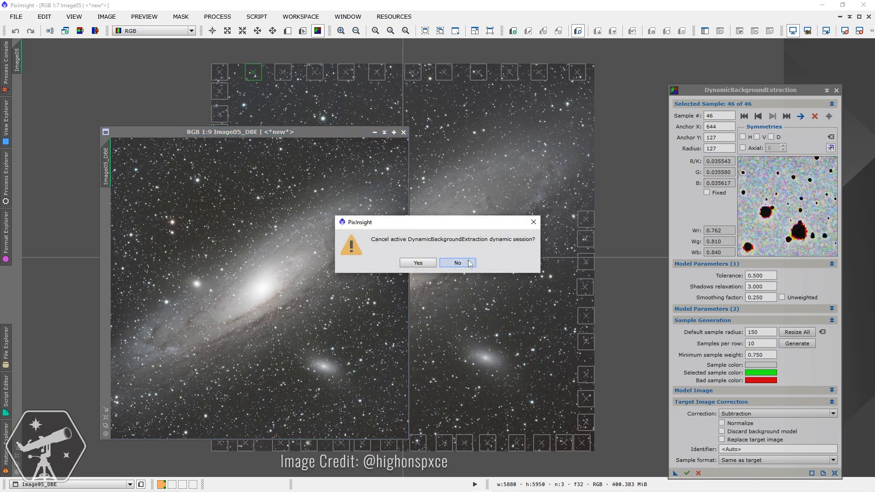
left_click(418, 263)
left_click(394, 132)
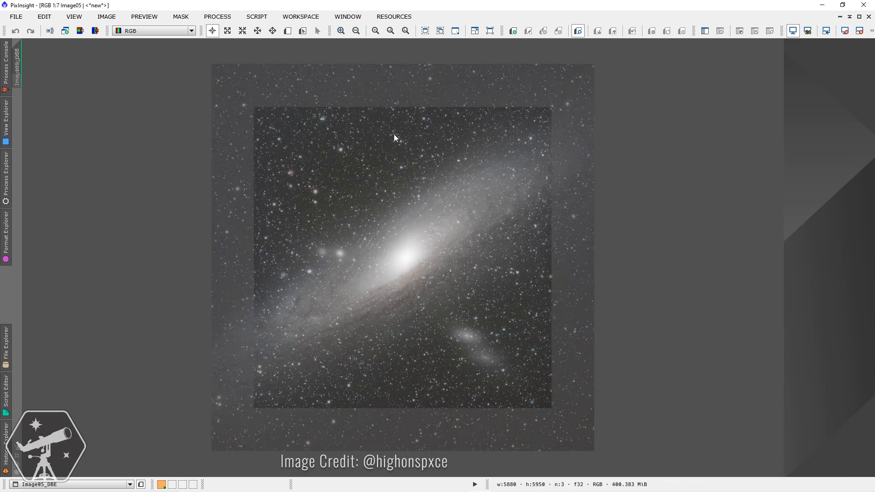
- Create a small preview over a dark, nearly star-free patch of sky above the galaxy
scroll(420, 170, "up", 1)
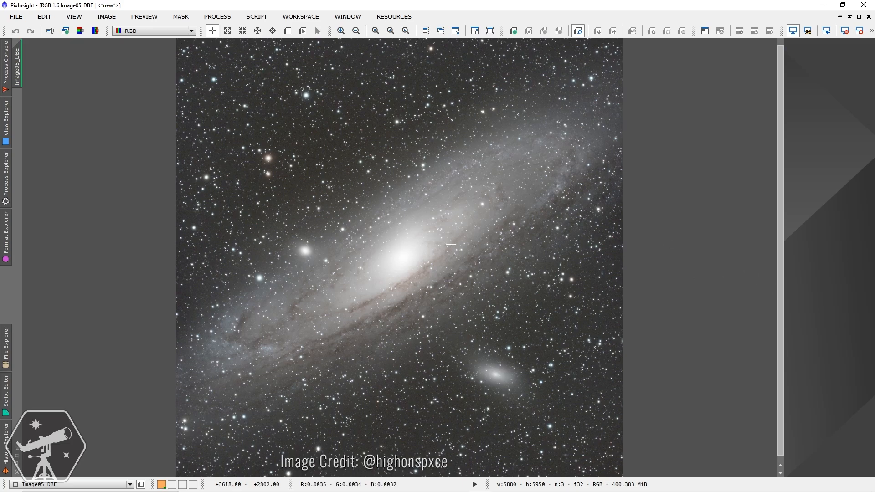
scroll(426, 238, "up", 3)
left_click_drag(781, 258, 774, 146)
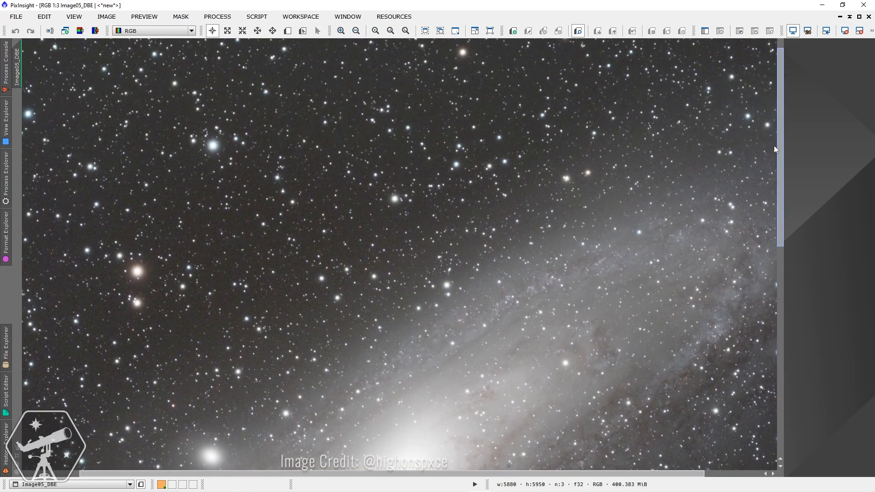
scroll(324, 103, "up", 1)
scroll(324, 104, "up", 1)
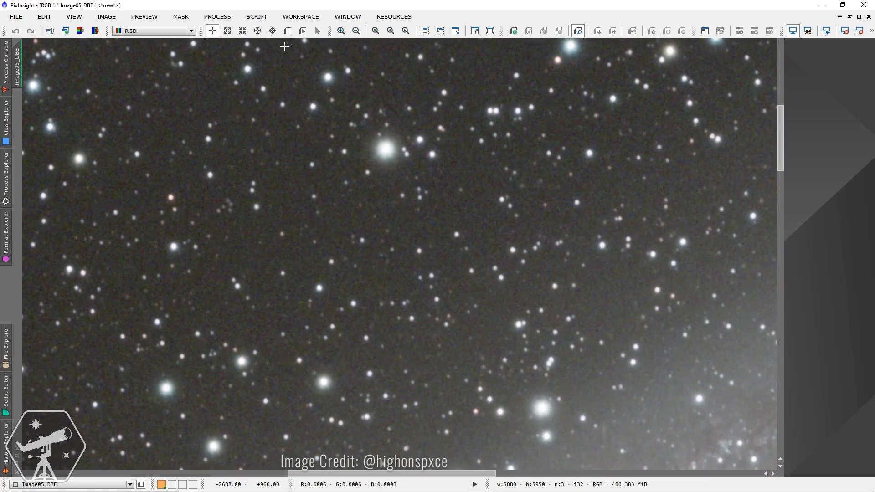
left_click(287, 31)
left_click_drag(261, 178, 315, 237)
scroll(399, 253, "down", 2)
scroll(472, 260, "down", 2)
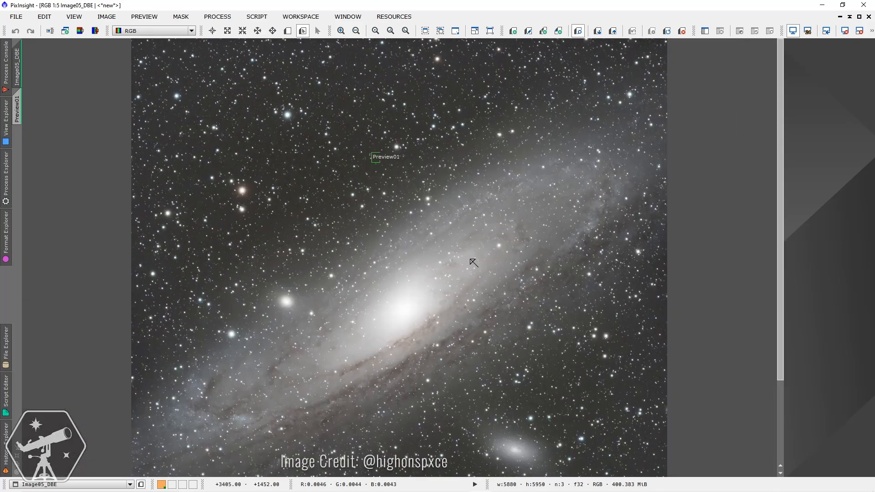
- Create a second, larger preview framing the galaxy's bright core
left_click(287, 31)
left_click_drag(318, 256, 486, 375)
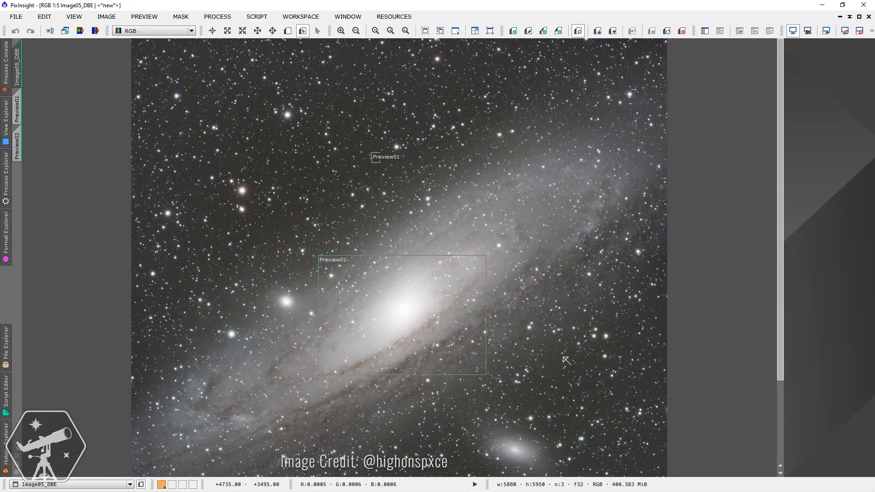
scroll(358, 211, "down", 2)
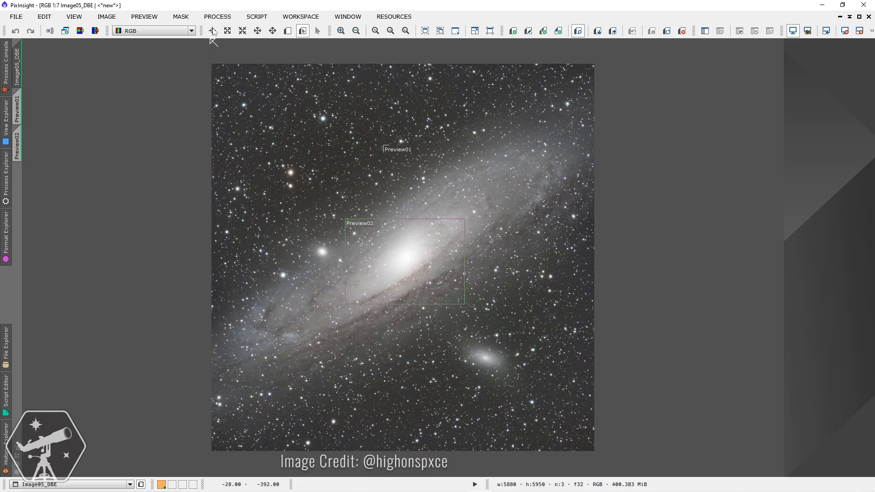
- Apply BackgroundNeutralization to the background-corrected image with Preview01 as the reference image, and close the process
left_click(223, 17)
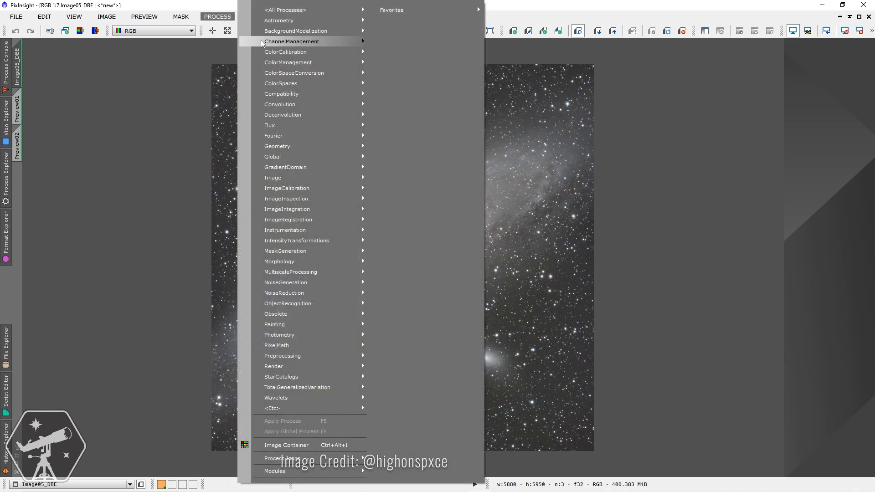
mouse_move(266, 52)
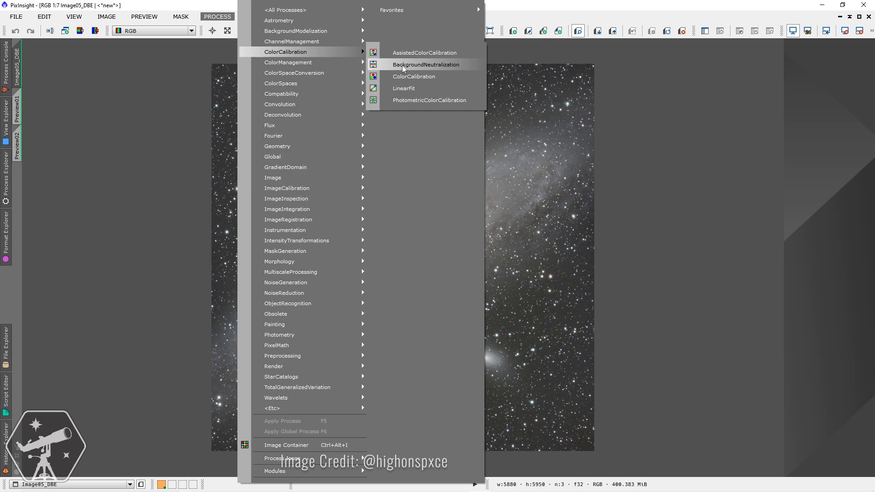
left_click(403, 68)
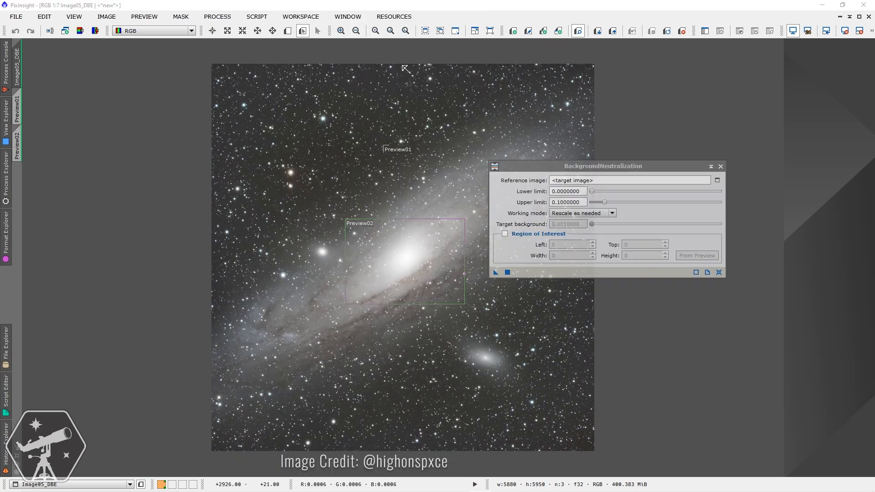
left_click(716, 181)
left_click(489, 234)
left_click(476, 260)
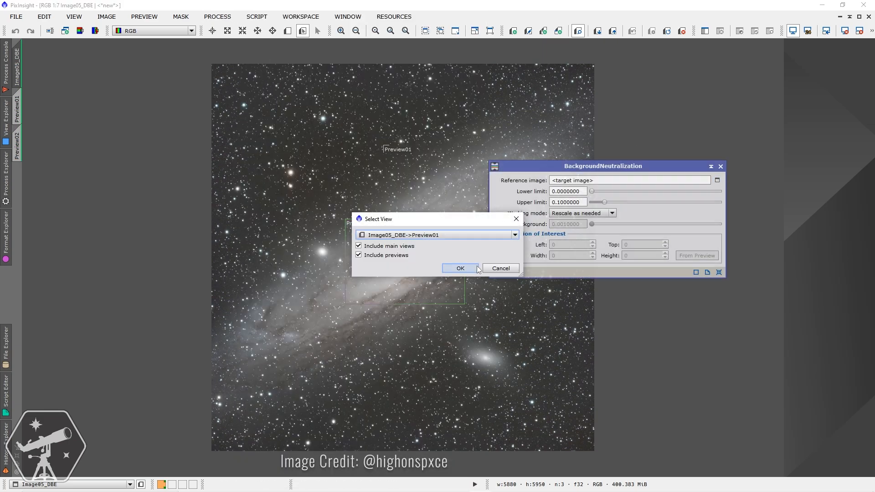
left_click(470, 269)
left_click(507, 273)
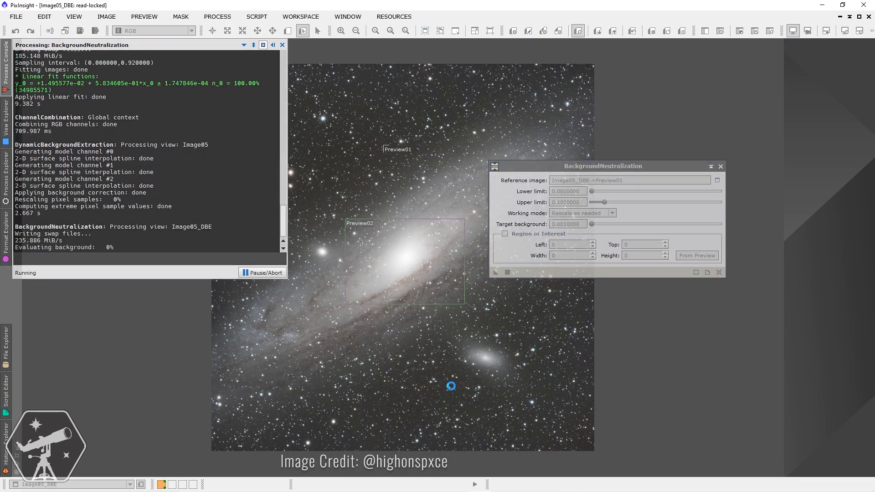
left_click(720, 166)
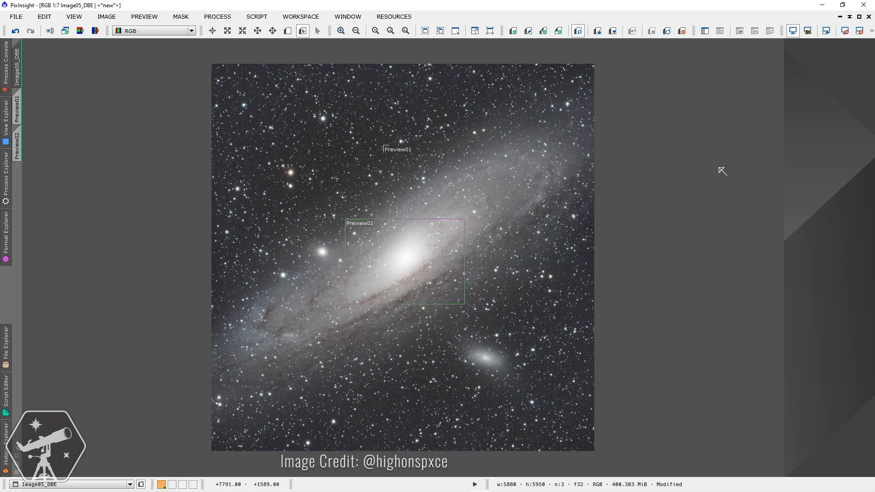
- Set up ColorCalibration with Structure Detection disabled and Preview02 of Image05_DBE as the white reference image
left_click(218, 16)
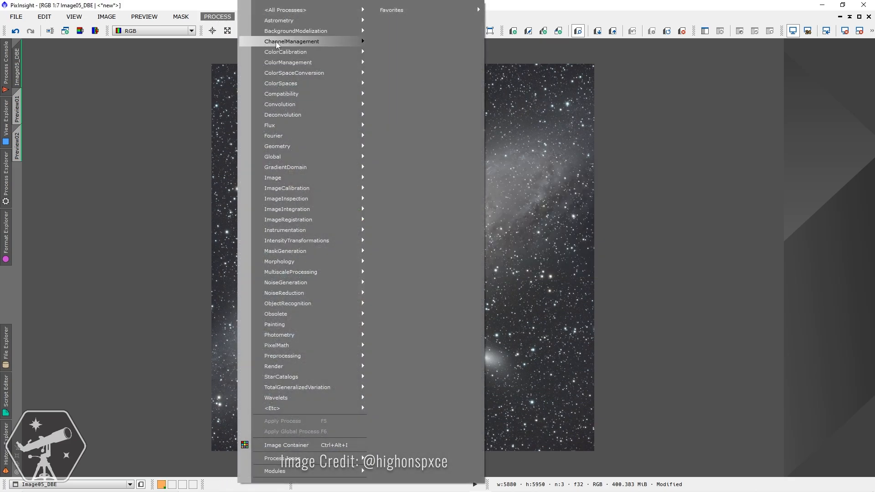
mouse_move(278, 52)
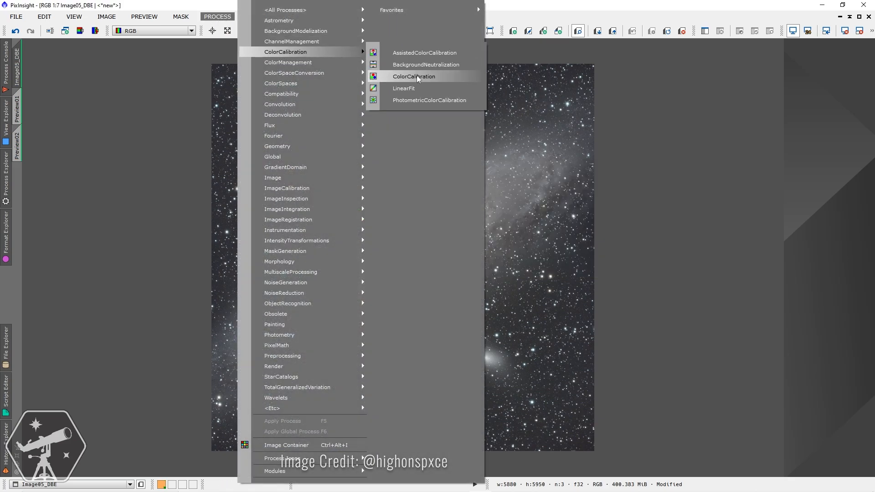
left_click(418, 77)
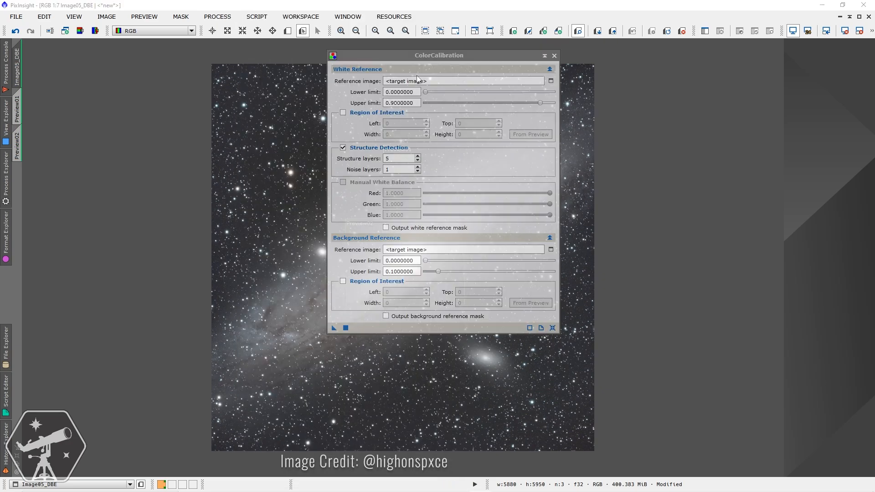
left_click(381, 148)
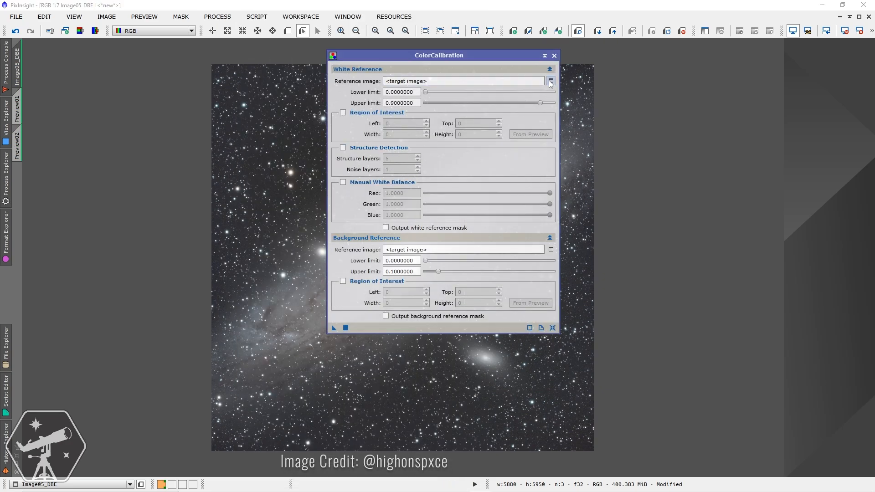
left_click(551, 81)
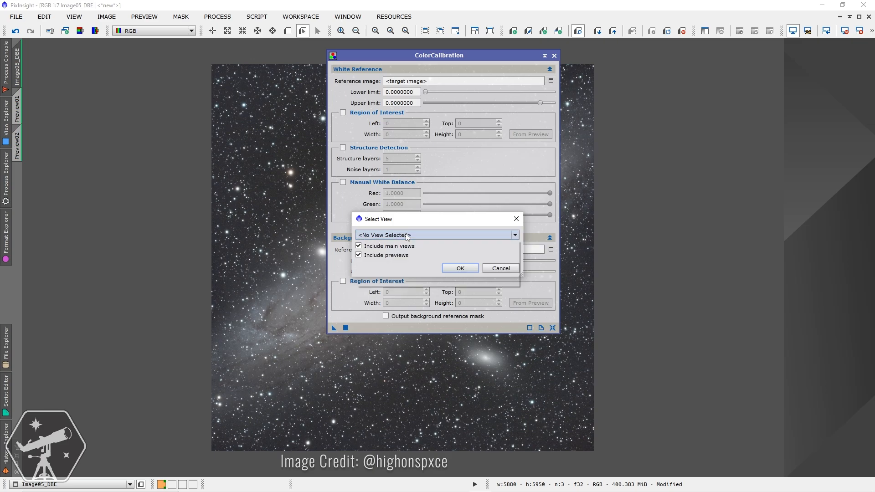
left_click(433, 234)
left_click(439, 275)
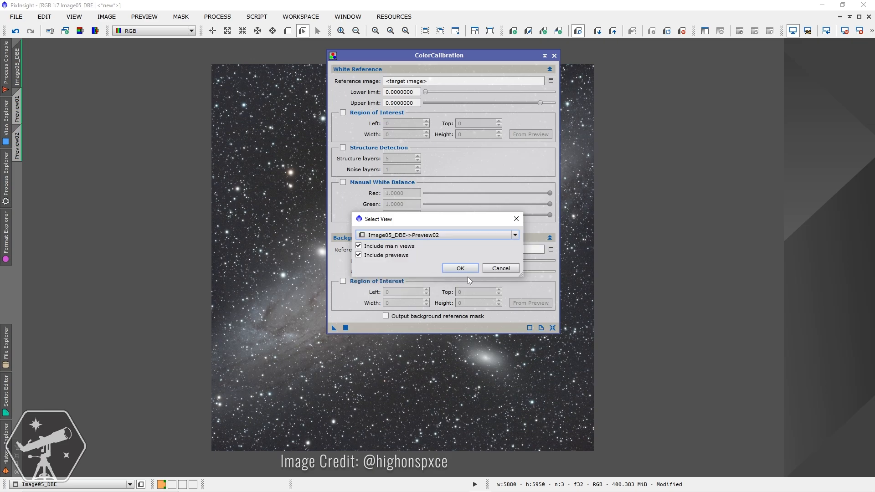
left_click(466, 269)
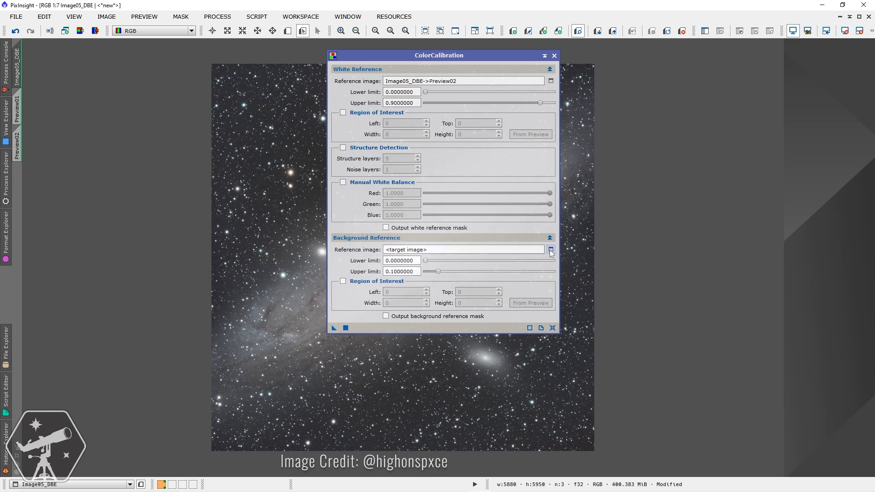
- Set Preview01 as ColorCalibration's background reference, apply the calibration to Image05_DBE, and close the process
left_click(551, 250)
left_click(448, 233)
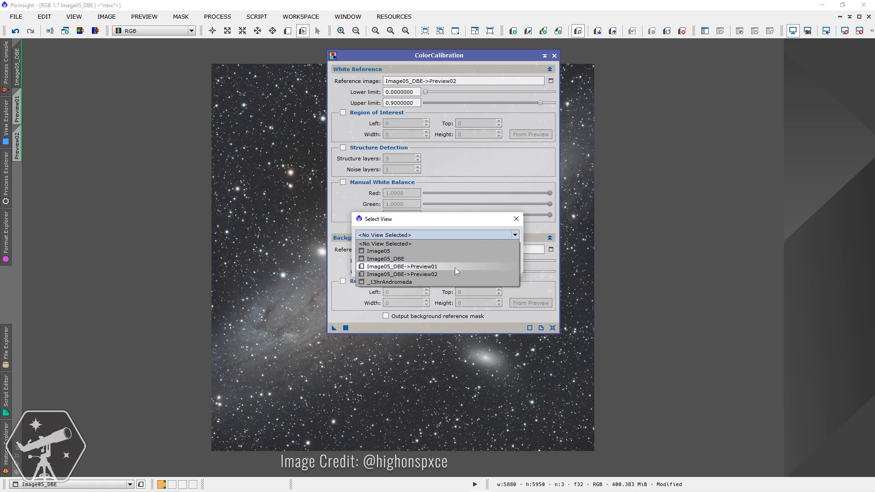
left_click(455, 267)
left_click(455, 266)
left_click_drag(421, 58, 577, 98)
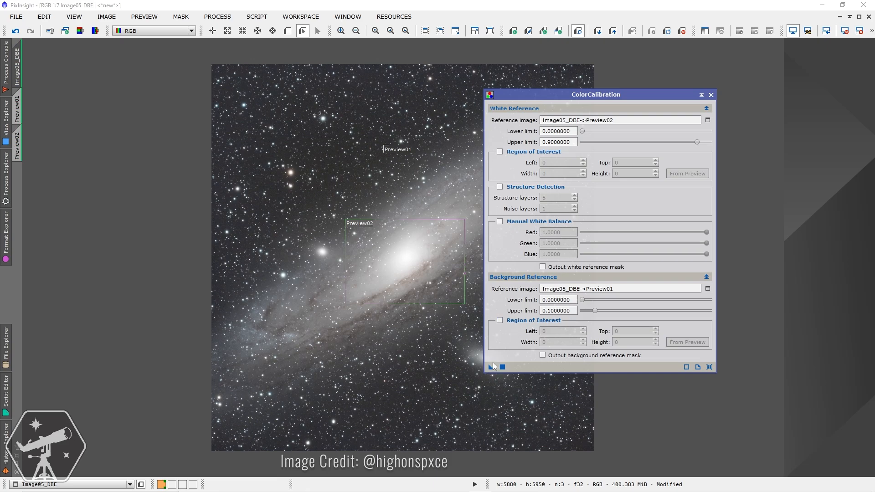
left_click_drag(491, 366, 443, 397)
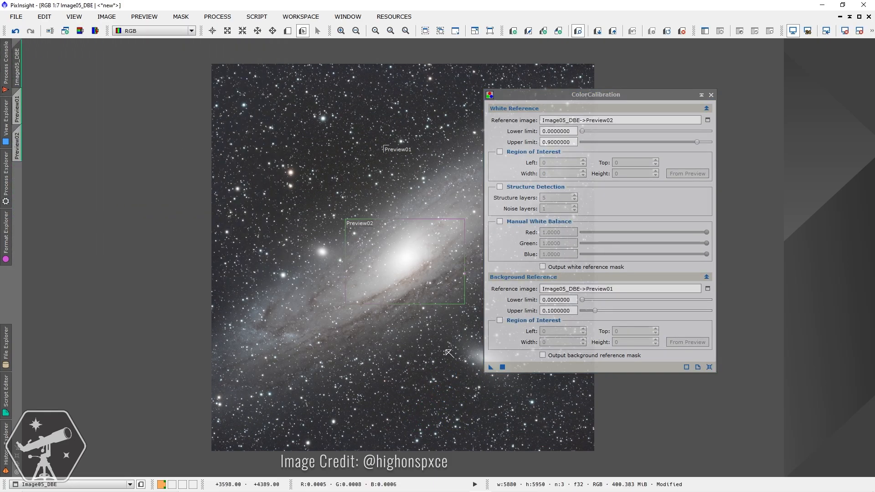
left_click(711, 96)
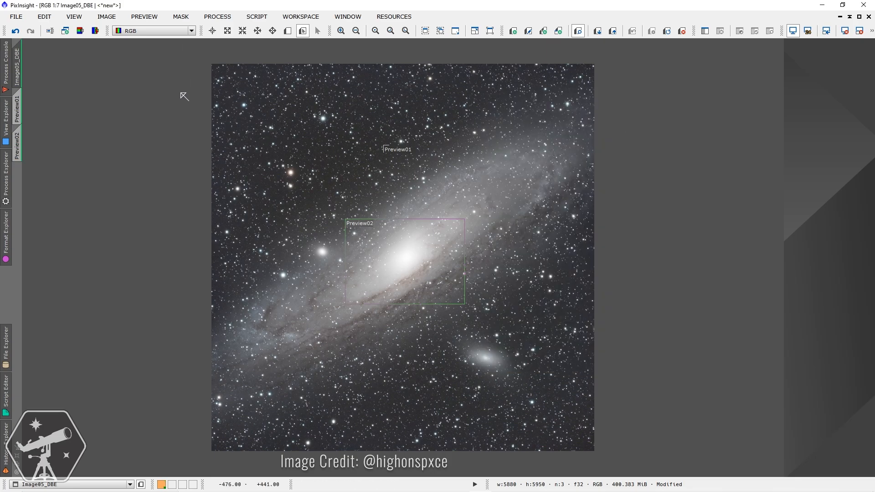
- Delete all previews from Image05_DBE and examine the noise in the galaxy core and the surrounding sky
left_click(181, 17)
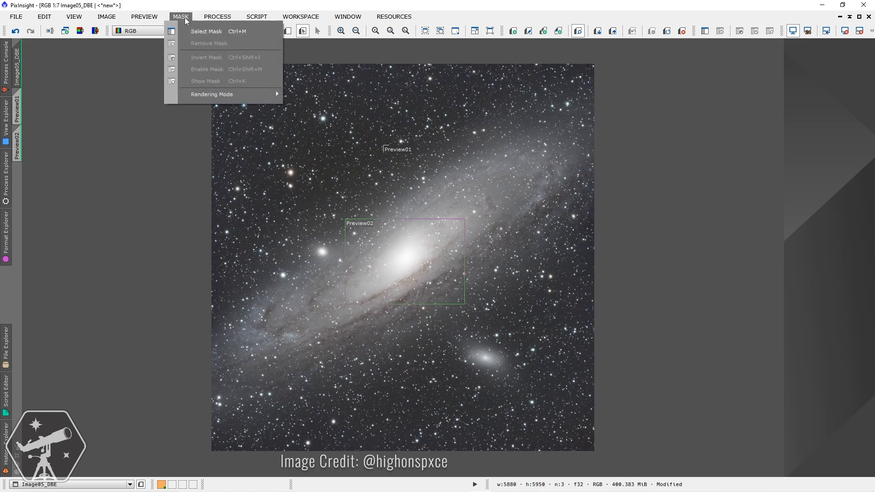
left_click(163, 198)
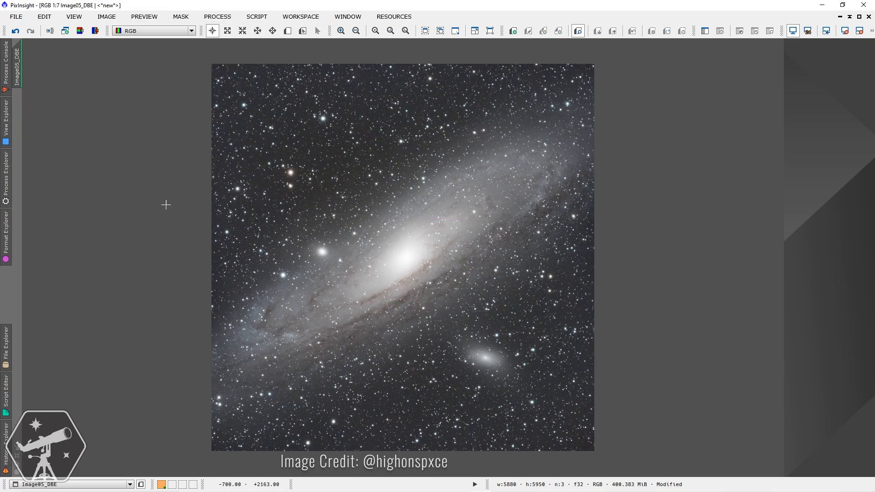
scroll(391, 271, "up", 4)
scroll(390, 271, "up", 2)
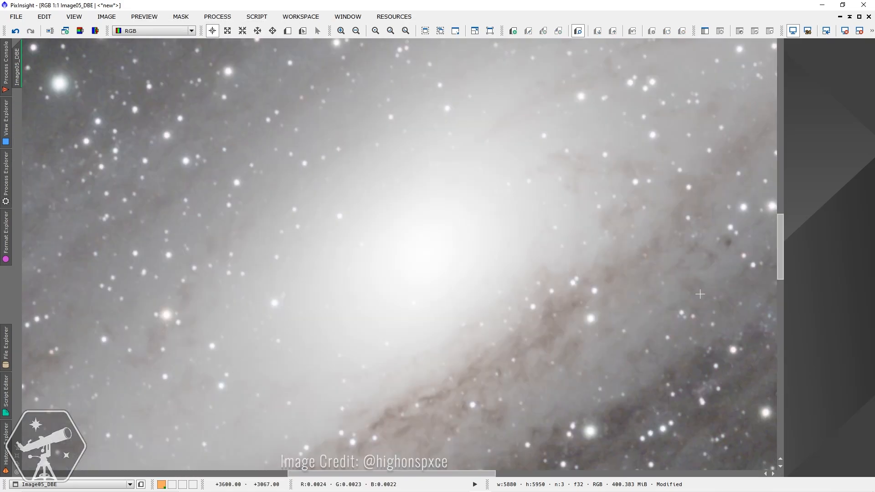
left_click_drag(782, 258, 780, 108)
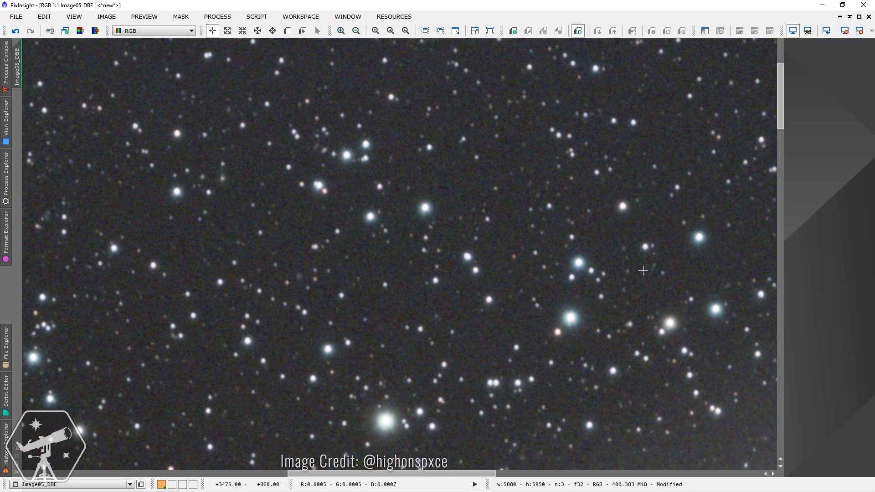
scroll(643, 270, "down", 1)
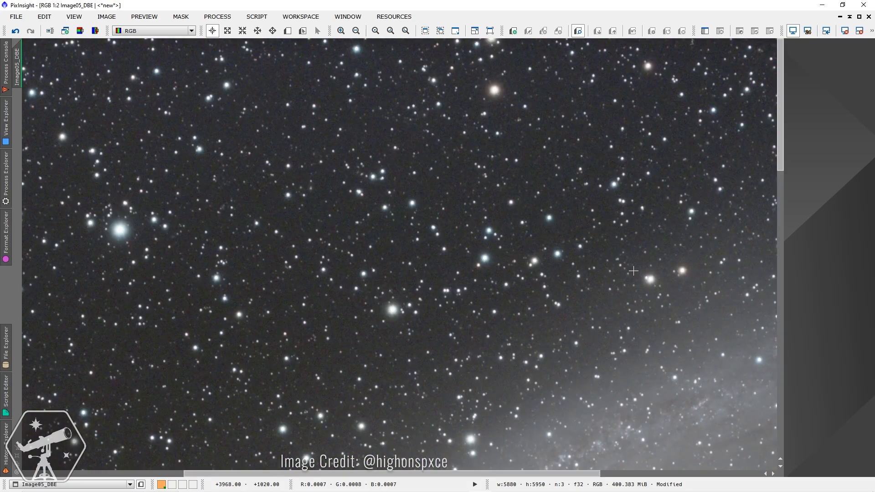
scroll(631, 271, "down", 5)
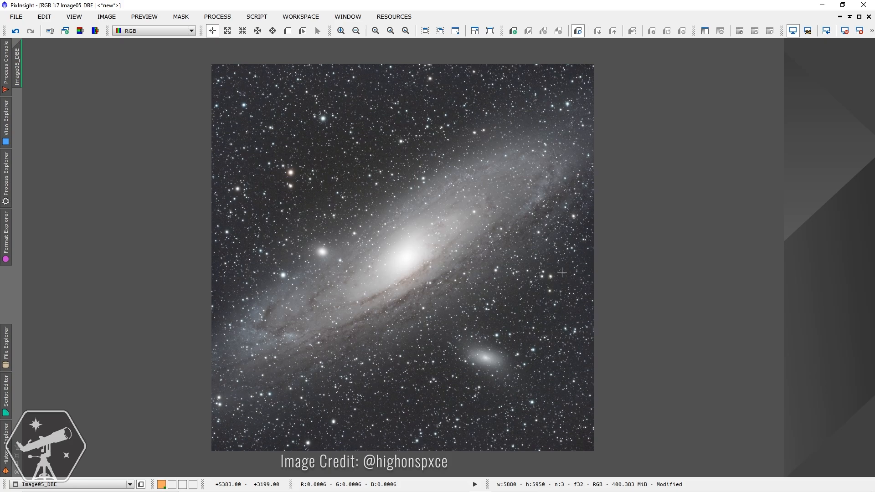
- Run the EZ Denoise script on Image05_DBE with the default mask settings and check the noise in the sky background
left_click(261, 17)
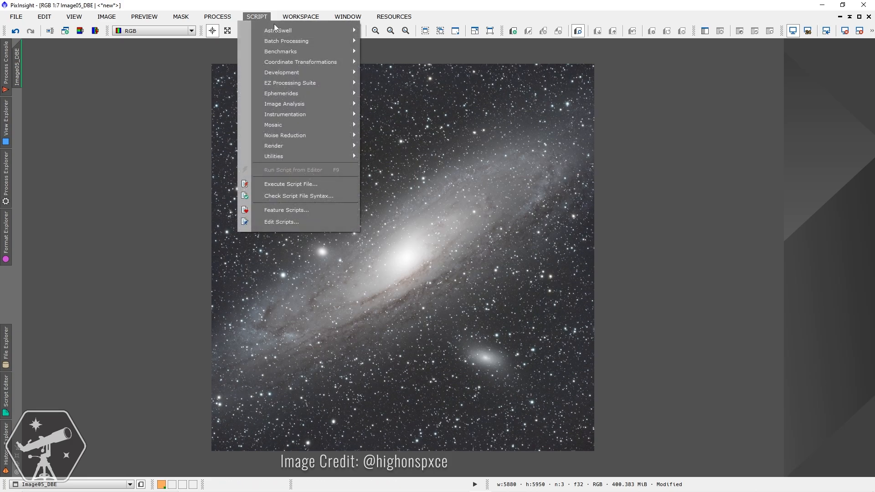
mouse_move(308, 85)
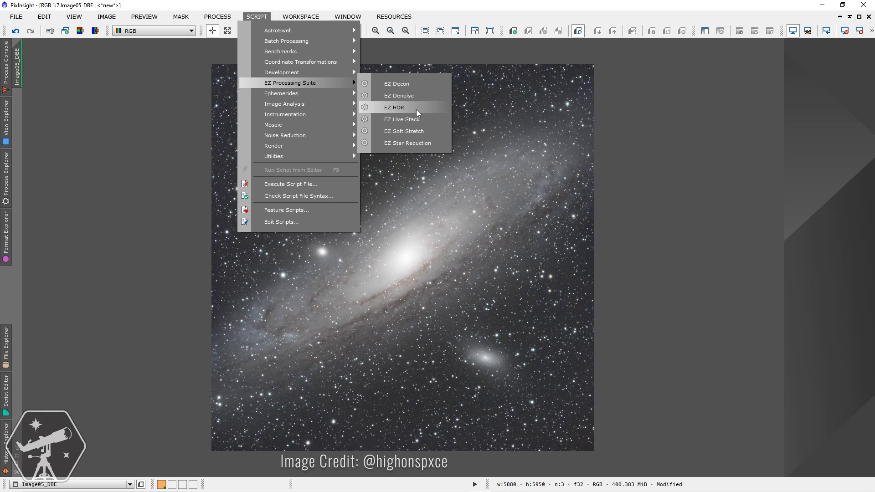
left_click(417, 95)
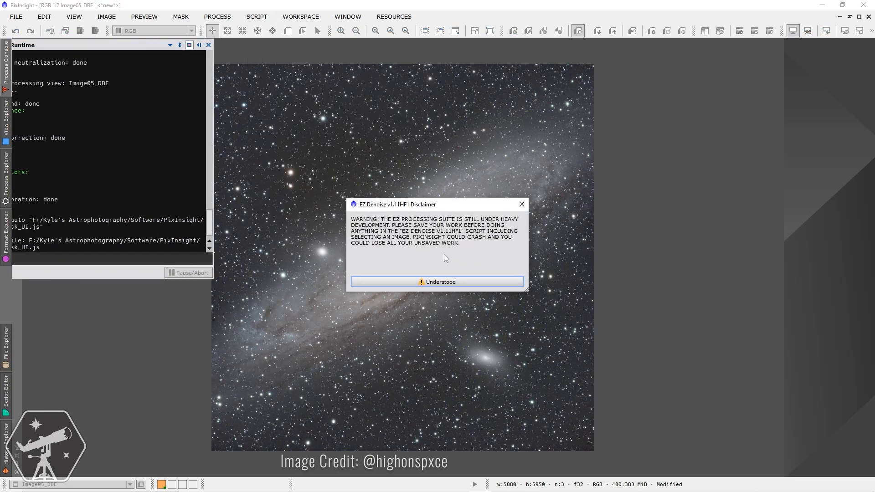
left_click(449, 282)
left_click(408, 169)
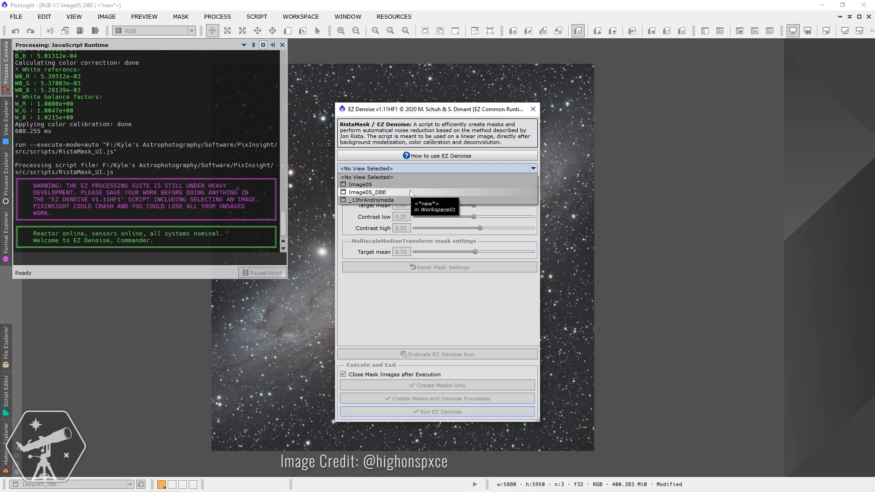
left_click(410, 192)
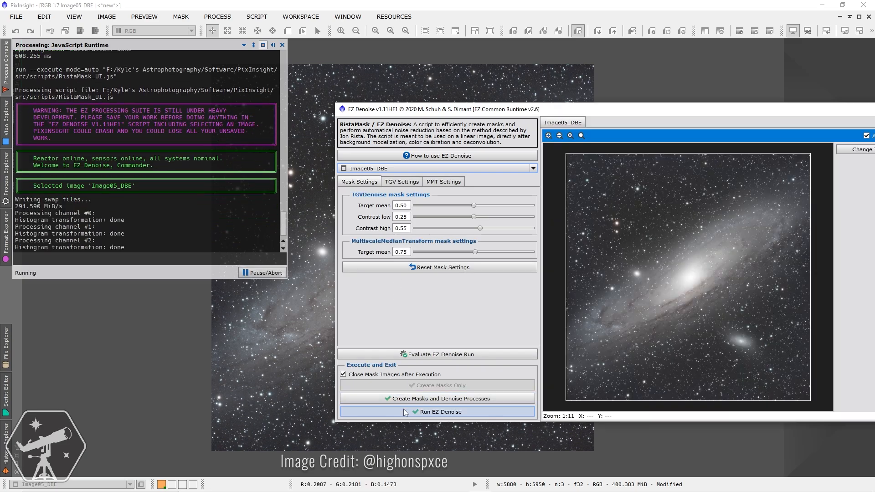
left_click(404, 409)
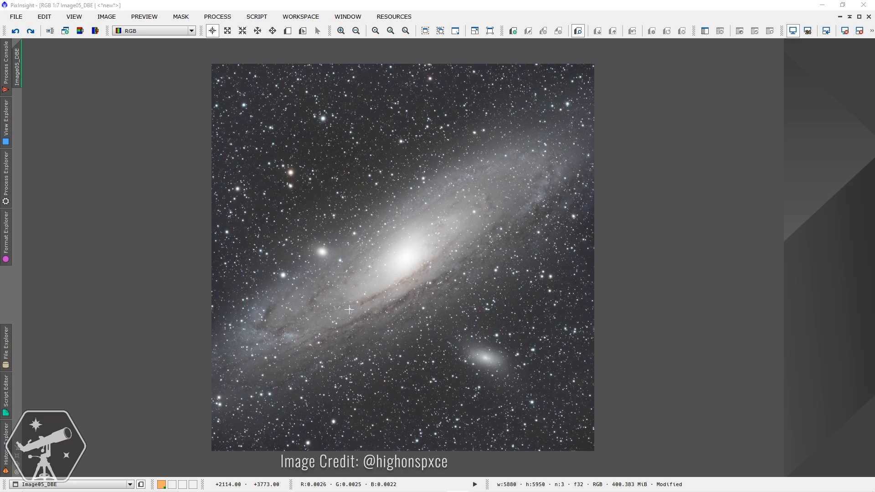
key("ctrl+1")
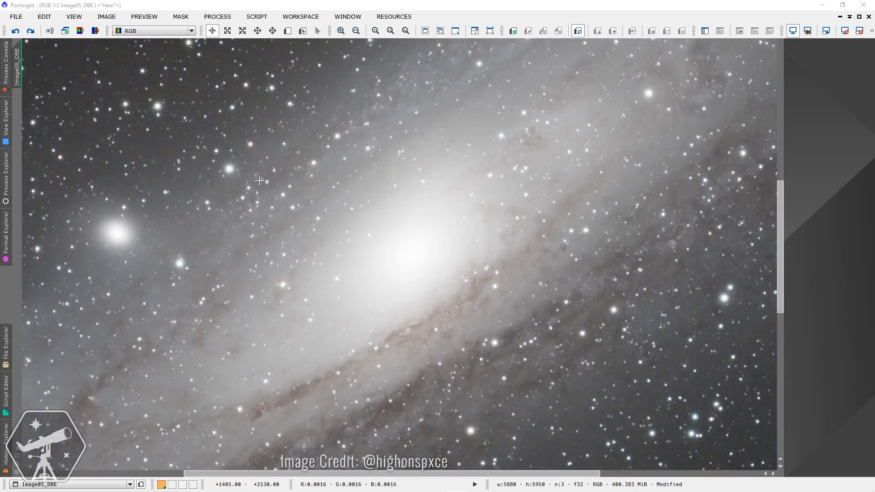
left_click_drag(780, 255, 773, 134)
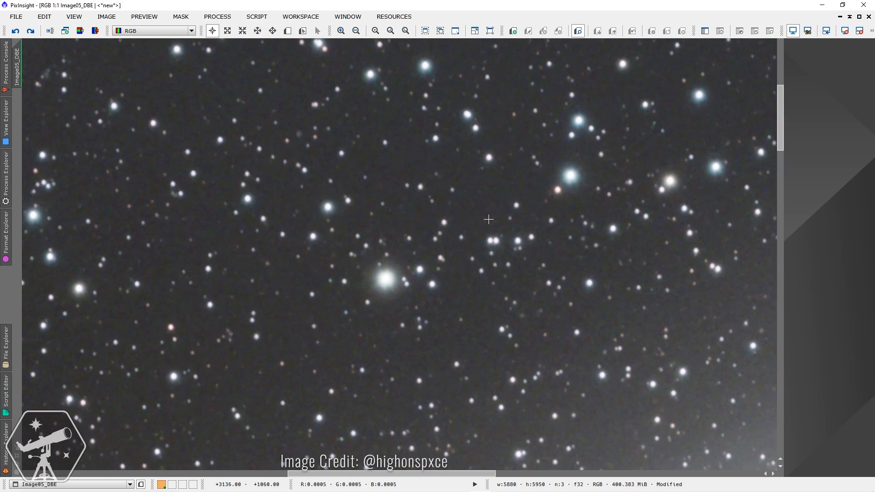
scroll(487, 219, "down", 6)
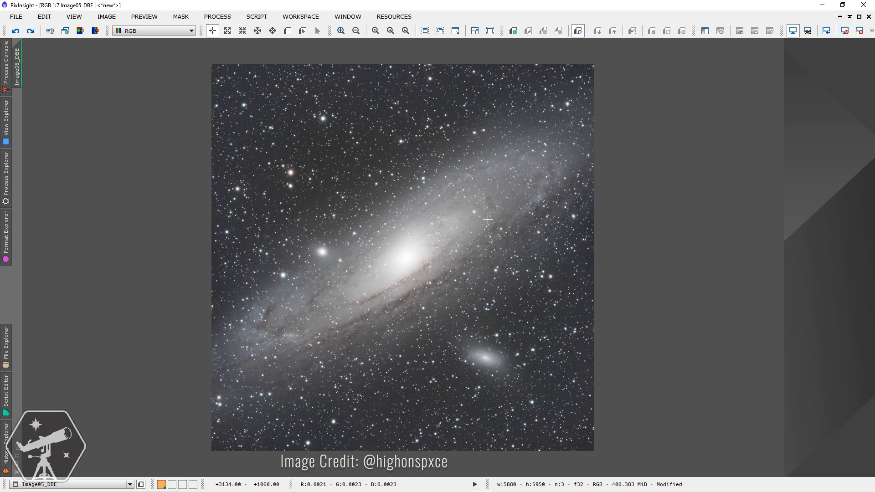
- Reset HistogramTransformation to its defaults and load the current ScreenTransferFunction stretch of Image05_DBE into it
left_click(217, 17)
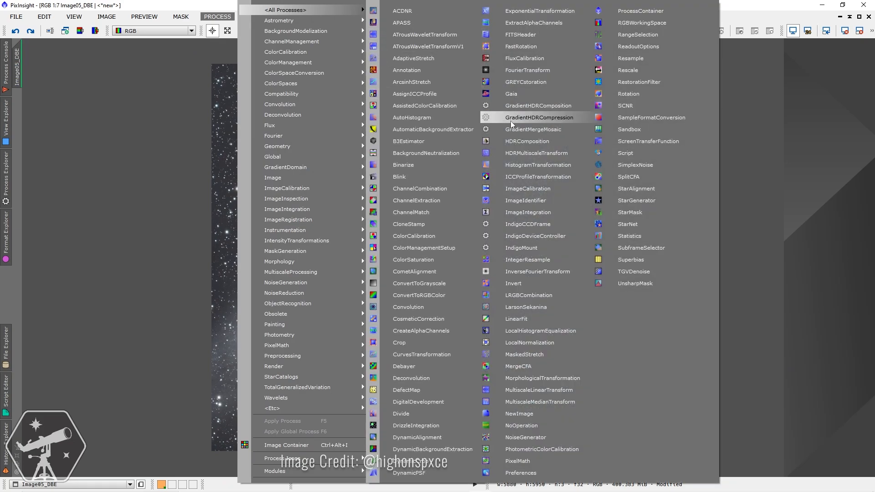
left_click(520, 168)
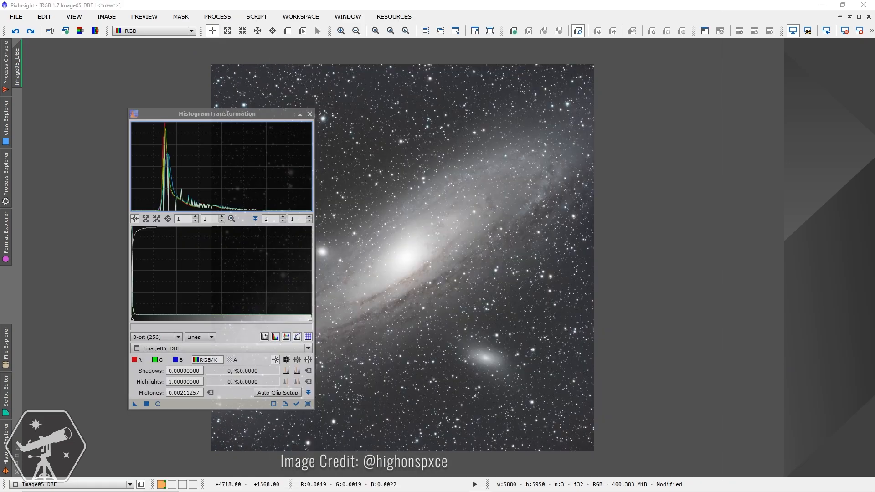
left_click(308, 404)
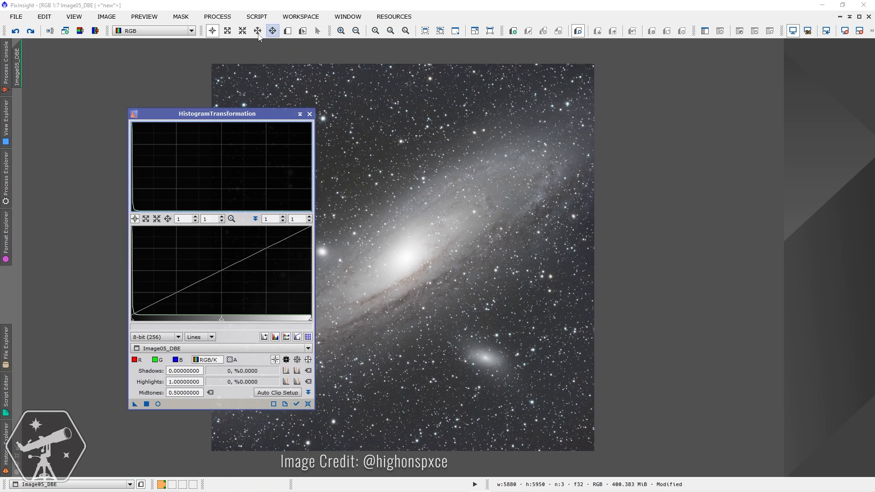
left_click(228, 17)
mouse_move(291, 9)
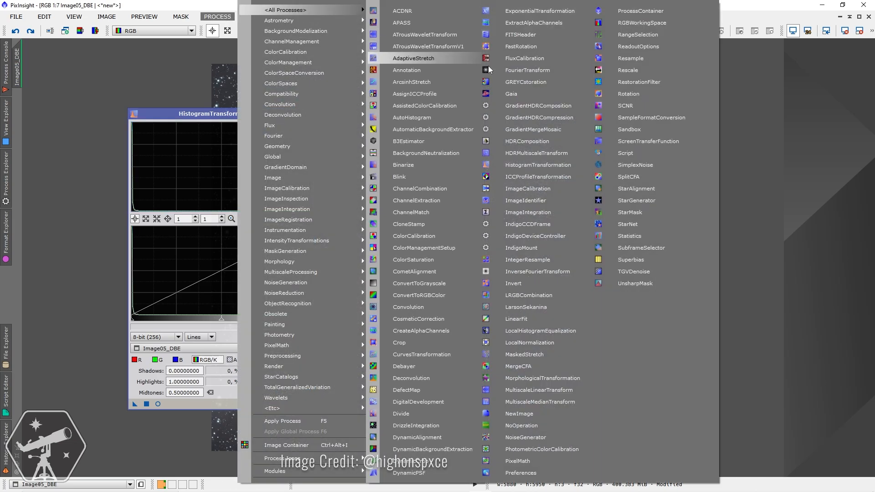
left_click(648, 144)
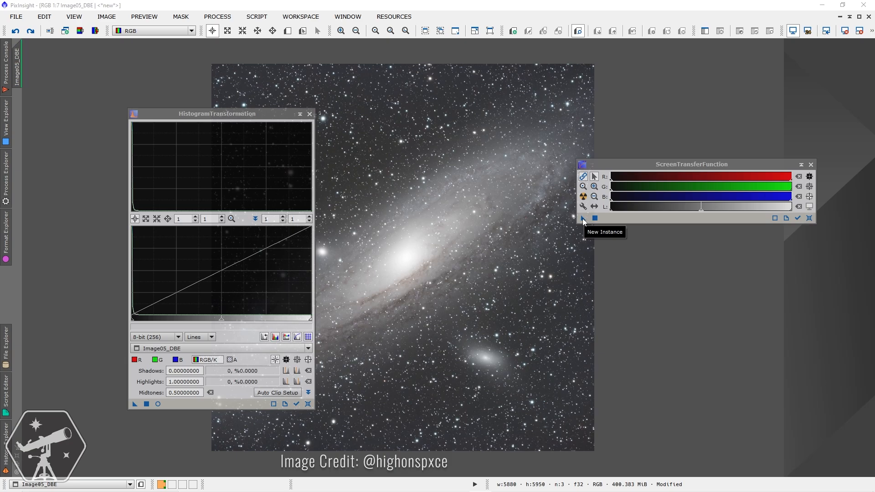
left_click_drag(584, 221, 185, 399)
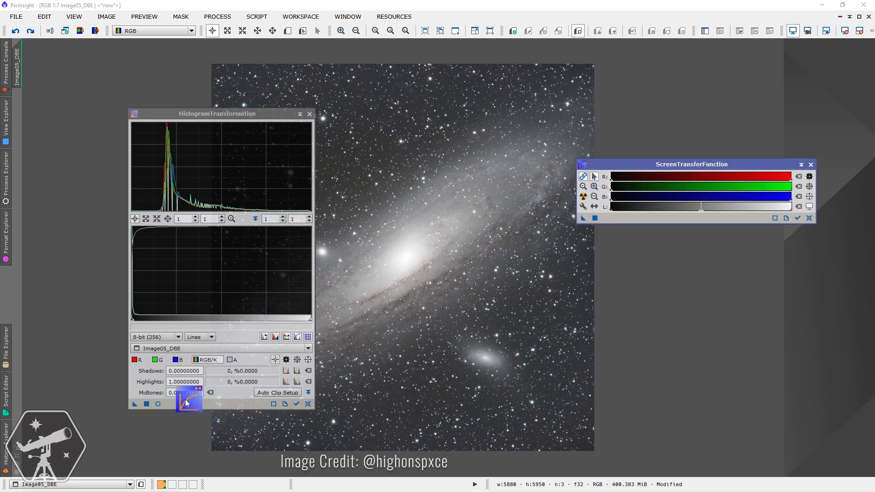
- Apply the histogram stretch to Image05_DBE, turn off its screen stretch, and close HistogramTransformation
left_click(146, 403)
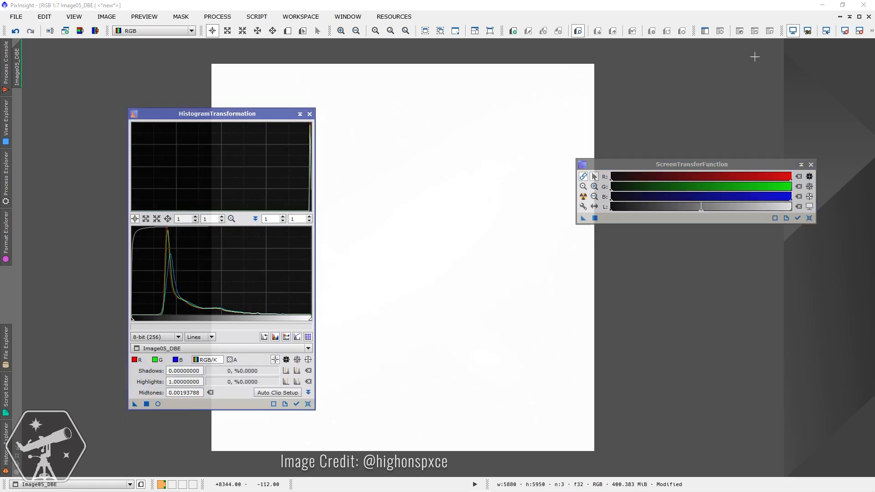
left_click(794, 33)
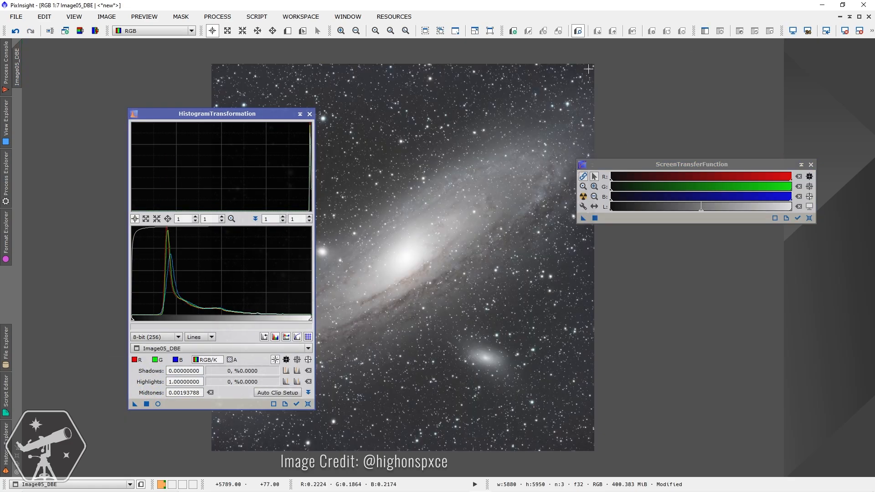
left_click(310, 114)
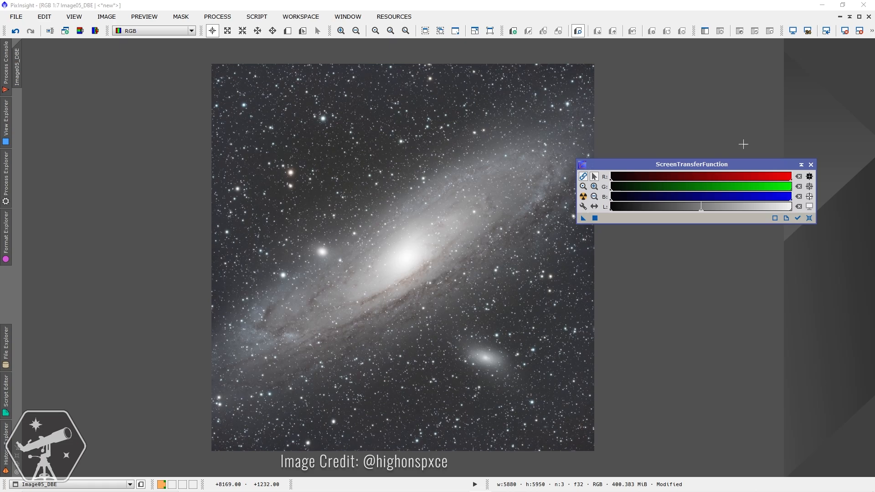
- Close ScreenTransferFunction, open ArcsinhStretch with a real-time preview, and set a stretch factor of 1.05 and a black point of 0.068
left_click(810, 164)
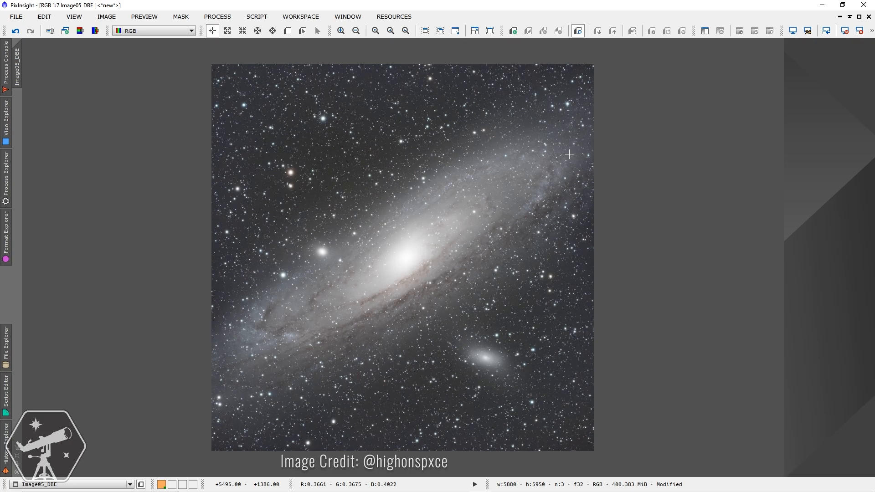
left_click(217, 17)
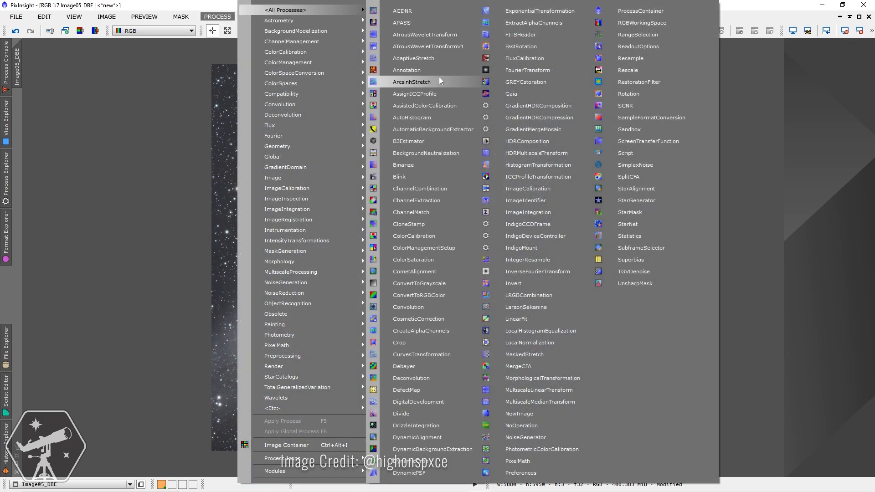
left_click(441, 80)
left_click(829, 222)
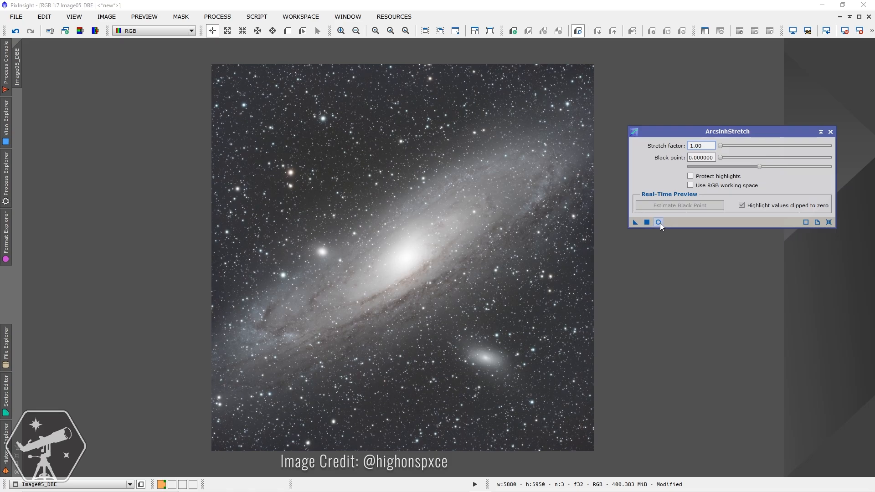
left_click(659, 222)
left_click(710, 146)
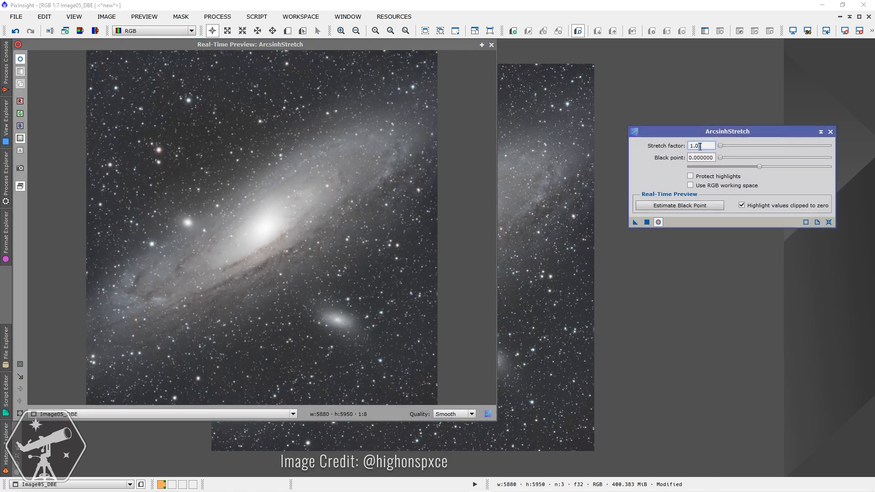
type("5")
left_click(703, 159)
left_click_drag(720, 157, 757, 158)
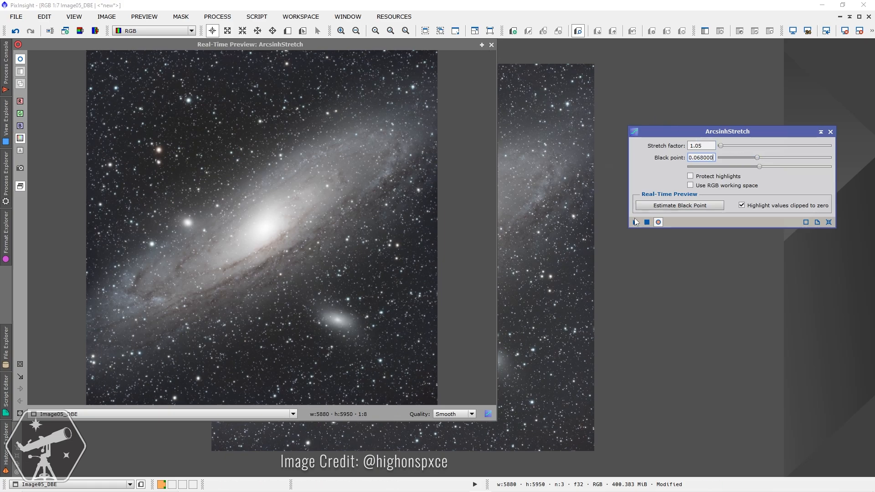
- Apply the arcsinh stretch to Image05_DBE and close both the real-time preview and ArcsinhStretch
left_click_drag(635, 222, 554, 230)
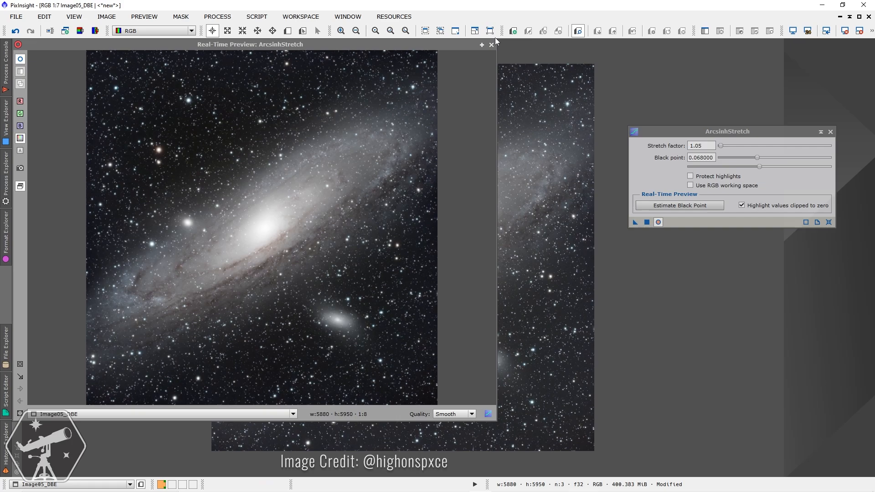
left_click(491, 45)
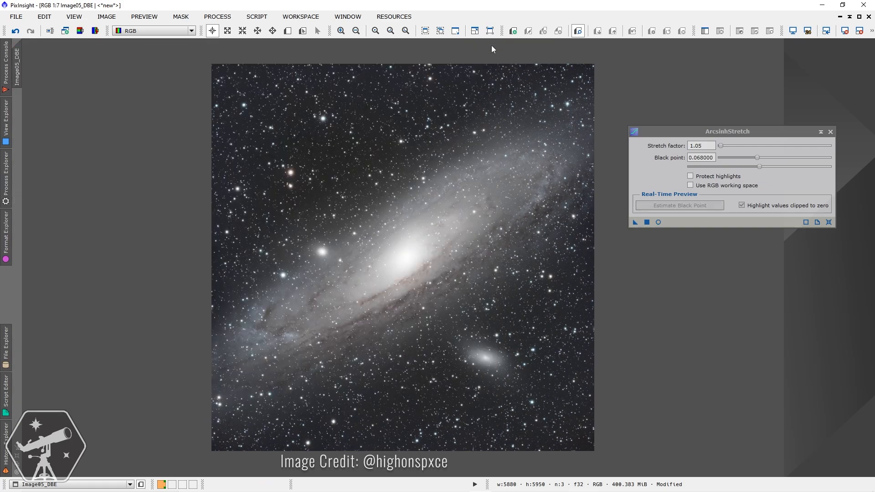
left_click(830, 131)
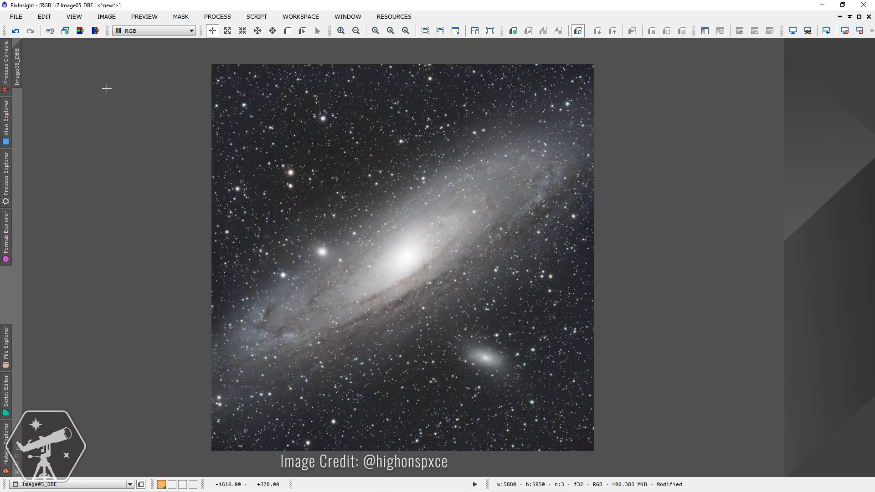
- Extract the lightness of Image05_DBE, move the extracted image off the color one, and open LRGBCombination
left_click(80, 33)
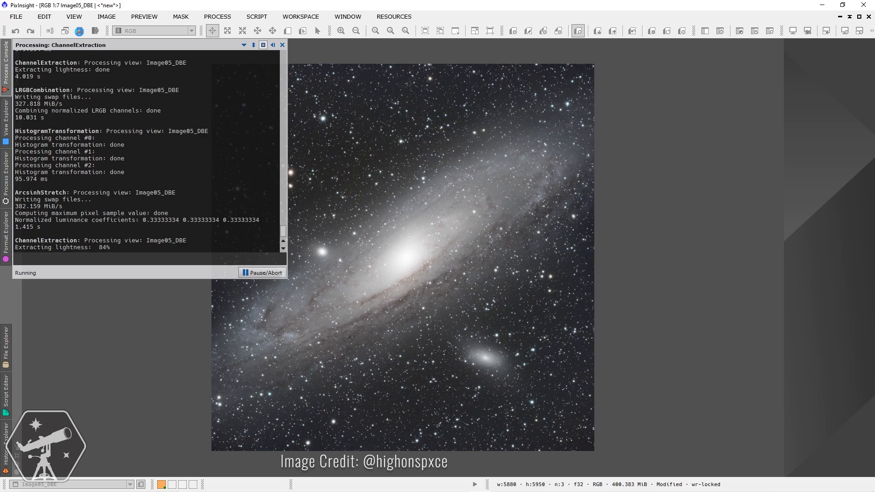
left_click_drag(338, 119, 119, 98)
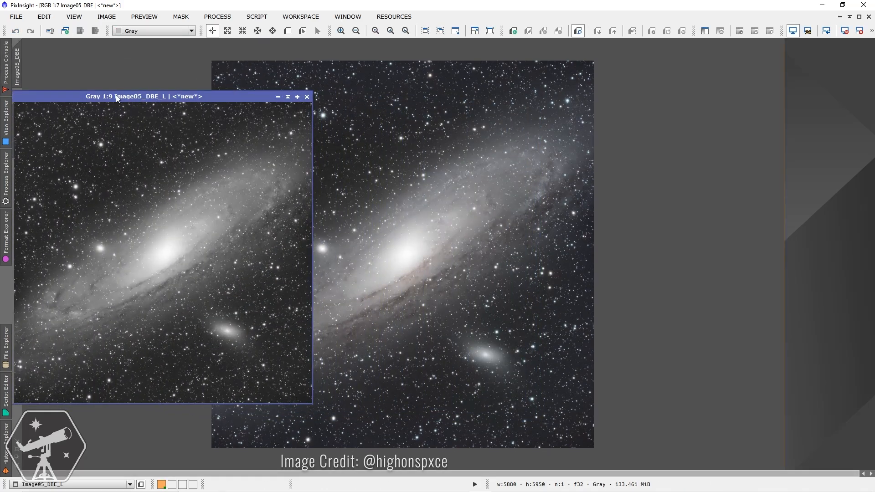
left_click(217, 16)
mouse_move(357, 10)
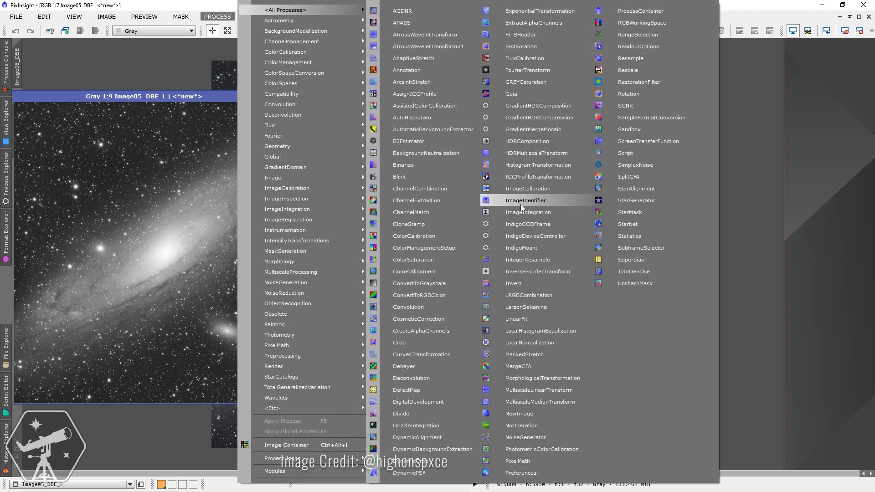
left_click(522, 296)
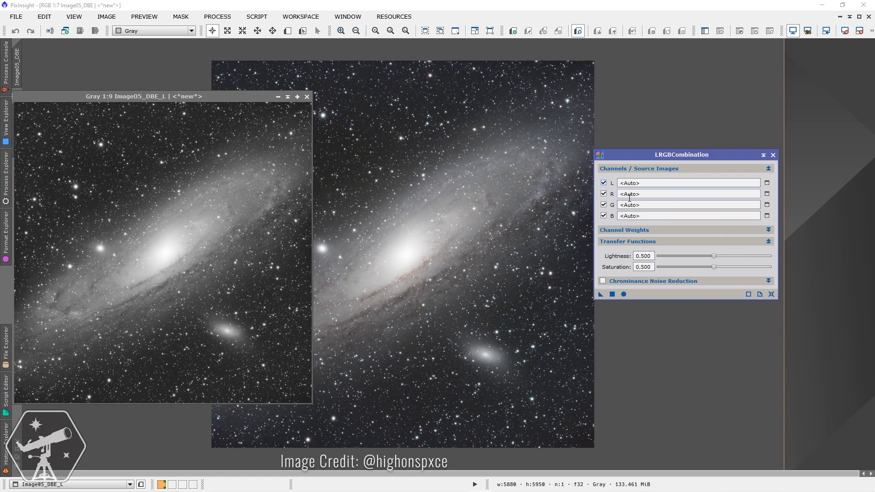
- Disable the R, G and B channels in LRGBCombination and choose Image05_DBE_L as the lightness source
left_click(603, 194)
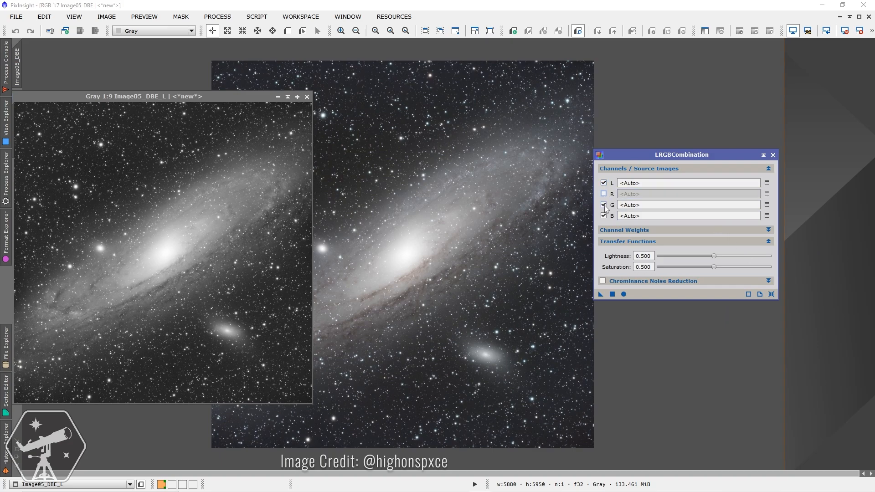
left_click(603, 205)
left_click(604, 215)
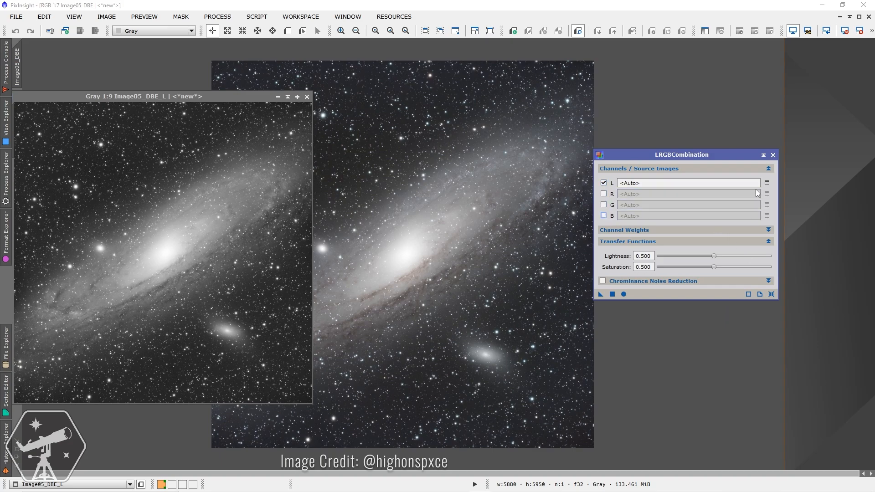
left_click(766, 183)
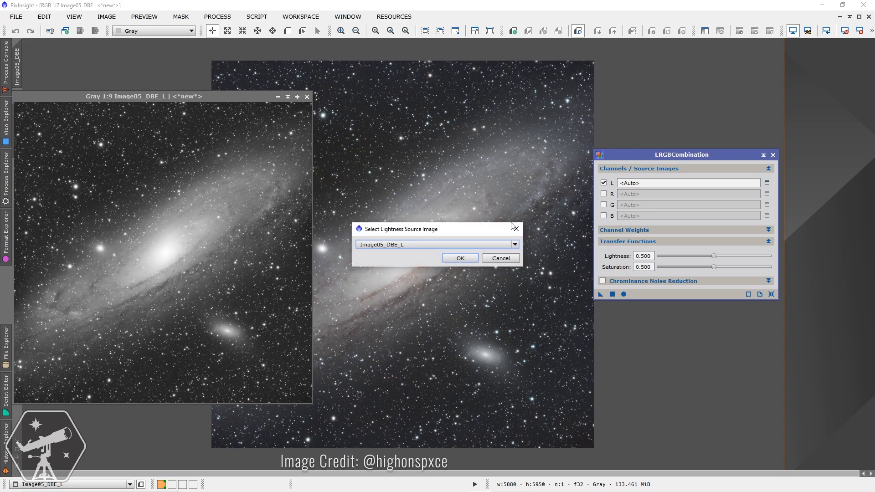
left_click(463, 258)
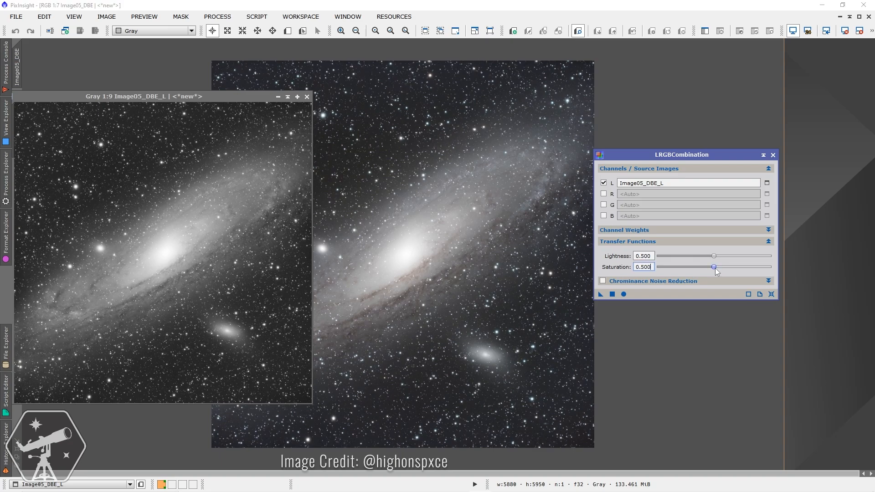
- Set the LRGBCombination saturation to 0.250, apply it to Image05_DBE, close the process and check the galaxy's color
left_click_drag(716, 271, 689, 271)
left_click_drag(602, 296, 526, 296)
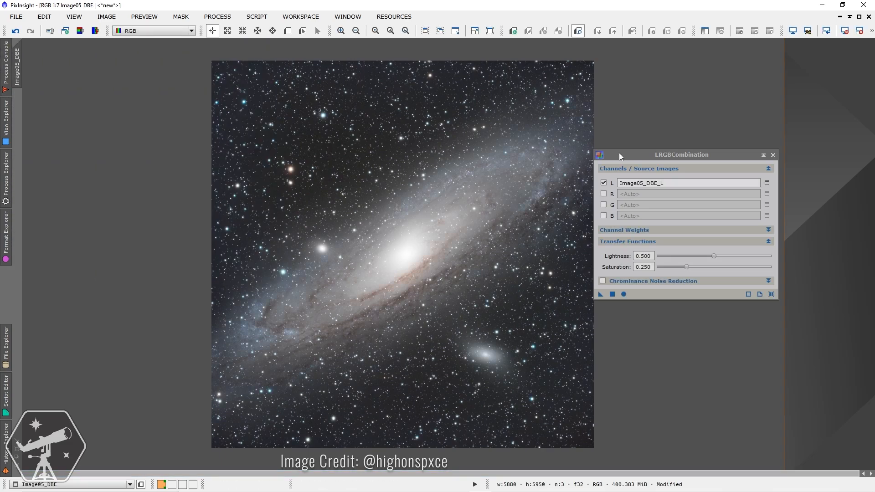
left_click(773, 156)
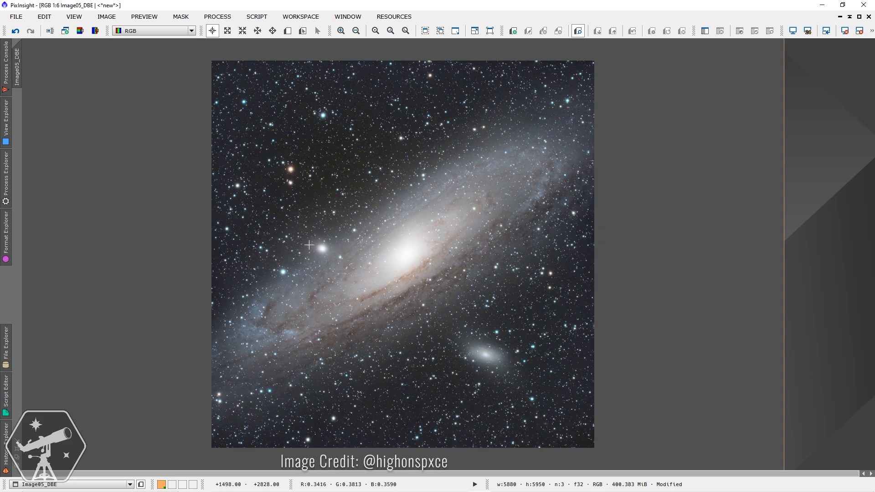
scroll(309, 246, "up", 2)
scroll(286, 209, "down", 1)
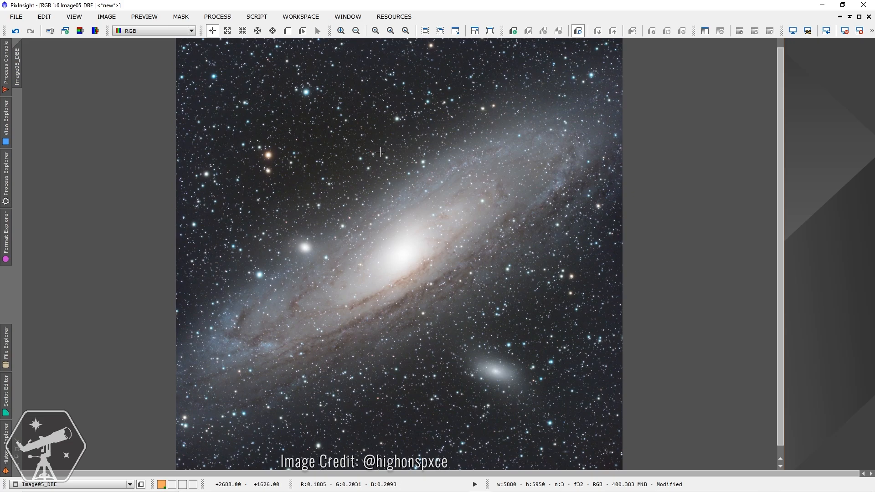
- Remove green from Image05_DBE using SCNR with Average Neutral protection and an amount of 0.80, then close SCNR
left_click(219, 17)
mouse_move(328, 10)
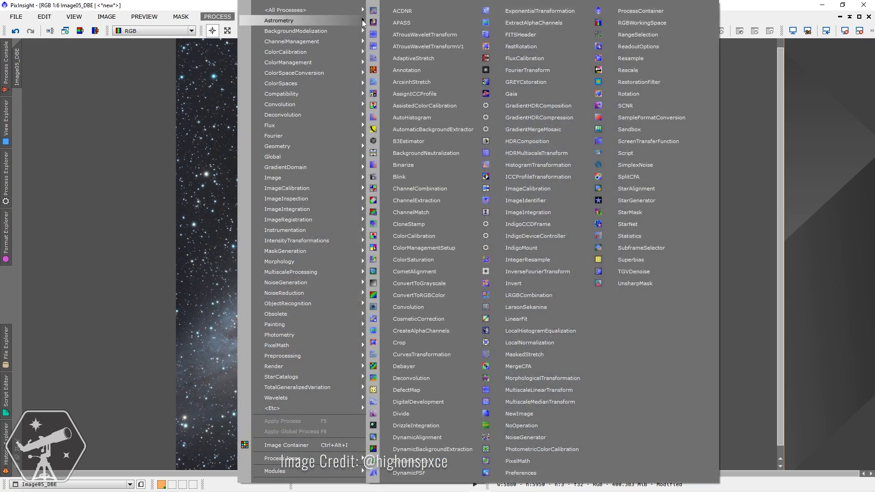
left_click(680, 105)
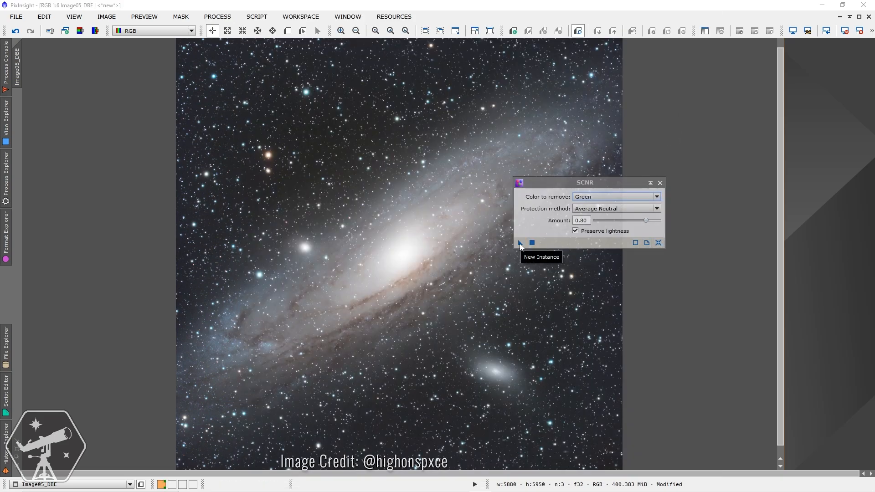
left_click_drag(520, 243, 467, 261)
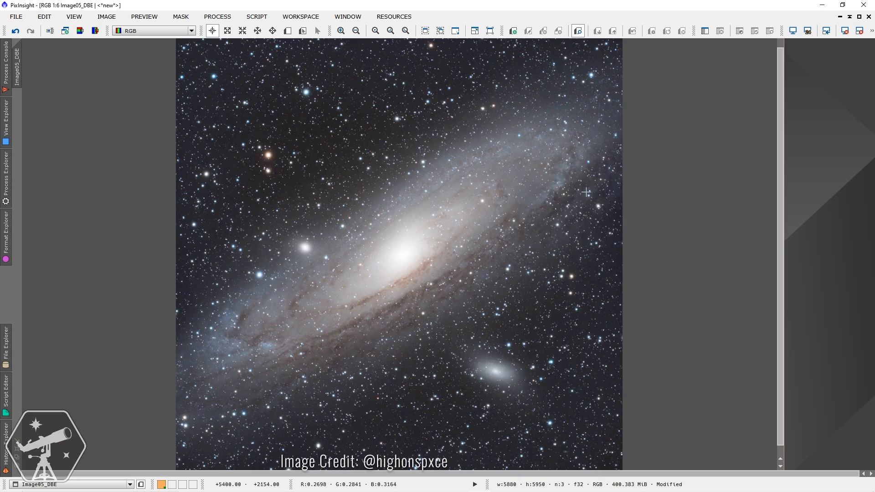
scroll(586, 193, "down", 1)
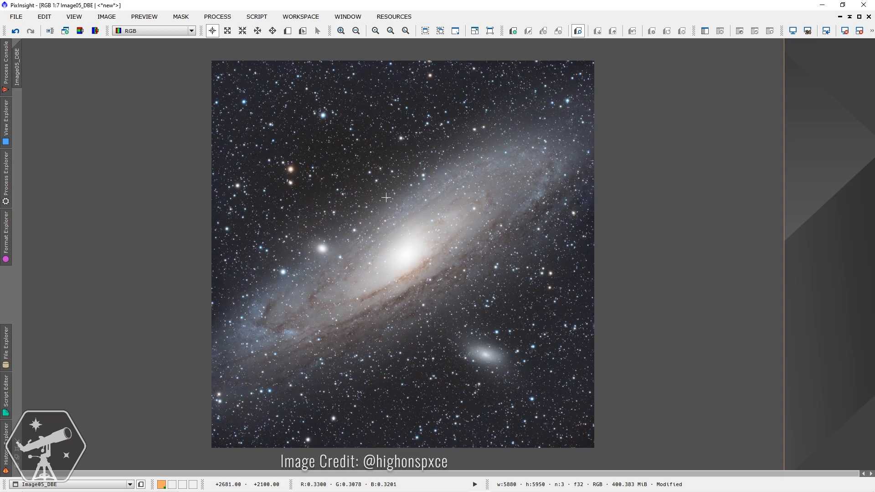
- Inspect the bright galaxy core, then open HDRMultiscaleTransform and enable To lightness and Lightness mask
scroll(411, 263, "up", 4)
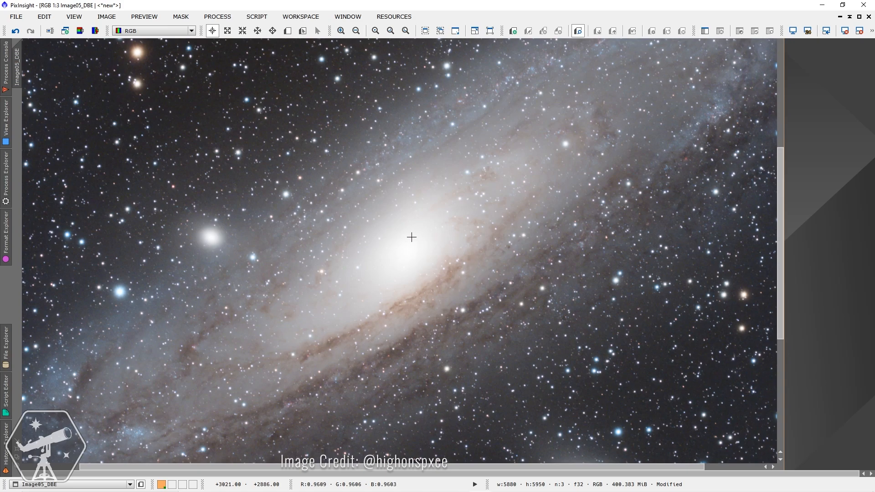
scroll(326, 291, "down", 2)
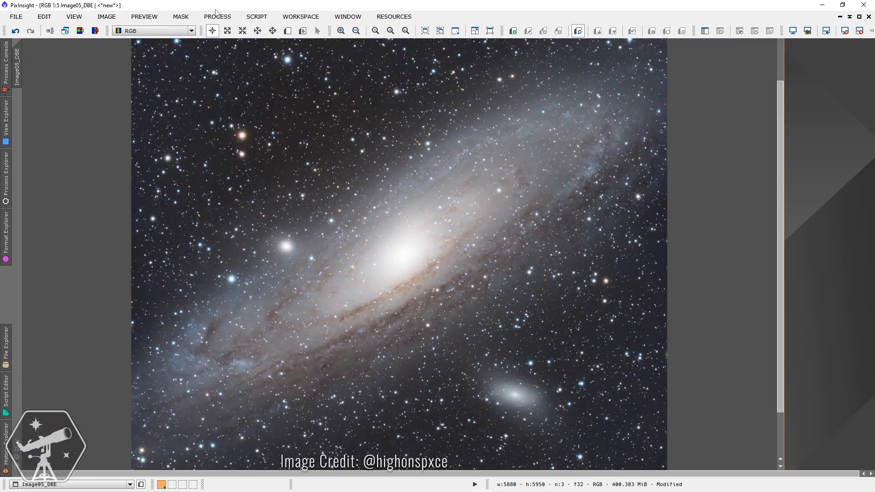
left_click(217, 16)
mouse_move(318, 9)
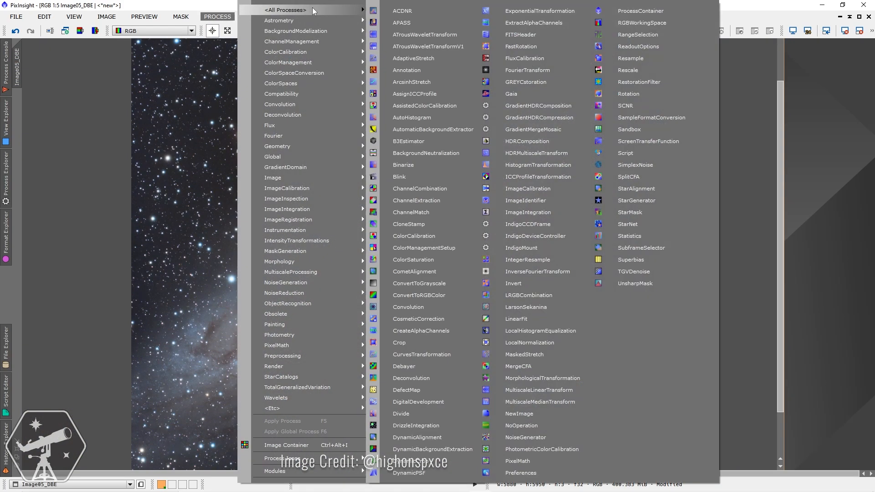
left_click(558, 155)
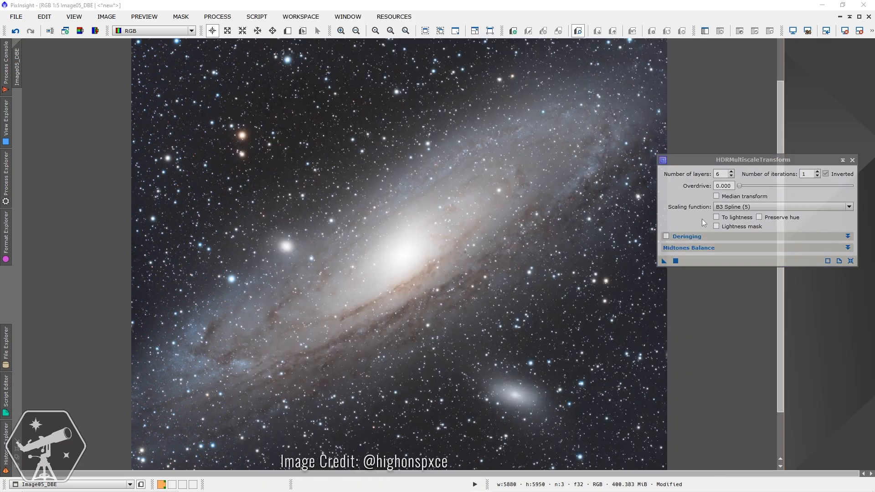
left_click(719, 219)
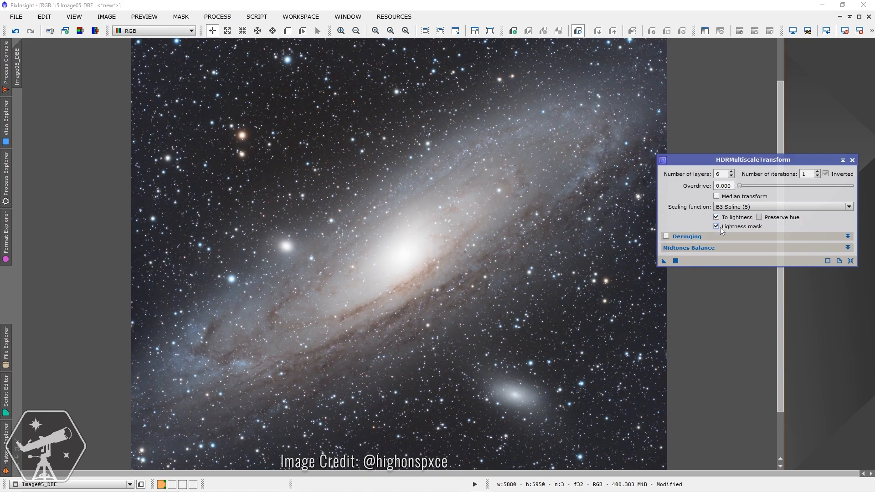
left_click(720, 227)
- Try HDRMultiscaleTransform on Image05_DBE with 6 layers, compare the core detail, and undo it
left_click(664, 261)
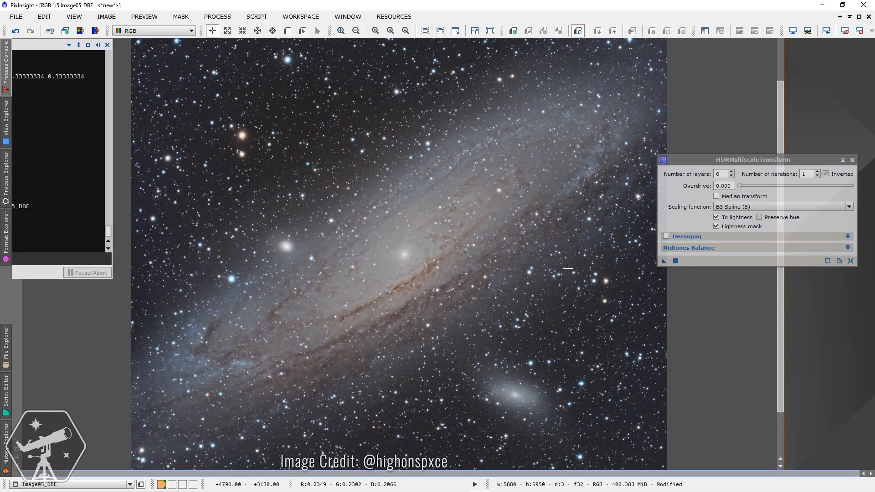
scroll(541, 266, "down", 2)
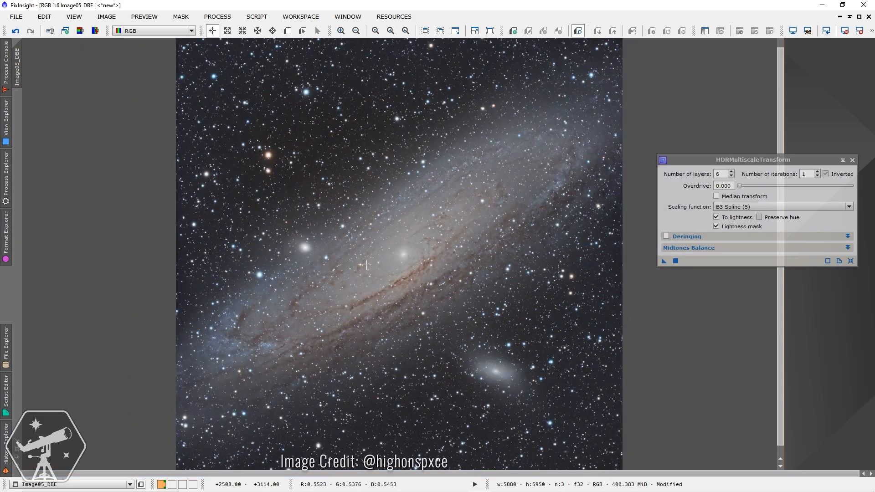
scroll(90, 77, "up", 2)
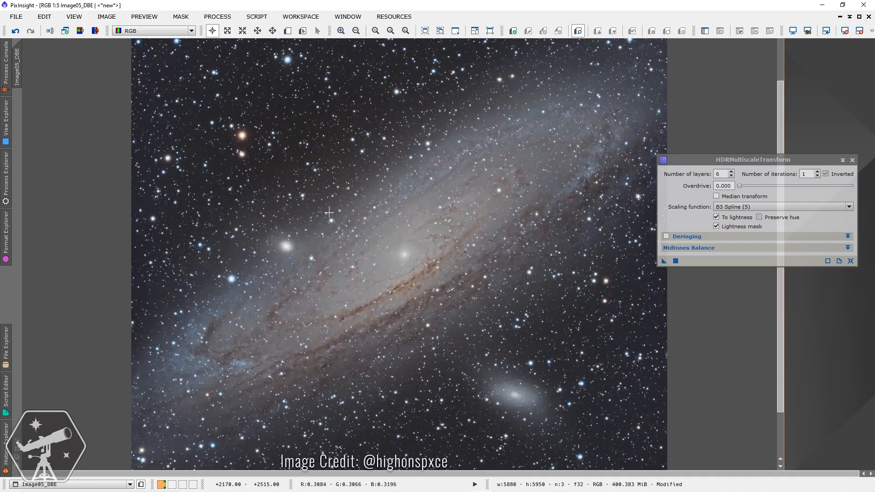
scroll(90, 76, "down", 1)
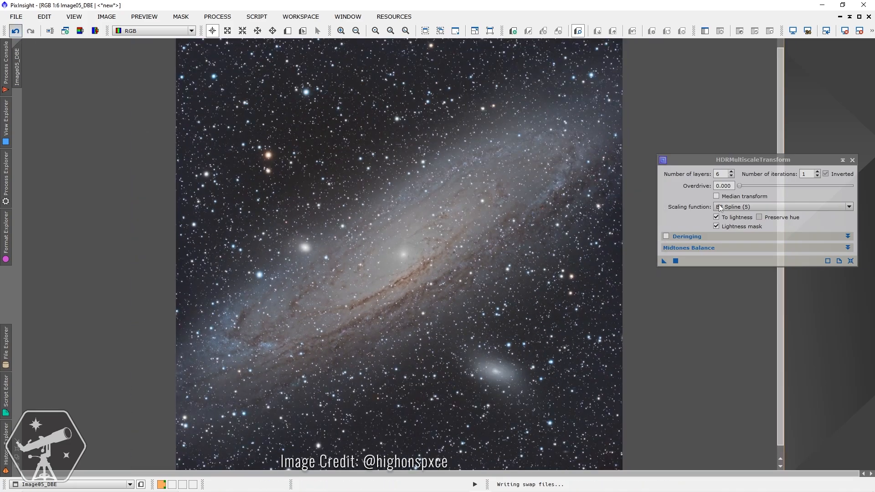
- Set the number of layers to 8, apply HDRMultiscaleTransform to Image05_DBE, and check the galaxy core
left_click(732, 172)
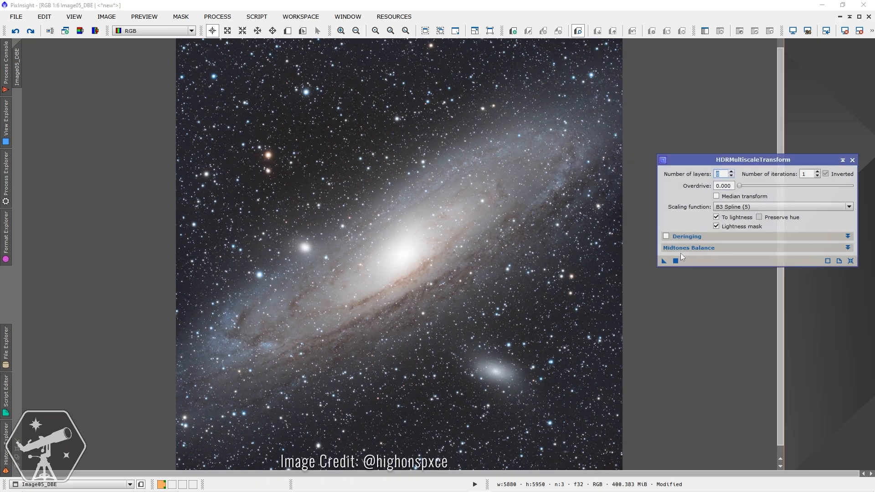
left_click_drag(663, 262, 538, 273)
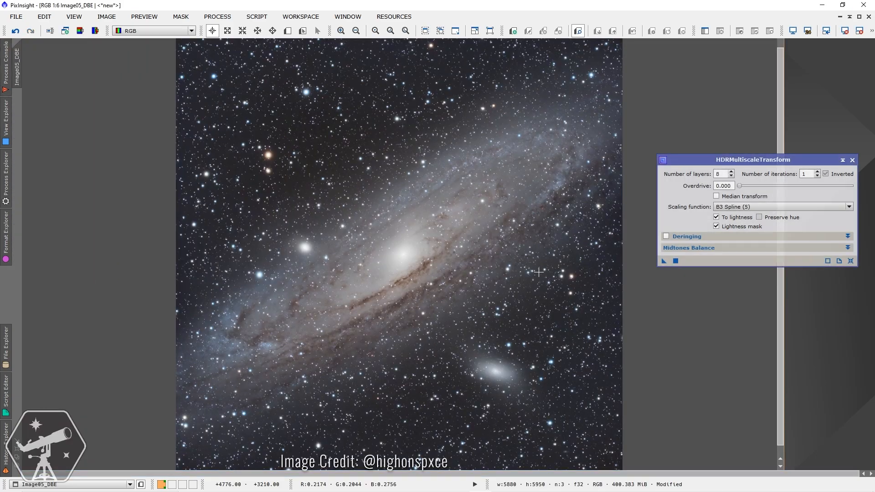
scroll(467, 255, "up", 3)
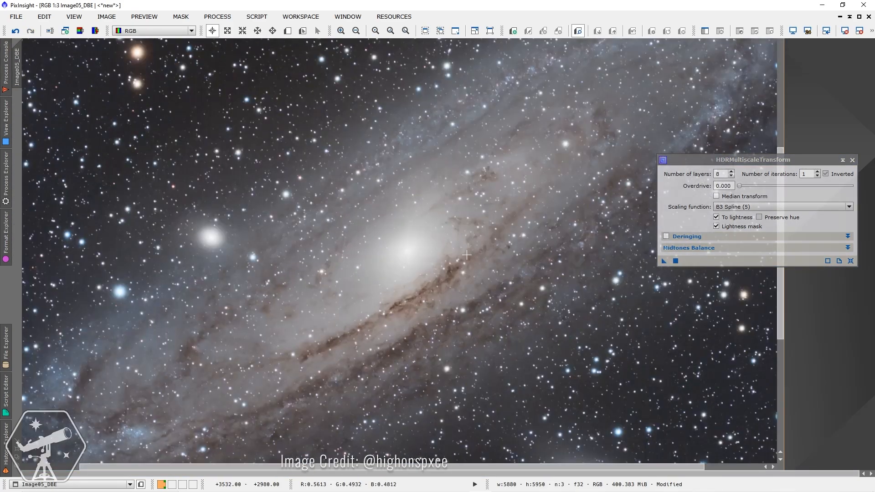
- Close HDRMultiscaleTransform and undo its application on Image05_DBE to compare the whole galaxy without it
scroll(467, 254, "down", 3)
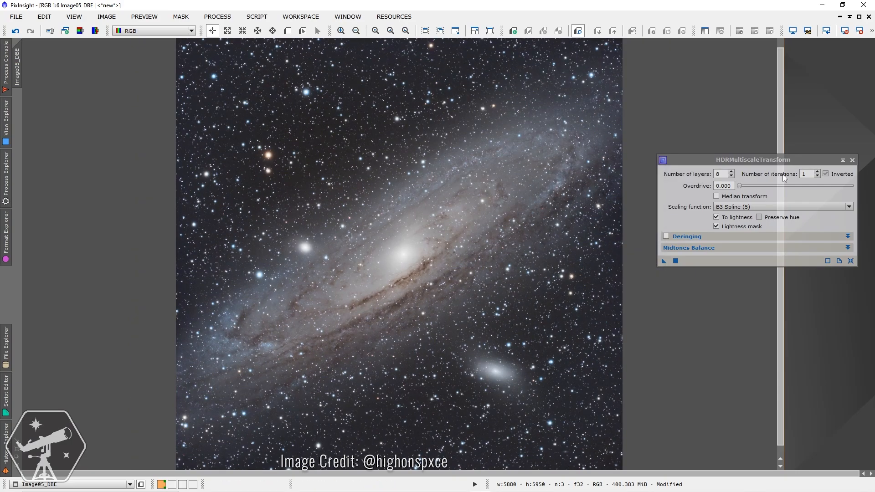
left_click(852, 161)
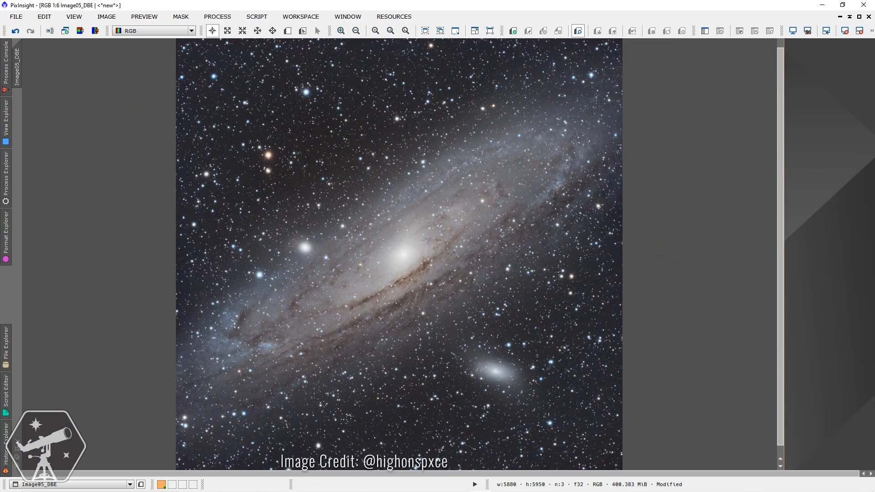
left_click(15, 32)
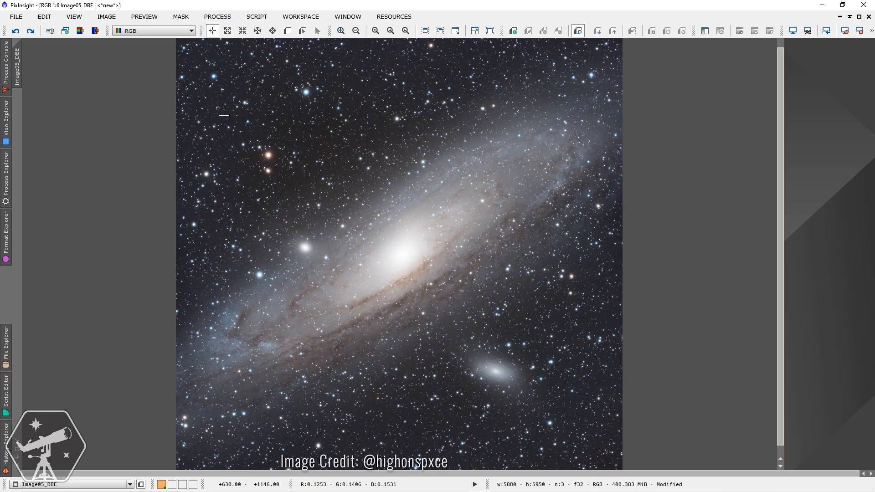
scroll(224, 115, "down", 1)
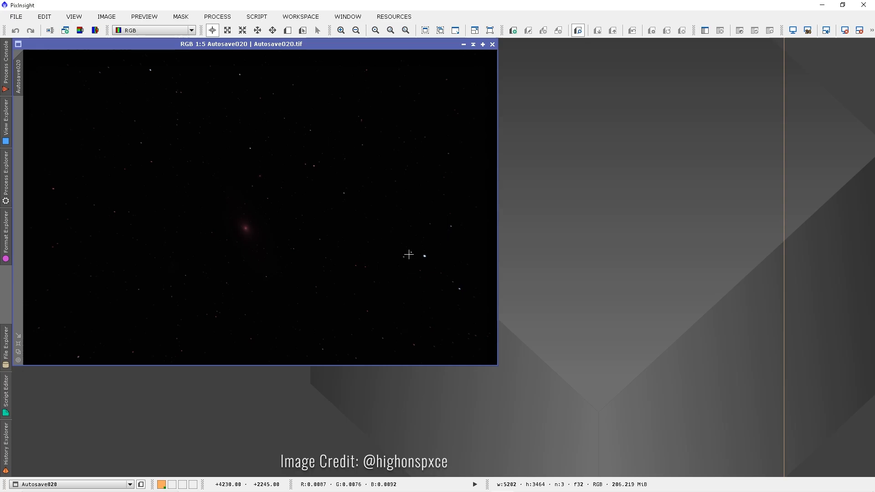
- Auto-stretch the display of Autosave020 and crop off its dark stacking borders to about 4595 × 3180 px with DynamicCrop
key("ctrl+a")
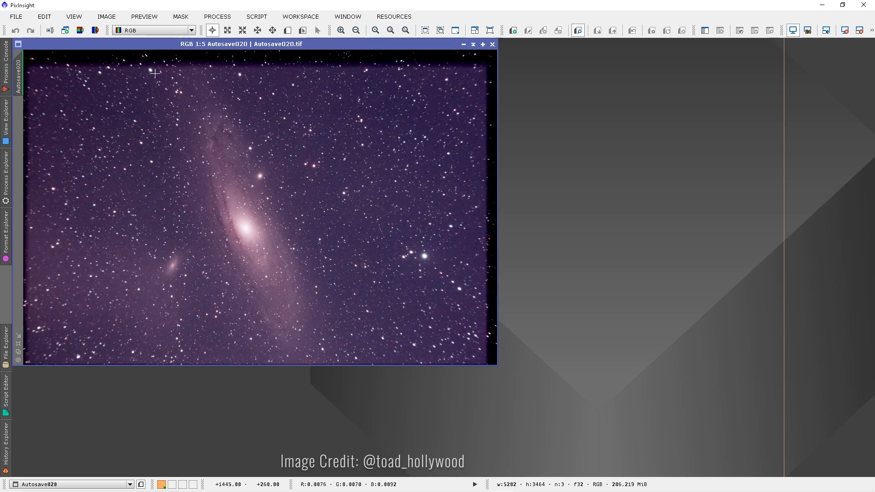
left_click(217, 16)
mouse_move(296, 17)
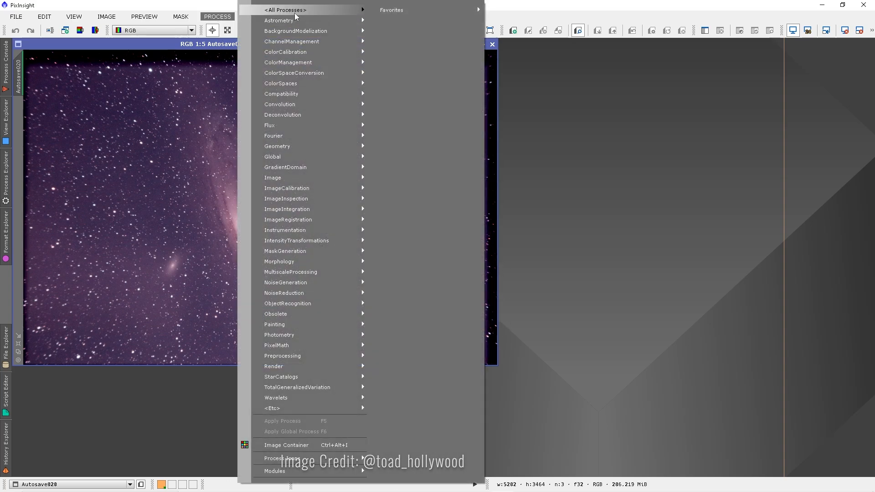
left_click(448, 459)
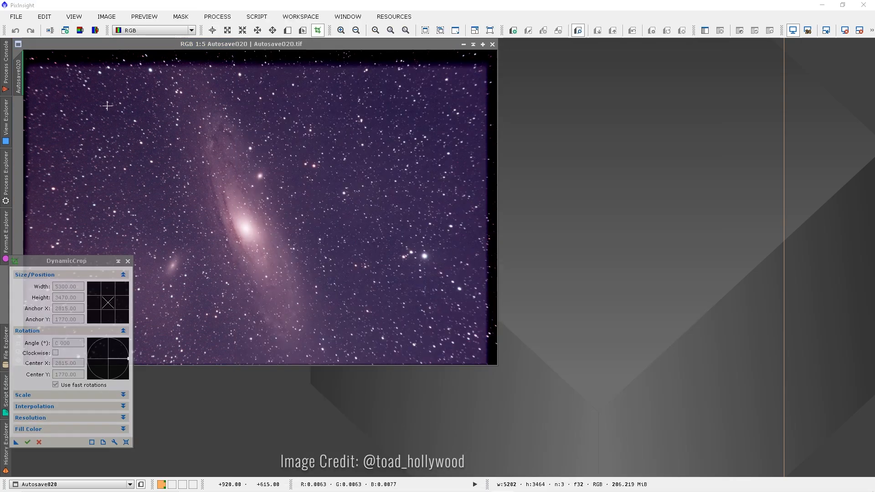
mouse_move(40, 71)
left_mouse_down()
mouse_move(473, 342)
mouse_move(469, 358)
mouse_move(457, 360)
left_mouse_up()
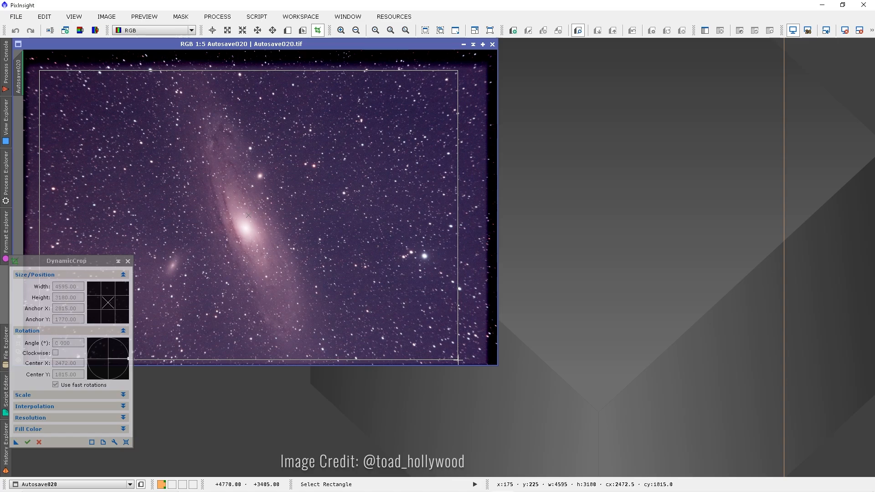
left_click(28, 442)
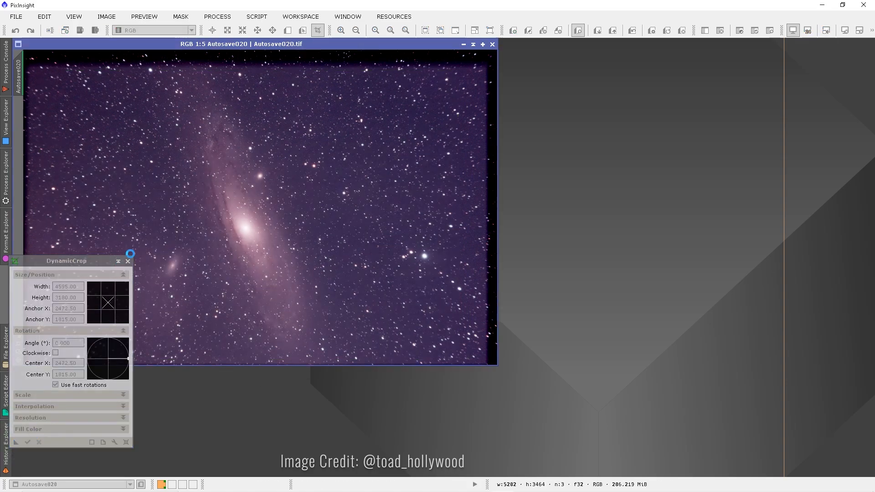
left_click(128, 262)
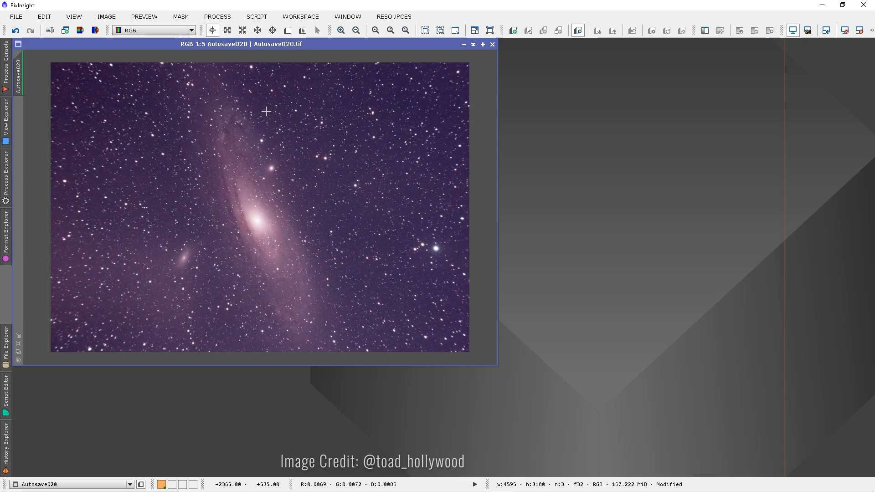
- Split Autosave020 into its RGB channel images and open LinearFit with Autosave020_G as the reference image
left_click(96, 30)
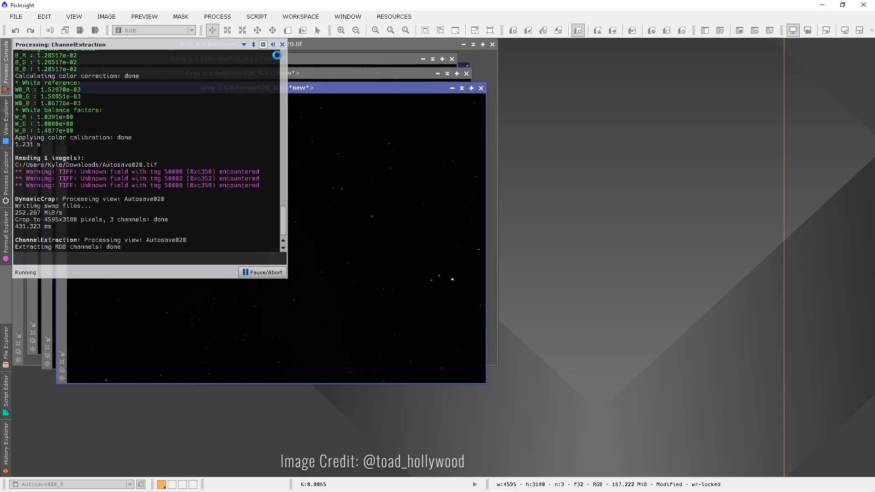
left_click(225, 19)
mouse_move(319, 10)
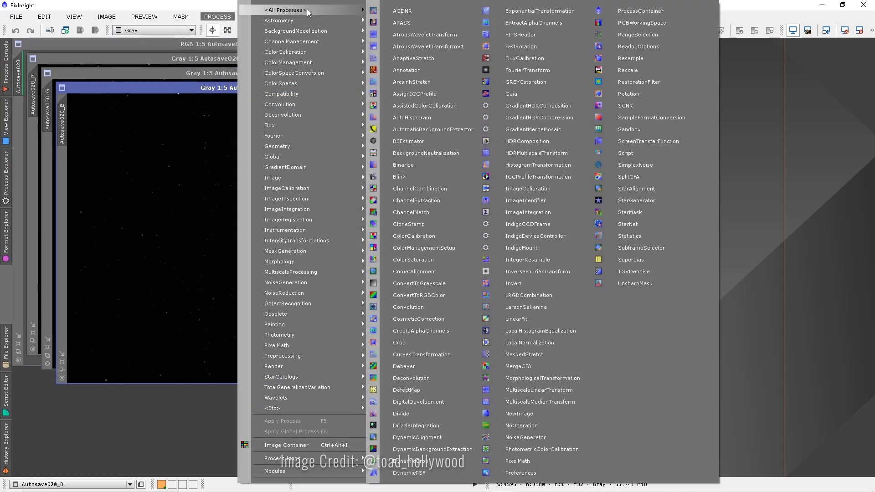
left_click(555, 318)
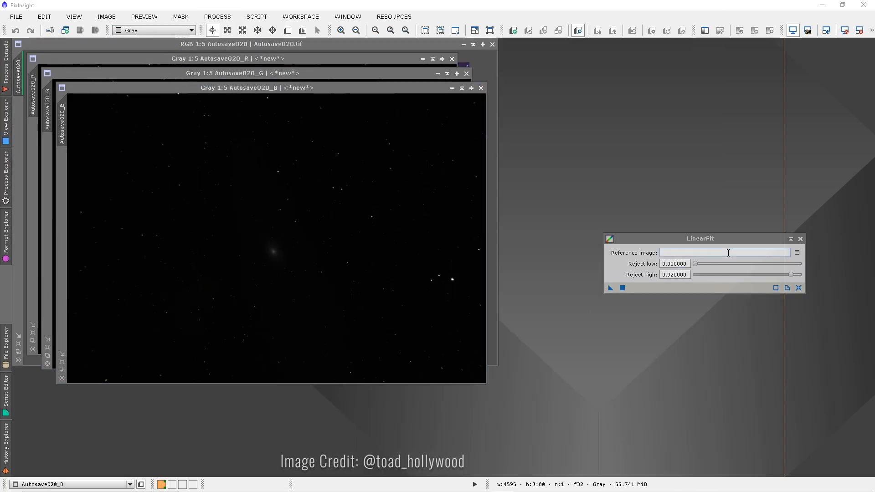
left_click(797, 253)
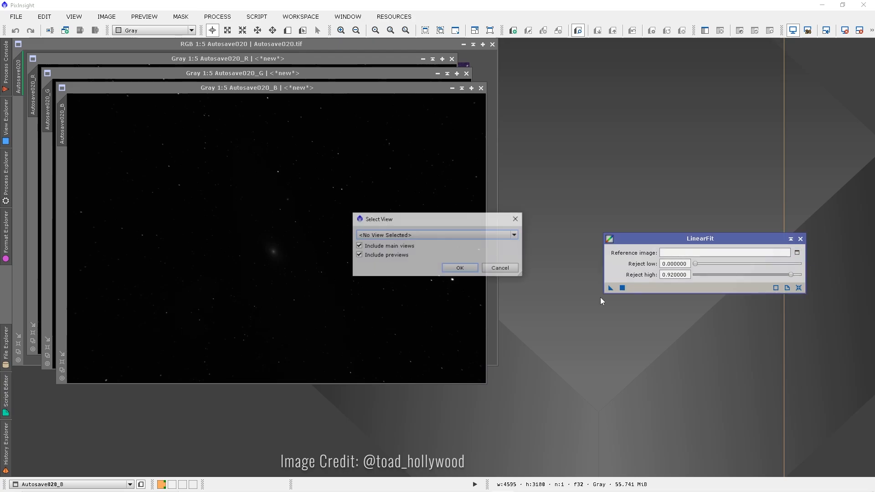
left_click(431, 235)
left_click(426, 267)
left_click(452, 268)
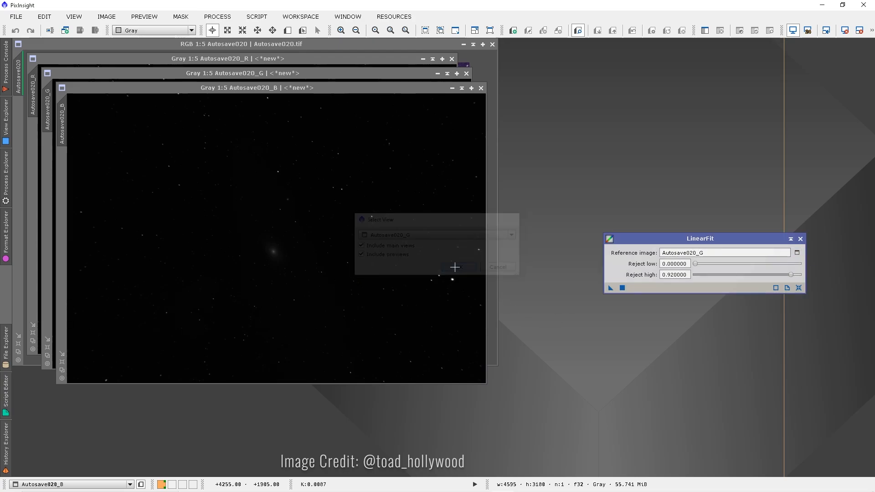
- Apply LinearFit to the blue channel image Autosave020_B and to the red channel image Autosave020_R
left_click_drag(610, 288, 378, 277)
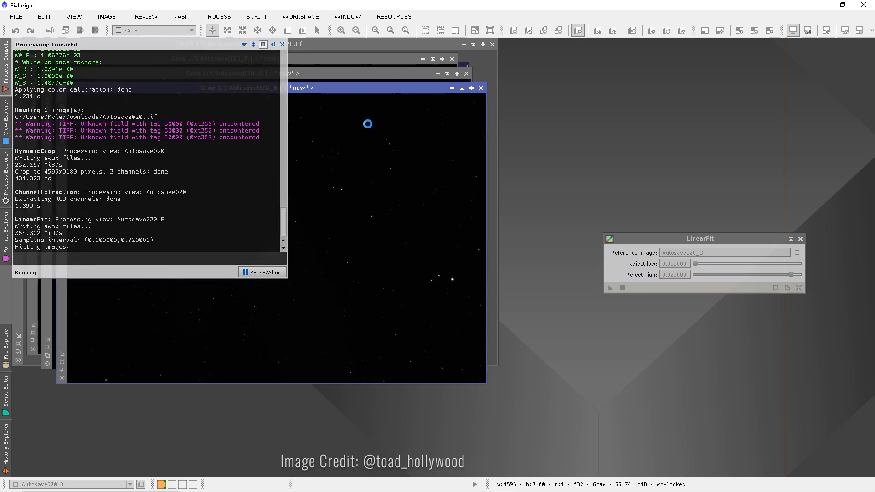
left_click(286, 57)
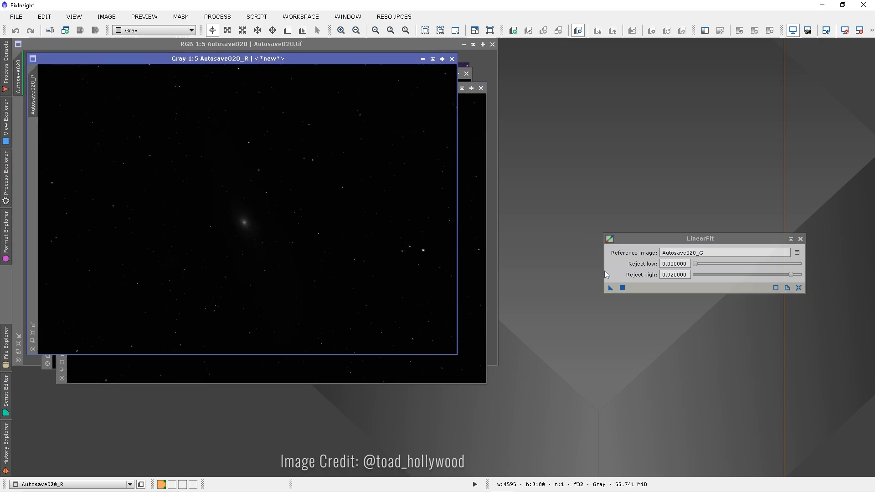
left_click_drag(609, 287, 337, 253)
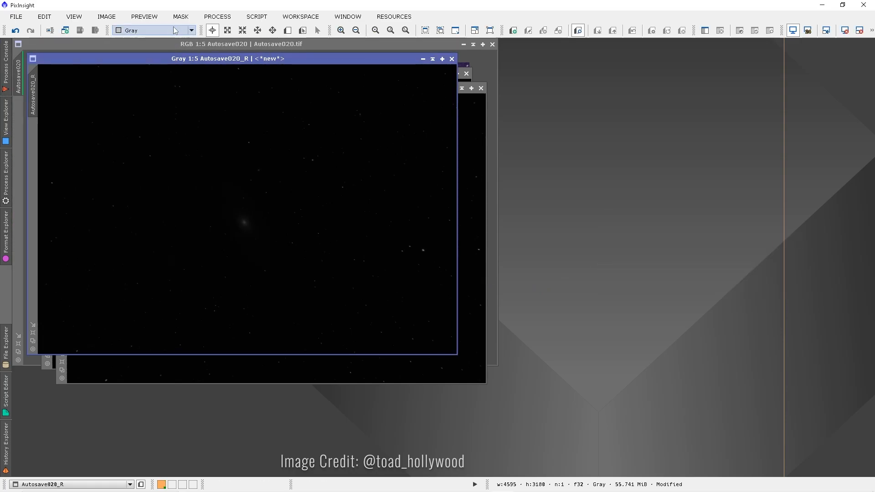
- Combine Autosave020_R, Autosave020_G and Autosave020_B into a new RGB image with ChannelCombination, then close the process
left_click(217, 17)
mouse_move(279, 11)
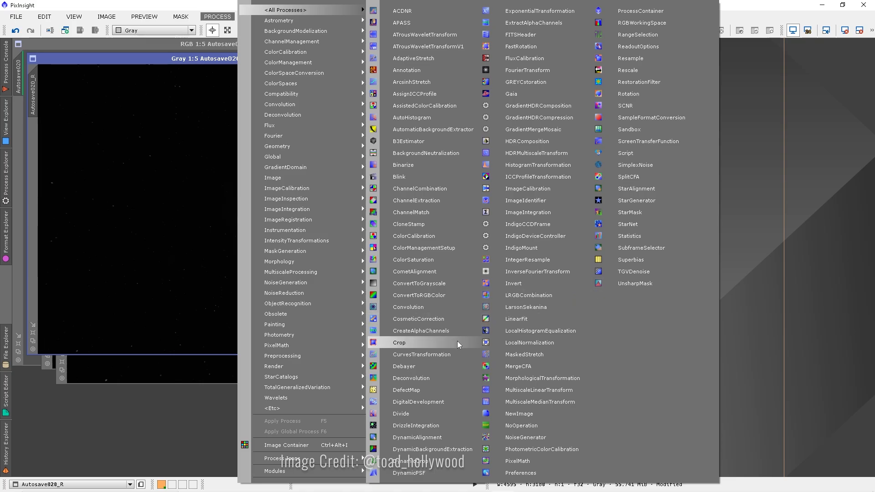
left_click(445, 190)
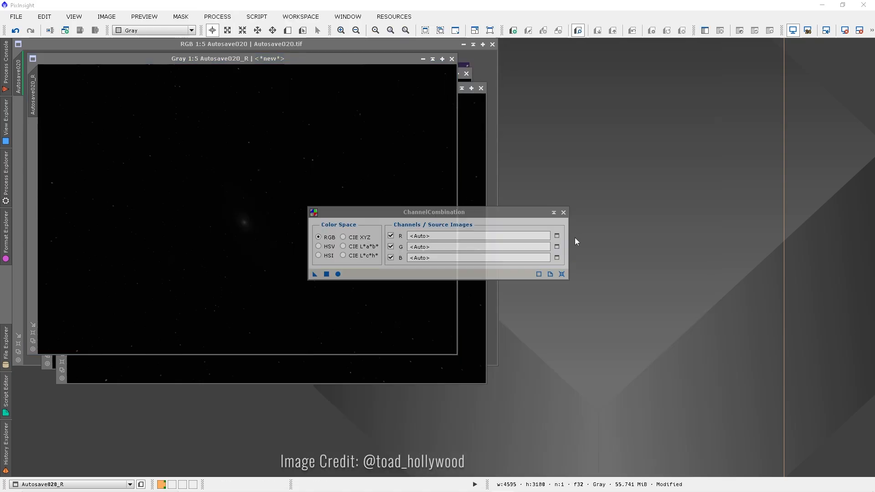
left_click(557, 236)
left_click(469, 258)
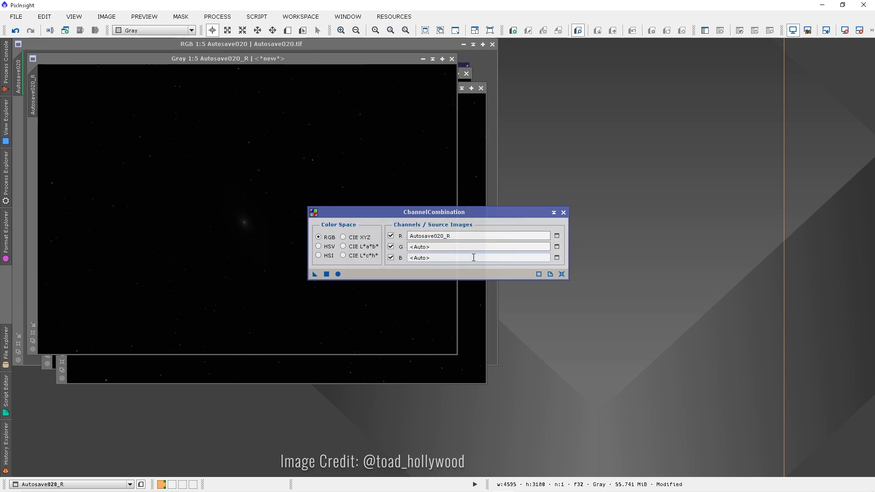
left_click(557, 246)
left_click(461, 258)
left_click(557, 258)
left_click(478, 258)
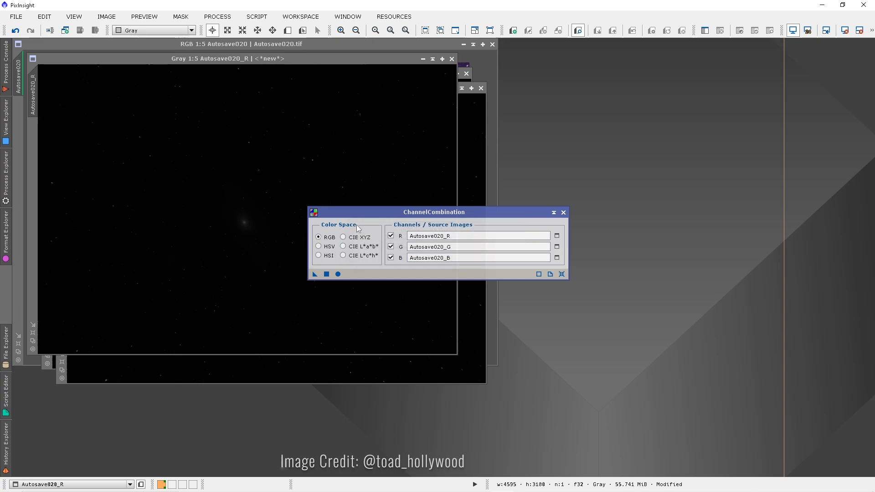
left_click(337, 274)
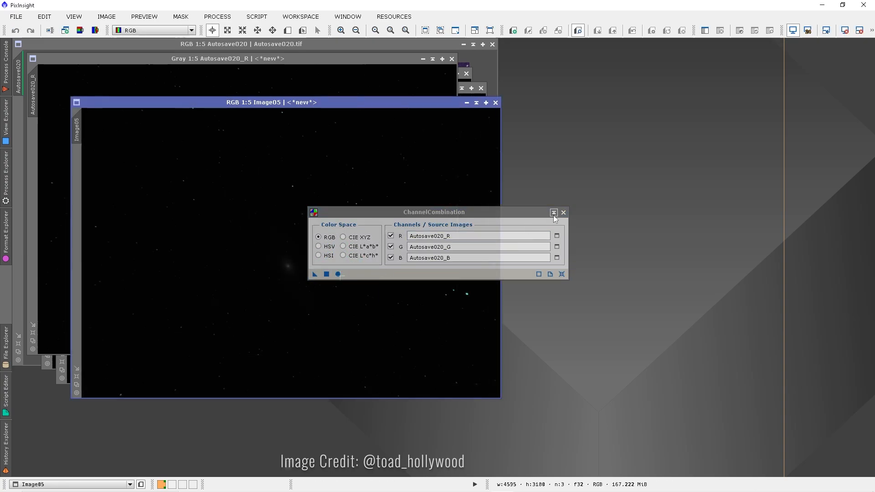
left_click(563, 213)
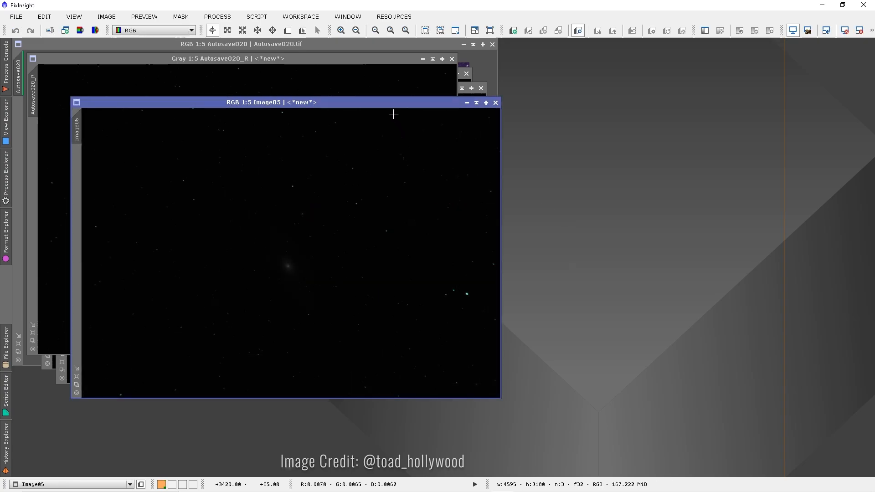
- Close the three separate channel images without saving and maximize the combined image Image05
left_click(452, 59)
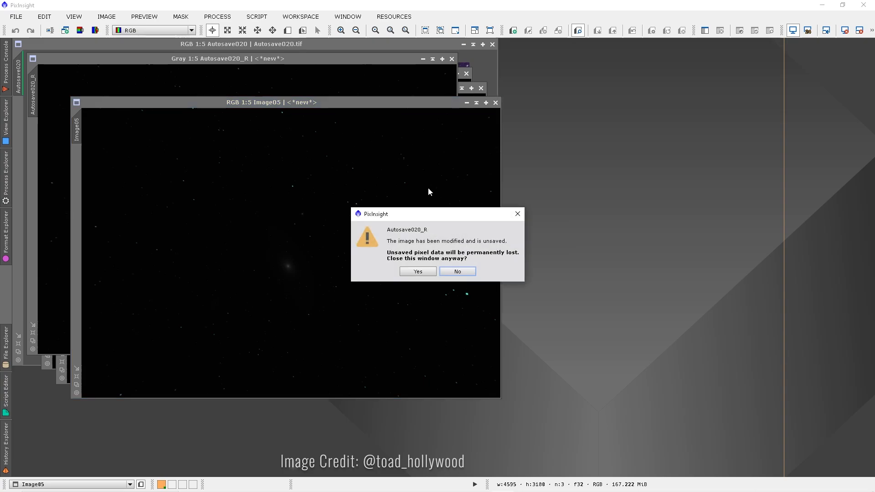
left_click(418, 273)
left_click(481, 88)
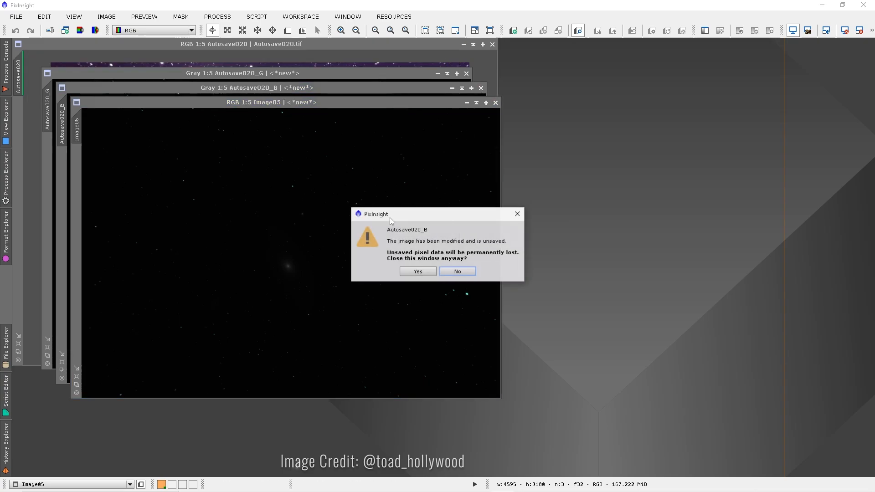
left_click(410, 270)
left_click(466, 73)
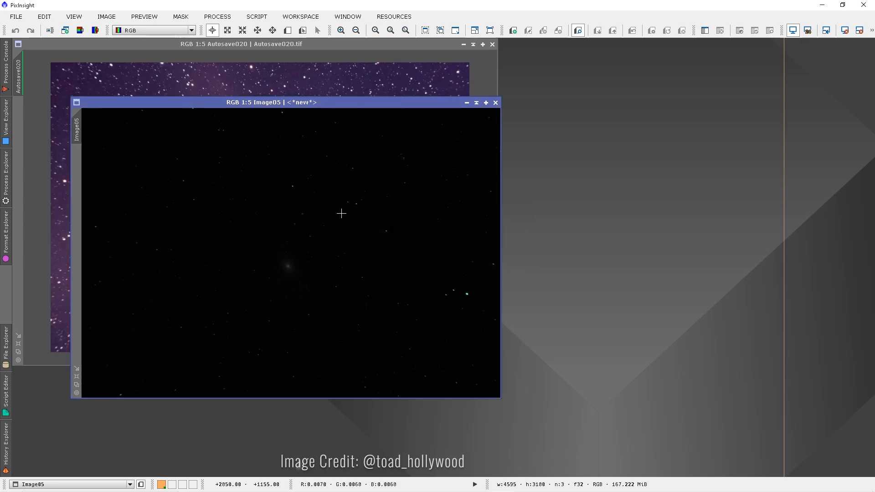
left_click(485, 102)
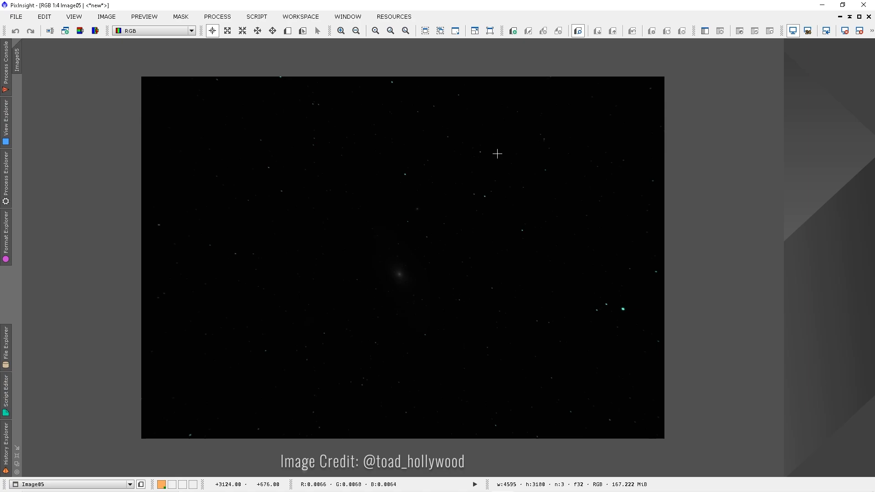
- Auto-stretch the display of Image05 and start a reset DynamicBackgroundExtraction on it with a default sample radius of 150
key("ctrl+a")
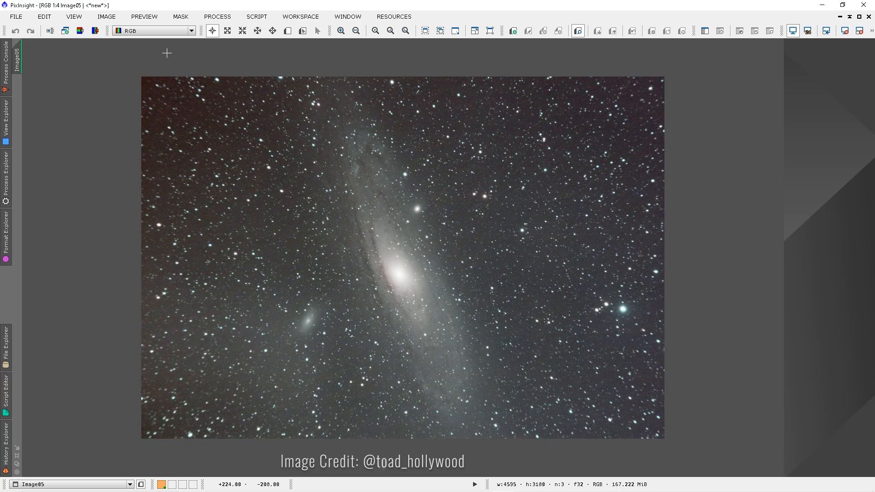
left_click(225, 19)
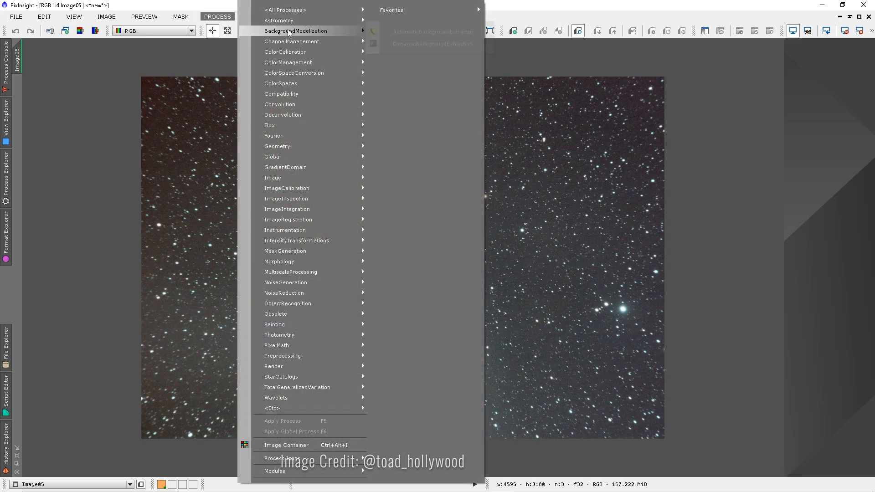
mouse_move(319, 31)
left_click(419, 44)
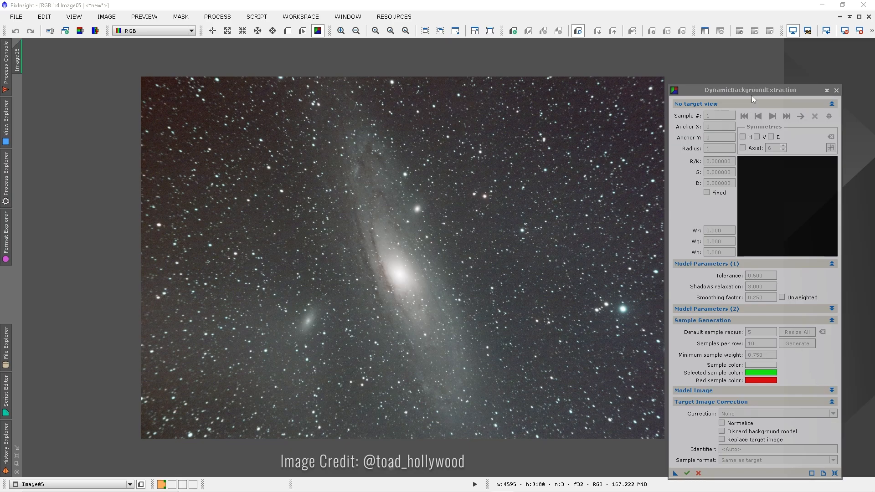
left_click_drag(753, 90, 738, 63)
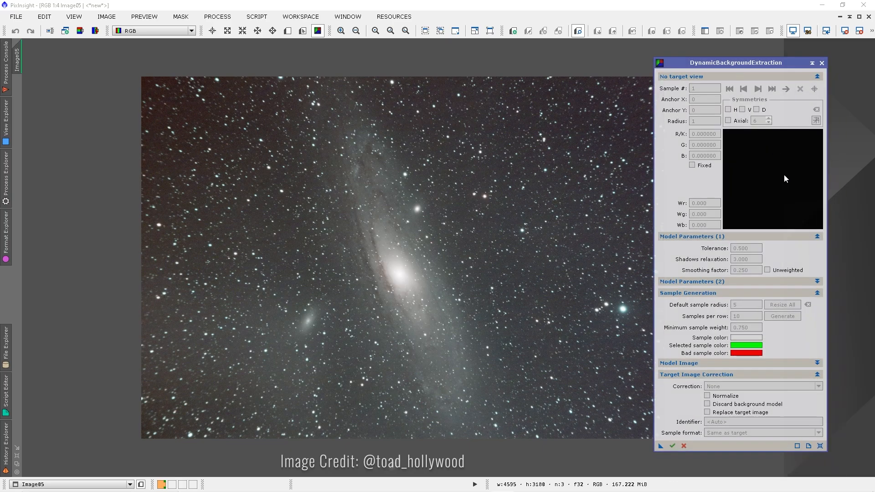
left_click(821, 446)
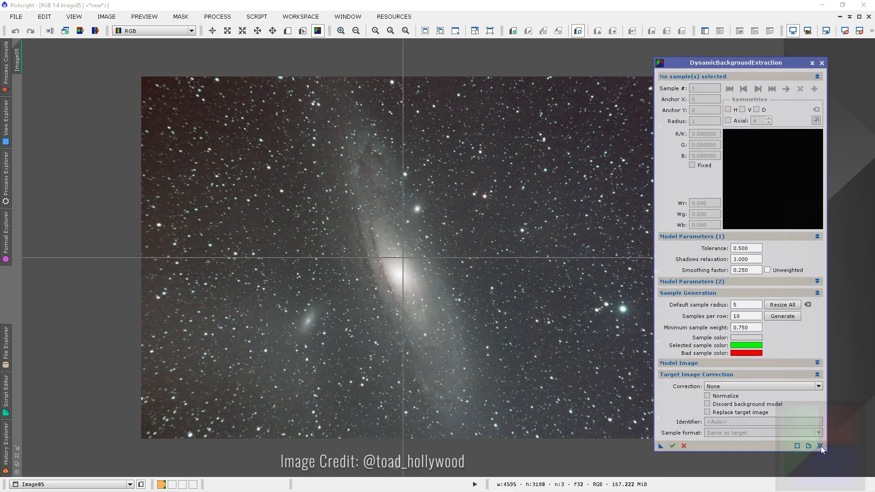
left_click(751, 303)
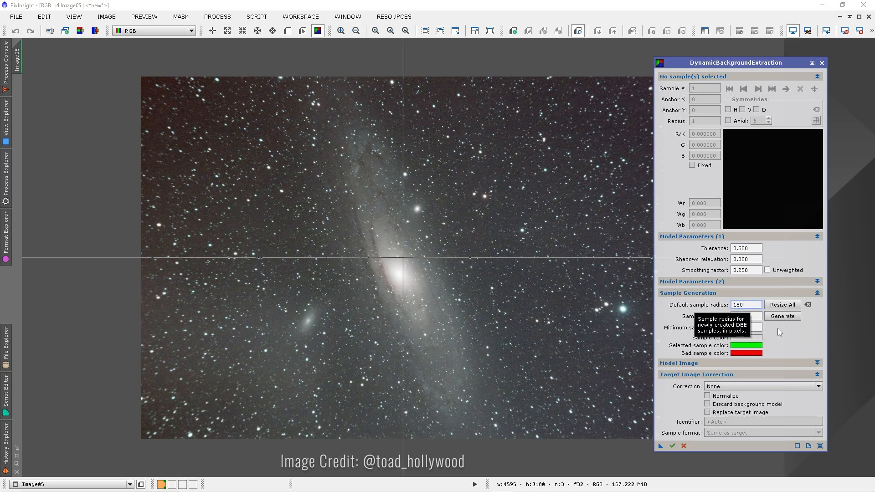
left_click(789, 305)
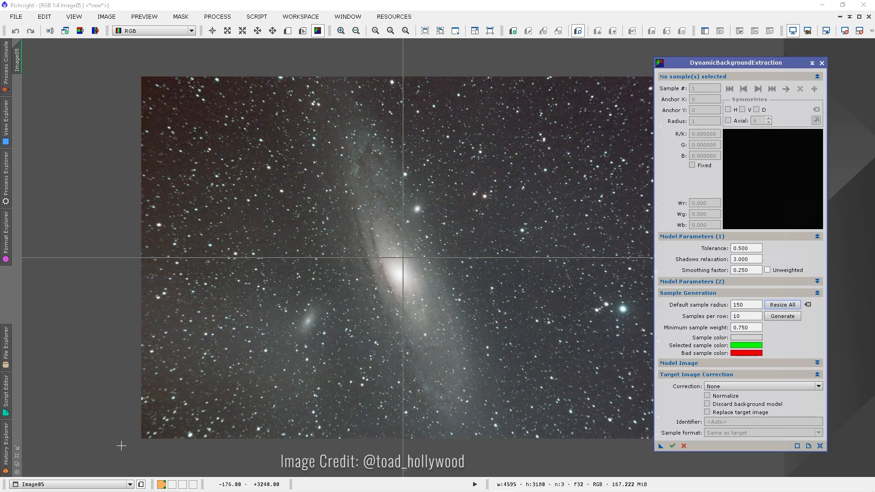
- Place nine background samples up the left edge of Image05, from the lower corner to the upper corner
left_click(155, 424)
left_click(156, 391)
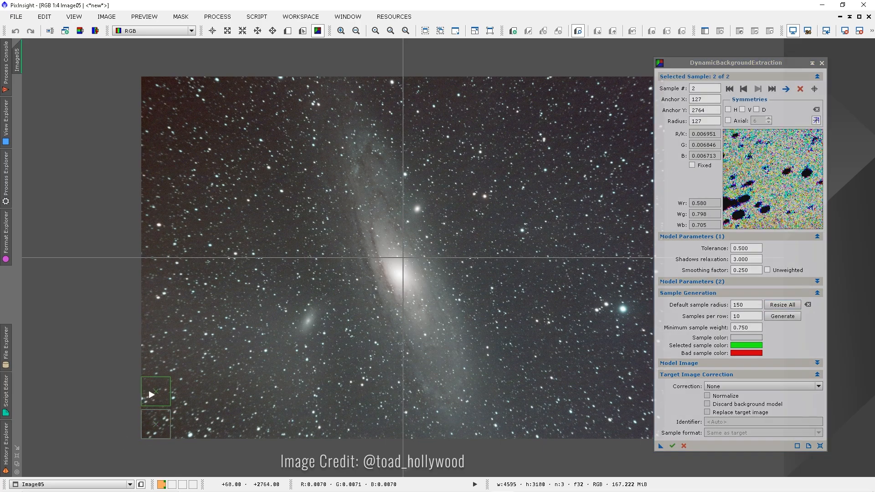
left_click(155, 343)
left_click(156, 296)
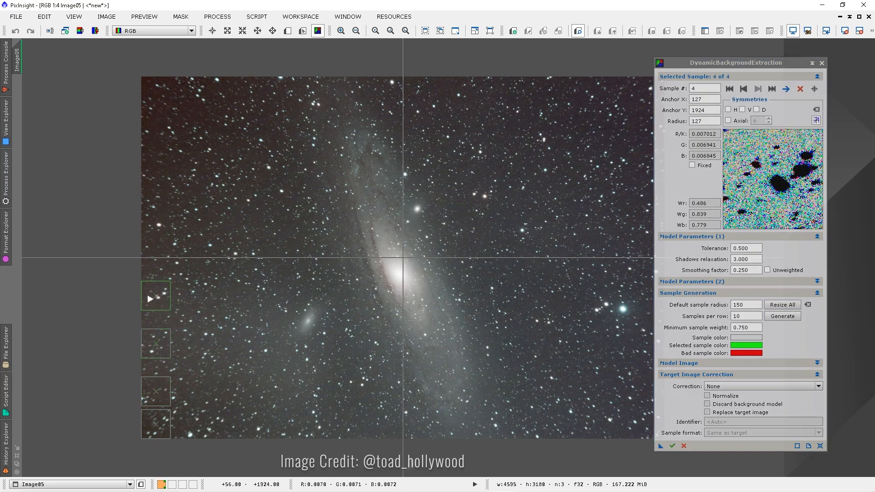
left_click(143, 247)
left_click(147, 211)
left_click(148, 165)
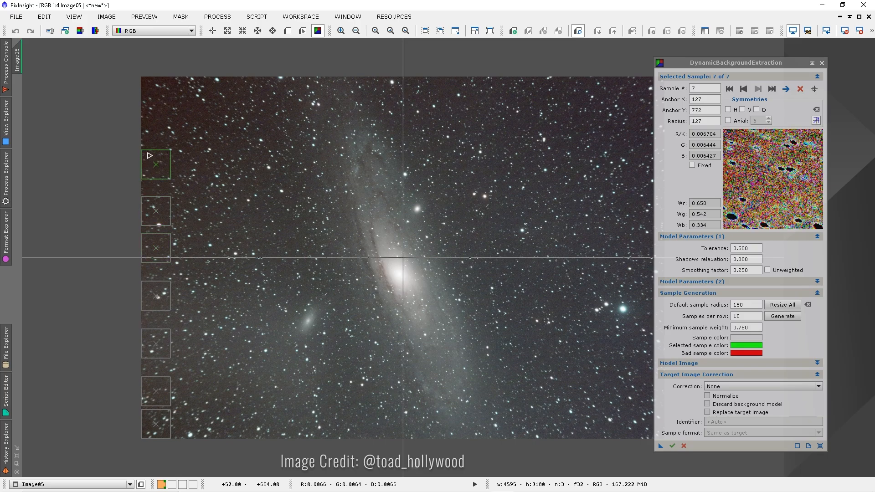
left_click(151, 118)
left_click(157, 78)
- Add nine background samples along the top edge of Image05, skipping the galaxy's faint upper end and ending at the right corner
left_click(208, 80)
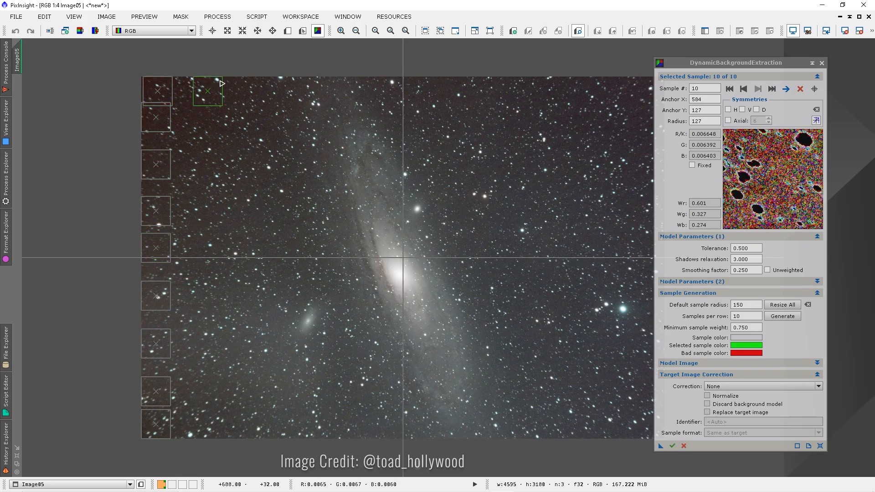
left_click(270, 81)
left_click(385, 84)
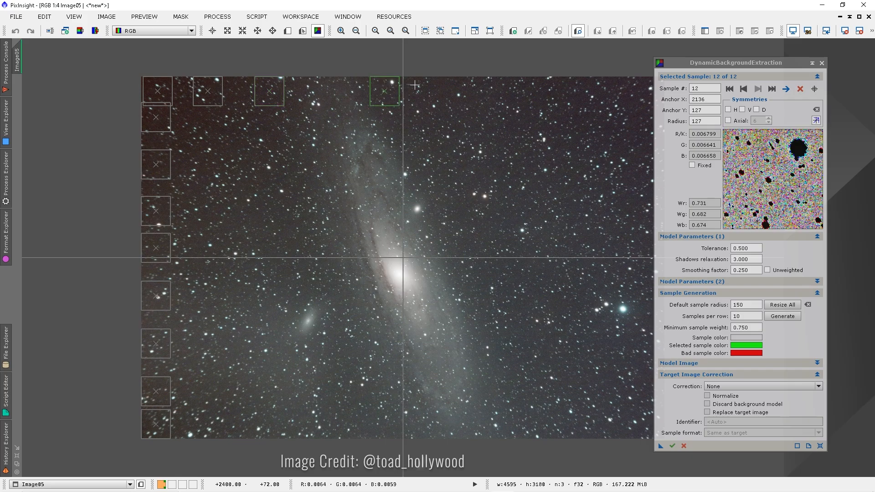
left_click(422, 86)
left_click(461, 87)
left_click(509, 91)
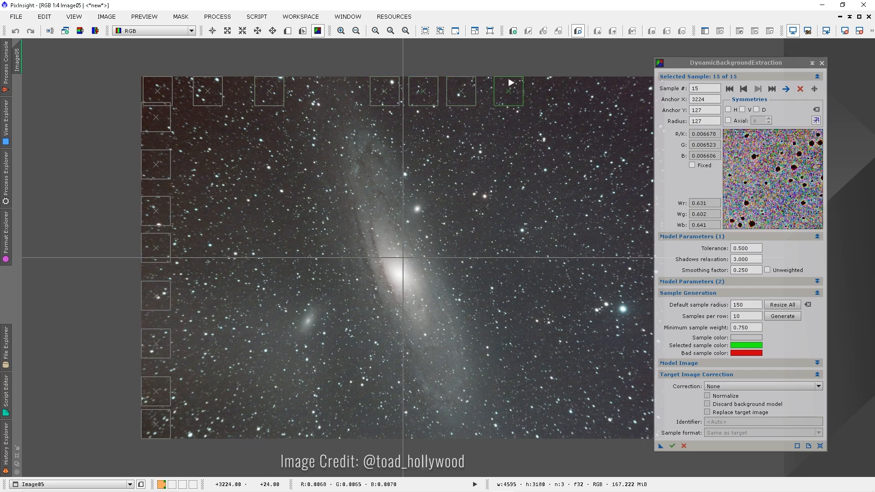
left_click(548, 91)
left_click(602, 86)
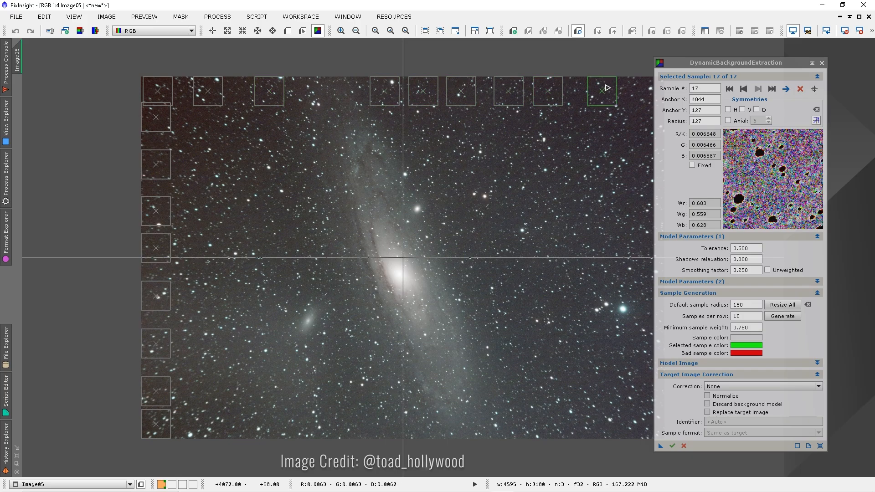
left_click_drag(707, 62, 800, 69)
left_click(648, 91)
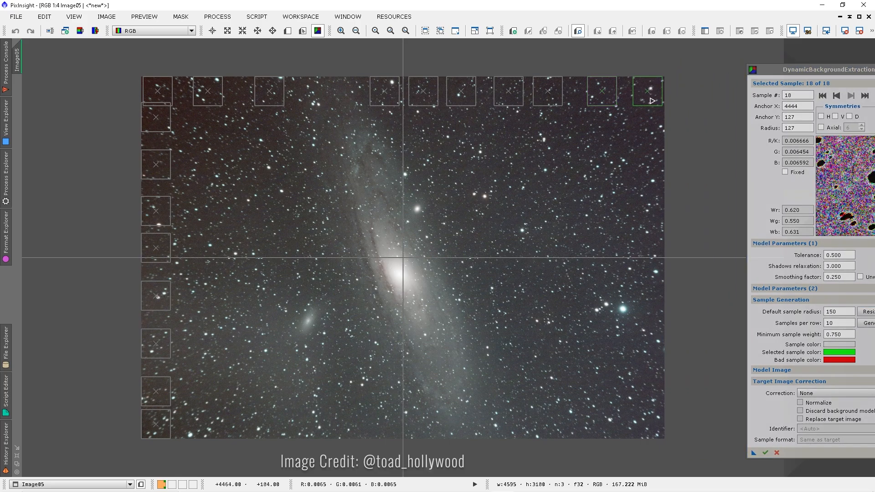
- Add seven background samples down the right edge of Image05 to the lower corner
left_click(660, 140)
left_click(661, 185)
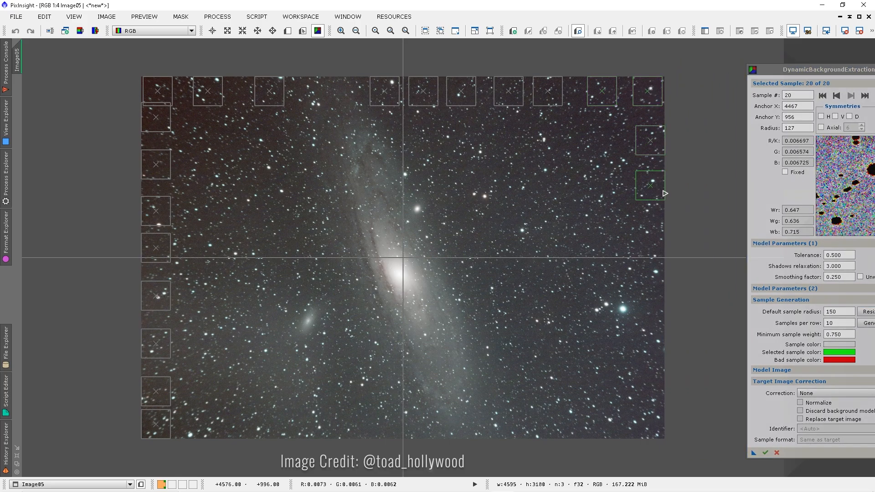
left_click(661, 228)
left_click(661, 273)
left_click(660, 329)
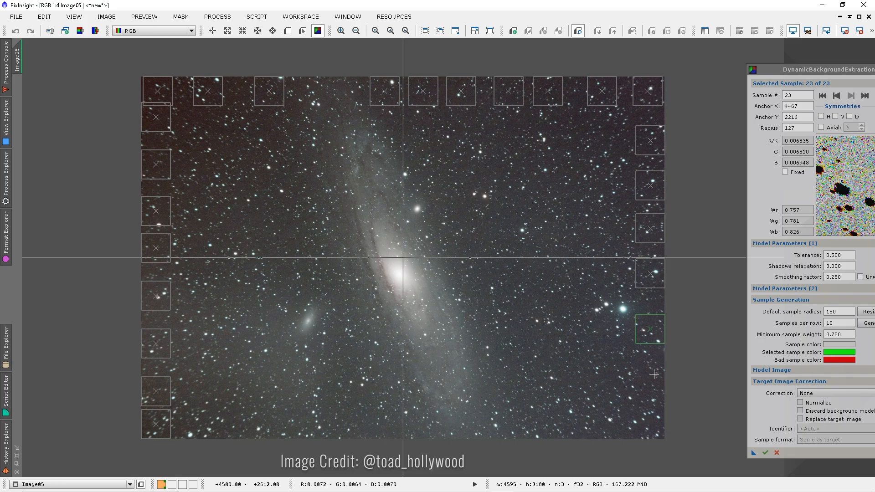
left_click(654, 374)
left_click(654, 421)
- Add six background samples along the bottom edge of Image05, working leftward from the right corner past the galaxy
left_click(611, 424)
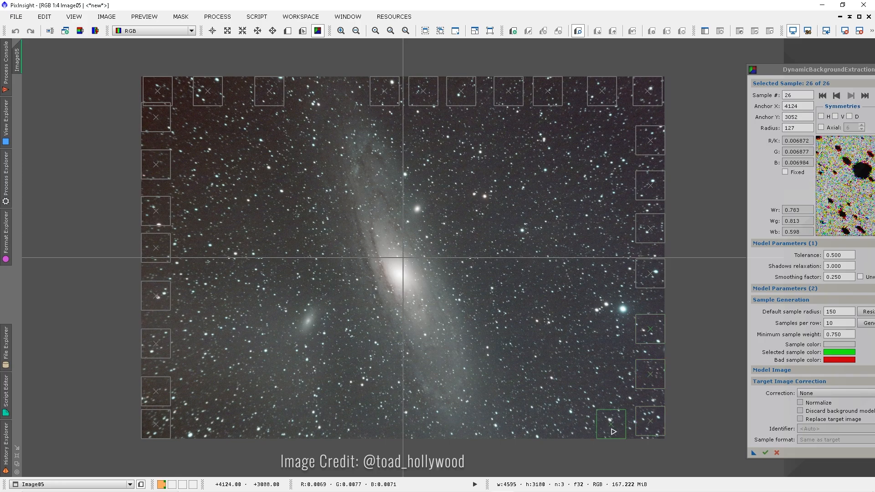
left_click(569, 429)
left_click(521, 429)
left_click(428, 435)
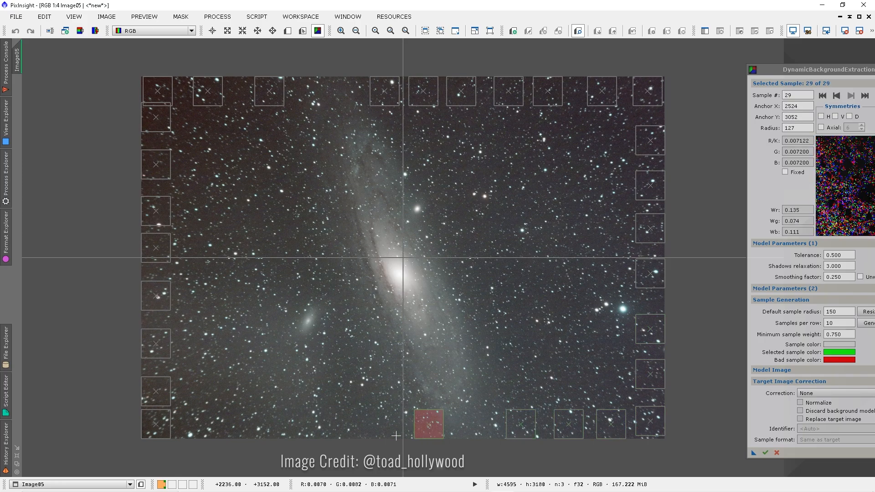
left_click(373, 435)
left_click(321, 435)
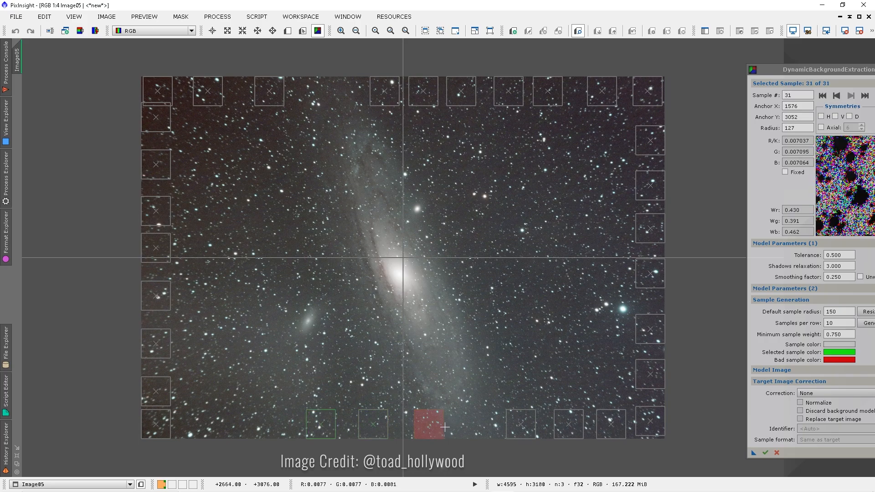
- Shift the two bottom-edge samples left of the galaxy further left and move the rejected red sample between them
left_click_drag(435, 429, 428, 429)
left_click_drag(373, 430, 310, 431)
left_click(429, 430)
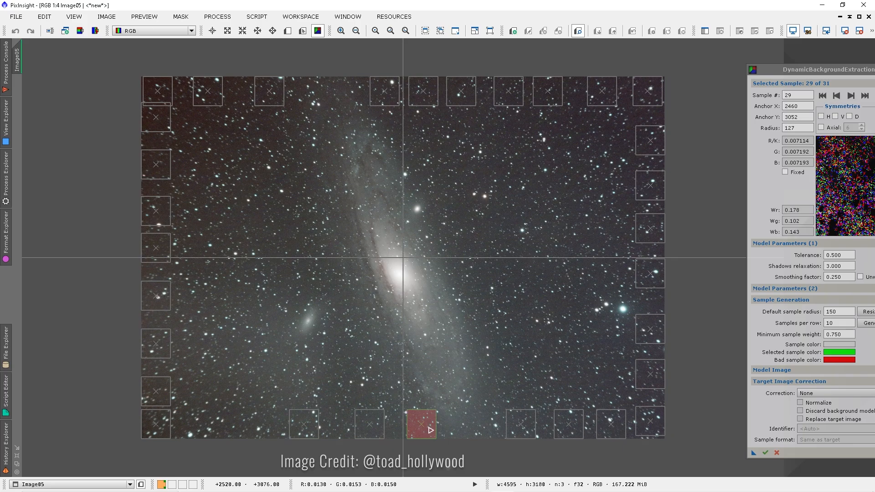
left_click_drag(430, 429, 337, 429)
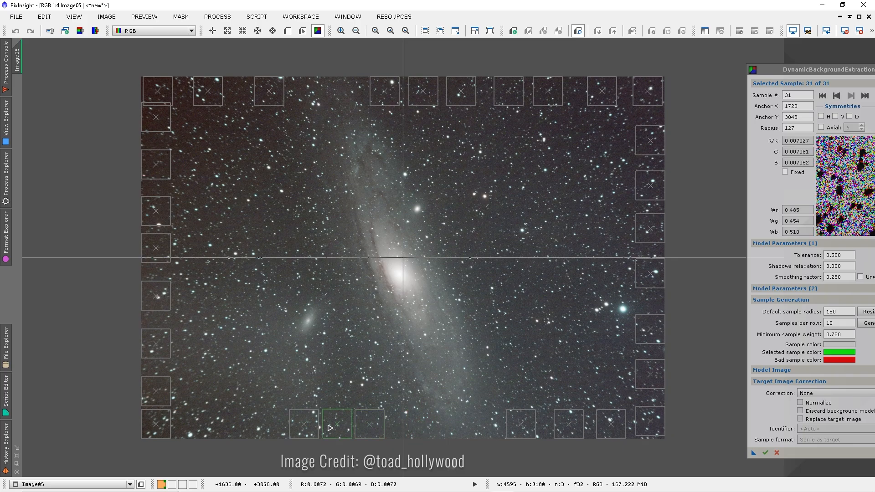
- Add three more samples along the bottom edge to fill the gap toward the lower-left corner
left_click(271, 424)
left_click(232, 424)
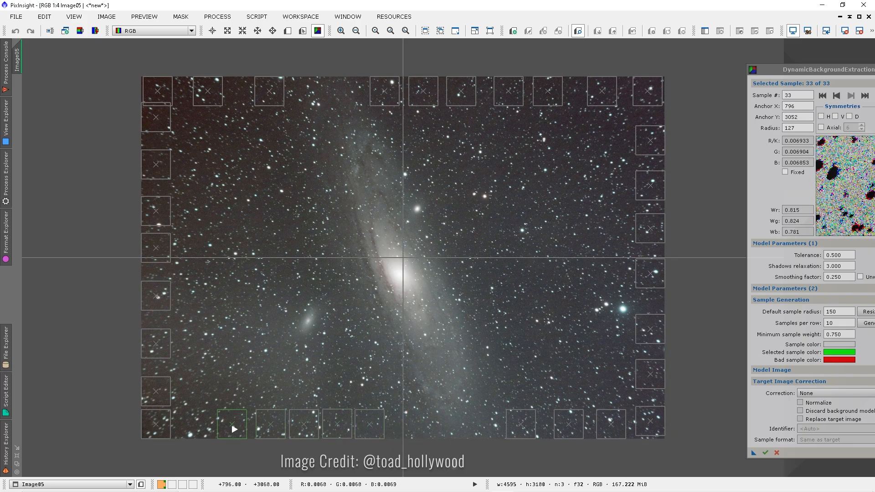
left_click(189, 426)
- Set the target image correction to Subtraction and execute DynamicBackgroundExtraction on Image05
left_click_drag(856, 71, 667, 59)
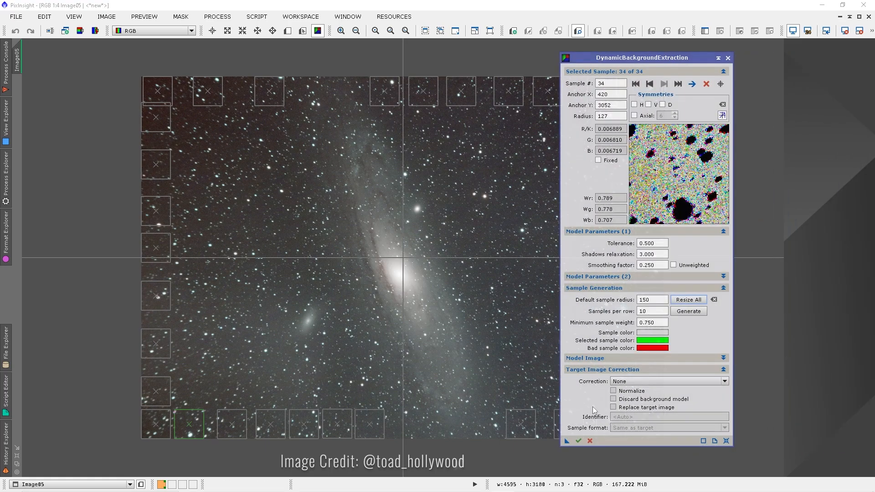
left_click(635, 381)
left_click(636, 397)
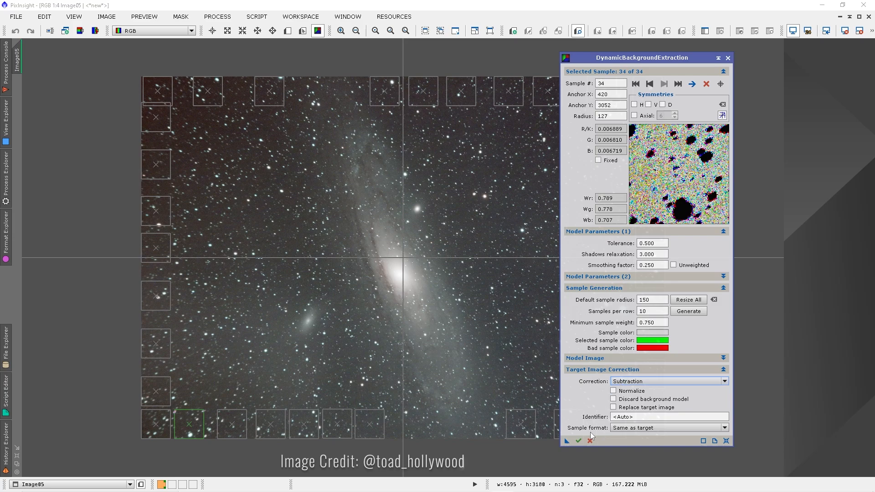
left_click(579, 441)
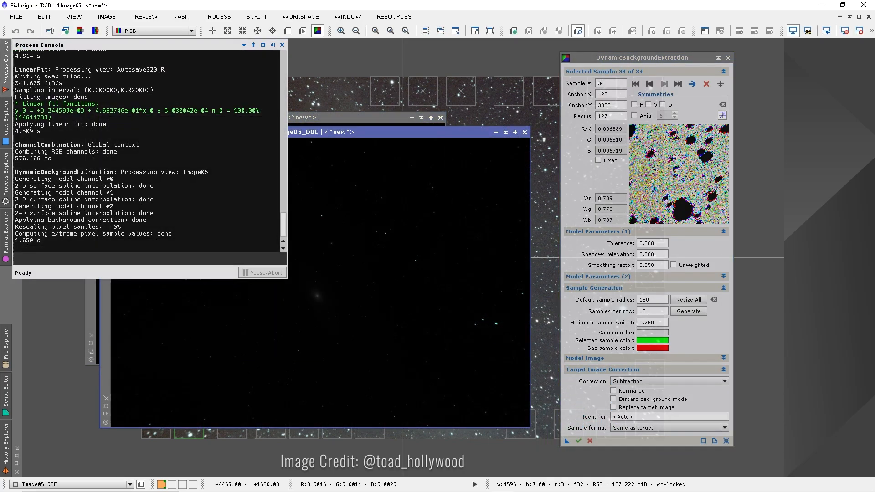
- Auto-stretch the extracted background model Image05_background to inspect its gradient, and close that image
left_click(396, 117)
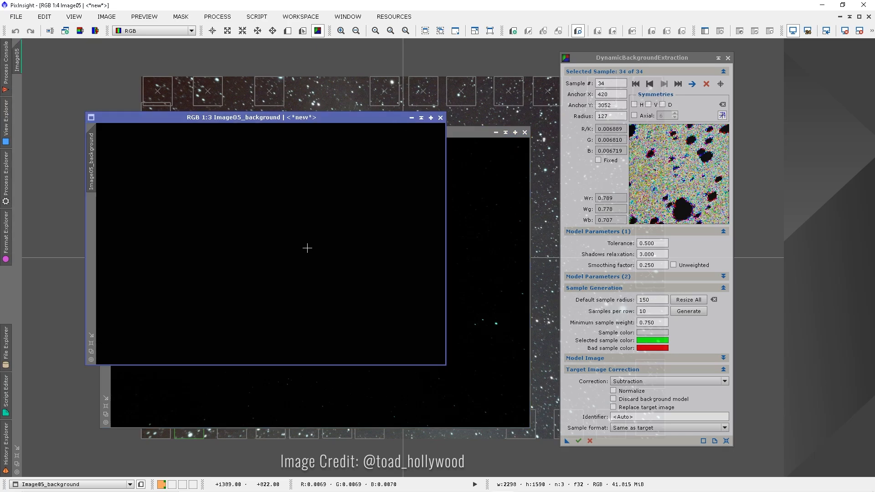
key("ctrl+a")
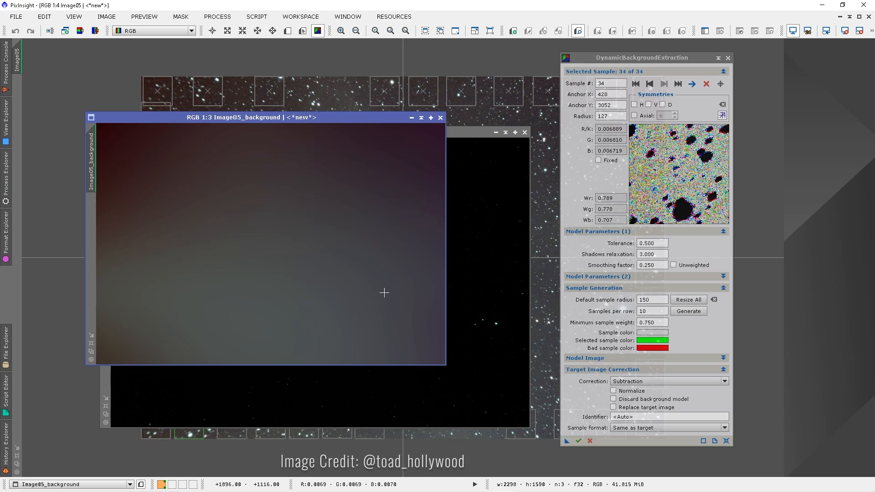
left_click(439, 118)
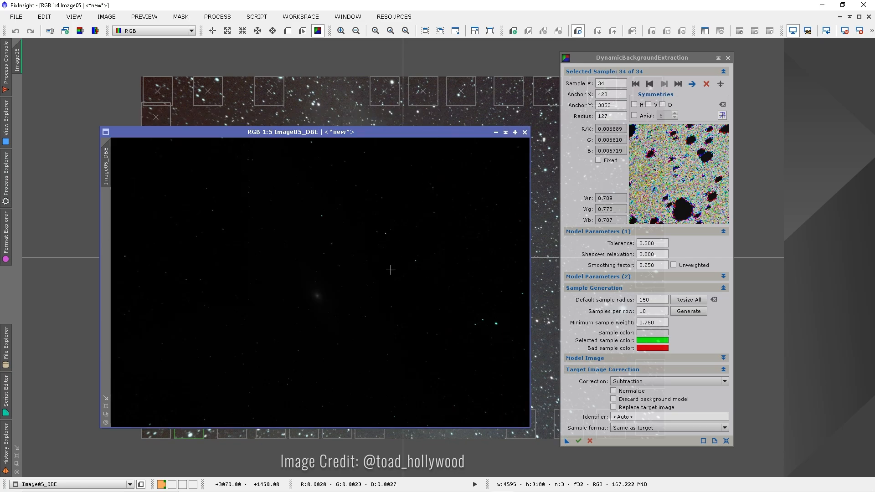
- Auto-stretch the corrected image Image05_DBE, move it beside the original and close the DynamicBackgroundExtraction process
key("ctrl+a")
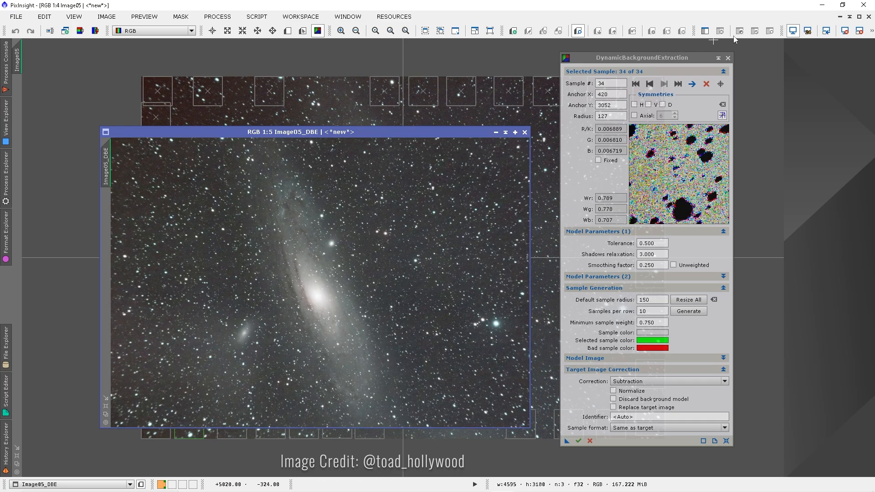
left_click_drag(456, 132, 736, 120)
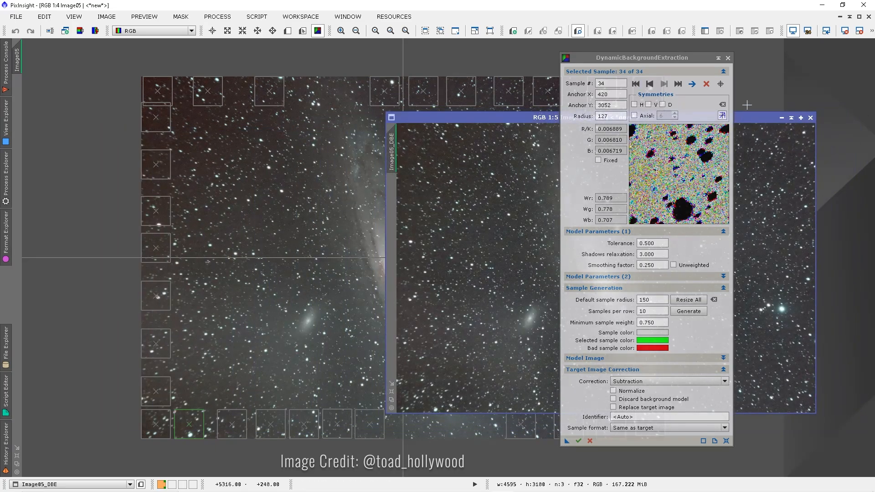
left_click(728, 58)
left_click(412, 267)
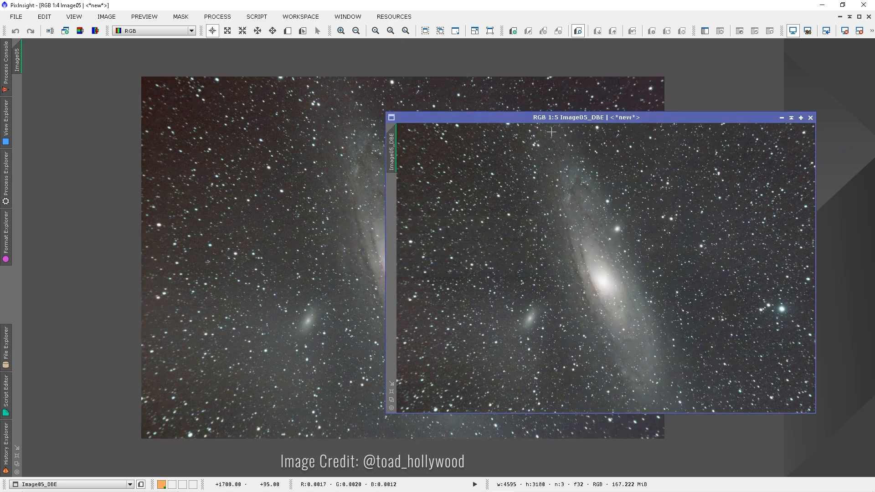
- Compare Image05_DBE with the original image behind it and maximize Image05_DBE
left_click_drag(557, 117, 620, 117)
scroll(584, 196, "down", 1)
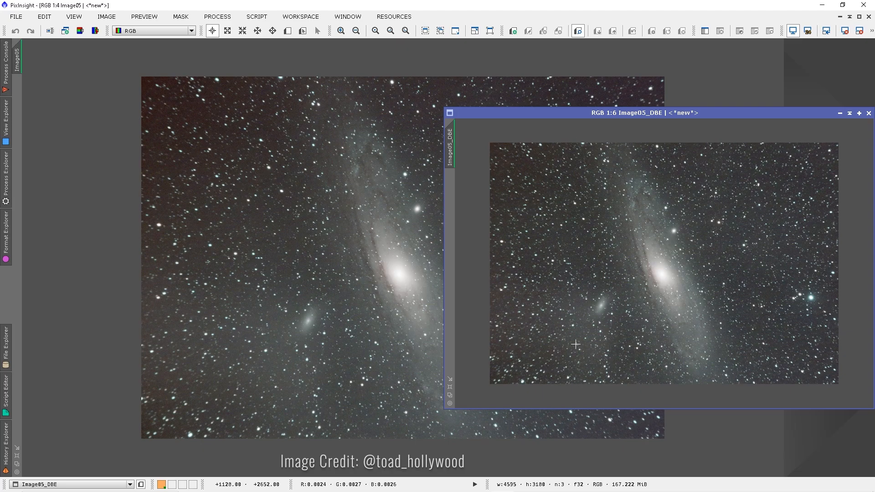
left_click_drag(625, 109, 460, 95)
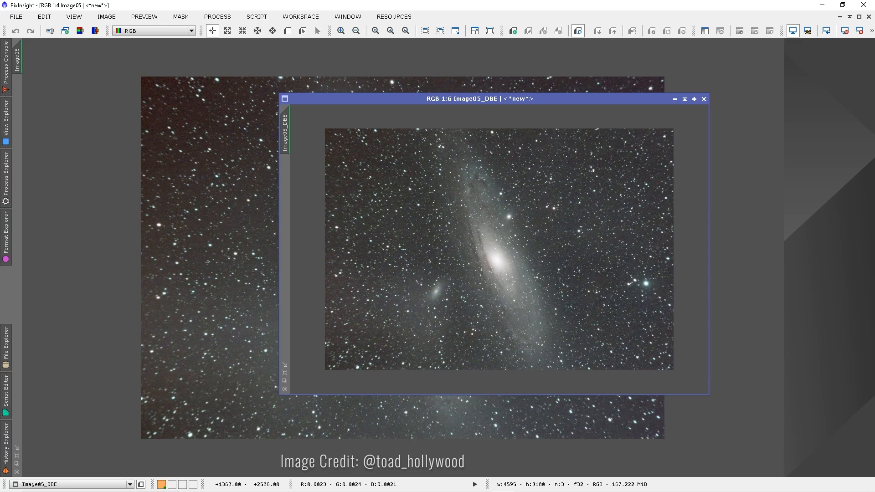
left_click(694, 99)
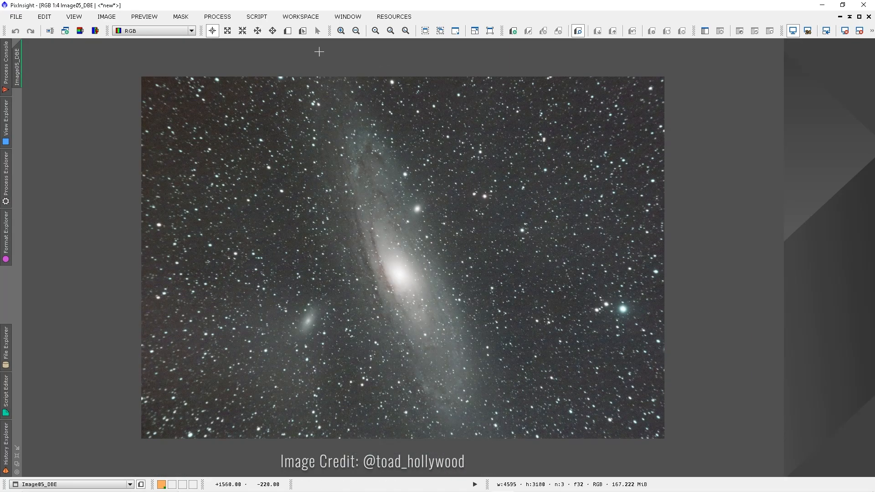
- Open BackgroundNeutralization and define a small preview over a nearly star-free background area left of the galaxy in Image05_DBE
left_click(218, 16)
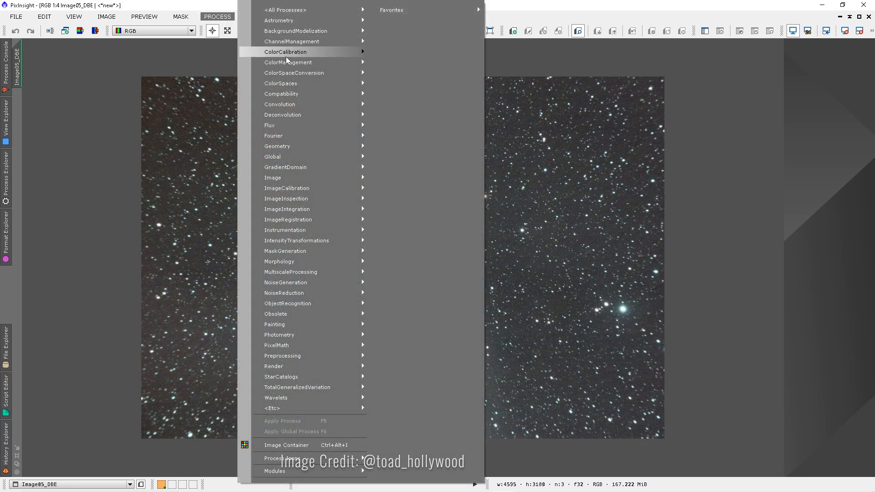
mouse_move(286, 52)
left_click(422, 68)
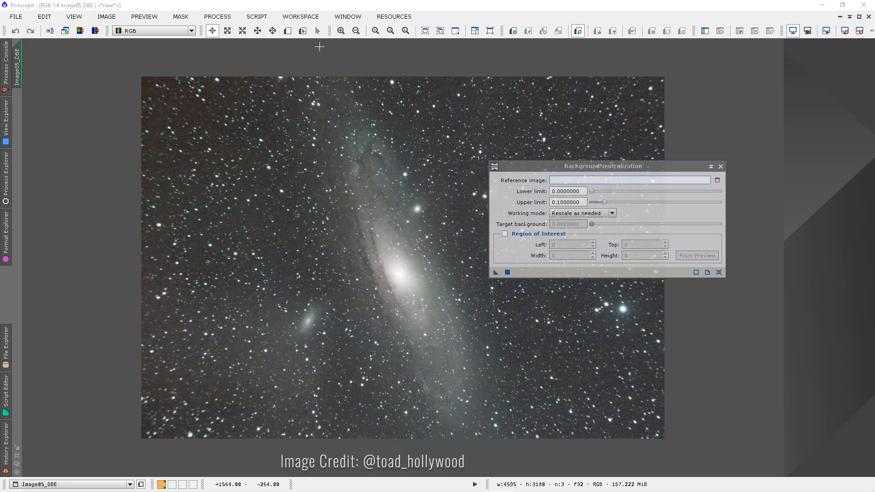
left_click(287, 32)
scroll(152, 235, "up", 2)
scroll(152, 237, "up", 1)
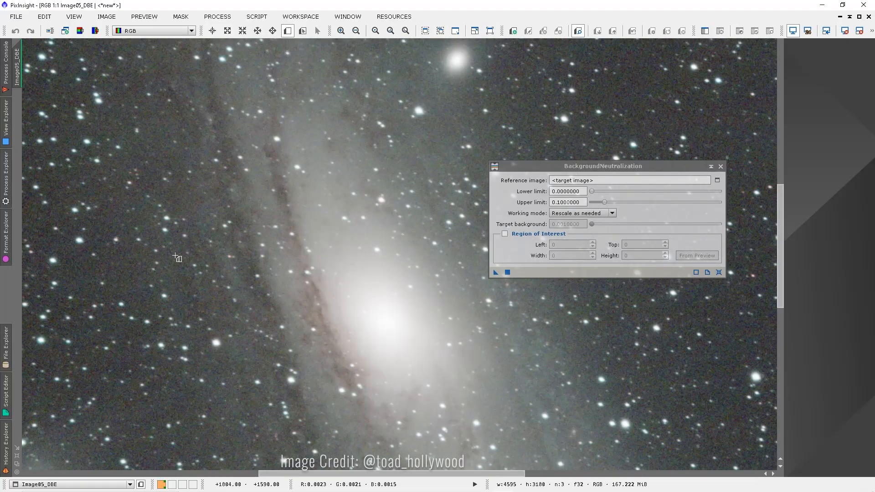
left_click_drag(341, 473, 203, 467)
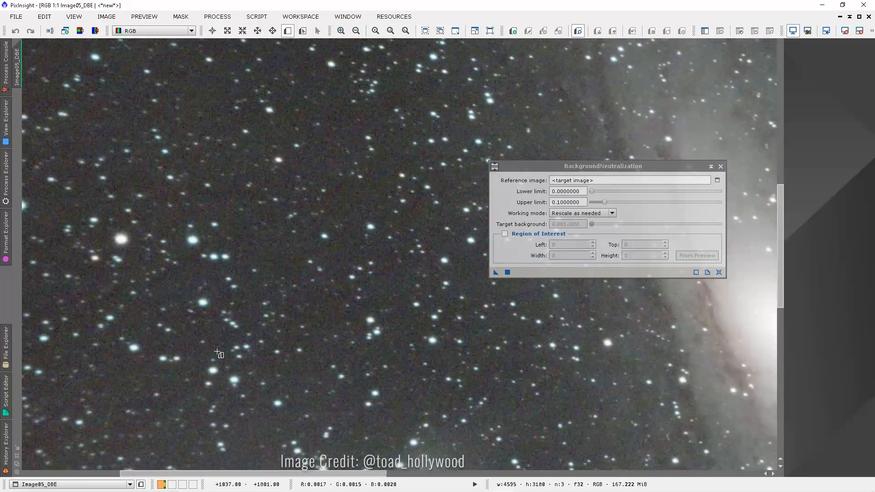
left_click_drag(252, 233, 300, 270)
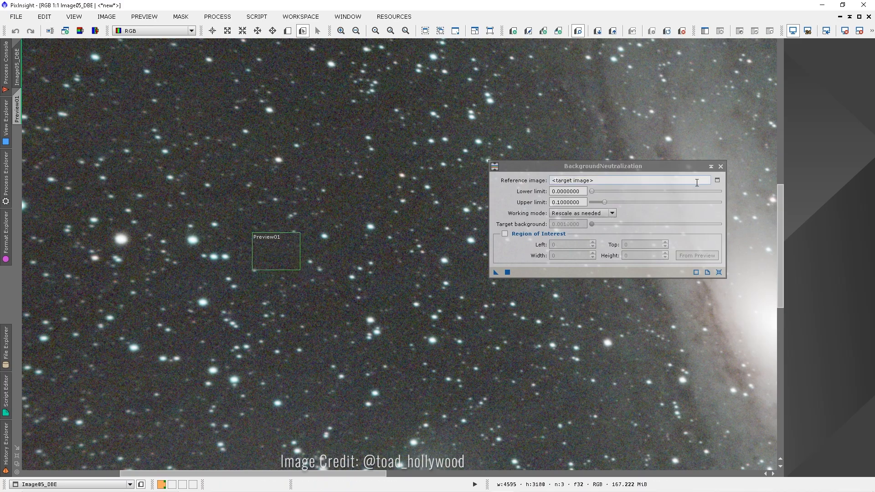
- Choose Preview01 of Image05_DBE as the reference image for BackgroundNeutralization
left_click(717, 180)
left_click(460, 233)
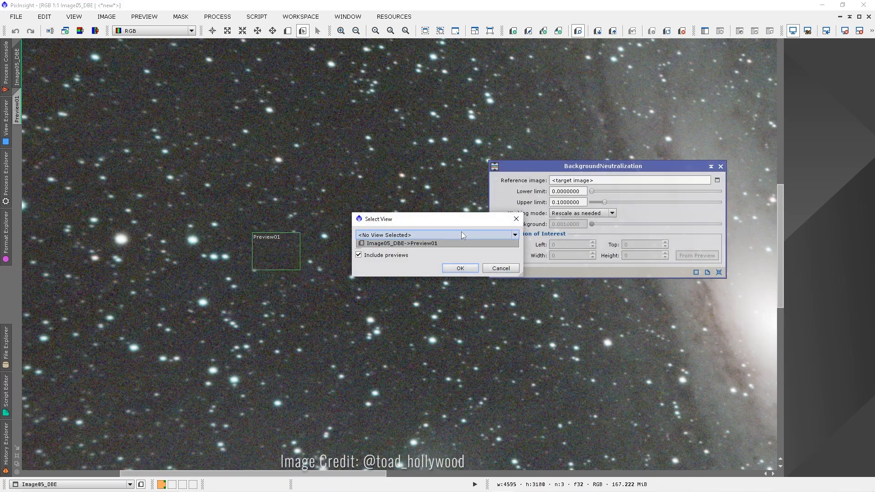
left_click(455, 274)
left_click(456, 270)
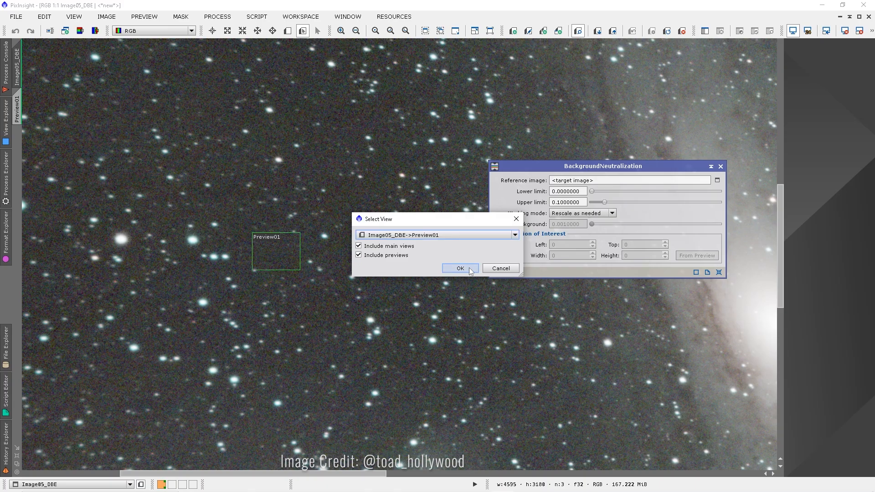
- Apply BackgroundNeutralization to Image05_DBE with Preview01 as its reference and close the process
scroll(407, 263, "down", 3)
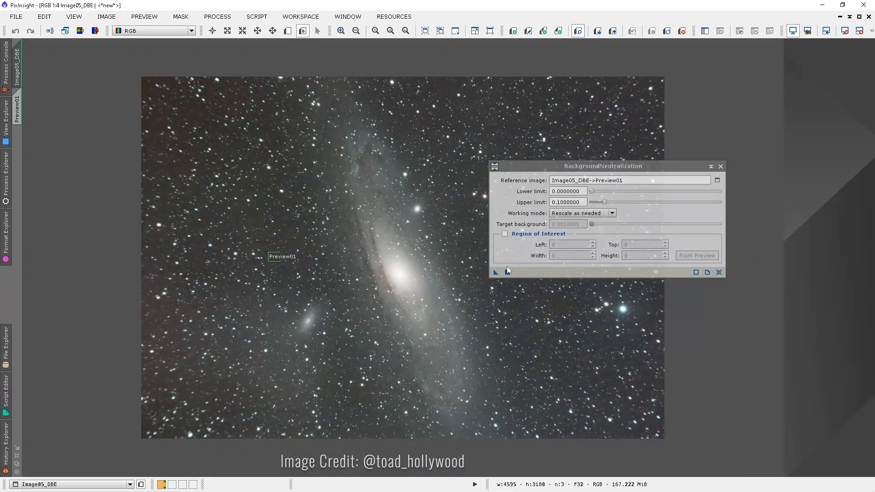
left_click_drag(496, 272, 451, 275)
left_click(721, 166)
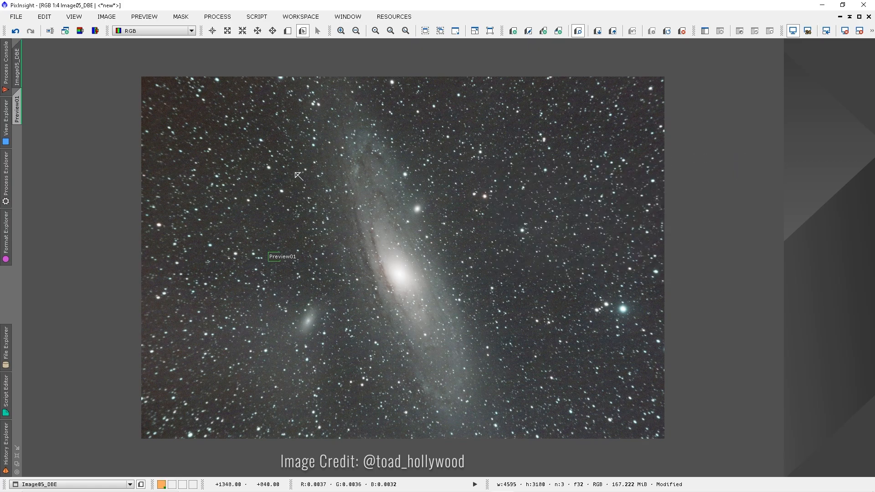
- Open ColorCalibration and define a second preview around the galaxy's core in Image05_DBE
left_click(230, 16)
mouse_move(288, 55)
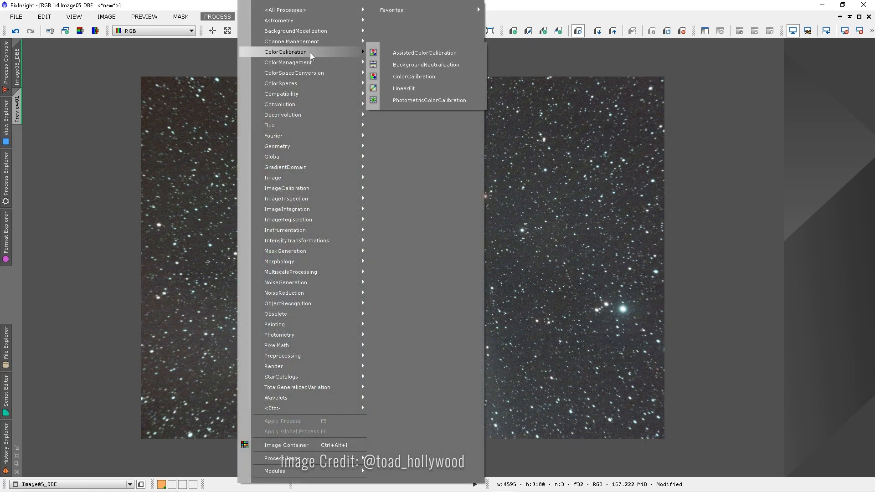
left_click(449, 79)
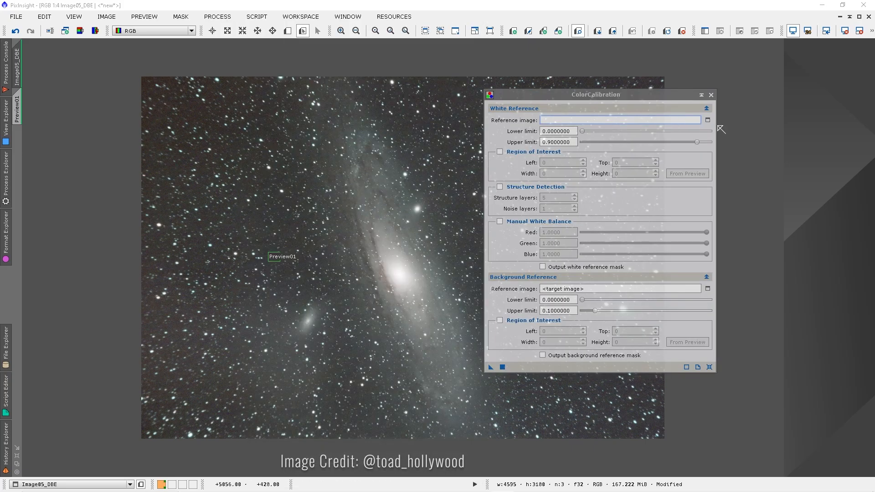
left_click(707, 120)
left_click(500, 268)
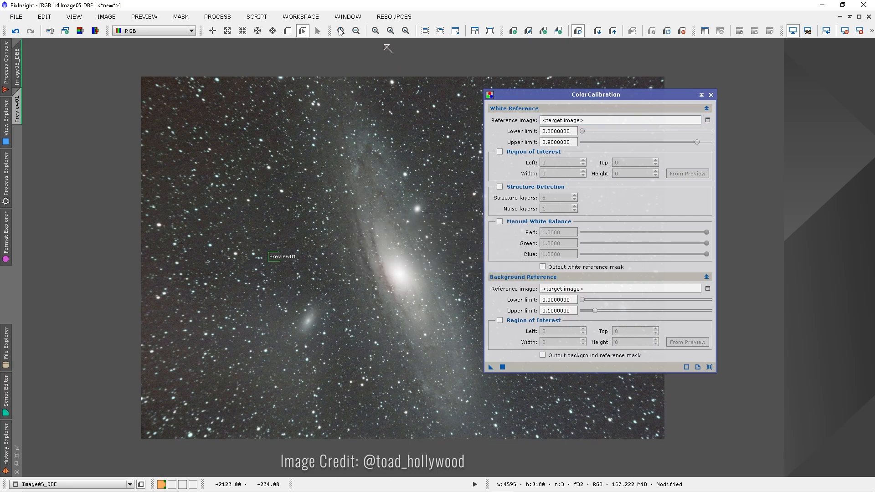
left_click(287, 31)
left_click_drag(341, 222, 460, 330)
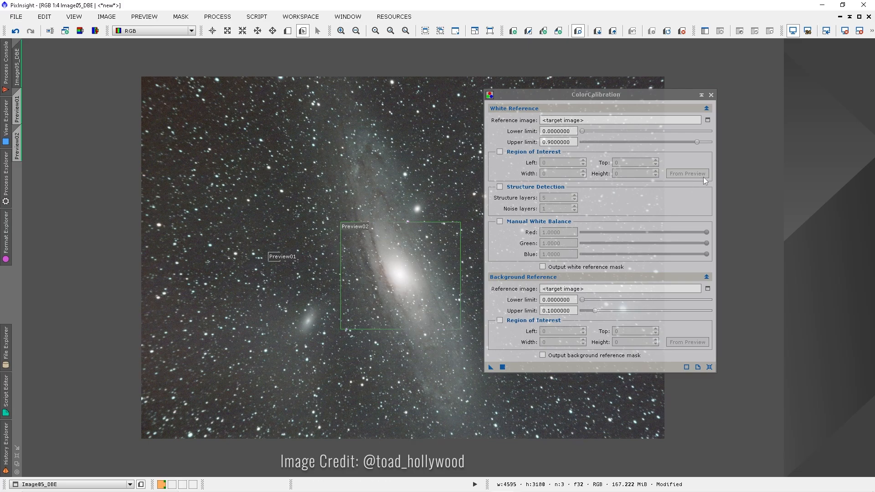
- Set Preview02 as the white reference and Preview01 as the background reference for ColorCalibration
left_click(707, 121)
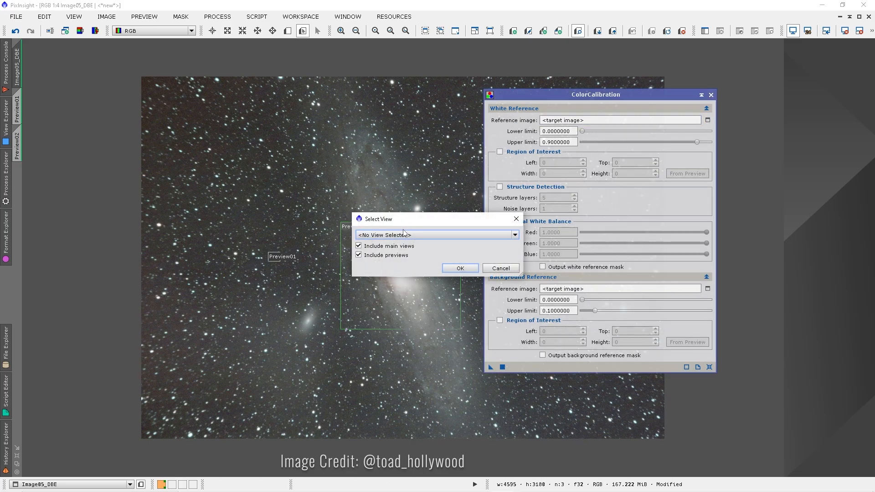
left_click(406, 235)
left_click(420, 282)
left_click(465, 276)
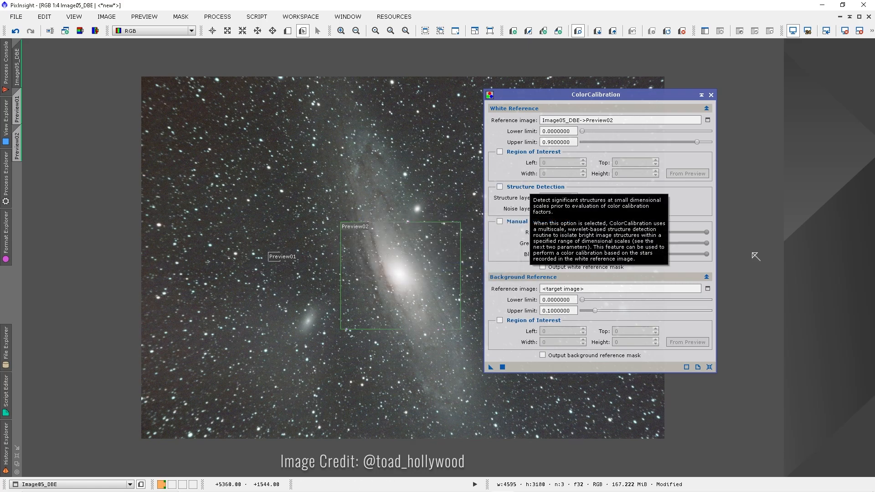
left_click(707, 289)
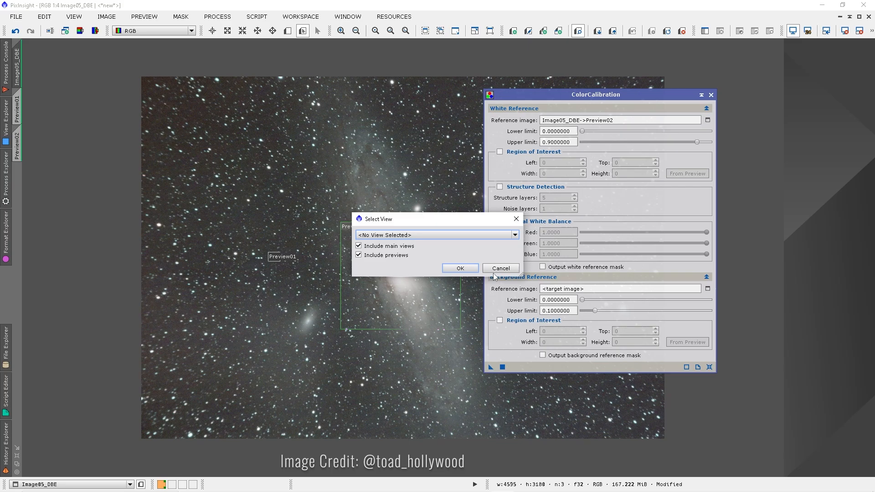
left_click(437, 234)
left_click(438, 274)
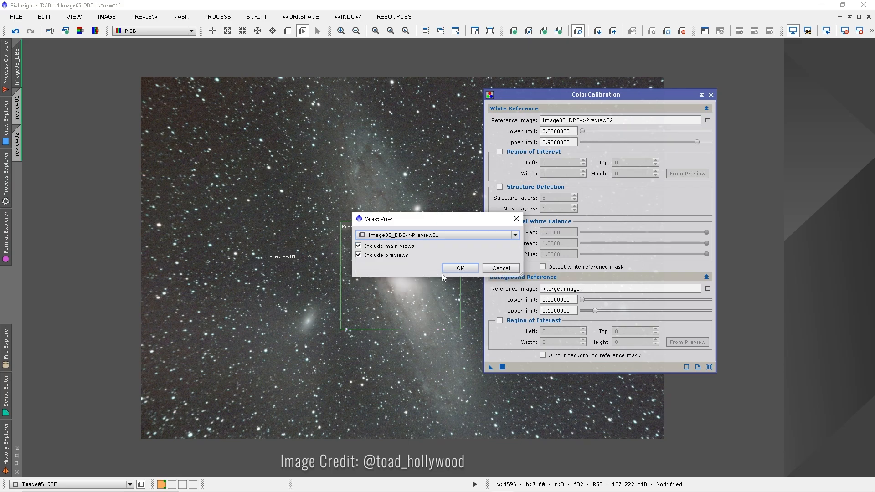
left_click(463, 266)
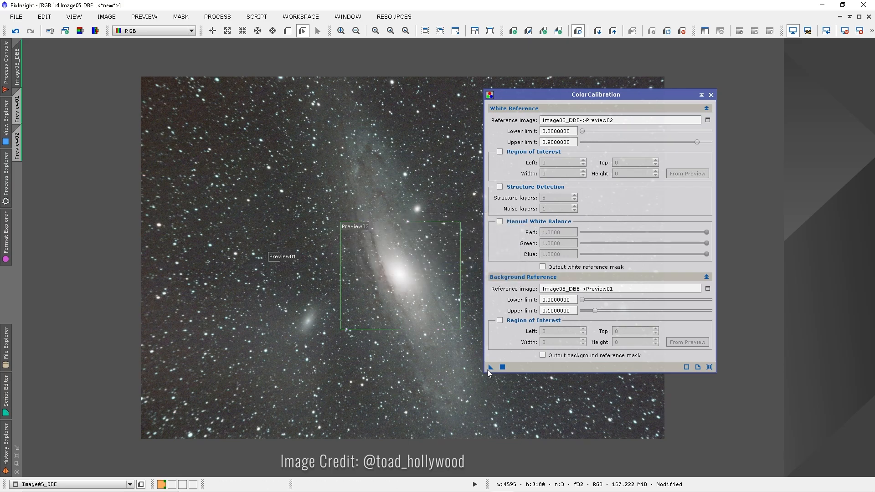
- Apply ColorCalibration to Image05_DBE, close the process and delete all previews
left_click_drag(487, 367, 365, 386)
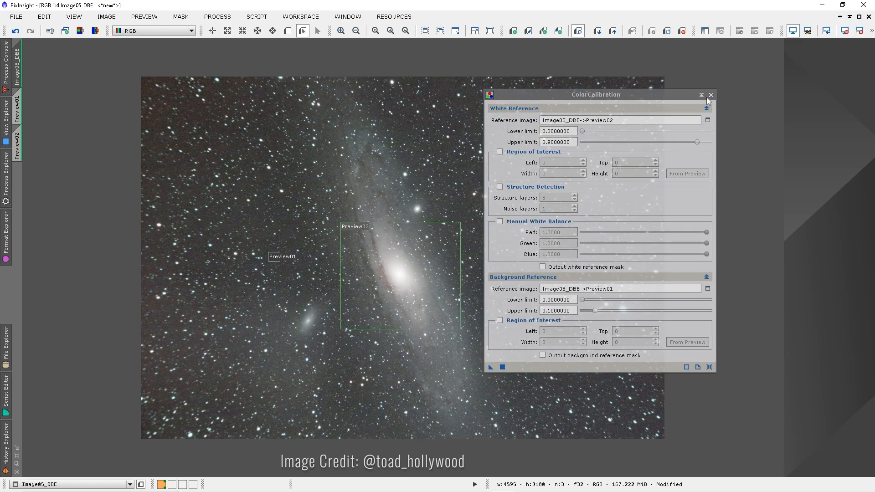
left_click(710, 94)
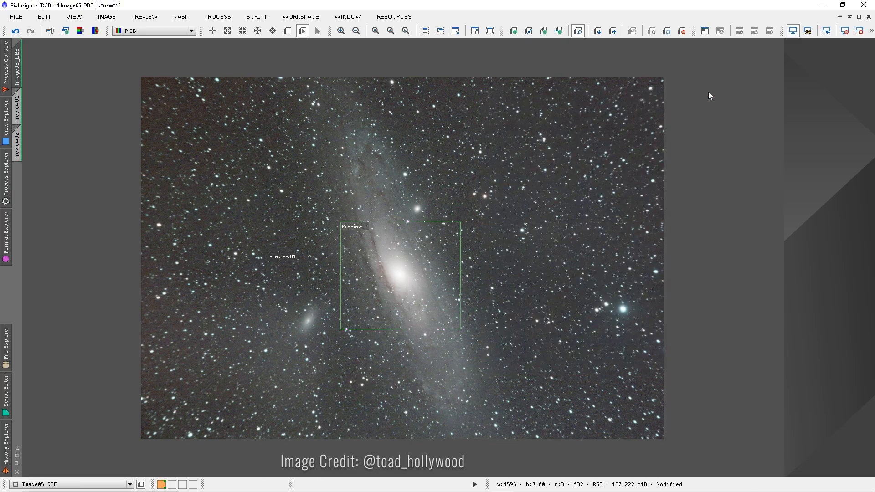
left_click(156, 20)
left_click(156, 200)
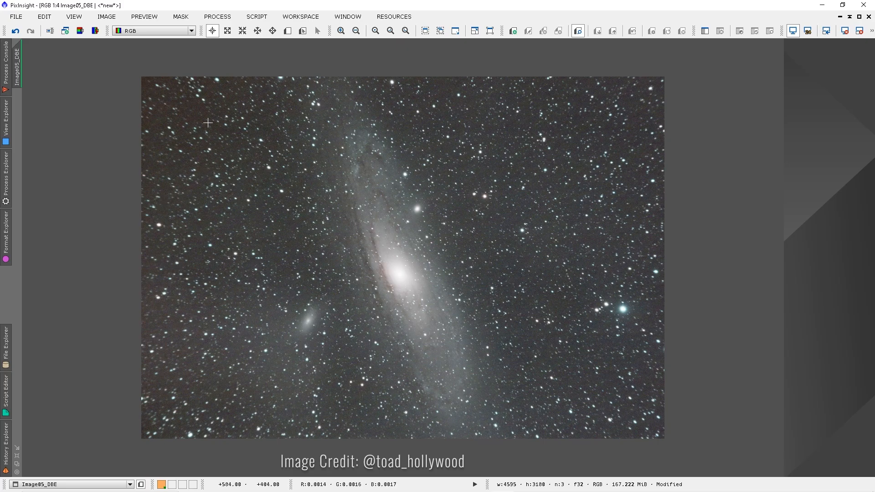
- Run EZ Denoise on Image05_DBE with the default settings and inspect the noise in the galaxy and background
left_click(256, 16)
mouse_move(289, 85)
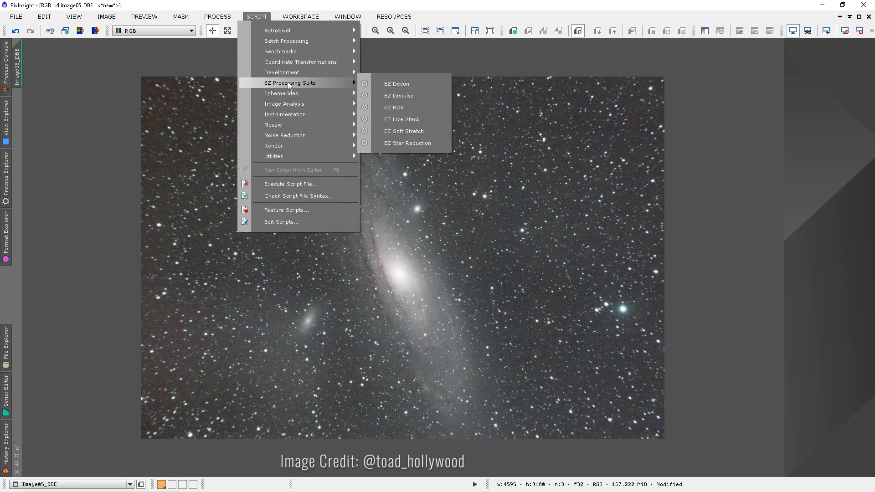
left_click(414, 95)
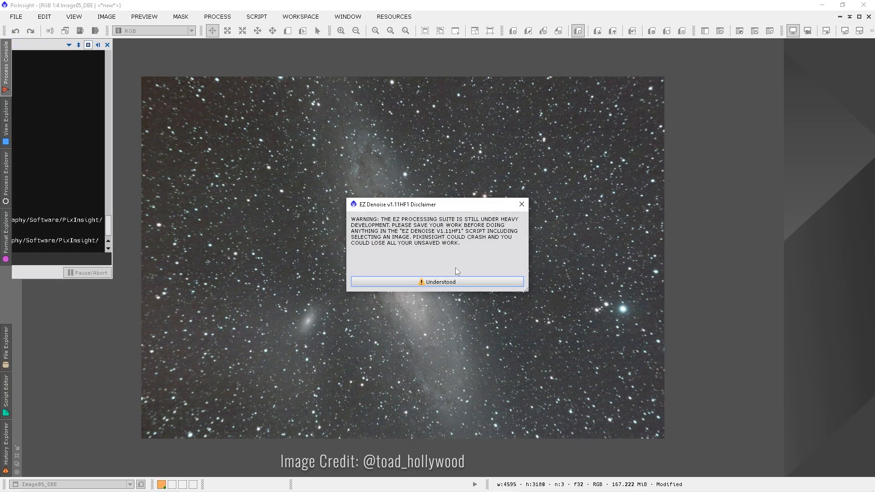
left_click(453, 282)
left_click(401, 169)
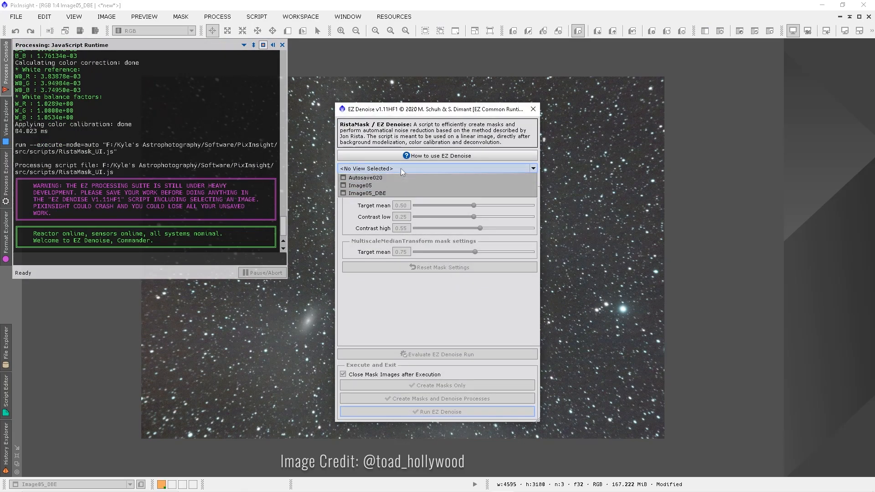
left_click(397, 202)
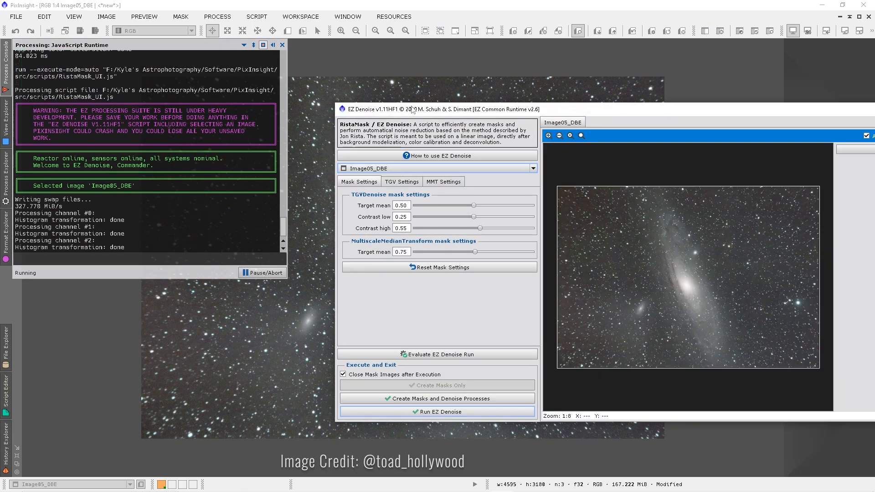
left_click_drag(414, 109, 486, 113)
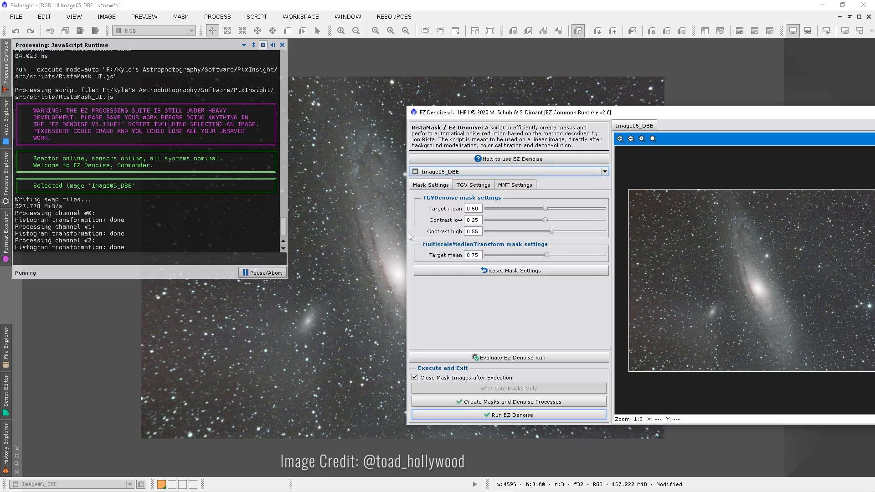
left_click(512, 415)
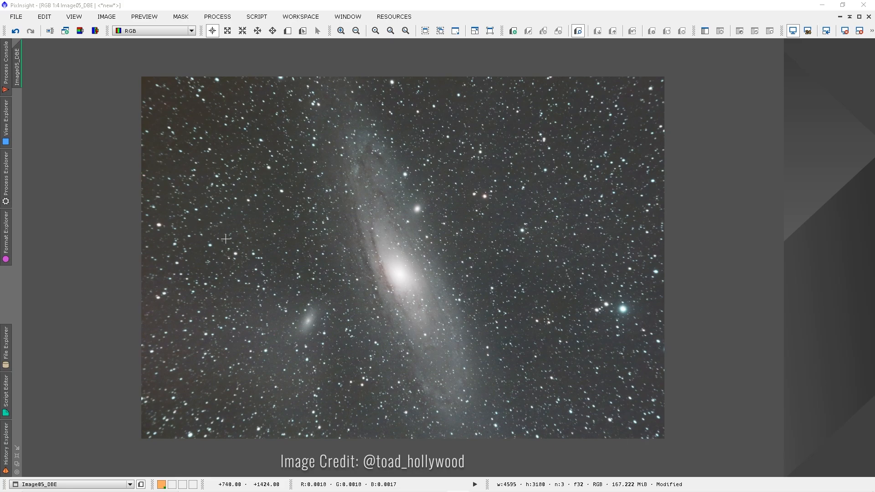
scroll(216, 253, "up", 3)
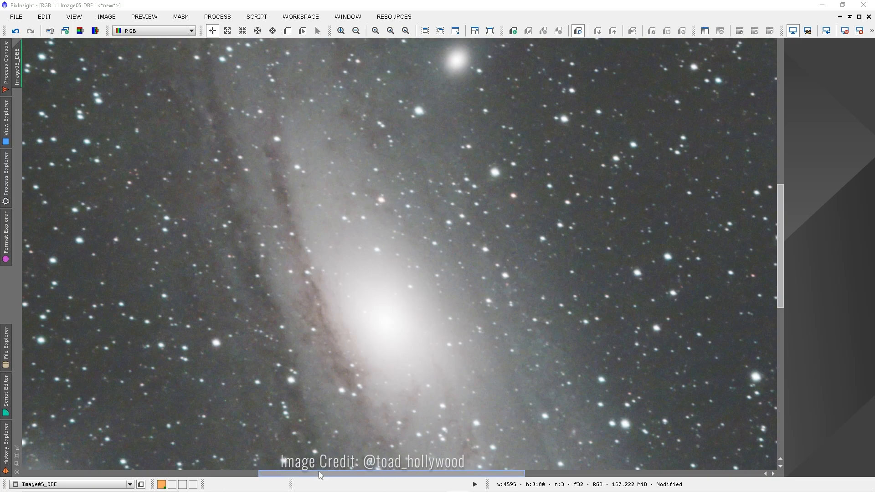
left_click_drag(320, 473, 217, 470)
scroll(279, 295, "up", 2)
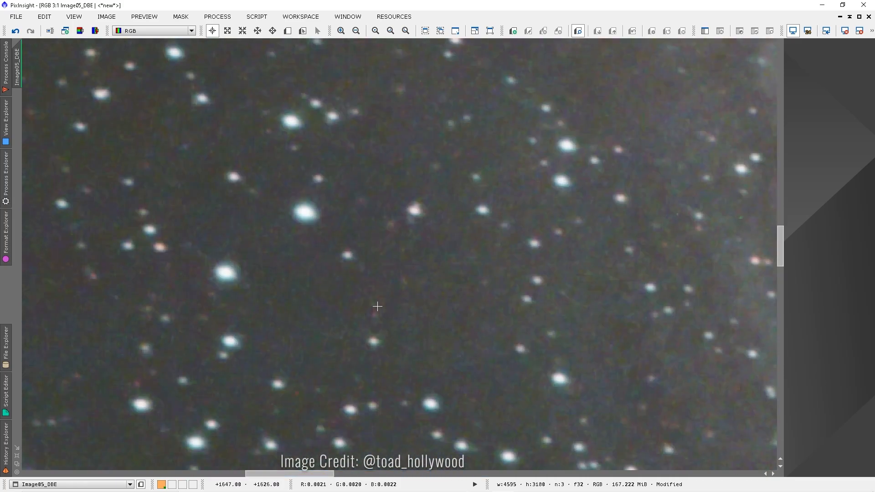
scroll(377, 307, "down", 5)
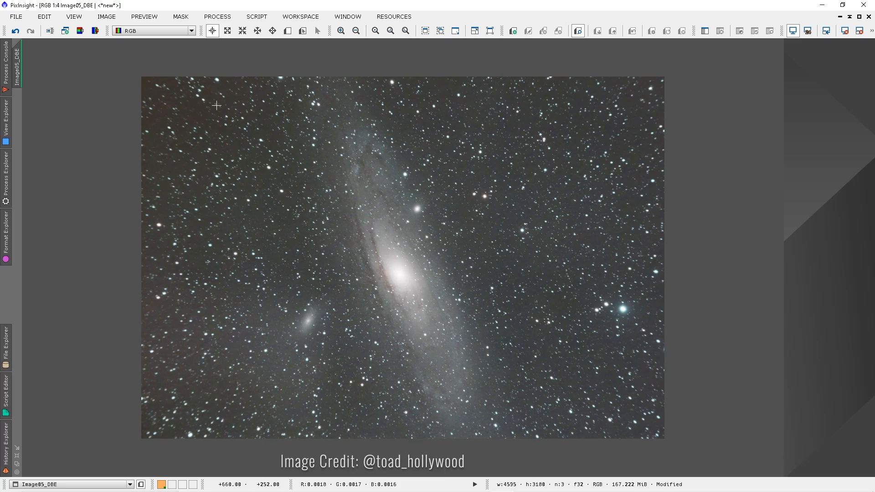
left_click(222, 19)
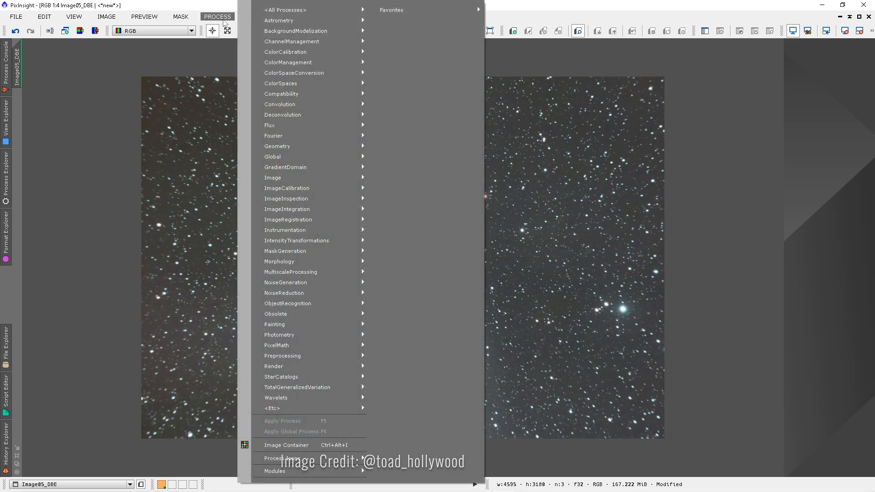
mouse_move(297, 10)
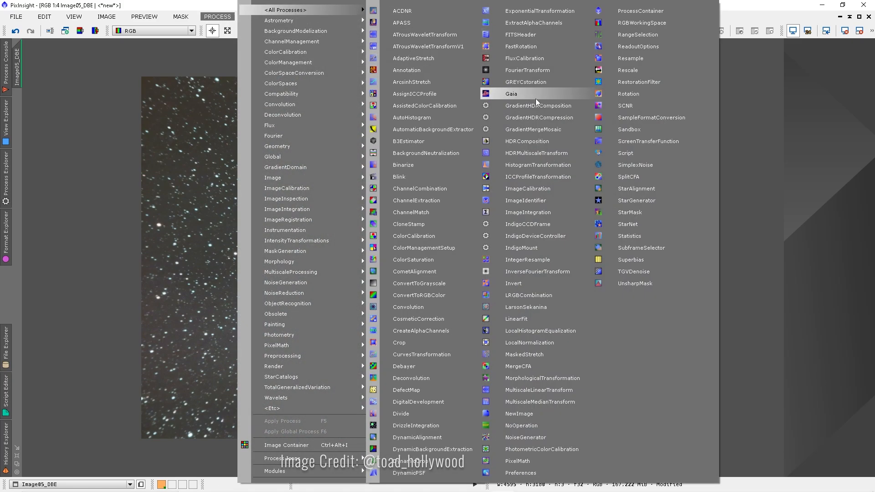
left_click(647, 141)
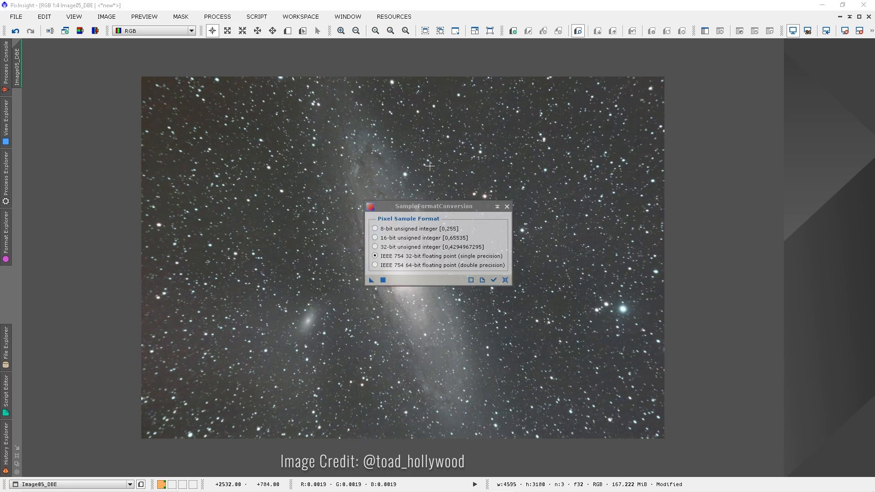
left_click(507, 206)
- Open ScreenTransferFunction and HistogramTransformation, with Image05_DBE as the histogram's view
left_click(212, 17)
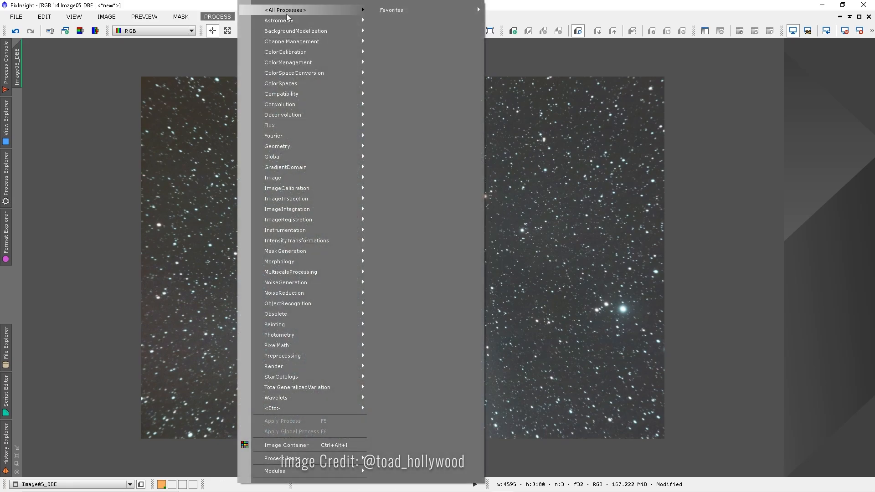
mouse_move(296, 10)
left_click(643, 142)
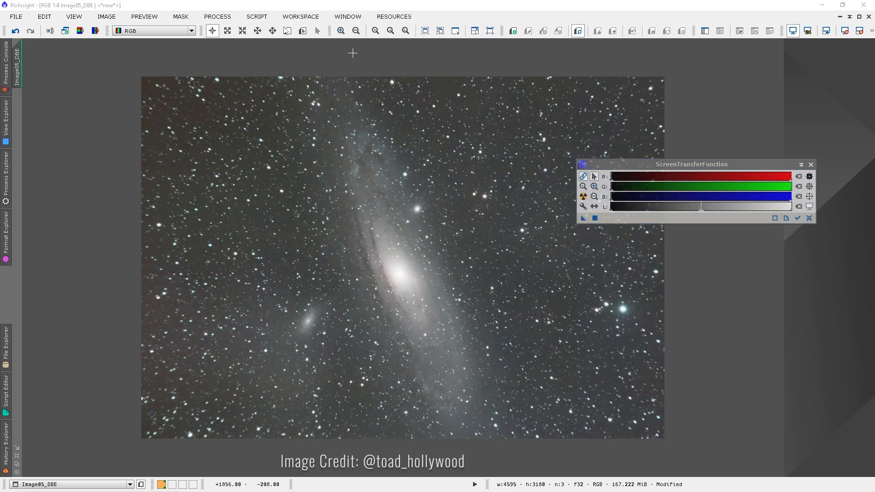
left_click(217, 16)
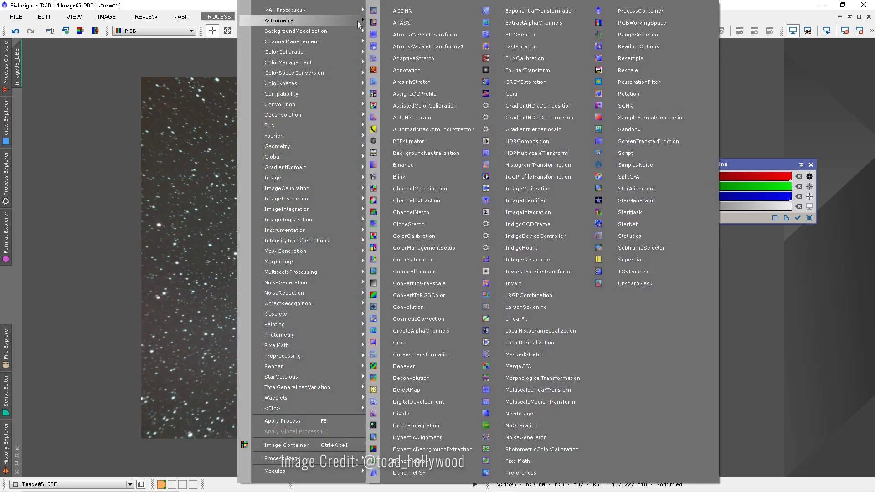
left_click(528, 164)
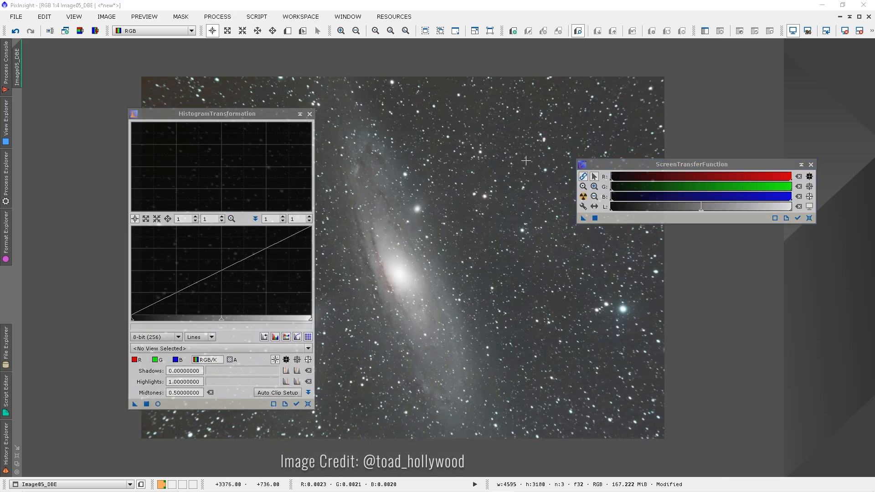
left_click(196, 349)
left_click(194, 381)
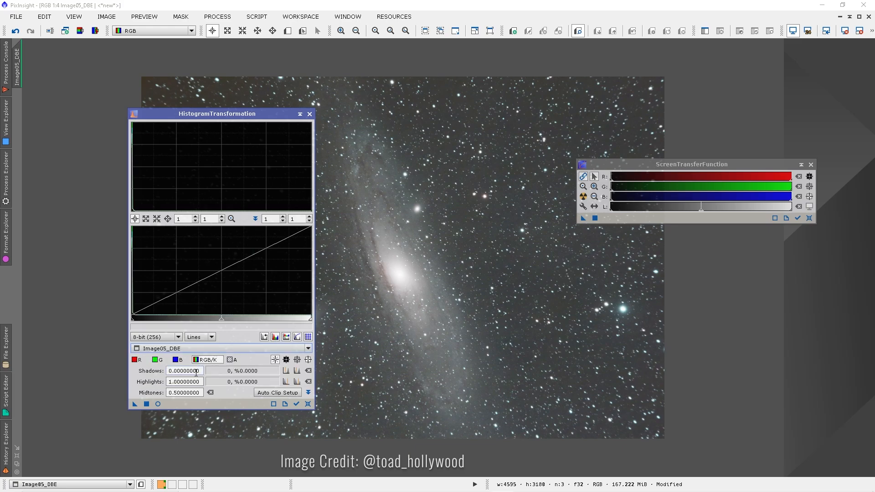
left_click_drag(234, 119, 243, 86)
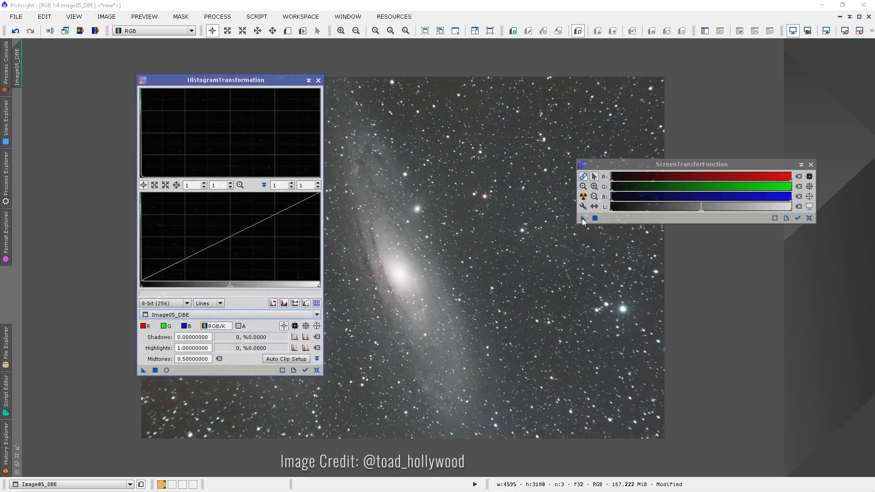
- Transfer the screen stretch to HistogramTransformation, apply it permanently to Image05_DBE and disable the image's screen stretch
left_click_drag(581, 218, 194, 368)
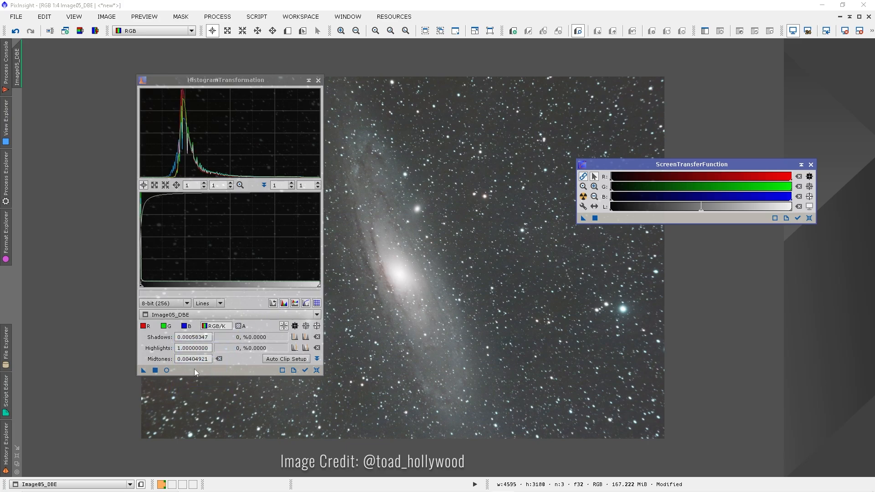
left_click(157, 371)
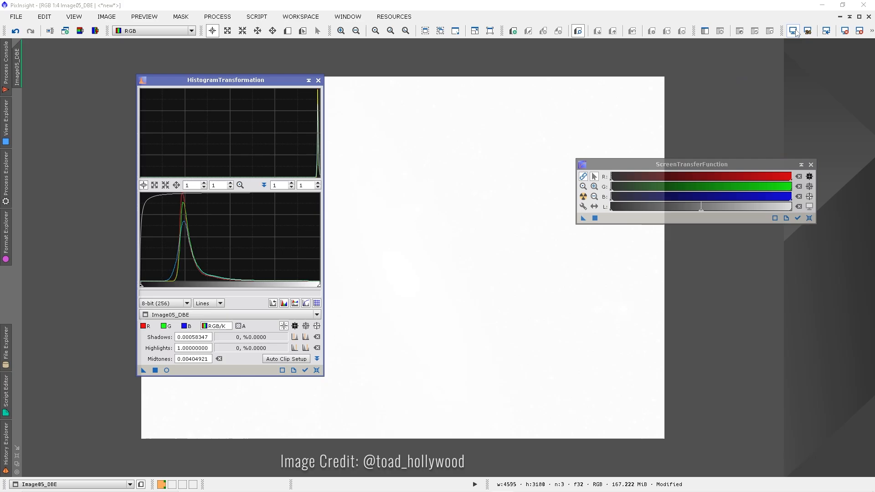
left_click(795, 32)
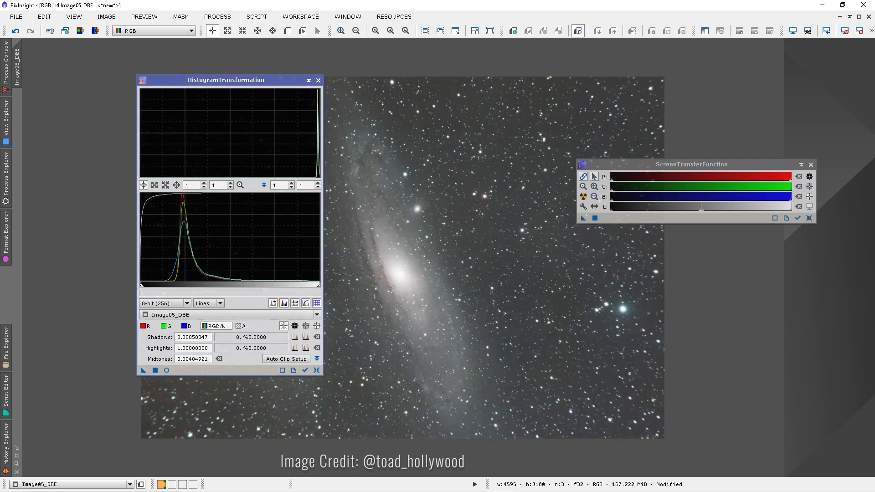
- Close HistogramTransformation and ScreenTransferFunction, and open ArcsinhStretch with a real-time preview of Image05_DBE
left_click(318, 81)
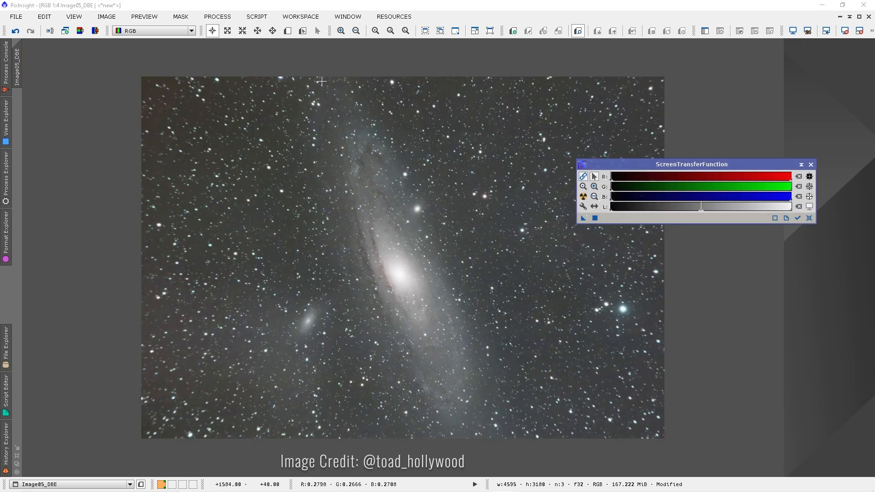
left_click(810, 165)
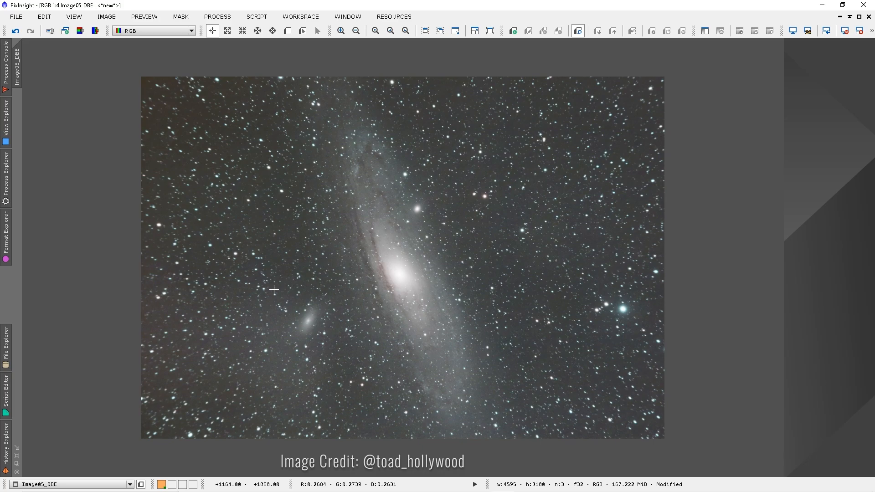
left_click(217, 16)
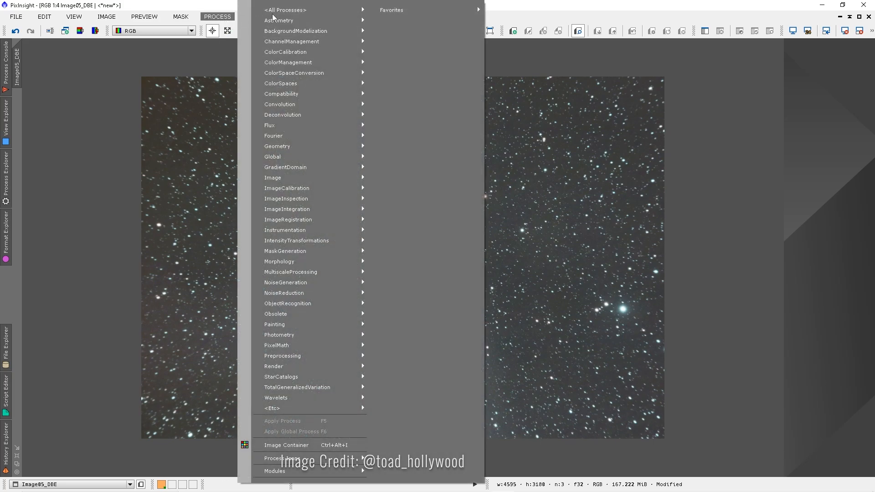
mouse_move(296, 10)
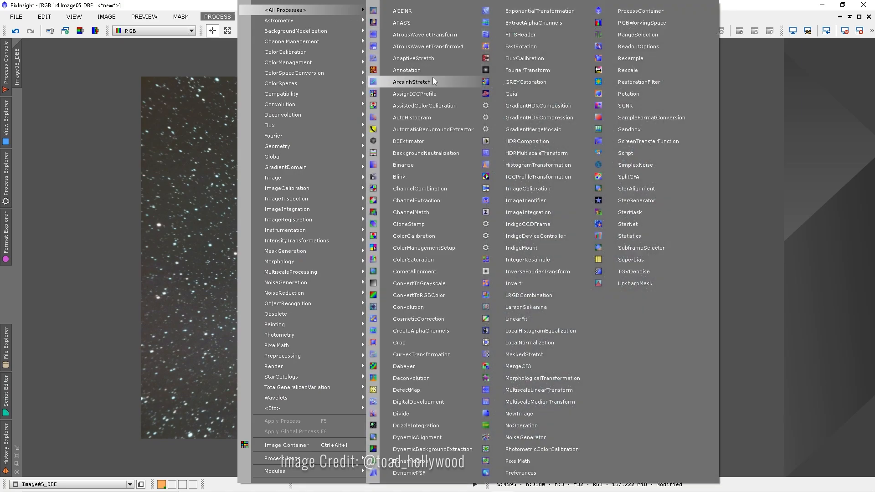
left_click(412, 82)
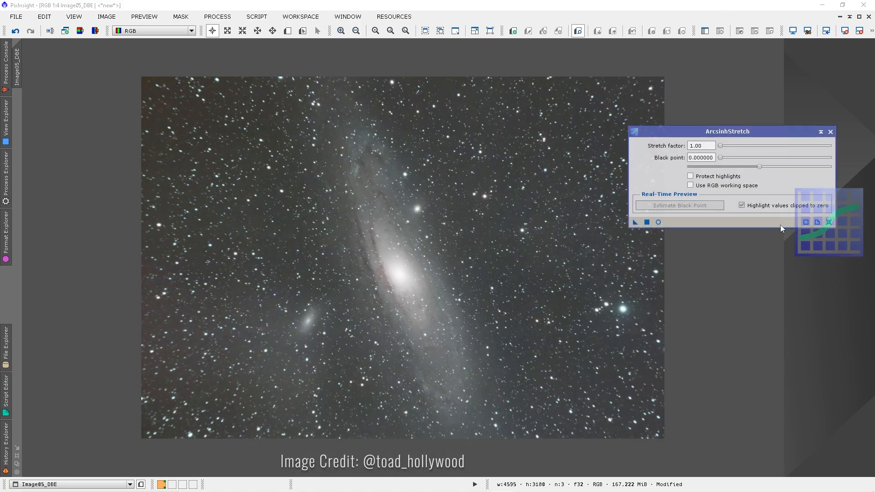
left_click(658, 222)
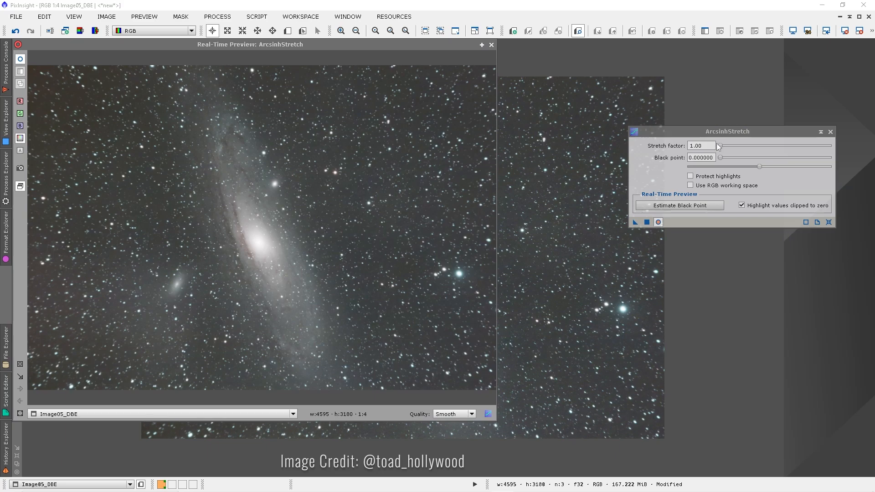
- Apply ArcsinhStretch to Image05_DBE with a stretch factor of 1.22 and a black point of 0.097, and close the process
left_click_drag(718, 144, 773, 163)
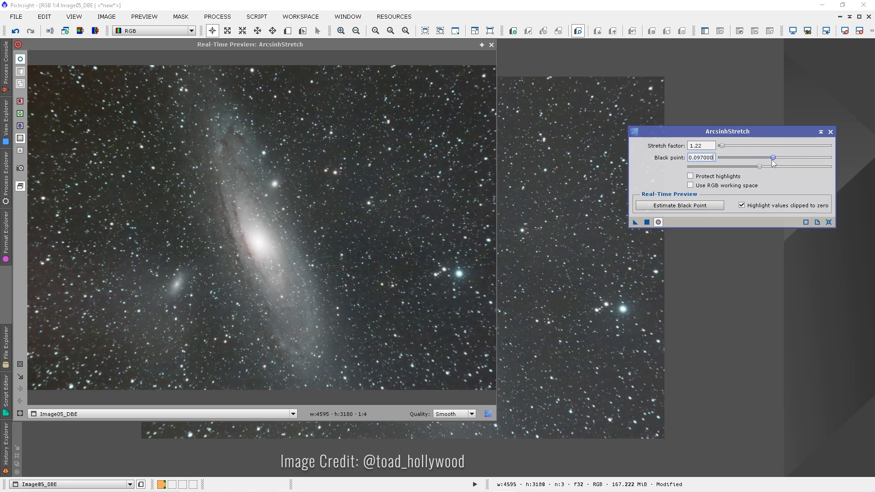
left_click_drag(635, 222, 588, 275)
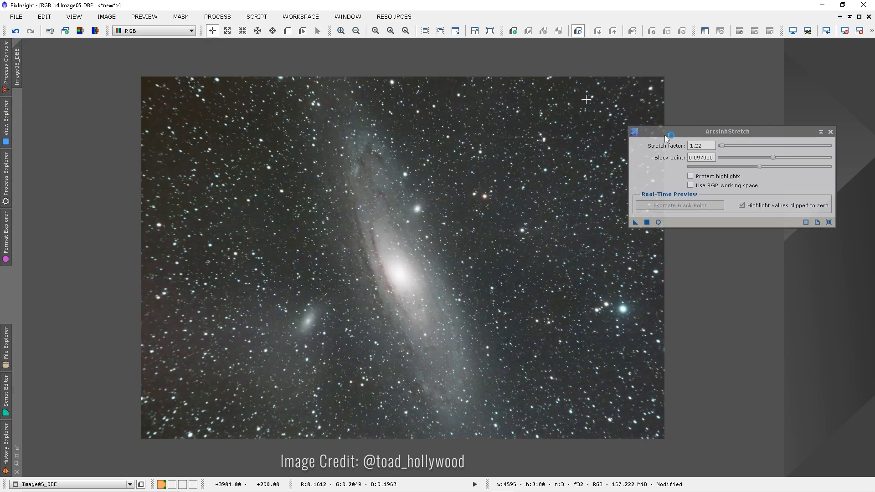
left_click(832, 132)
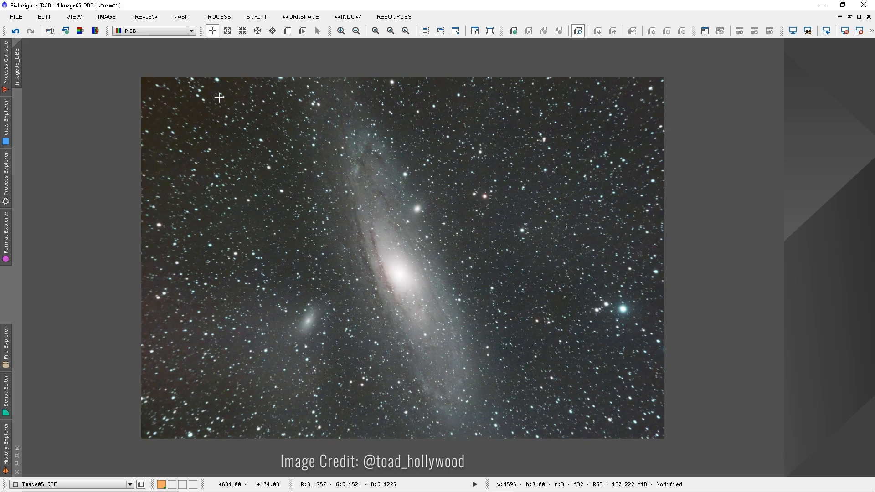
- Open RangeSelection, move it off the galaxy and start its real-time preview on Image05_DBE
left_click(224, 18)
mouse_move(282, 10)
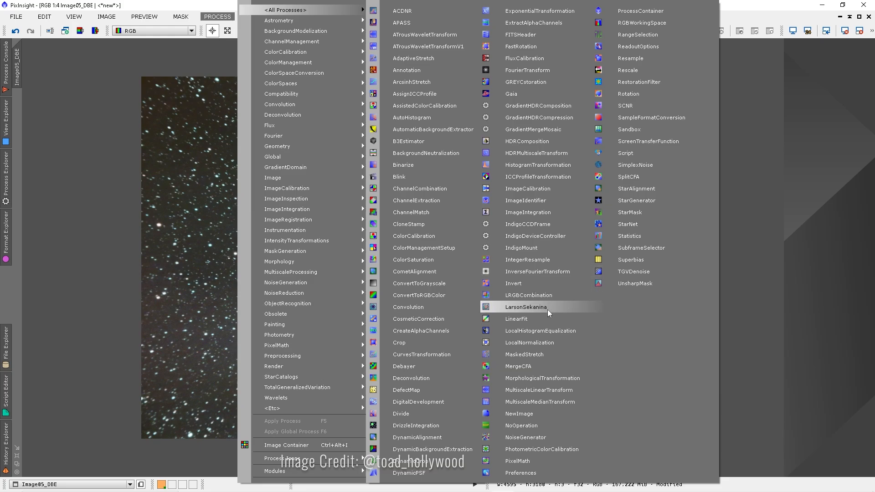
left_click(638, 35)
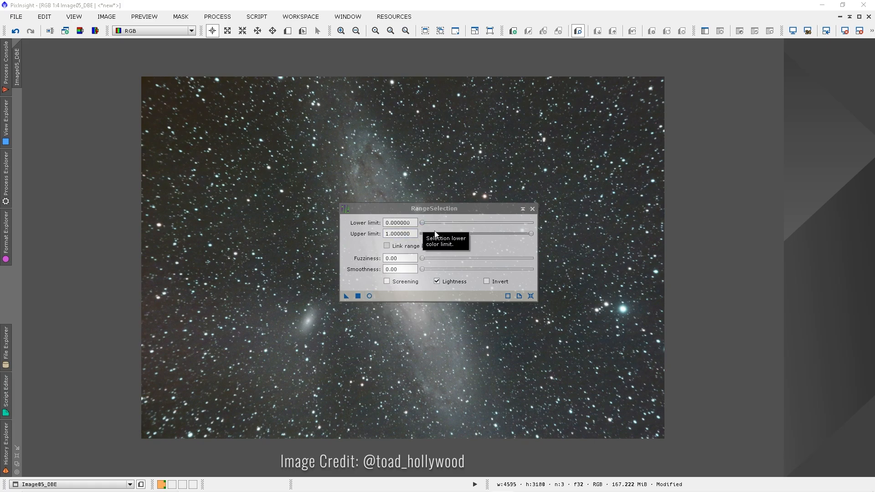
left_click_drag(428, 210, 559, 243)
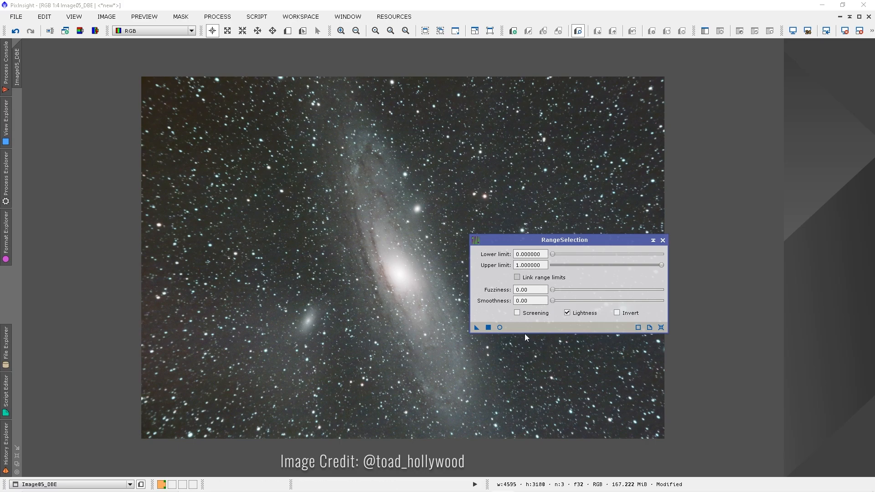
left_click(500, 327)
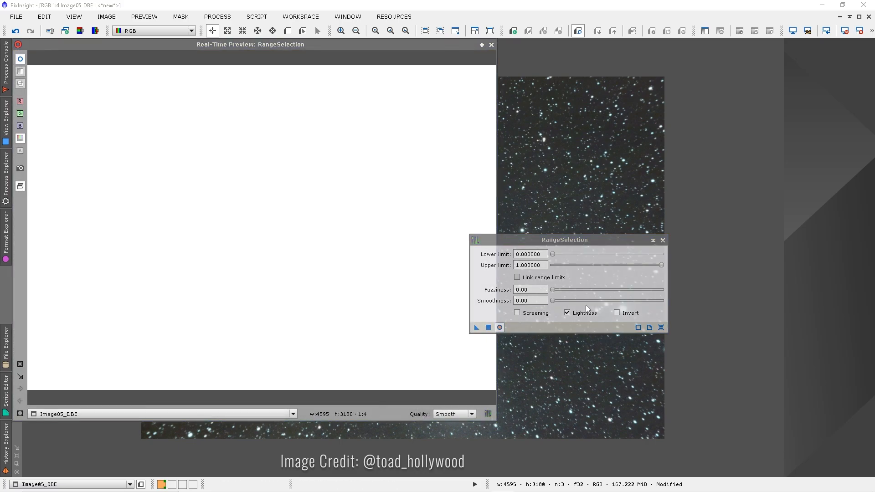
- Set the range mask's lower limit to 0.36, fuzziness to 0.14 and smoothness to 78 to isolate the galaxy
left_click(556, 254)
left_click_drag(564, 255, 589, 256)
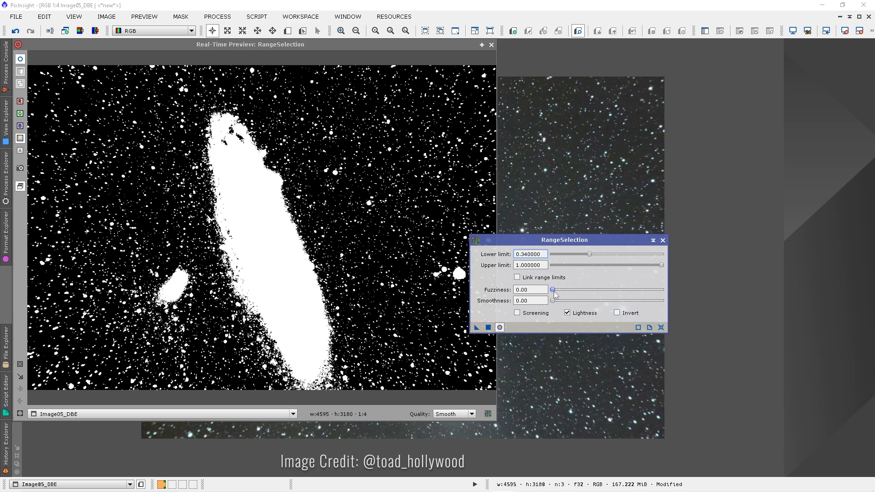
left_click_drag(552, 290, 640, 302)
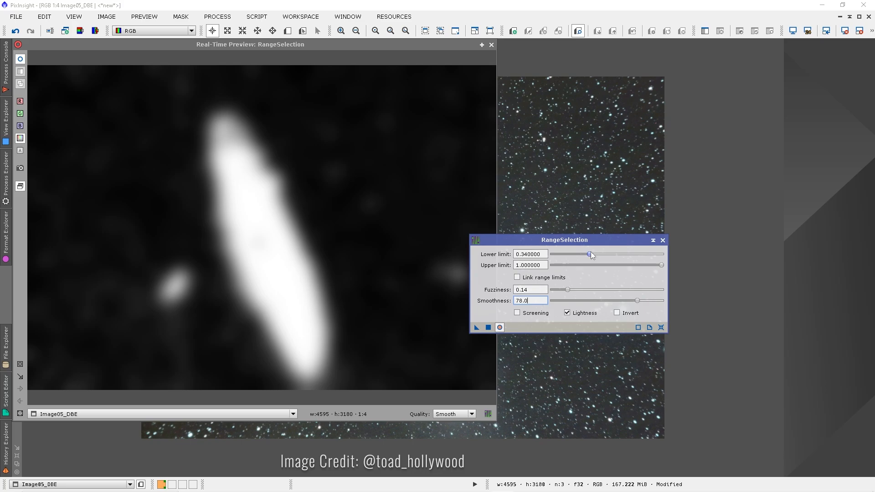
left_click_drag(590, 254, 592, 254)
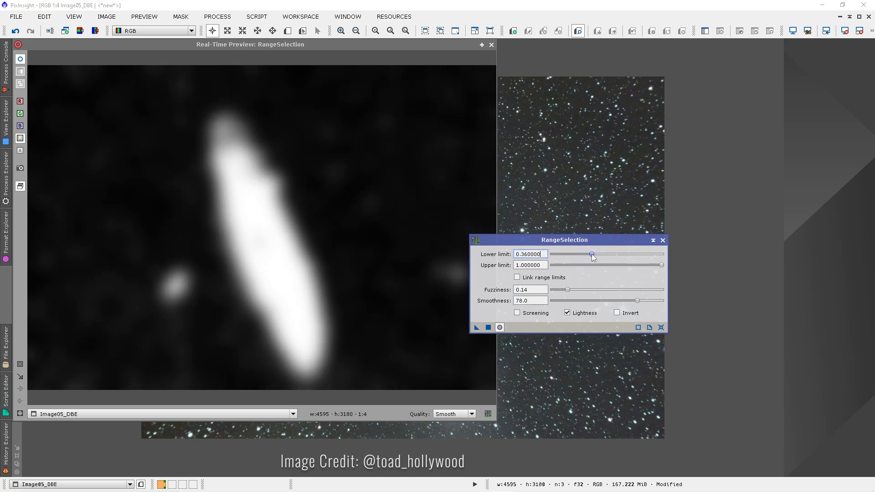
- Generate the range mask, close RangeSelection and its preview, and move the mask image off the galaxy
left_click(488, 327)
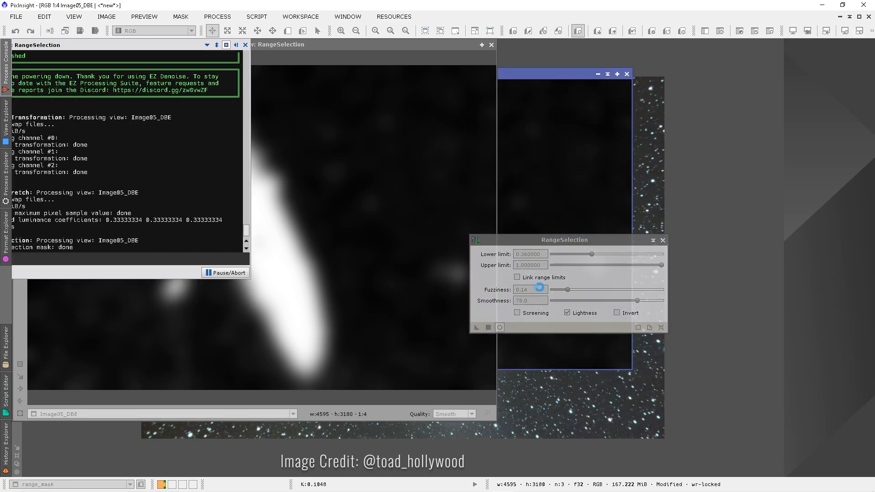
left_click(663, 240)
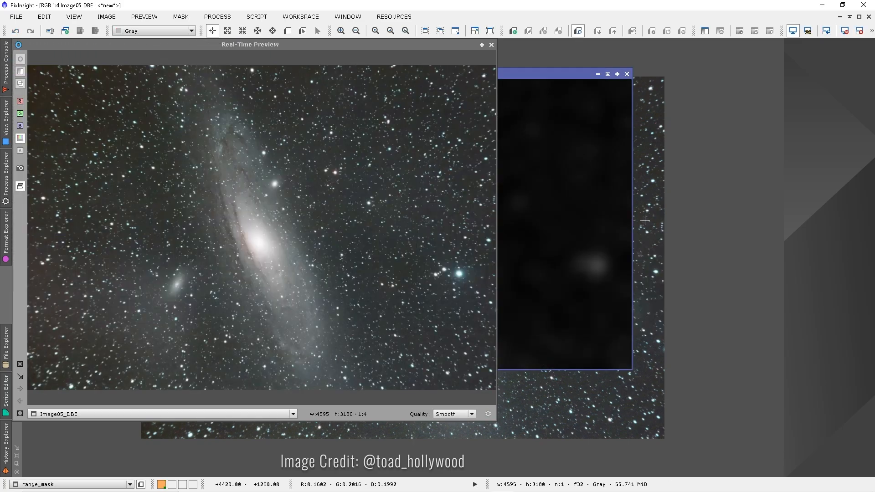
left_click(491, 45)
left_click_drag(491, 72, 314, 82)
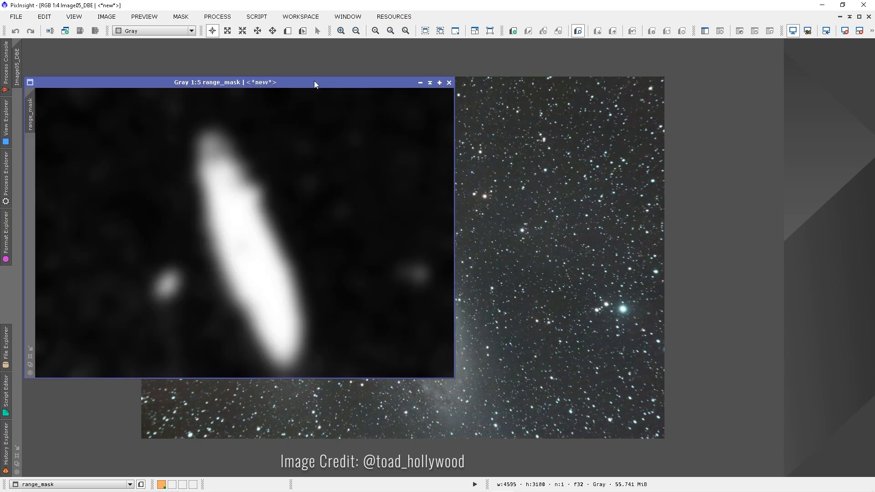
- Assign range_mask to Image05_DBE as an inverted mask to protect the galaxy, and hide the mask overlay
left_click(470, 169)
left_click(187, 19)
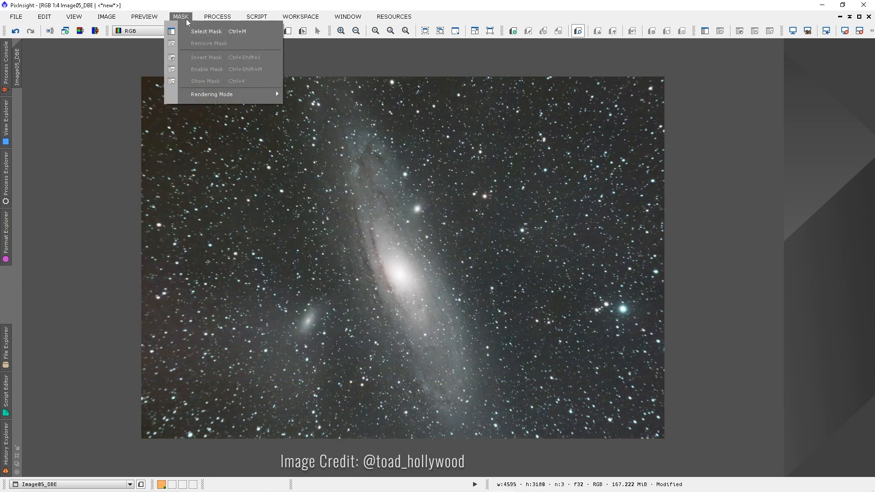
left_click(206, 31)
left_click(408, 248)
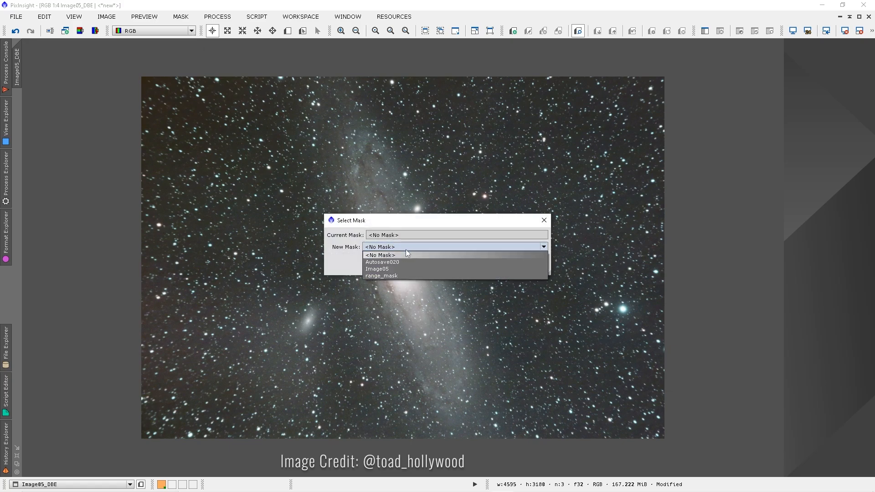
left_click(401, 275)
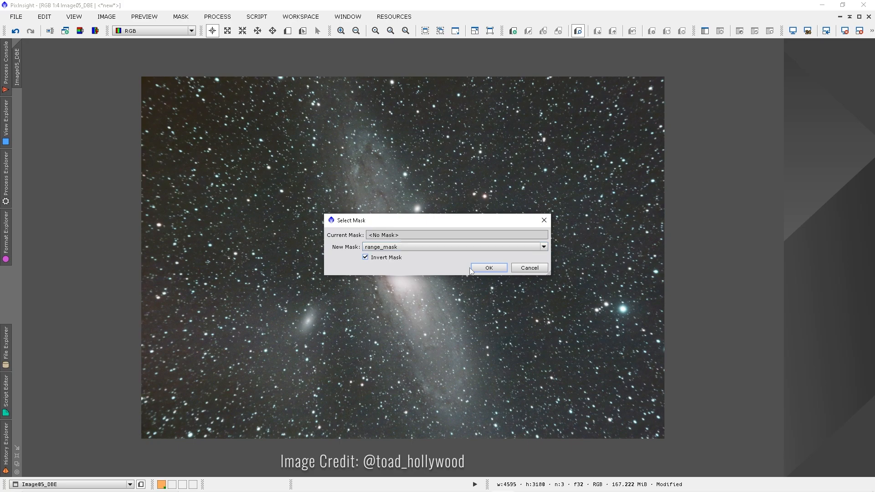
left_click(489, 268)
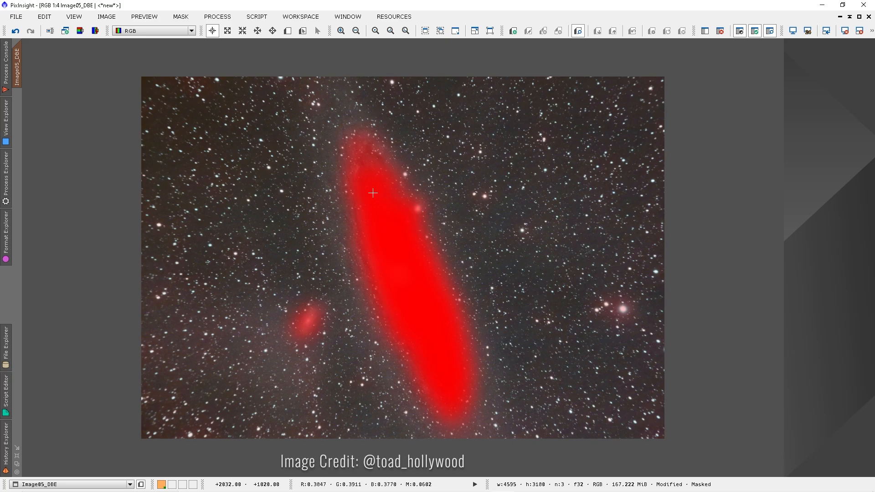
left_click(184, 18)
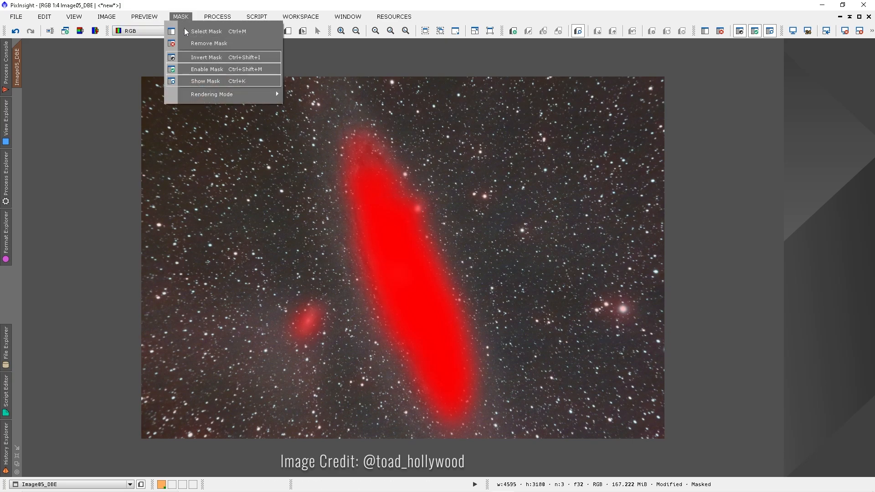
left_click(191, 82)
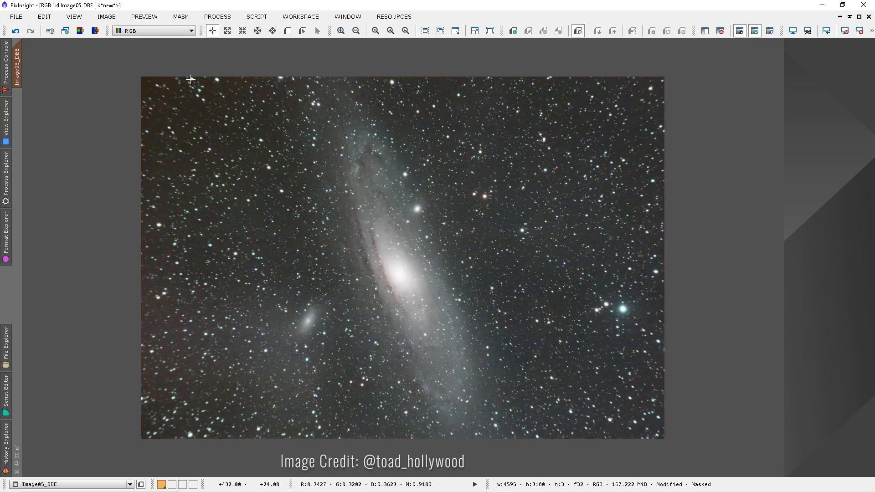
- Open CurvesTransformation with a real-time preview and lower the RGB/K curve at input 0.51163 to output 0.41602
left_click(217, 17)
mouse_move(273, 10)
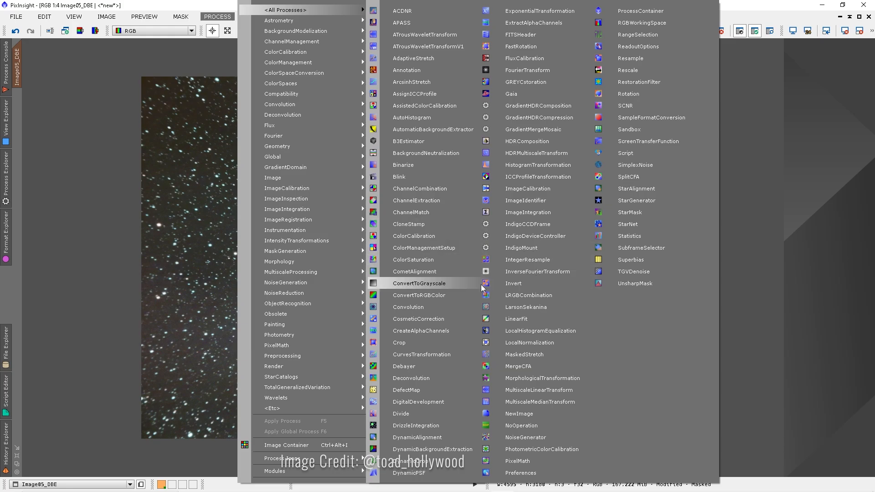
left_click(446, 354)
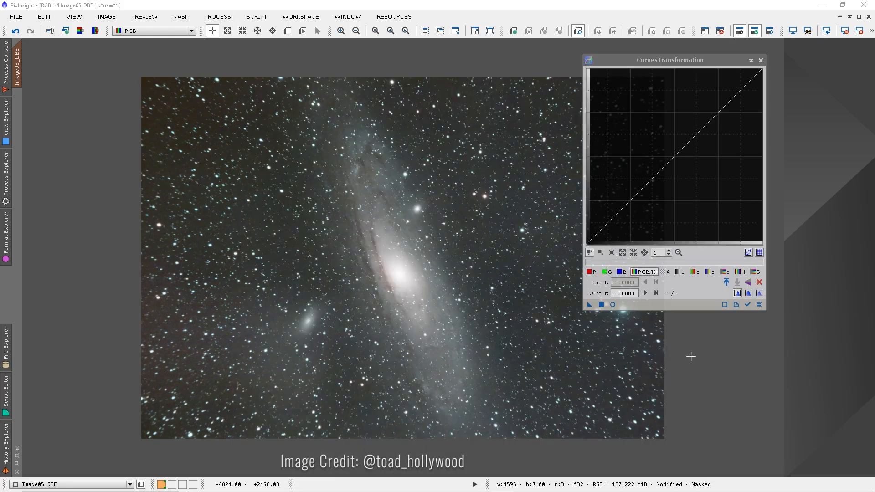
left_click(613, 305)
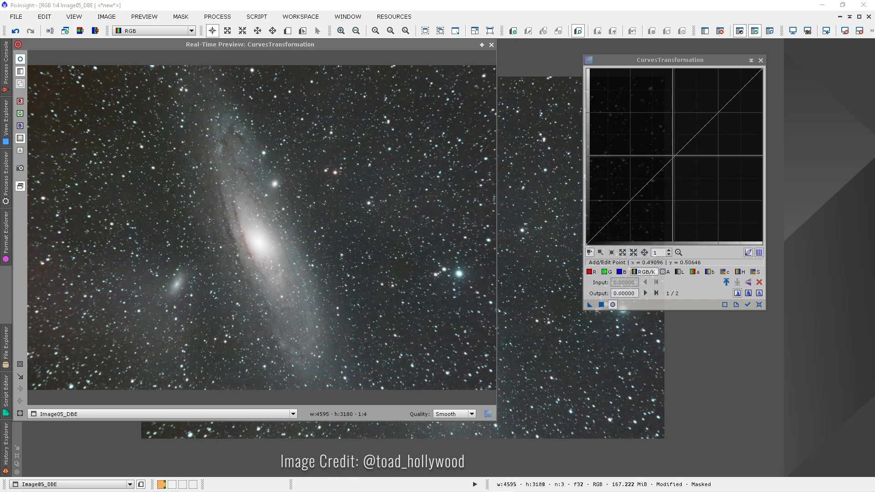
left_click_drag(673, 158, 677, 170)
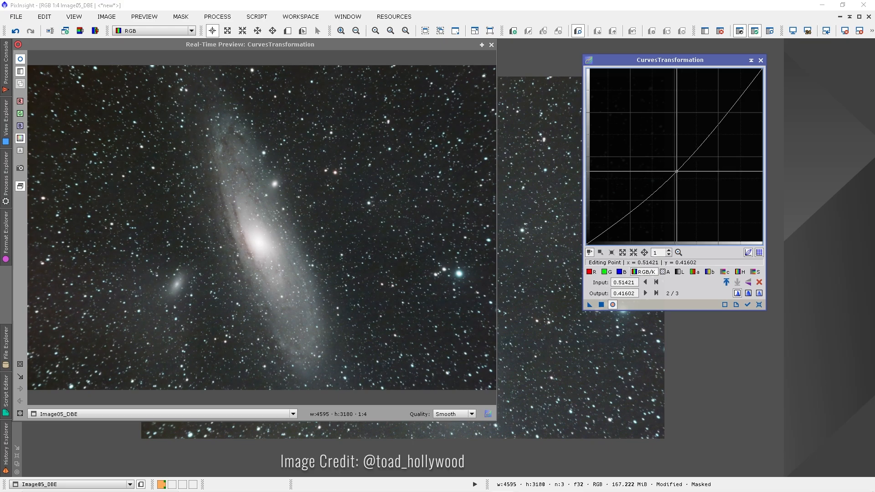
left_click_drag(677, 171, 676, 170)
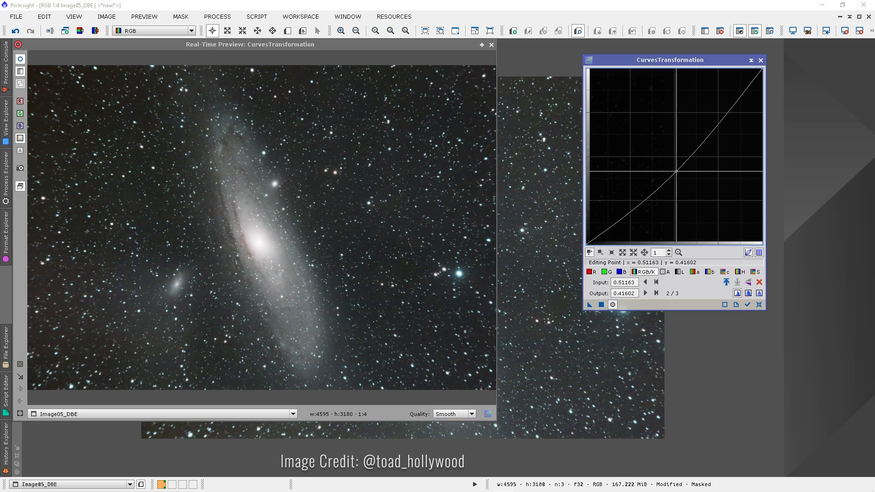
- Apply the curve to Image05_DBE, close the preview and CurvesTransformation, and remove the mask
left_click(589, 305)
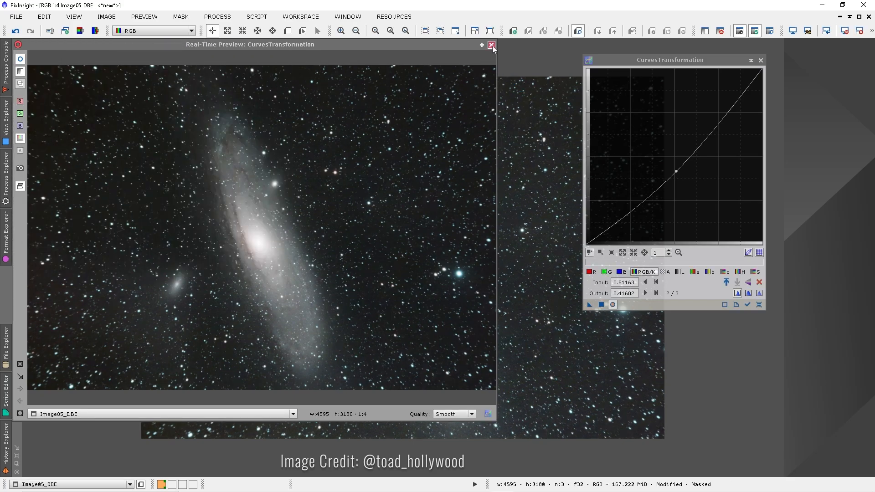
left_click(491, 45)
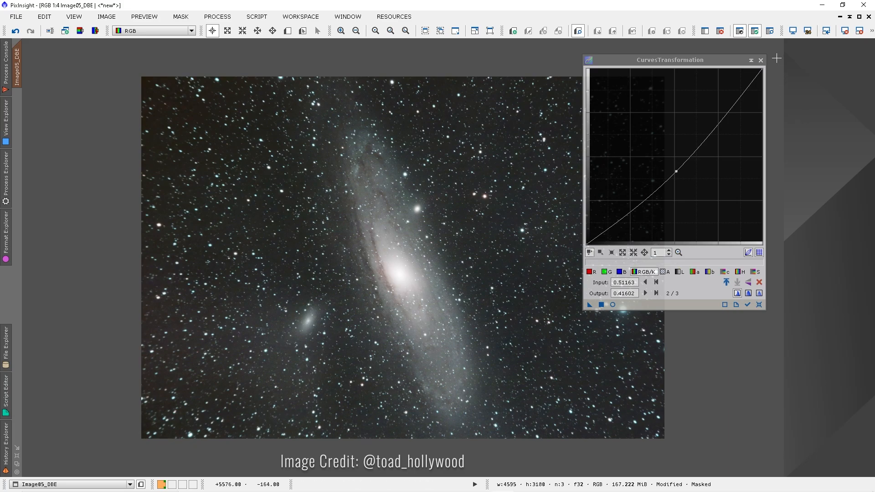
left_click(761, 61)
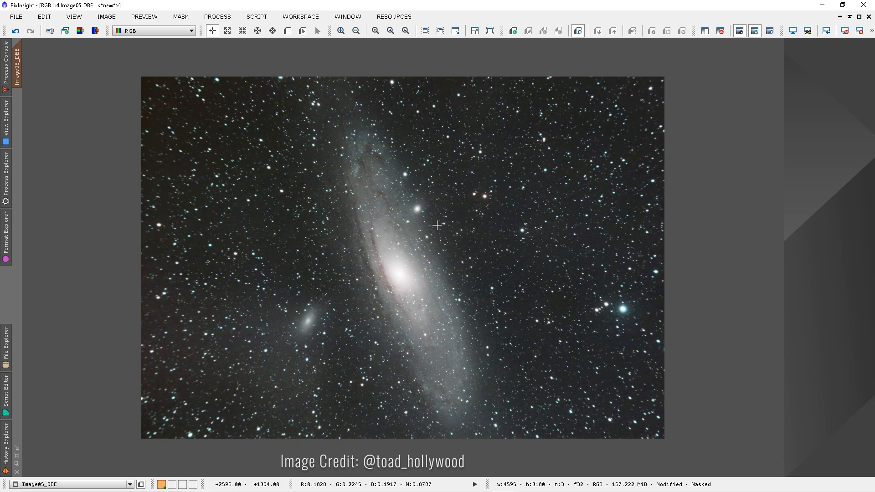
left_click(181, 16)
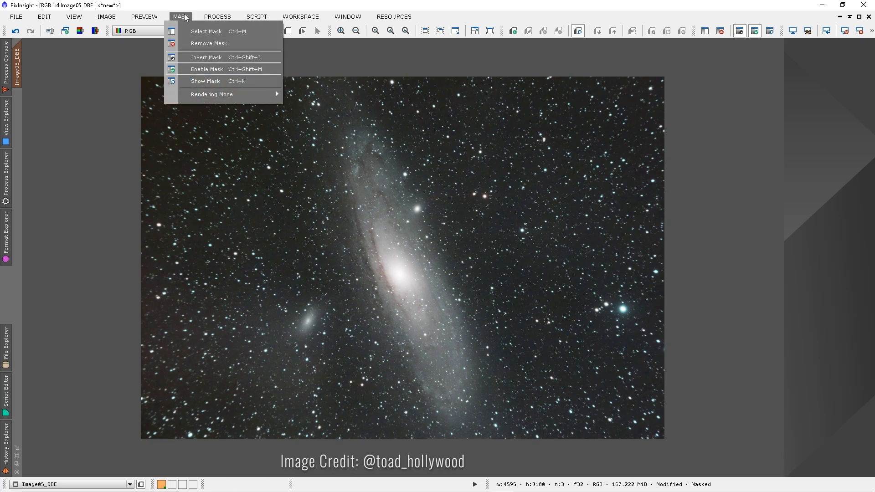
left_click(209, 44)
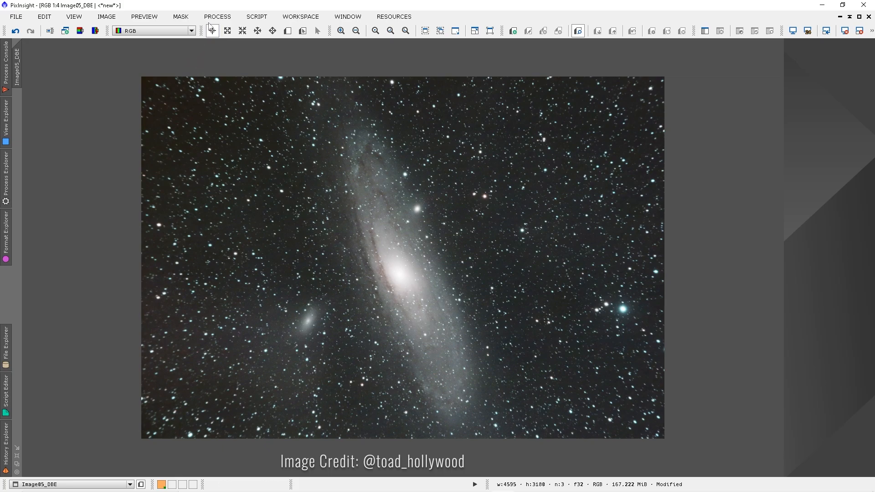
- Extract the lightness channel from Image05_DBE, clear the extracted image out of view, and open LRGBCombination
left_click(84, 32)
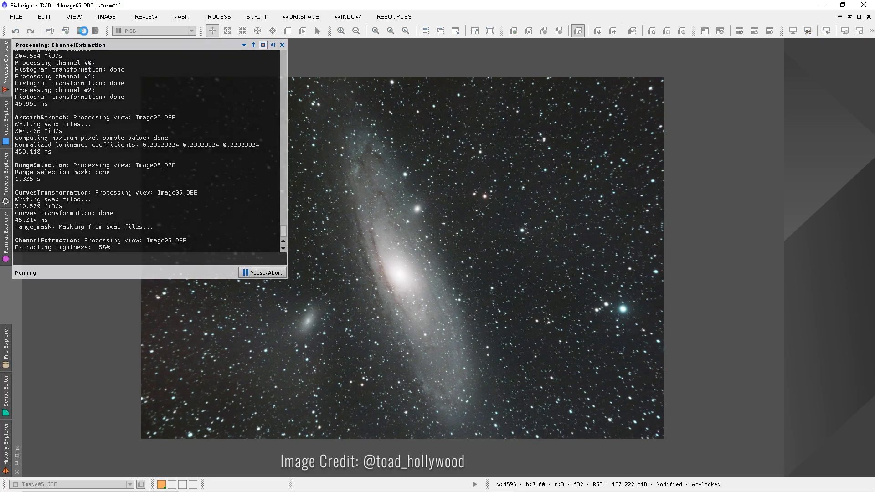
left_click(182, 338)
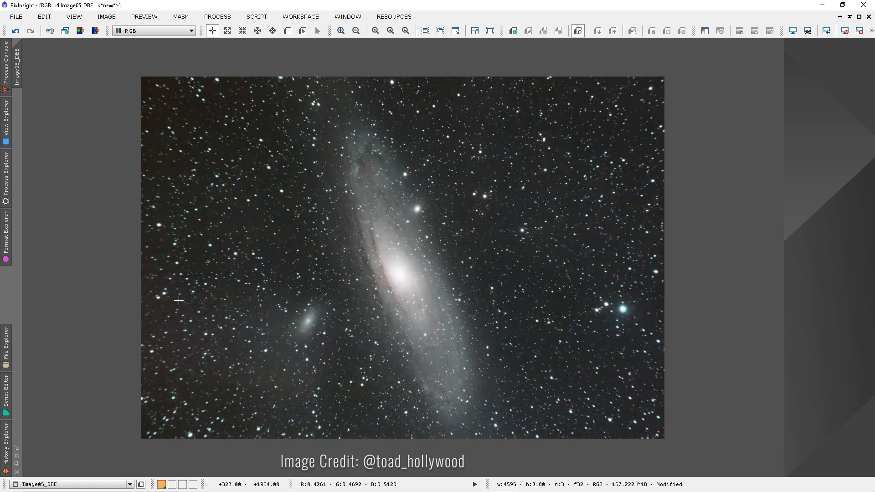
left_click(217, 16)
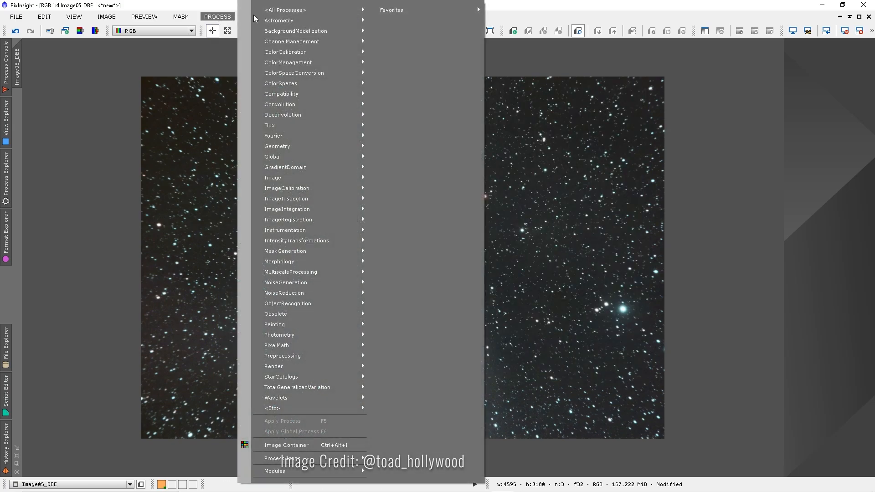
mouse_move(269, 11)
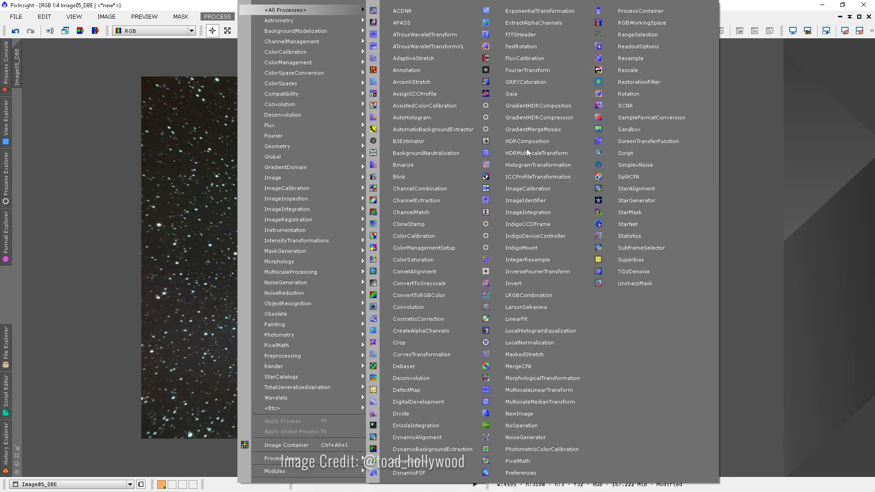
left_click(519, 296)
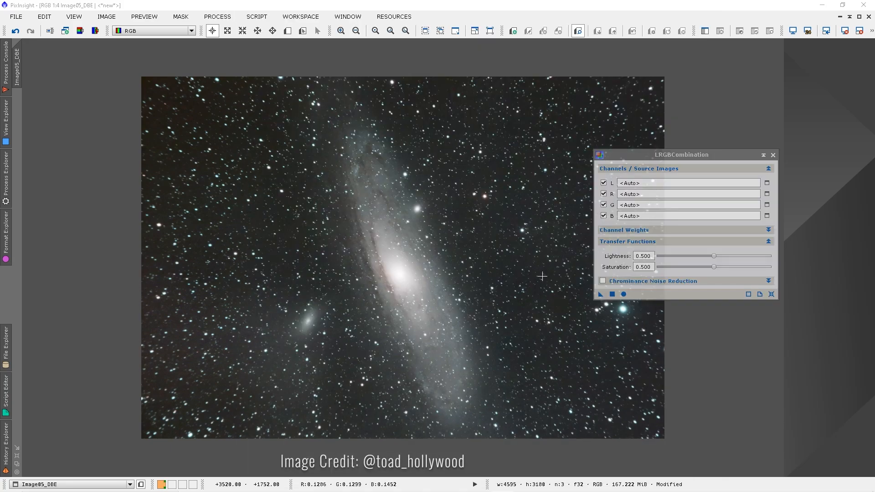
- Disable the R, G and B channels in LRGBCombination and choose Image05_DBE_L as the lightness source
left_click(603, 194)
left_click(604, 205)
left_click(604, 216)
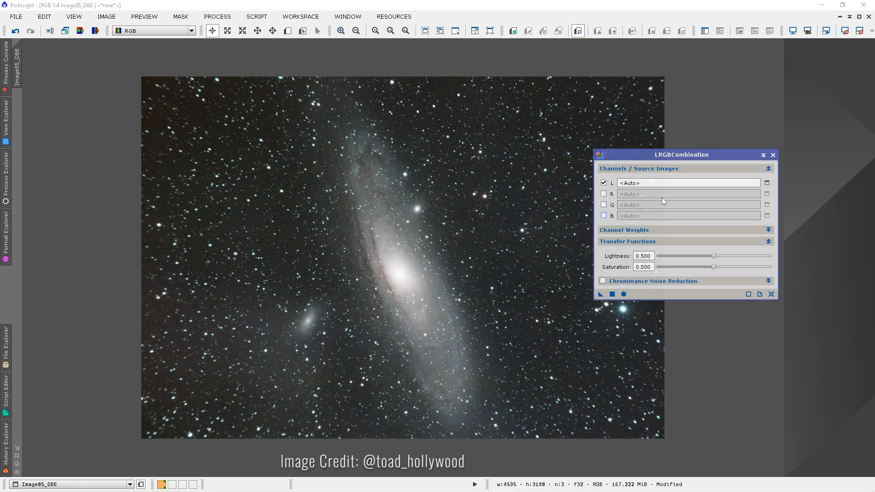
left_click(767, 184)
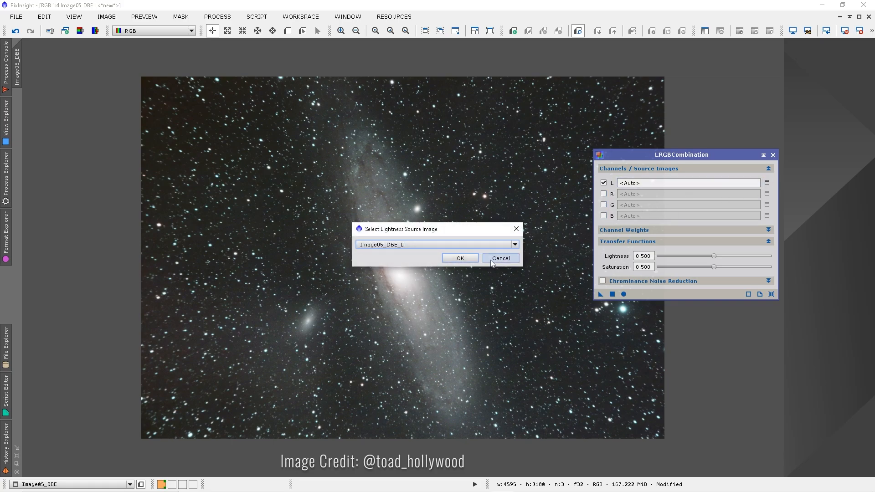
left_click(461, 258)
- Set the LRGBCombination saturation to 0.240, apply it to Image05_DBE, and close the process
left_click_drag(712, 269, 688, 271)
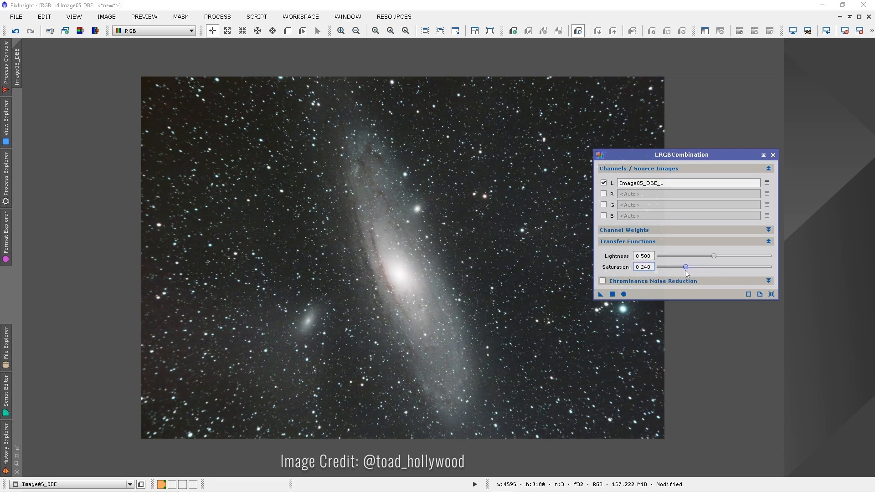
left_click_drag(606, 295, 536, 294)
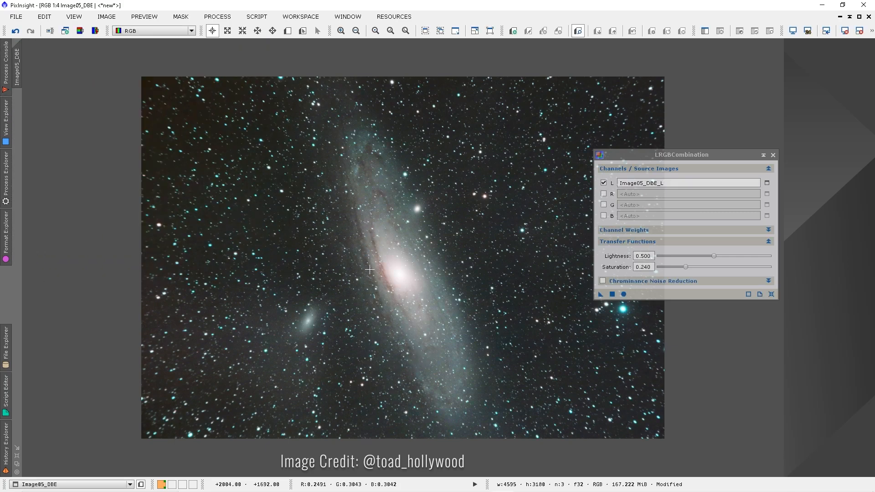
left_click(772, 154)
- Examine the colour and noise around the galaxy core and dust lanes at close range and in full view
scroll(370, 299, "up", 1)
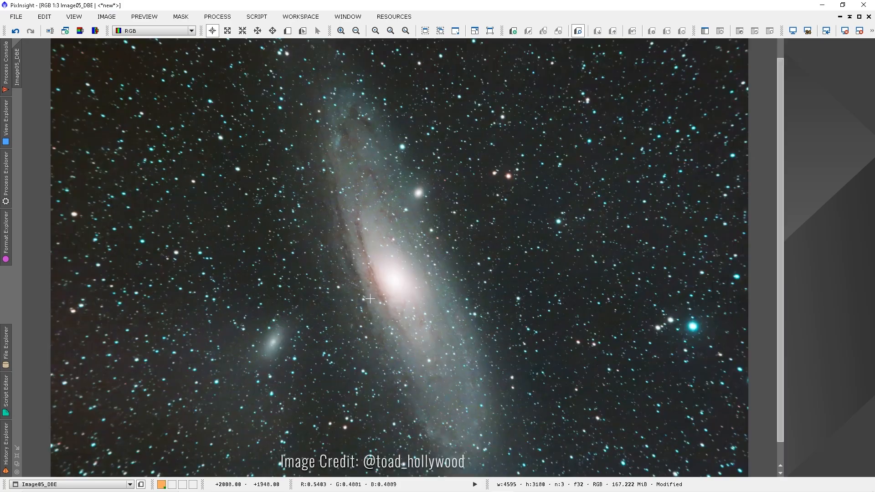
scroll(369, 299, "up", 1)
scroll(375, 296, "down", 1)
scroll(377, 294, "up", 3)
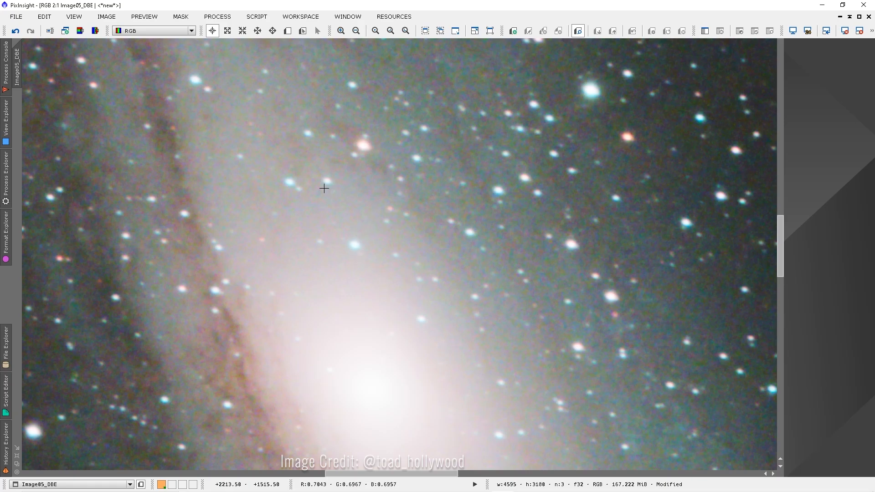
scroll(399, 255, "down", 1)
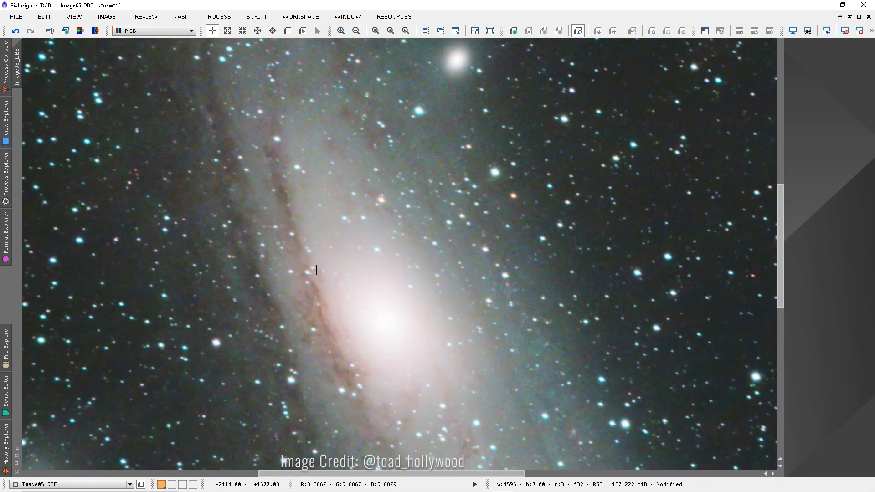
scroll(533, 221, "down", 2)
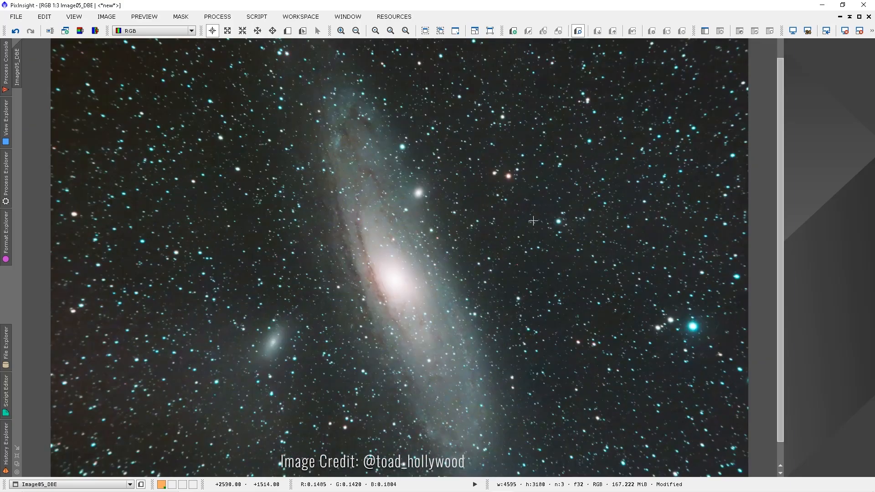
scroll(524, 230, "up", 3)
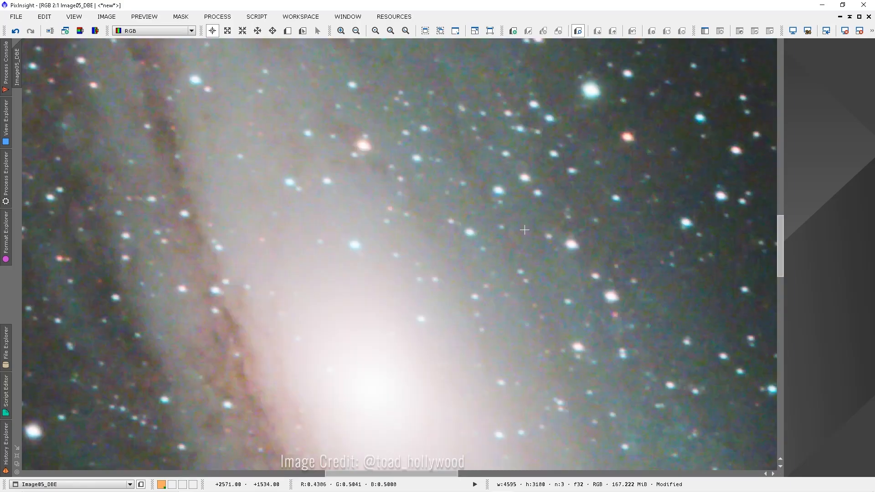
scroll(524, 231, "down", 1)
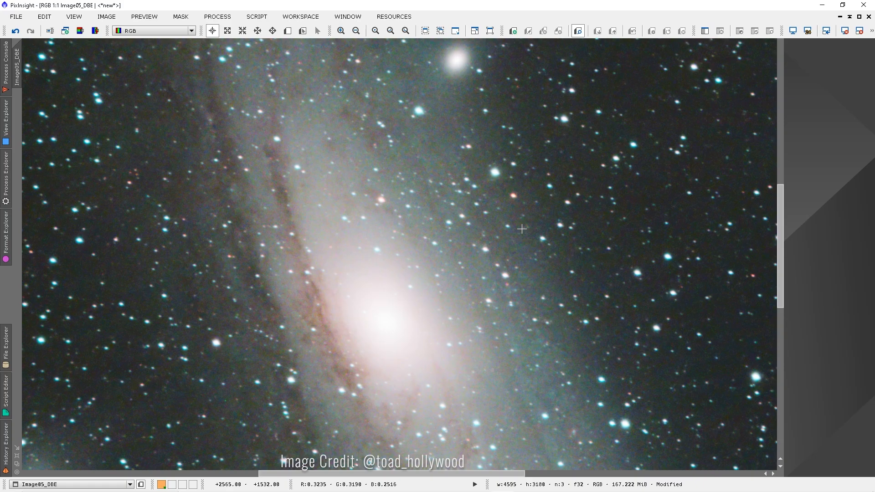
scroll(522, 229, "down", 3)
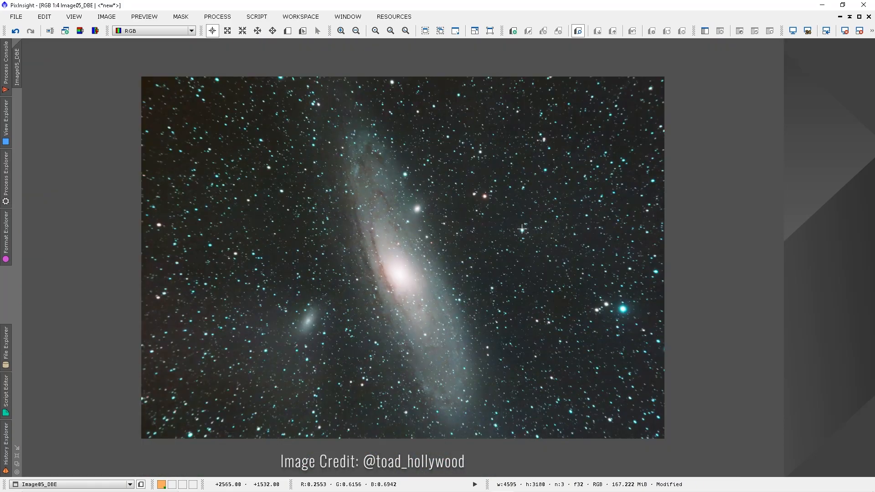
- Remove green from Image05_DBE using SCNR with Average Neutral protection and an amount of 0.80, and close SCNR
left_click(218, 17)
mouse_move(301, 9)
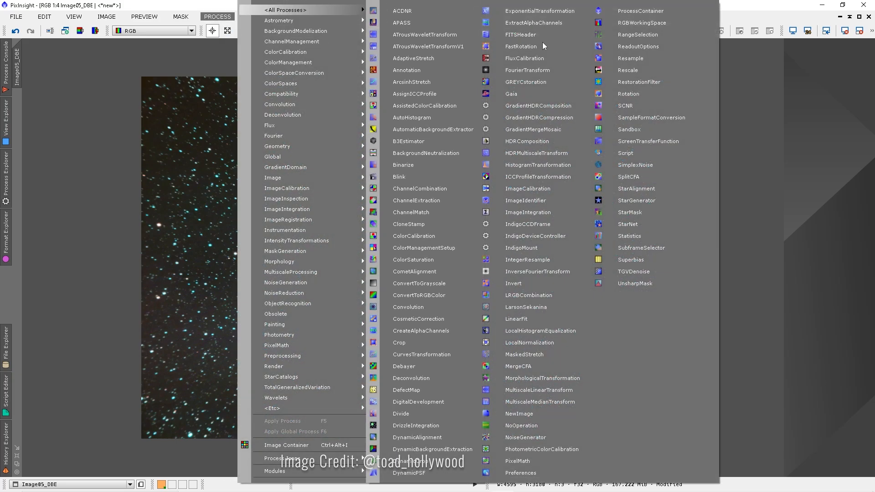
left_click(669, 107)
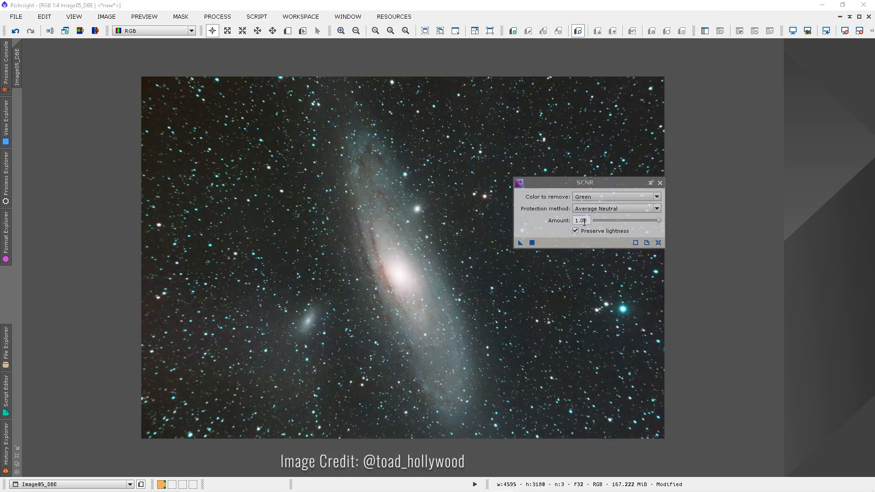
type("0")
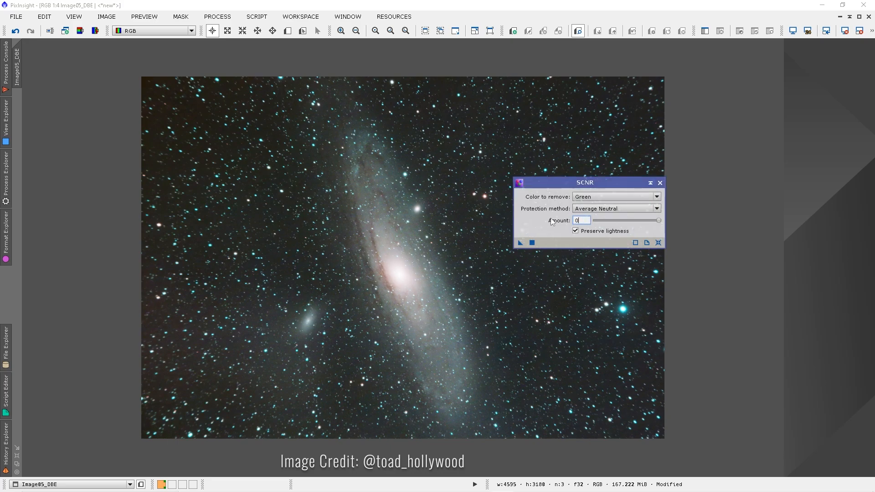
type(".8")
left_click_drag(520, 242, 500, 261)
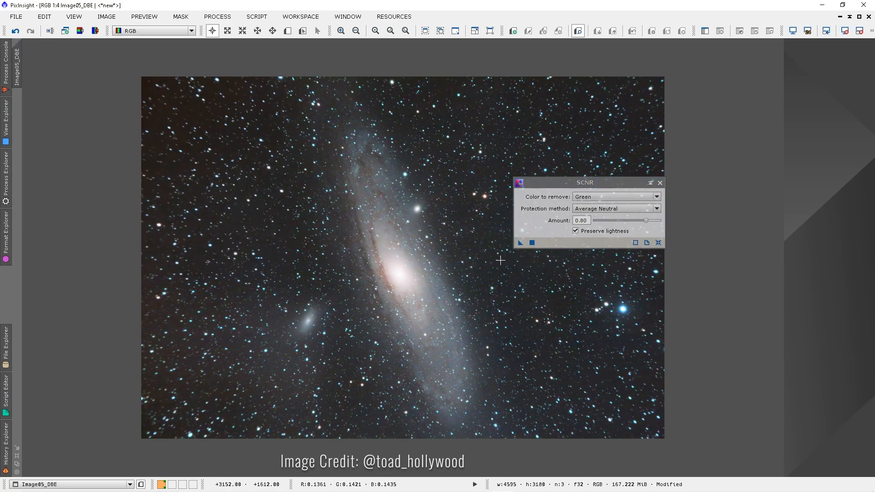
left_click(660, 182)
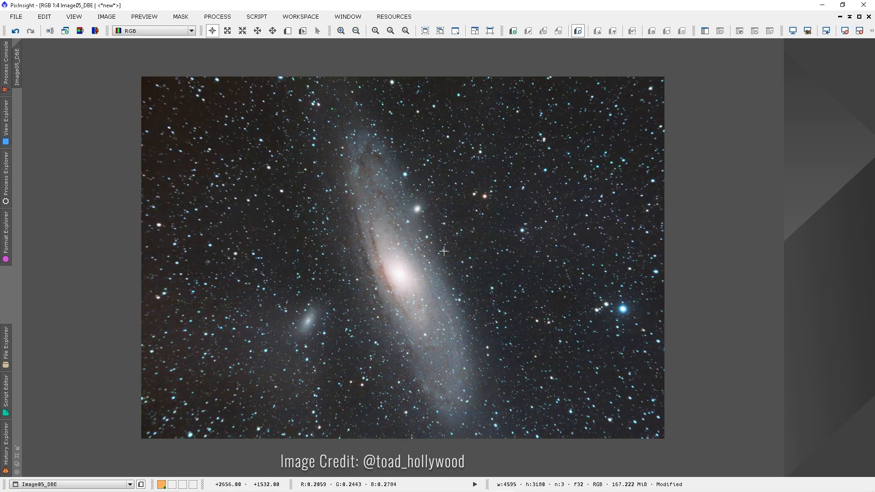
- Create a star mask from Image05_DBE with the EZ Star Reduction script, and close the script without running the reduction
scroll(443, 251, "up", 1)
scroll(443, 251, "down", 1)
scroll(444, 251, "up", 1)
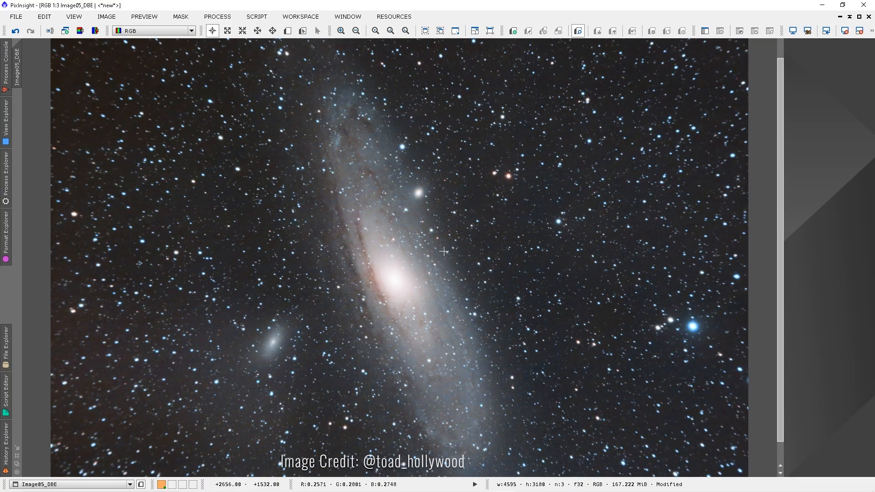
scroll(444, 251, "down", 1)
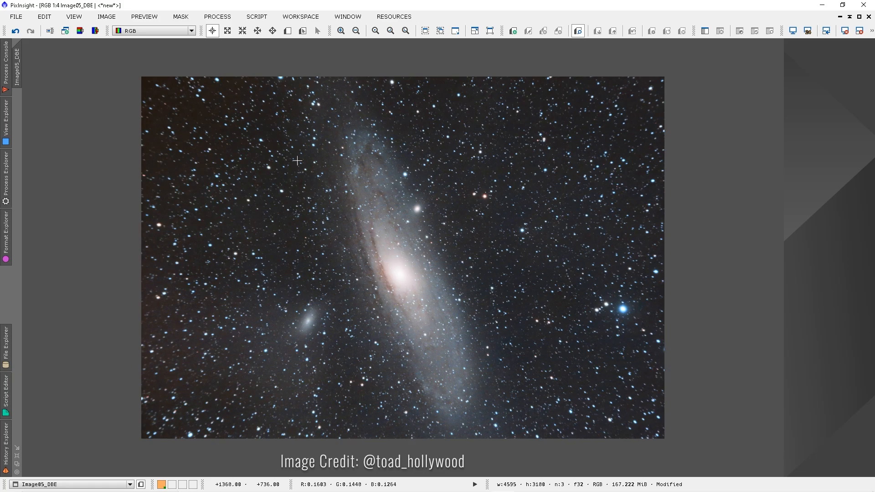
left_click(260, 20)
mouse_move(299, 83)
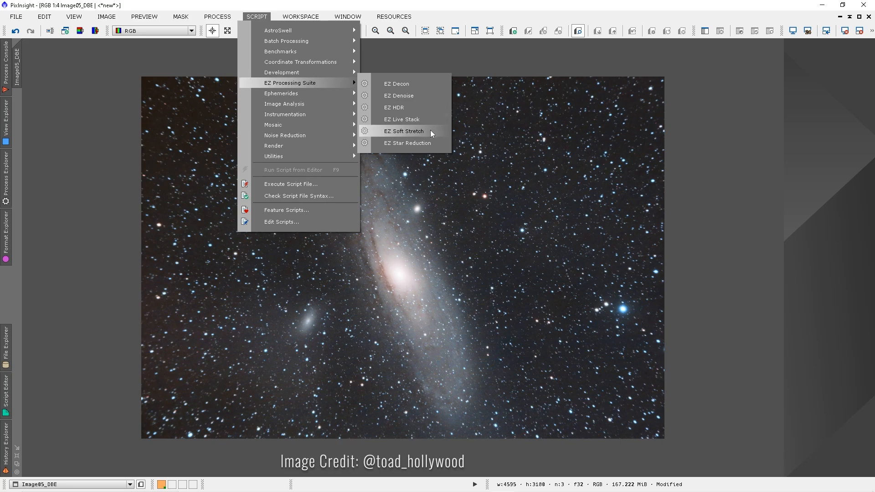
left_click(430, 143)
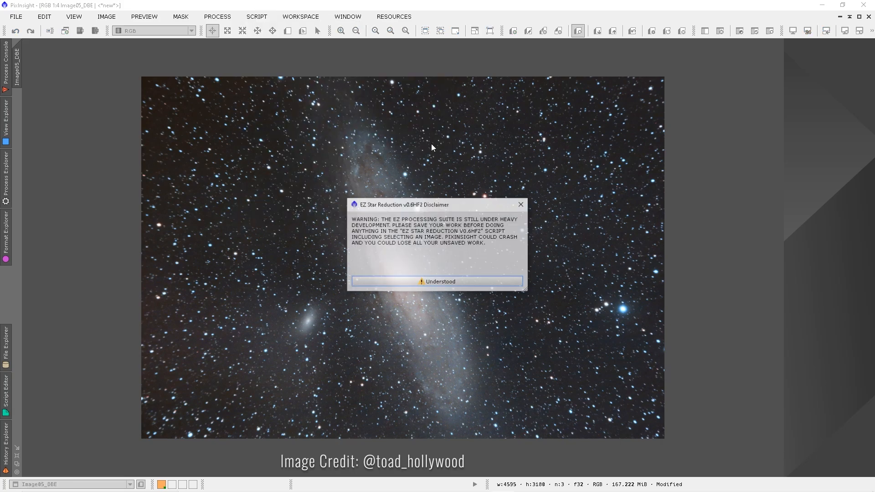
left_click(456, 280)
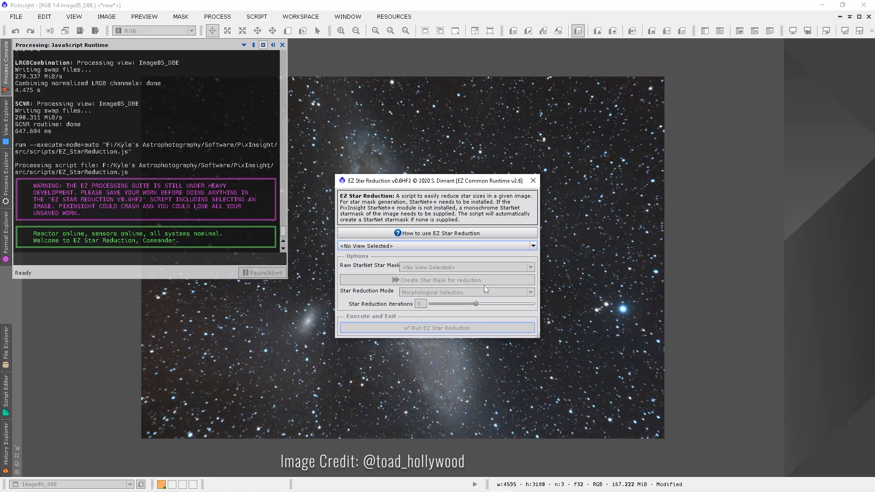
left_click(455, 247)
left_click(456, 281)
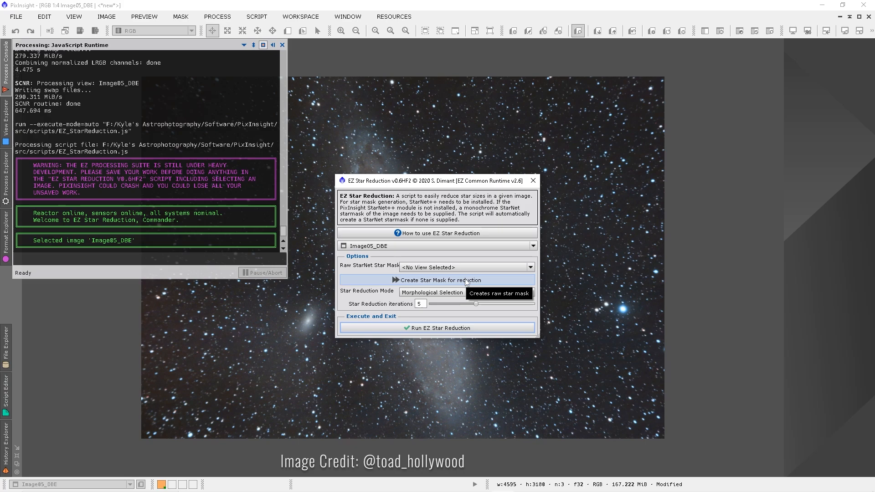
left_click(466, 280)
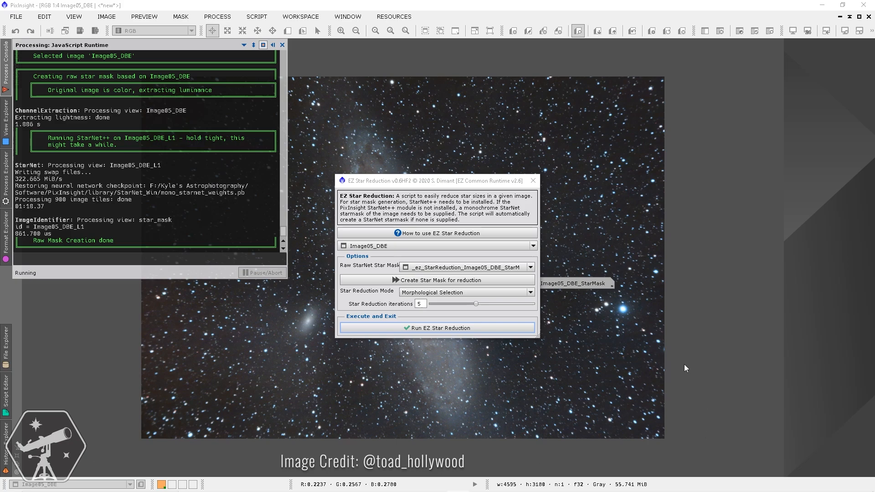
left_click(539, 182)
- Assign _ez_StarReduction_Image05_DBE_StarMask to Image05_DBE as a non-inverted mask, and move the mask icon off the galaxy
left_click(180, 17)
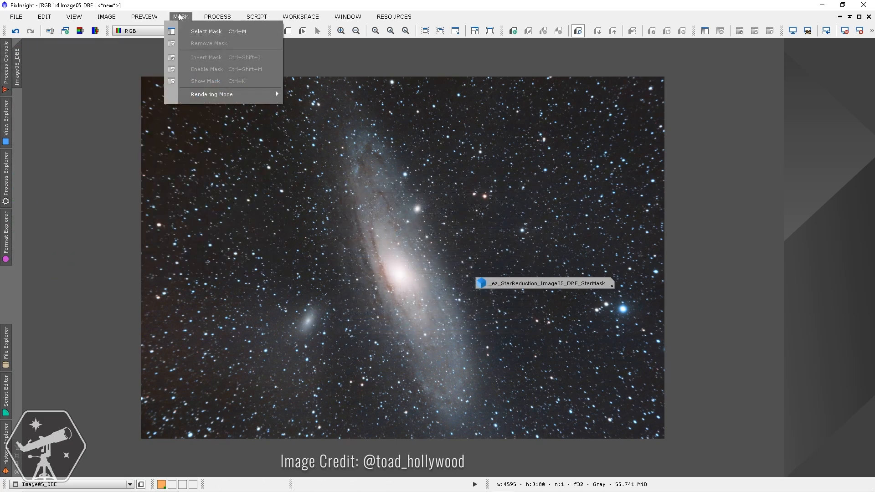
left_click(206, 31)
left_click(413, 247)
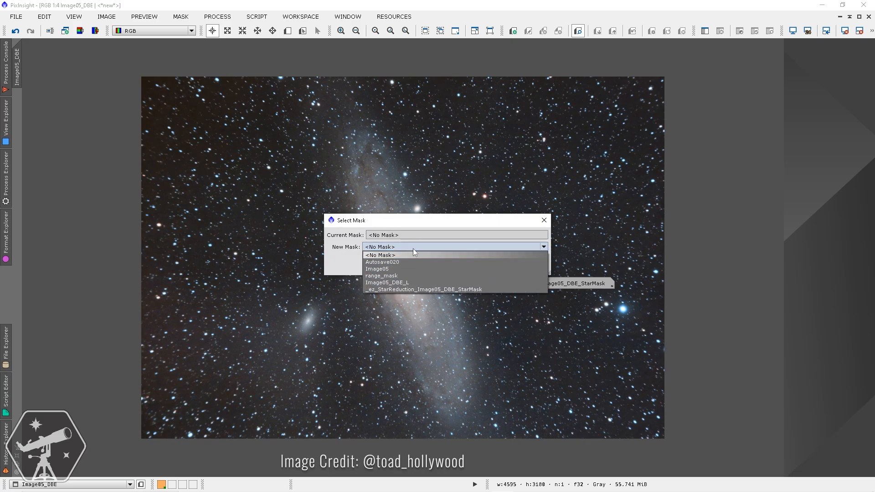
left_click(413, 289)
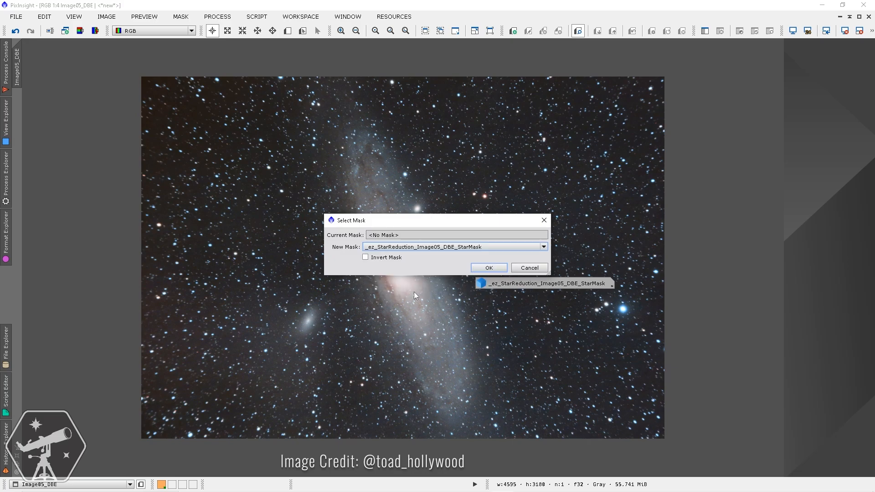
left_click(488, 268)
left_click_drag(523, 283, 711, 333)
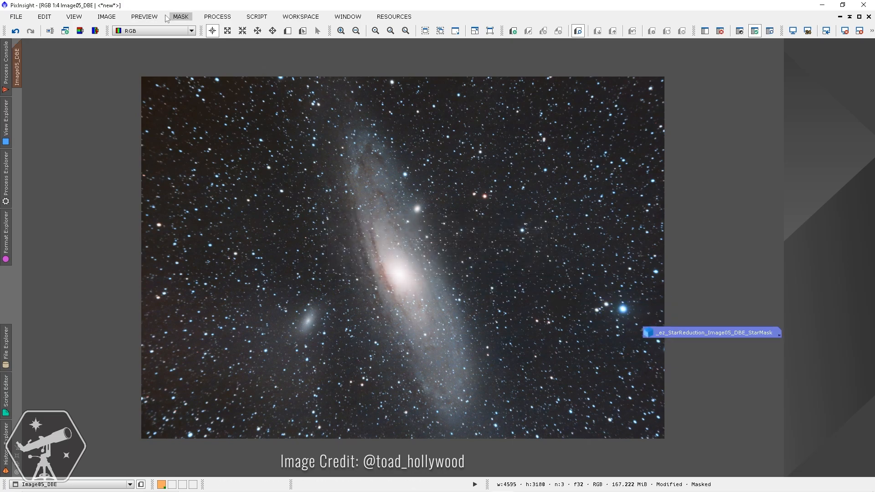
- Show the star mask overlay on Image05_DBE to check which areas are protected, and hide it again
left_click(181, 16)
left_click(275, 91)
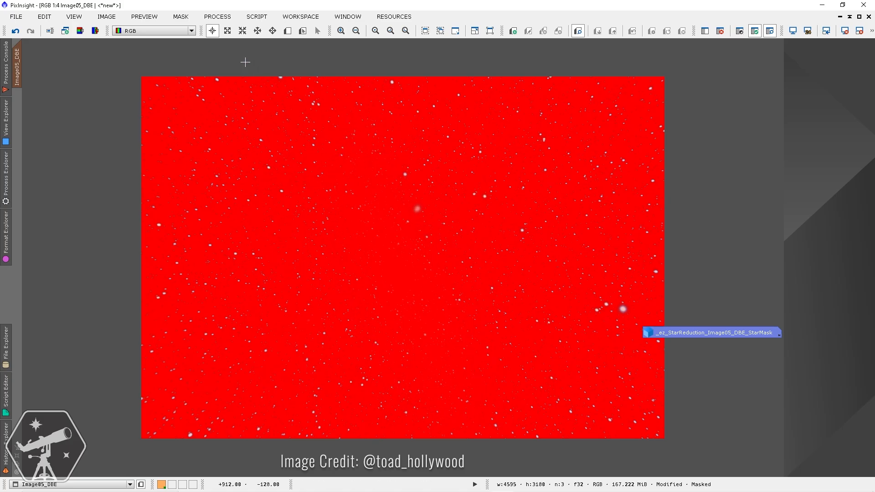
left_click(180, 18)
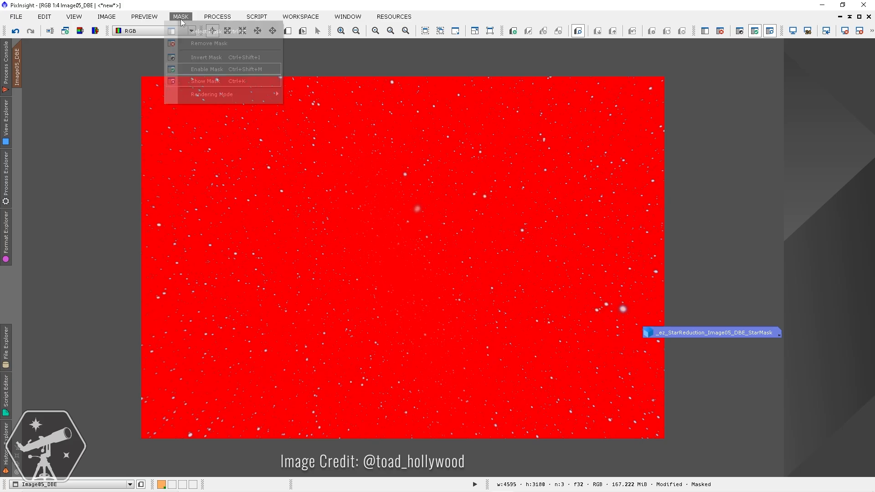
left_click(204, 81)
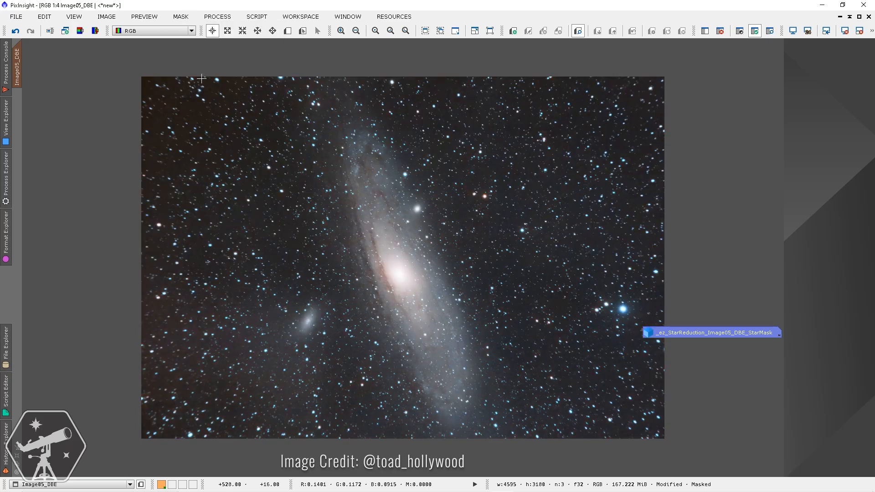
- Apply MorphologicalTransformation to the masked Image05_DBE using Erosion (Minimum), interlacing 1, 1 iteration, amount 1.00 and a size 5 structuring element
left_click(218, 17)
mouse_move(292, 9)
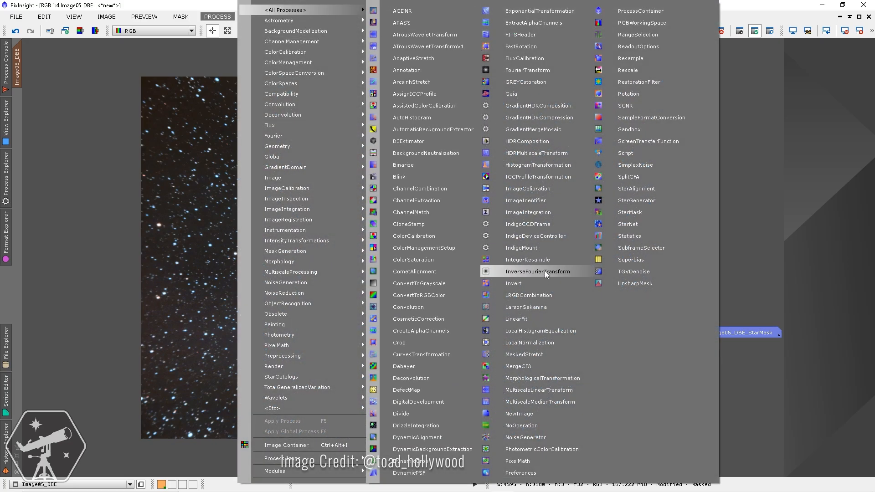
left_click(556, 378)
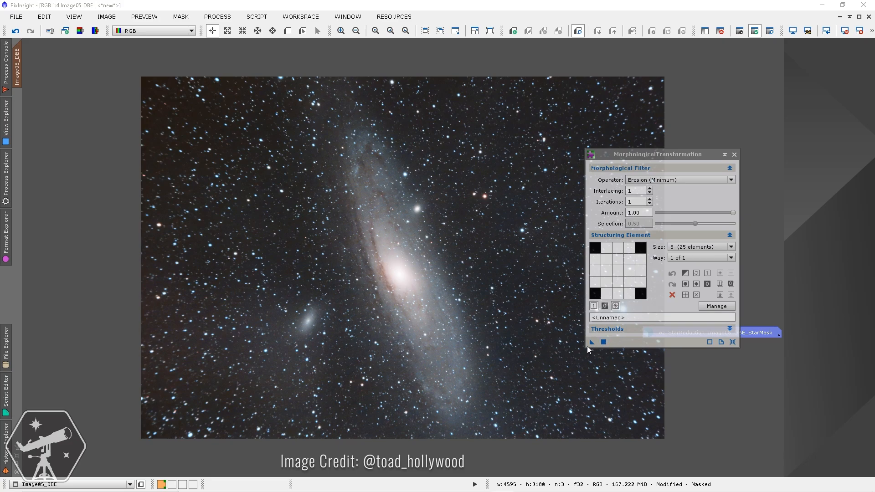
left_click_drag(590, 342, 539, 336)
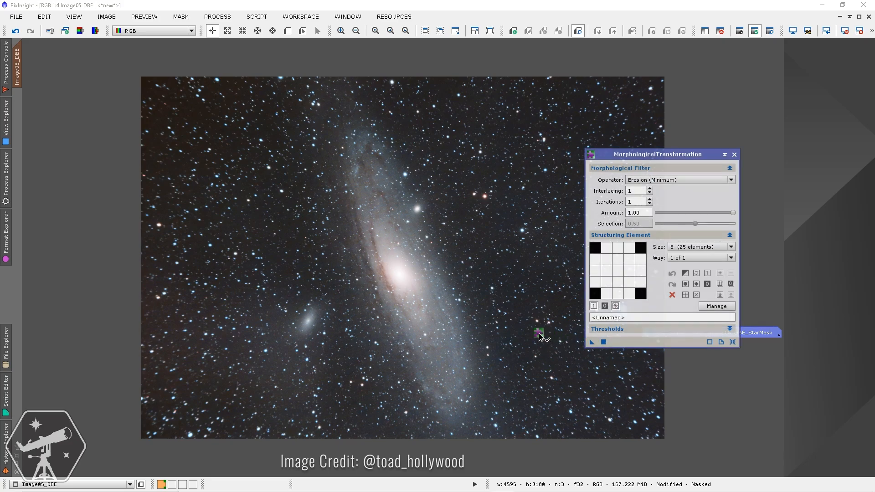
left_click_drag(538, 334, 538, 333)
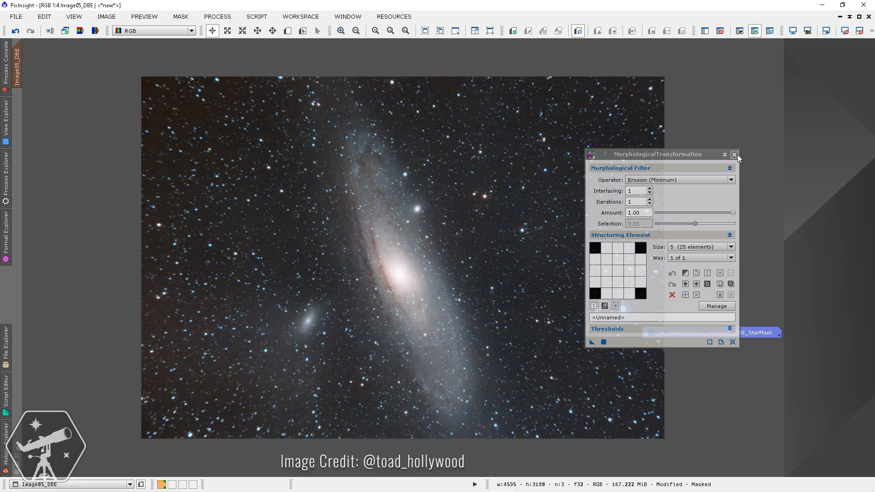
- Inspect the stars around the galaxy, close MorphologicalTransformation, and move the star mask icon farther away from the image
scroll(476, 201, "down", 3)
scroll(477, 202, "up", 3)
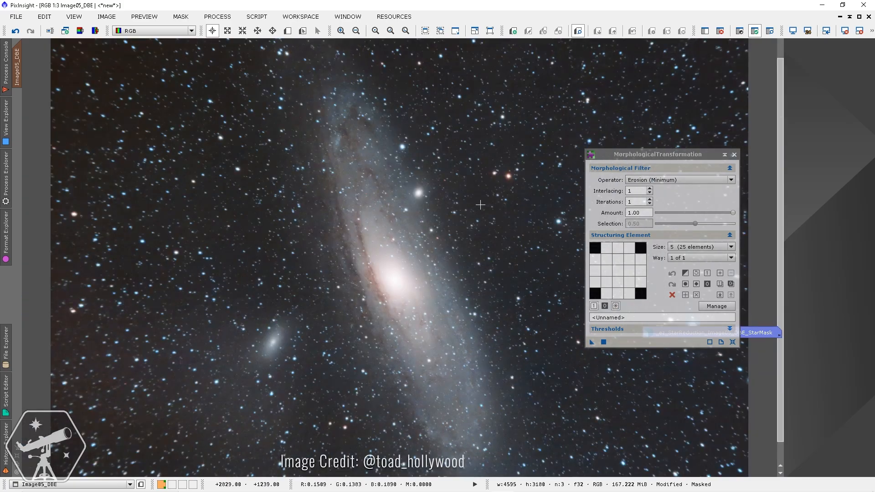
left_click(734, 155)
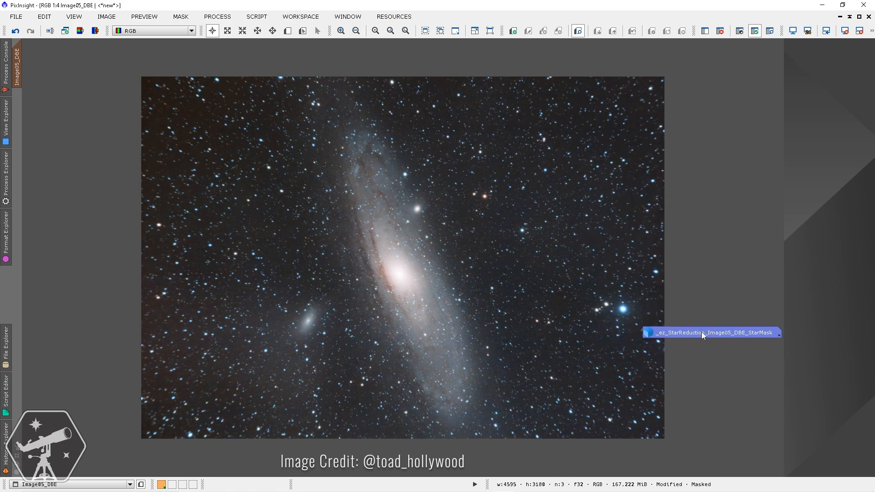
left_click_drag(702, 334, 790, 330)
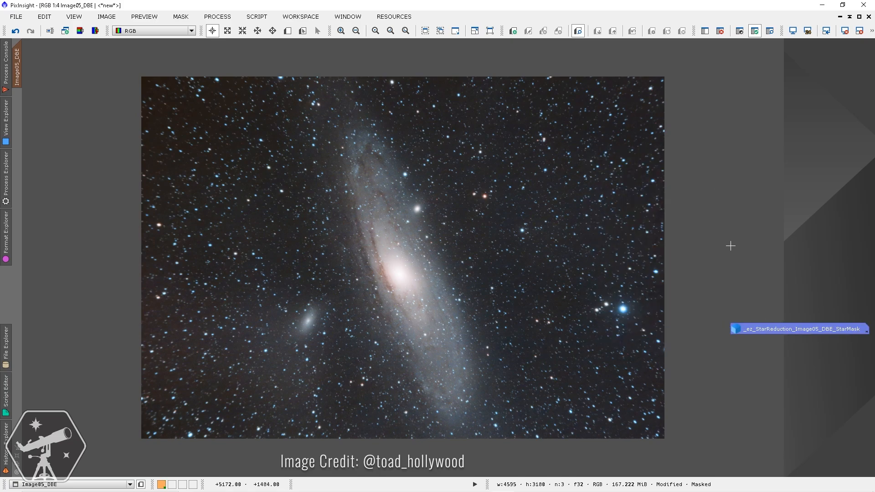